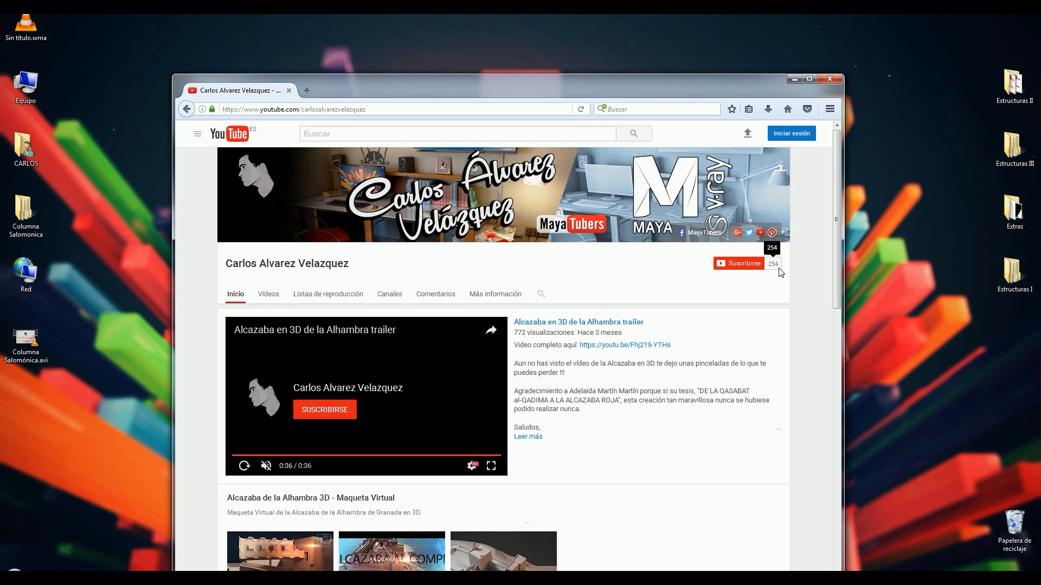
# Minimize the browser, switch to Maya and view the L-shaped interior model from outside
pyautogui.click(794, 79)
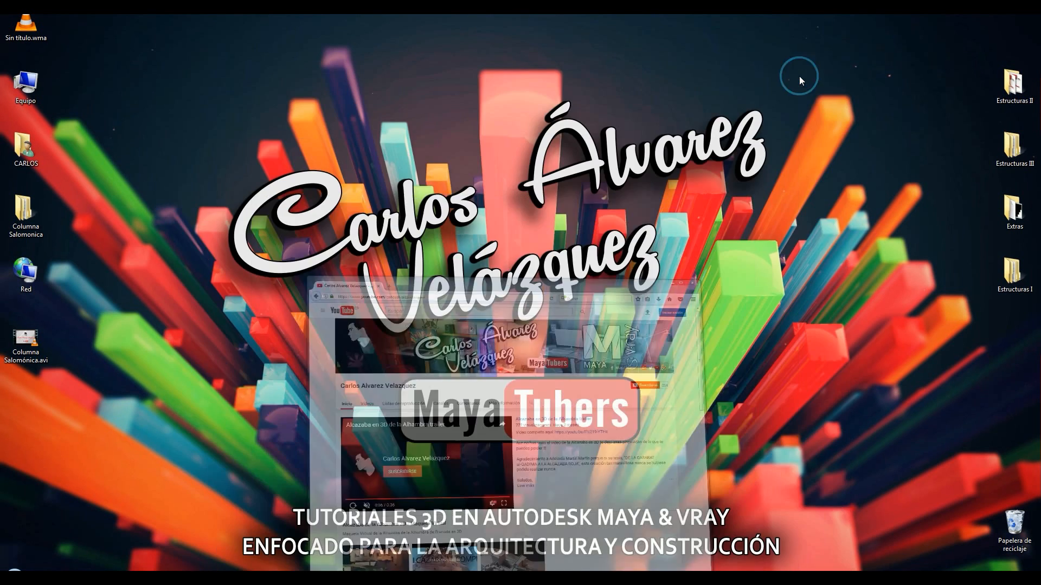
pyautogui.moveTo(188, 563)
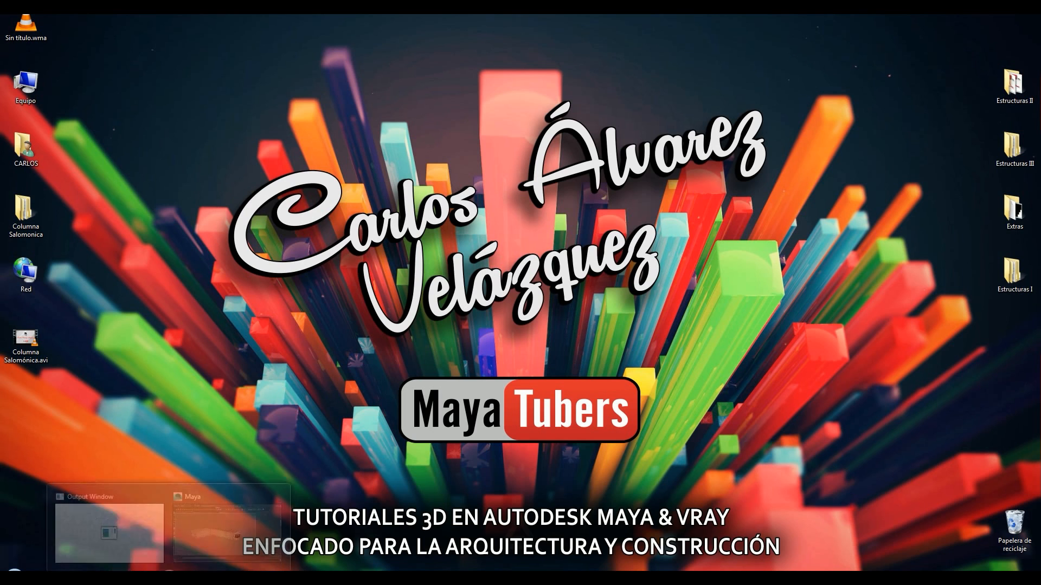
pyautogui.click(236, 511)
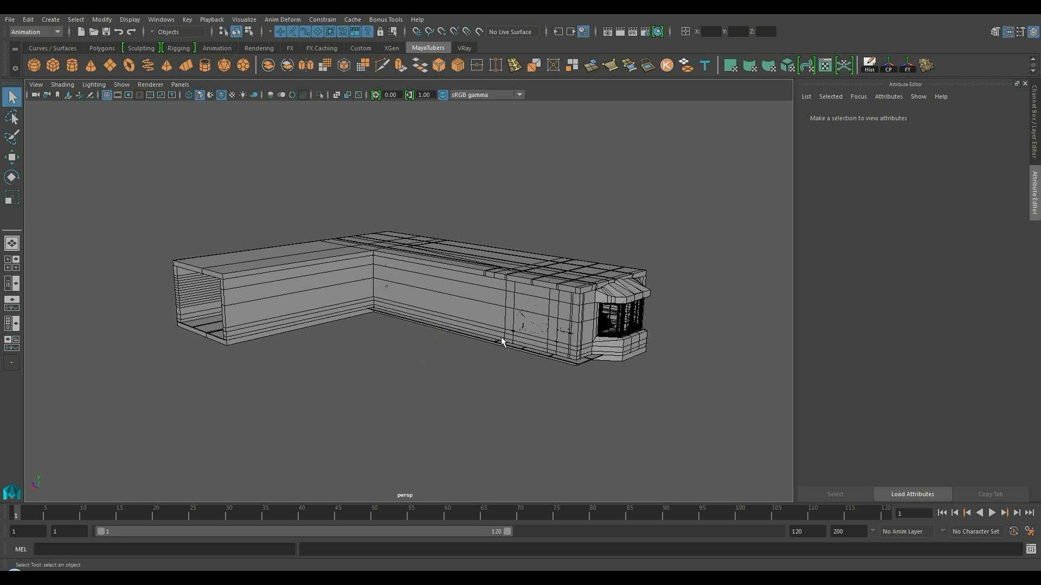
pyautogui.moveTo(453, 320)
pyautogui.keyDown('alt'); pyautogui.mouseDown()
pyautogui.moveTo(465, 343)
pyautogui.moveTo(470, 325)
pyautogui.mouseUp(); pyautogui.keyUp('alt')
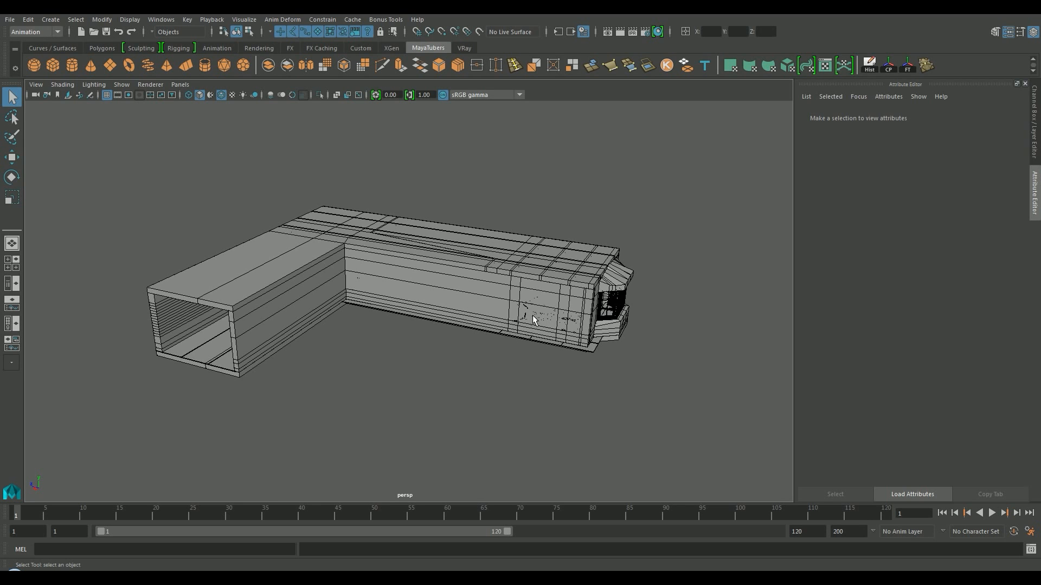
pyautogui.keyDown('alt'); pyautogui.moveTo(446, 310); pyautogui.dragTo(462, 320); pyautogui.keyUp('alt')
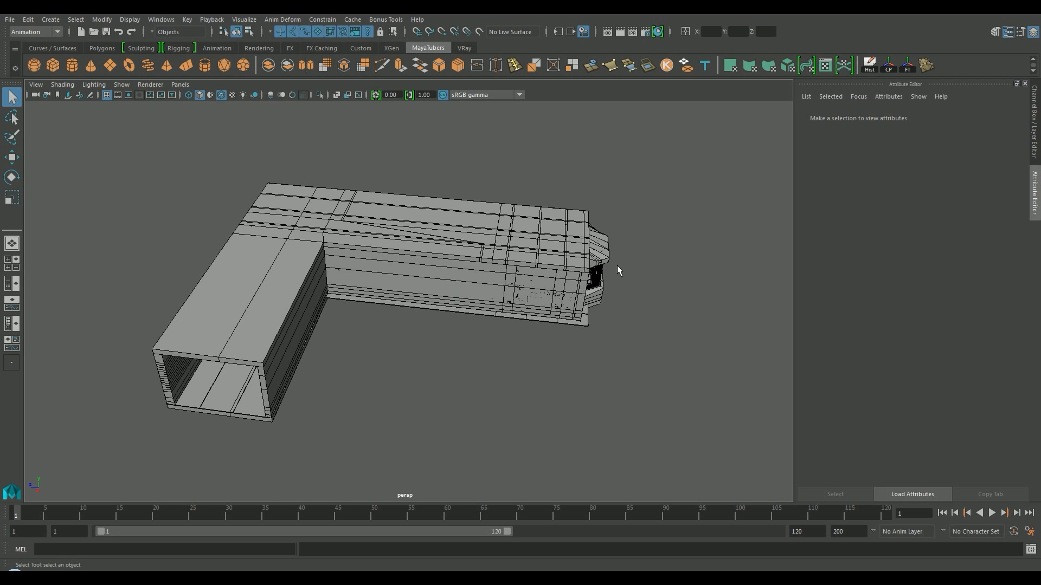
# Open the render settings and set the renderer to V-Ray
pyautogui.click(645, 31)
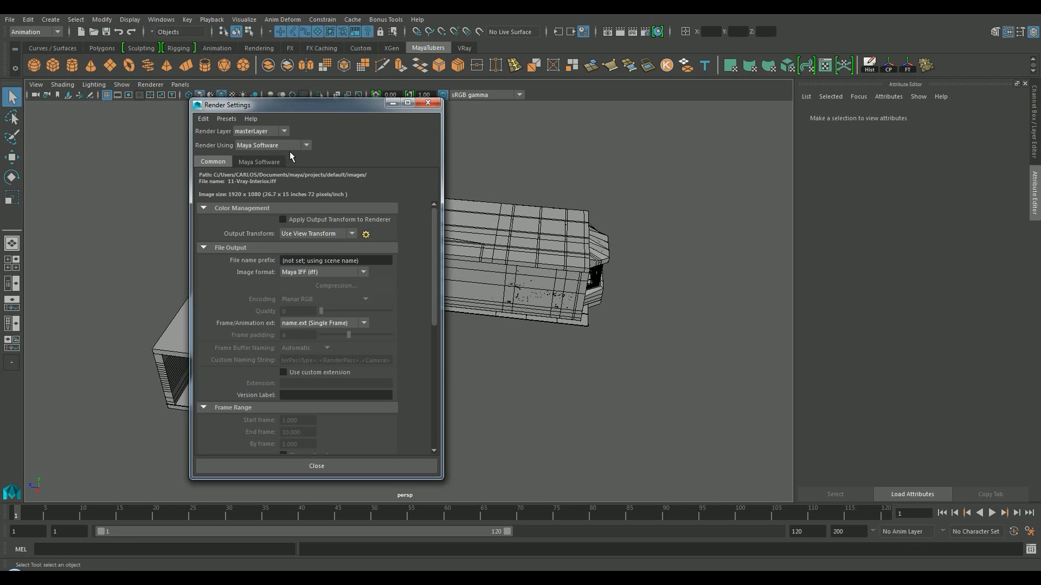
pyautogui.click(285, 143)
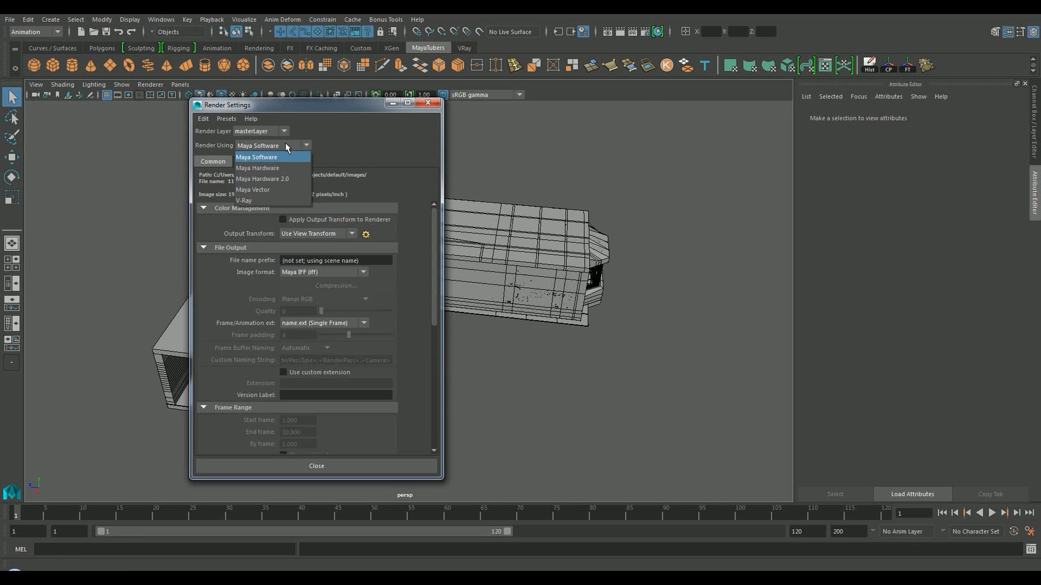
pyautogui.click(282, 199)
# Set the render resolution width to 775 pixels with the width/height ratio maintained
pyautogui.moveTo(433, 259); pyautogui.dragTo(436, 342)
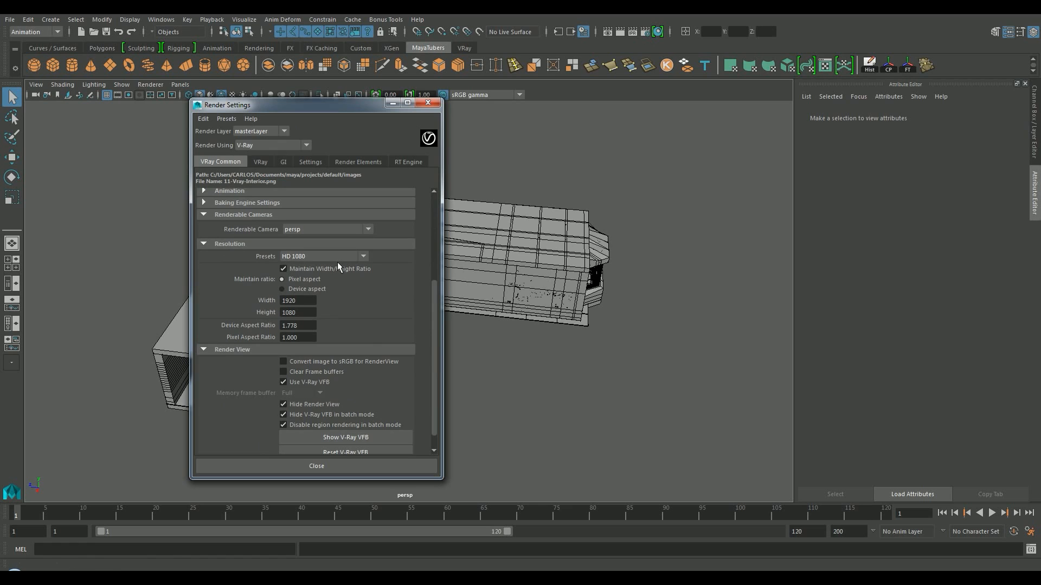
pyautogui.click(296, 300)
pyautogui.write('7')
pyautogui.press('Tab')
# Switch Use V-Ray VFB off and on again, and show the V-Ray frame buffer window
pyautogui.click(295, 381)
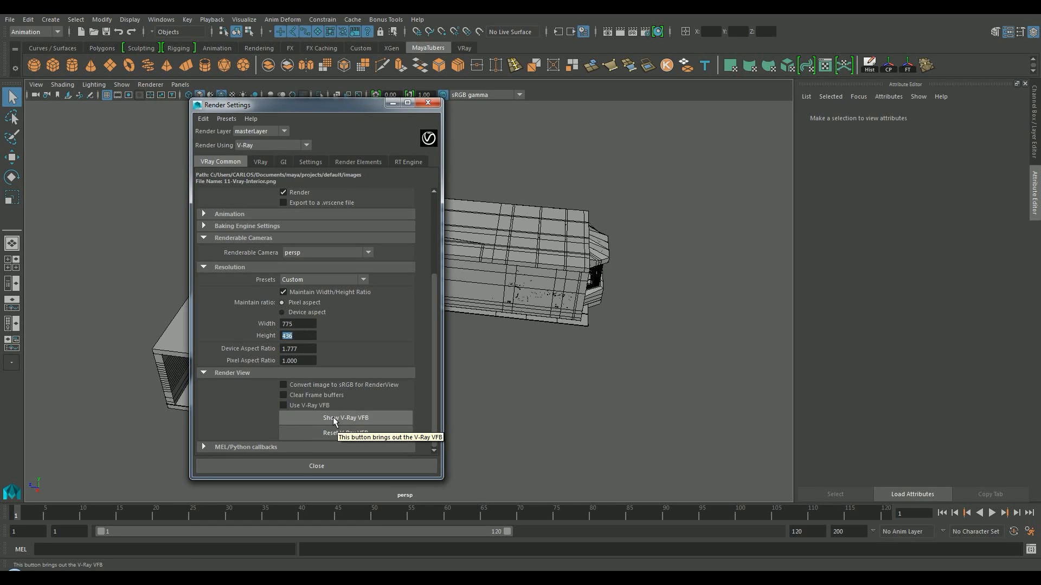
pyautogui.click(303, 404)
pyautogui.scroll(-3, 342, 393)
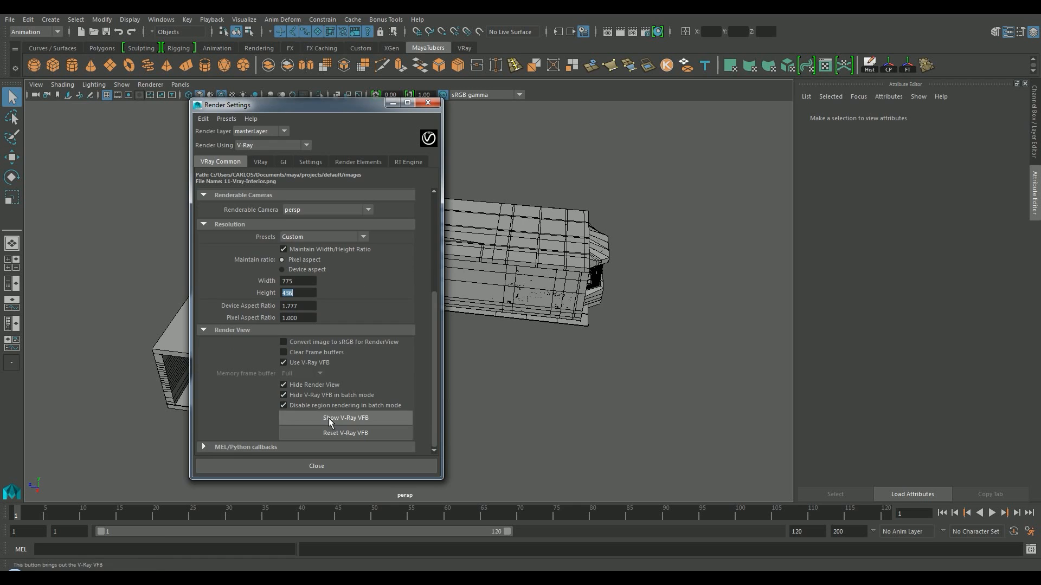
pyautogui.click(329, 418)
pyautogui.moveTo(489, 106); pyautogui.dragTo(503, 122)
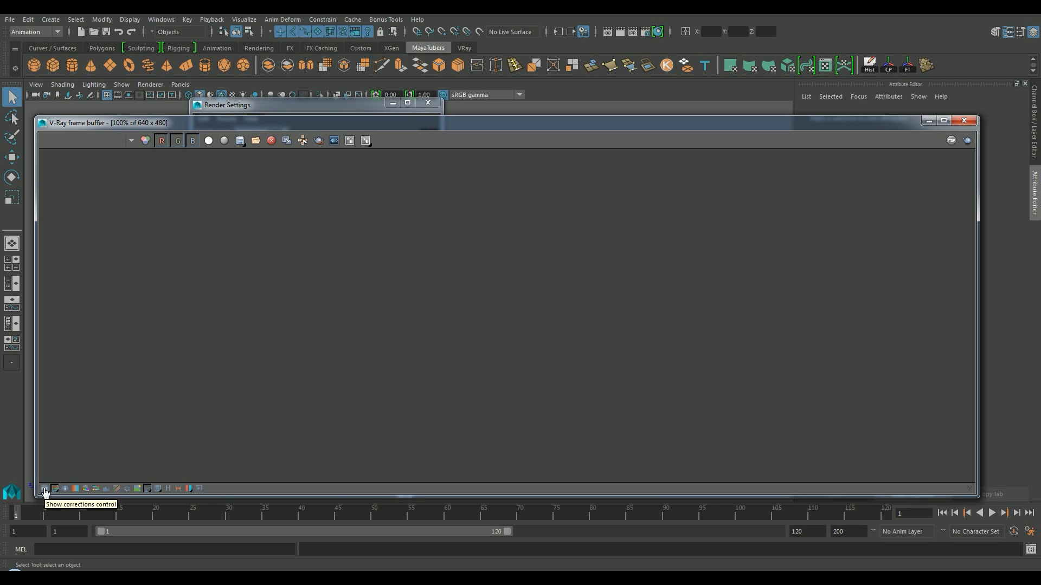
# Show the frame buffer's render history and delete all the stored renders from it
pyautogui.click(166, 492)
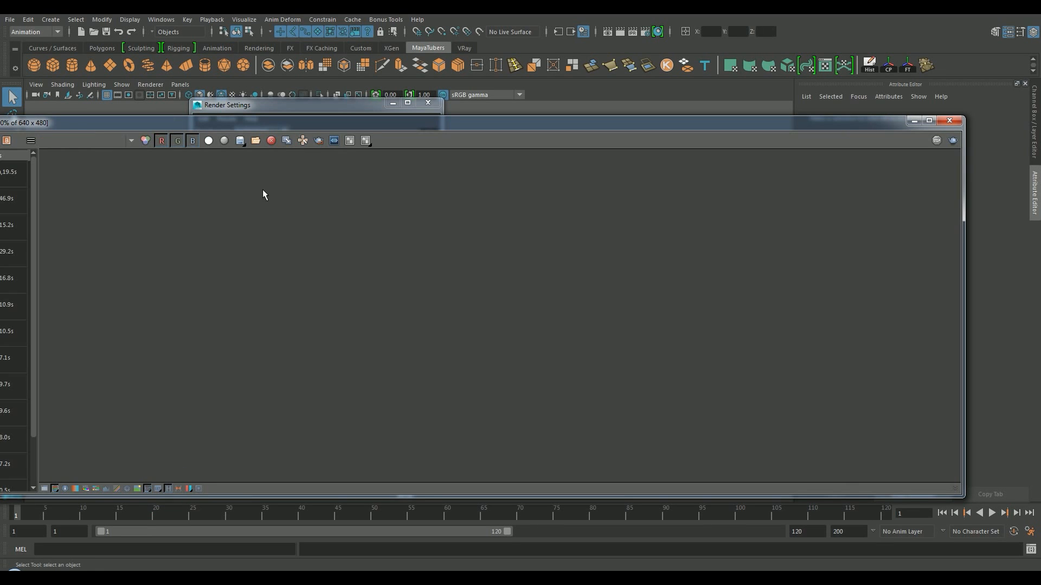
pyautogui.moveTo(341, 129); pyautogui.dragTo(361, 130)
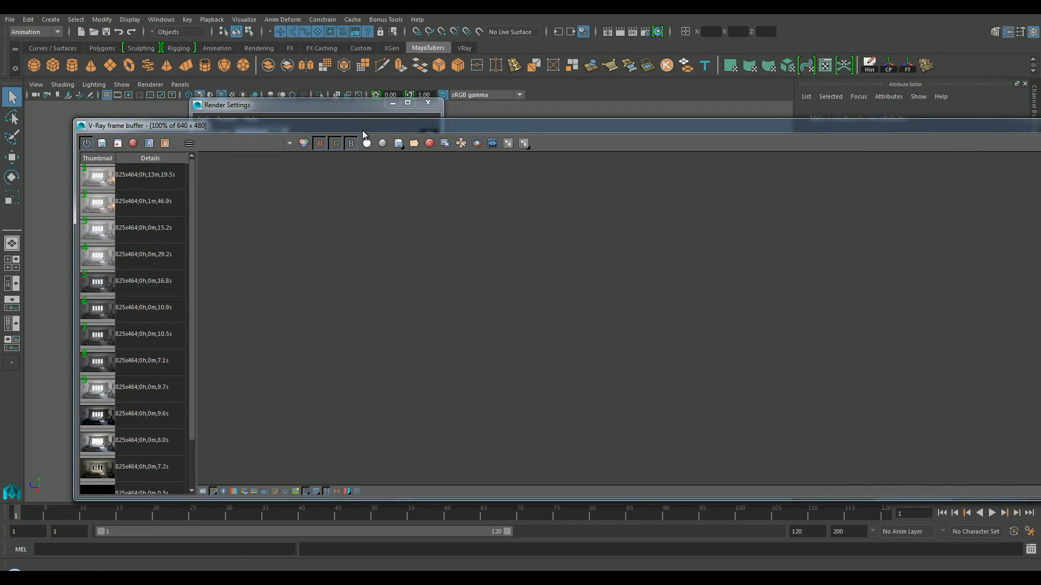
pyautogui.click(139, 174)
pyautogui.scroll(-1, 146, 260)
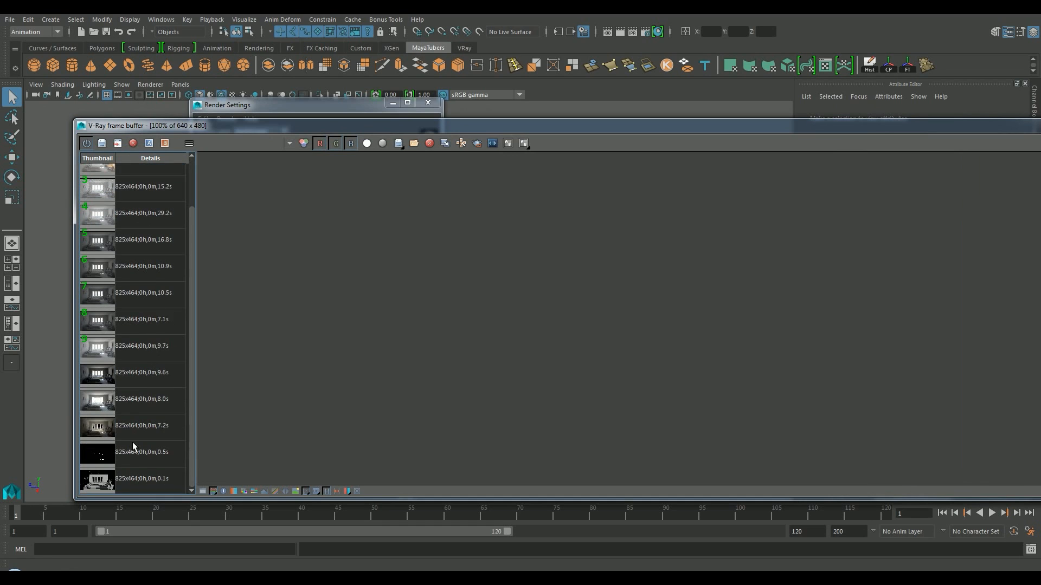
pyautogui.keyDown('shift'); pyautogui.click(138, 487); pyautogui.keyUp('shift')
pyautogui.click(133, 144)
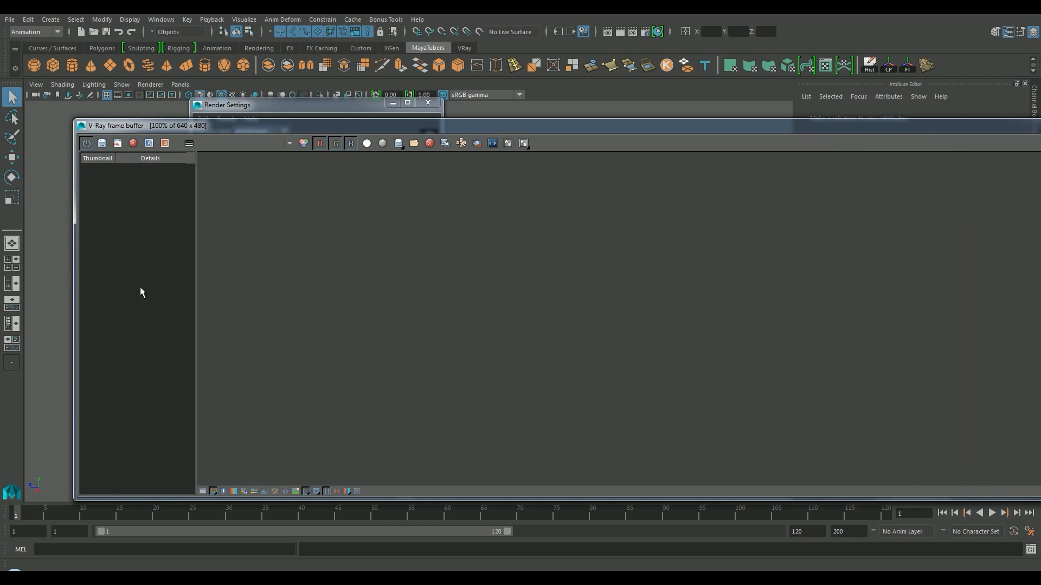
# Narrow and center the V-Ray frame buffer window, and close both it and the render settings
pyautogui.moveTo(76, 187); pyautogui.dragTo(509, 215)
pyautogui.moveTo(650, 119); pyautogui.dragTo(300, 122)
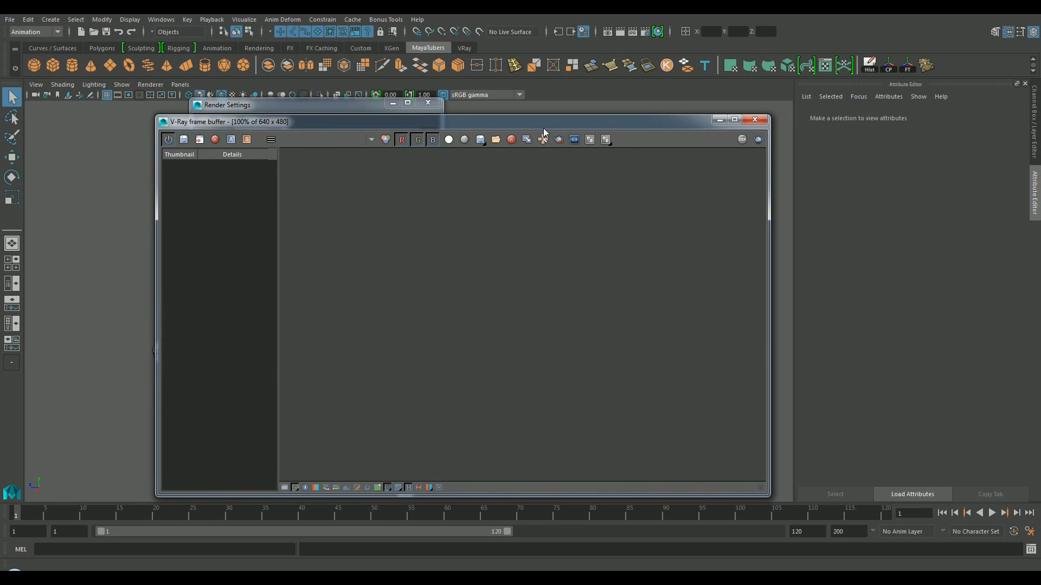
pyautogui.click(756, 119)
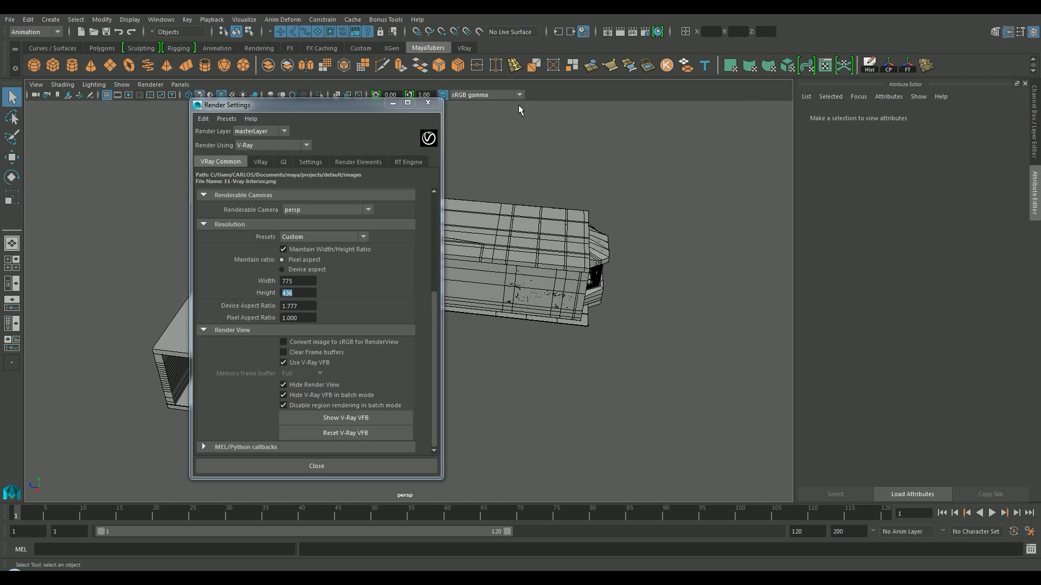
pyautogui.click(428, 103)
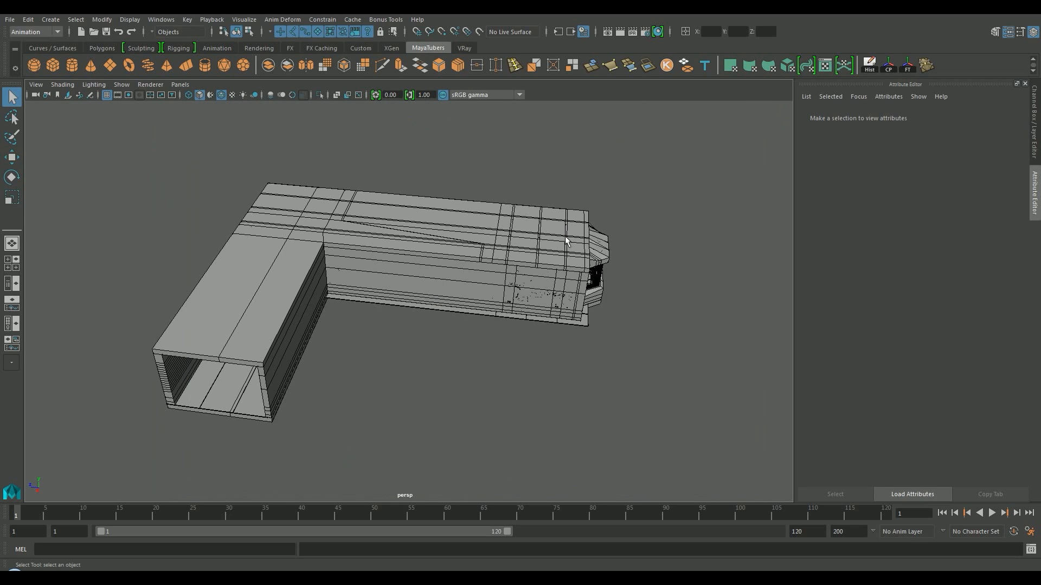
# Create a new standard camera in the scene
pyautogui.click(50, 20)
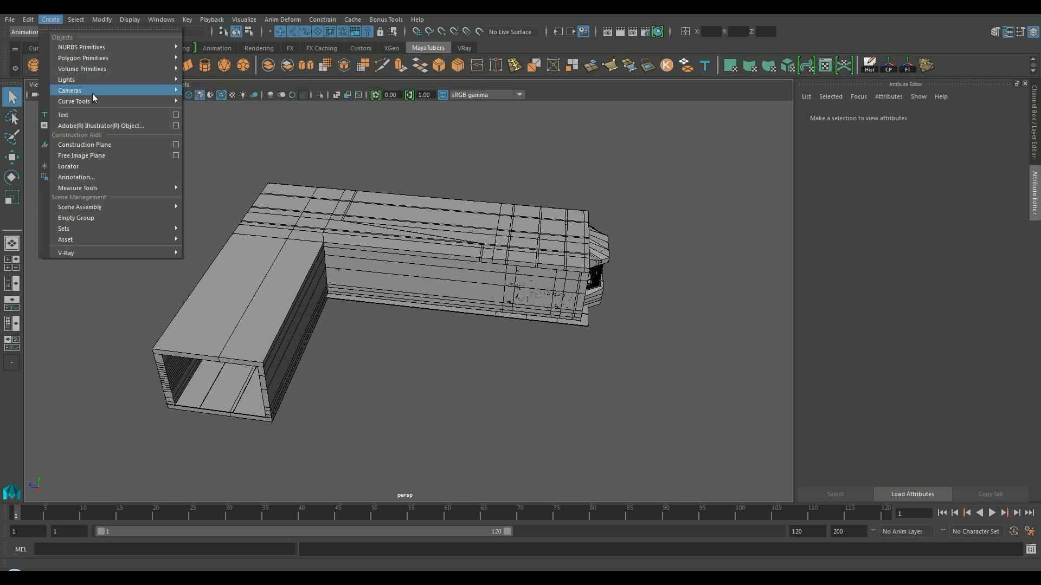
pyautogui.moveTo(92, 92)
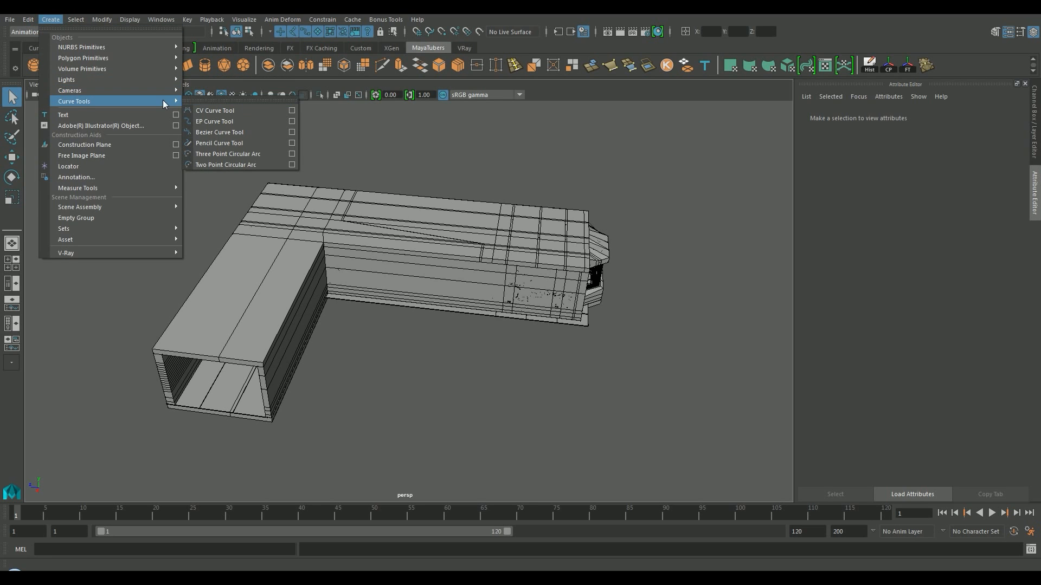
pyautogui.click(219, 101)
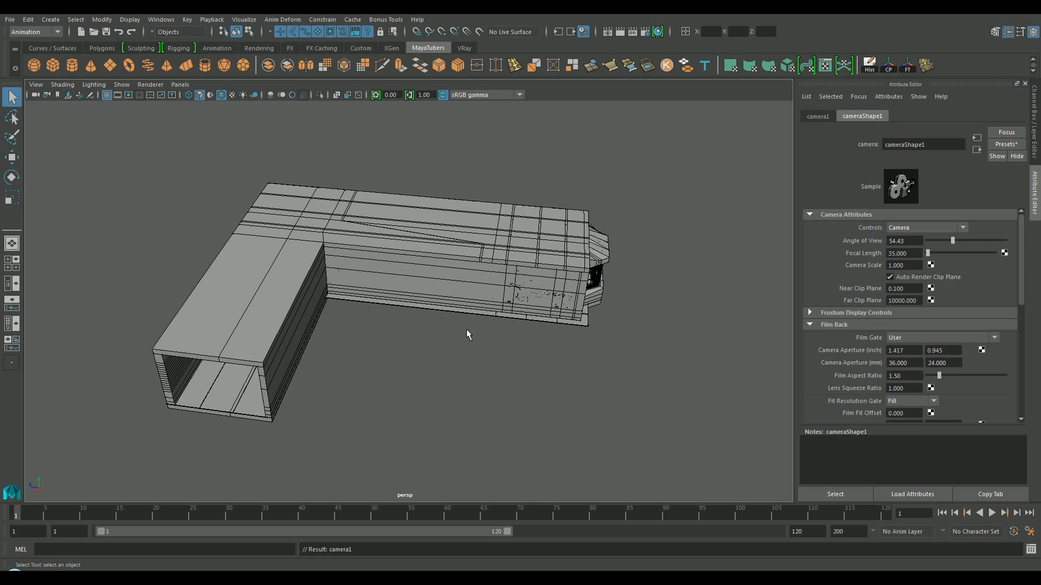
# In wireframe display, scale the new camera to about 6.535 and move it to about Z 132.18, away from the bed
pyautogui.press('f')
pyautogui.keyDown('alt'); pyautogui.moveTo(482, 326); pyautogui.dragTo(185, 326, button='right'); pyautogui.keyUp('alt')
pyautogui.press('4')
pyautogui.keyDown('alt'); pyautogui.moveTo(185, 325); pyautogui.dragTo(92, 391); pyautogui.keyUp('alt')
pyautogui.press('r')
pyautogui.press('w')
pyautogui.keyDown('alt'); pyautogui.moveTo(326, 373); pyautogui.dragTo(561, 354, button='right'); pyautogui.keyUp('alt')
pyautogui.keyDown('alt'); pyautogui.moveTo(561, 354); pyautogui.dragTo(599, 329, button='middle'); pyautogui.keyUp('alt')
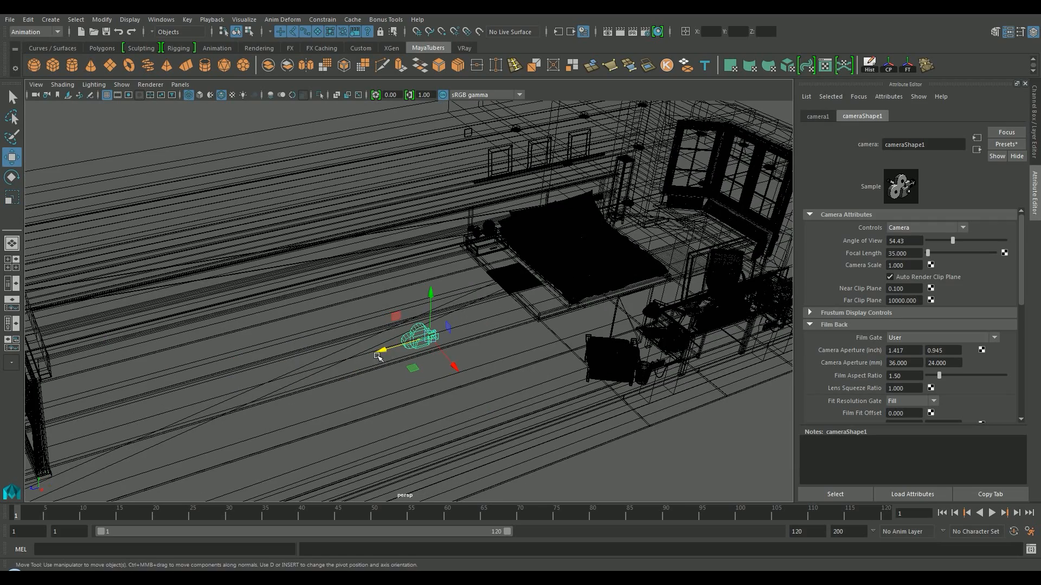
# Rename the new camera as RenderCamara
pyautogui.click(1034, 116)
pyautogui.click(924, 118)
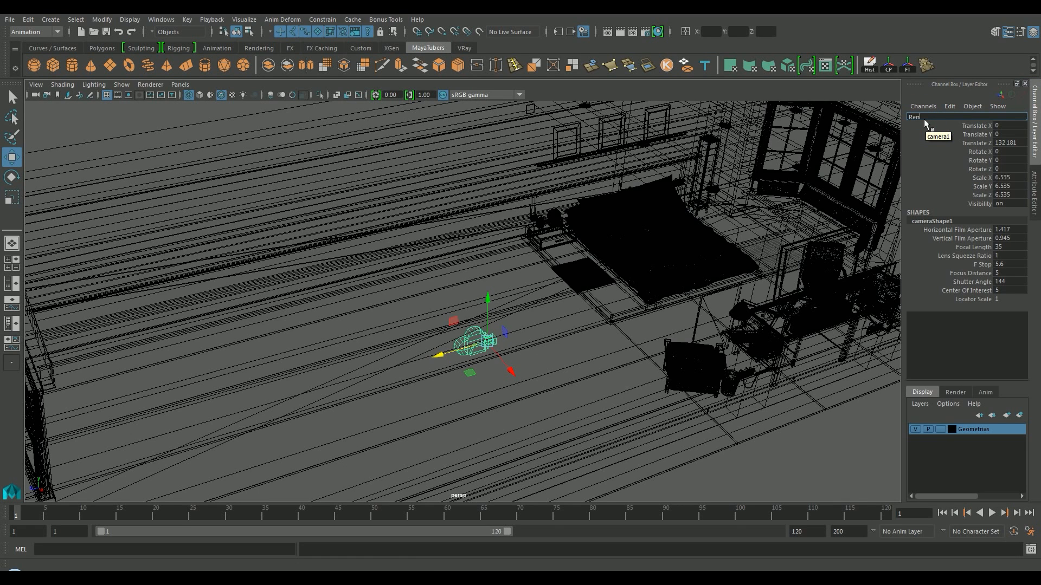
pyautogui.press('Return')
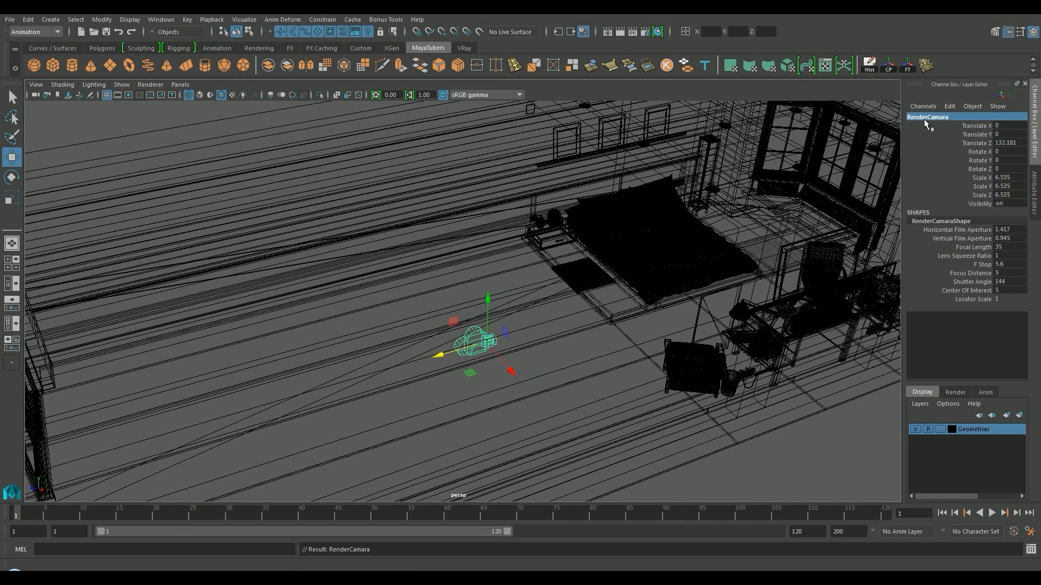
# In the four-view layout, move RenderCamara to about Y 47.26 and Z 191.72, and tilt it to about -9.7 degrees in X
pyautogui.keyDown('alt'); pyautogui.moveTo(449, 332); pyautogui.dragTo(542, 332); pyautogui.keyUp('alt')
pyautogui.press('space')
pyautogui.moveTo(107, 396); pyautogui.dragTo(107, 353)
pyautogui.moveTo(678, 407); pyautogui.dragTo(717, 359)
pyautogui.press('e')
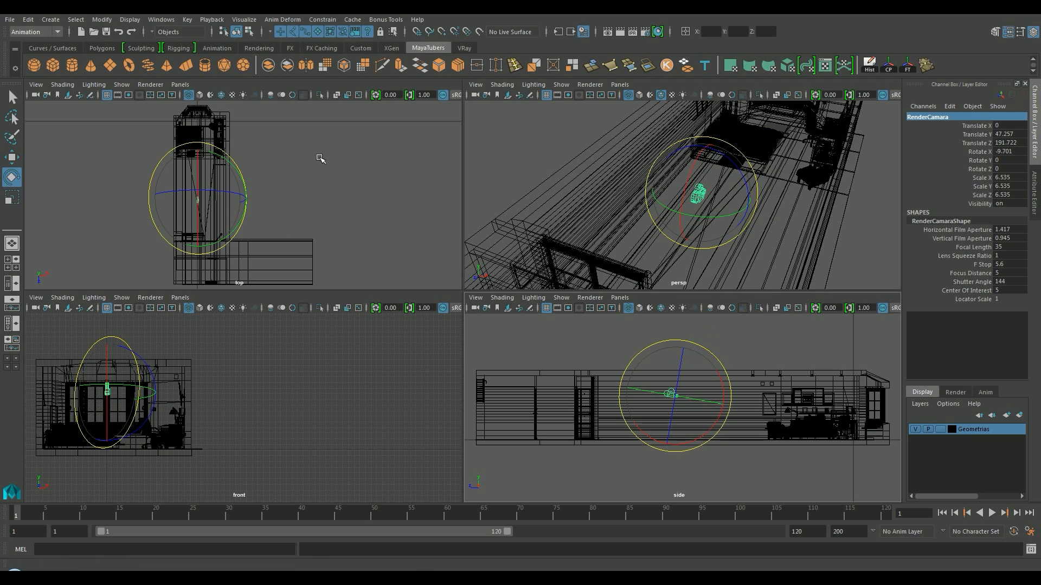
# Look through RenderCamara in the perspective view, with shaded display and the view maximized
pyautogui.click(620, 86)
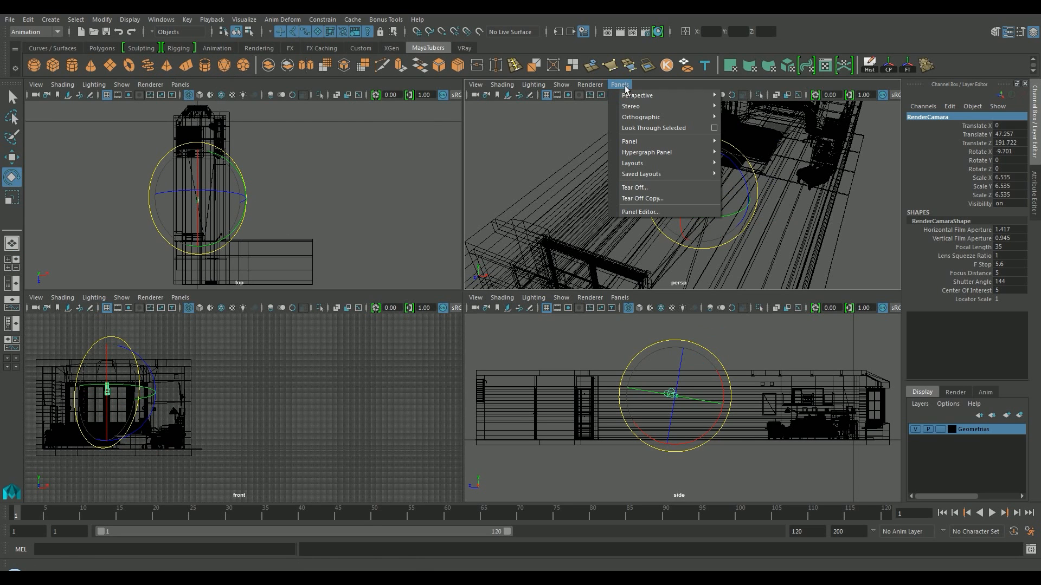
pyautogui.moveTo(626, 93)
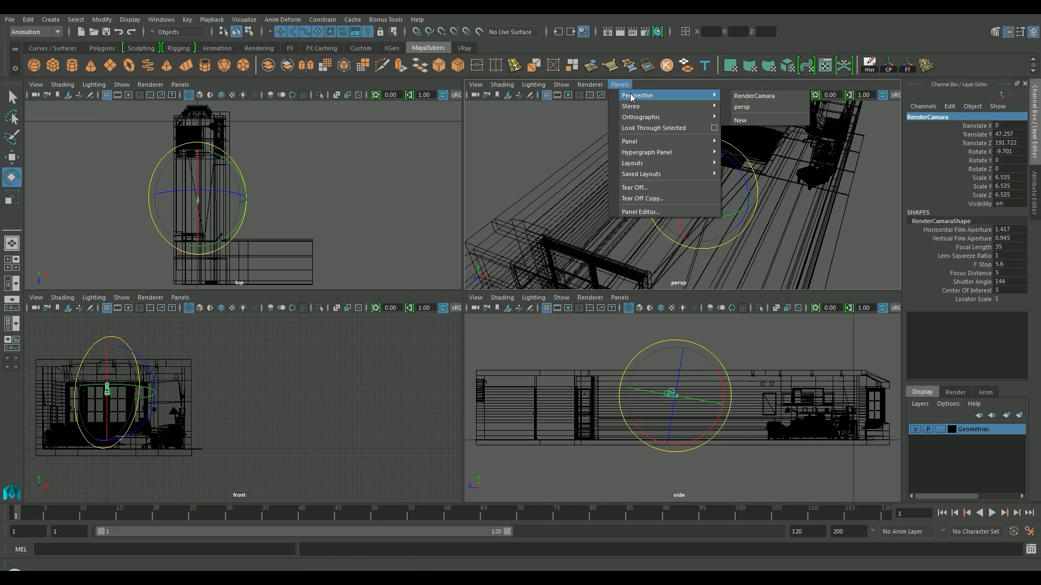
pyautogui.click(754, 96)
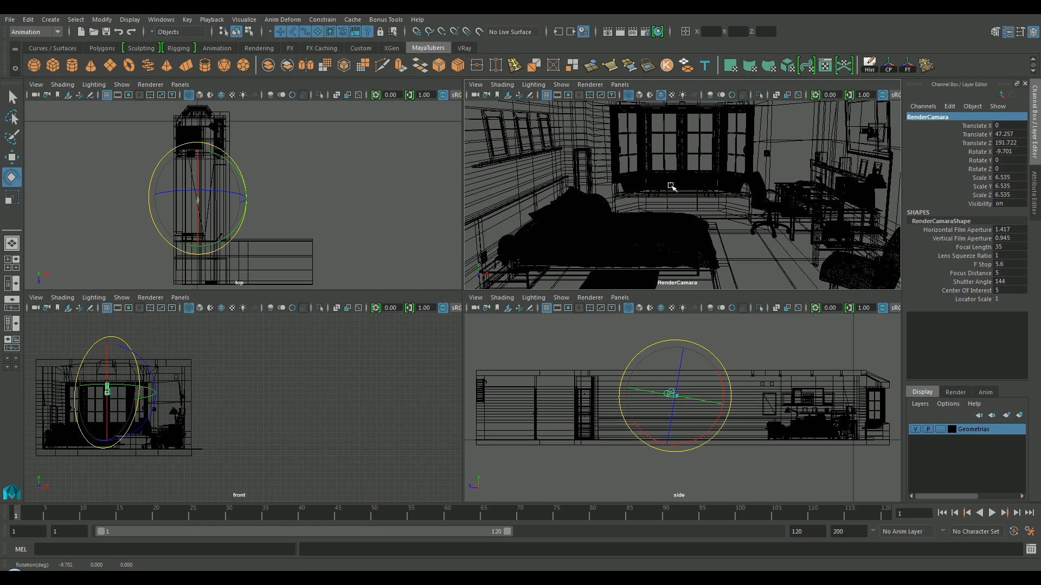
pyautogui.press('5')
pyautogui.press('space')
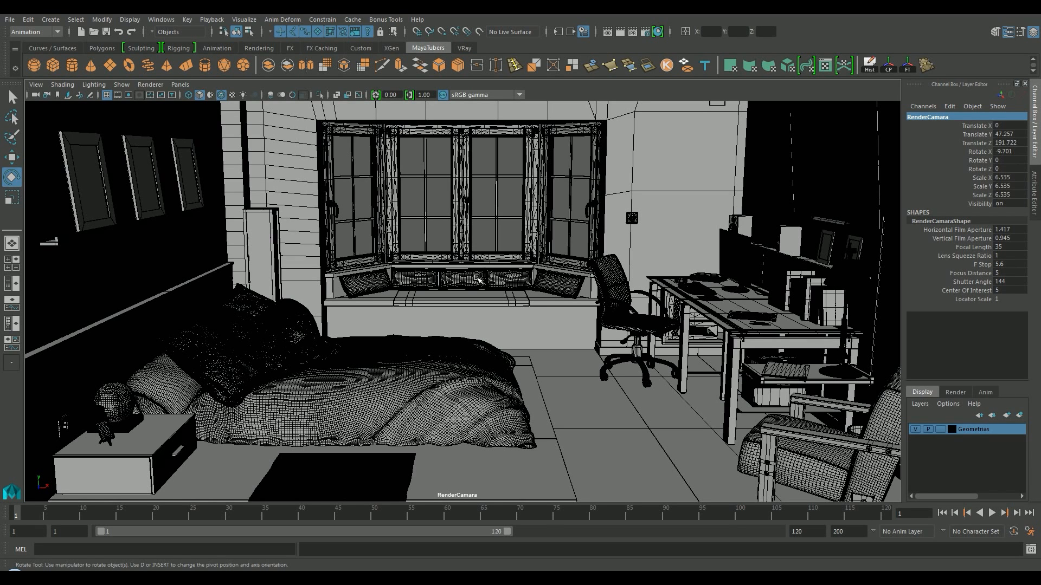
# Run a first V-Ray test render through RenderCamara and close the frame buffer
pyautogui.press('alt')
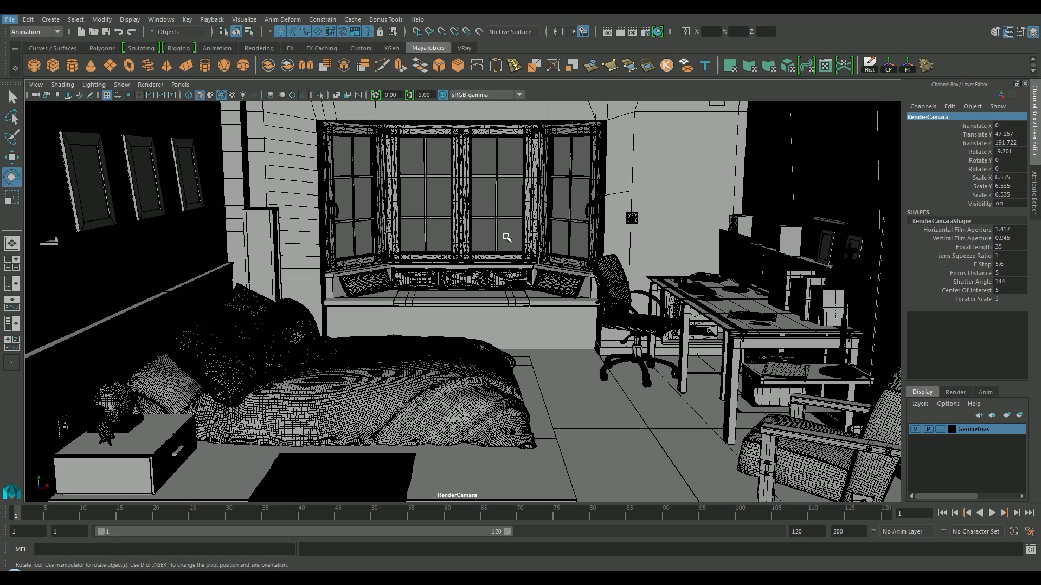
pyautogui.click(621, 31)
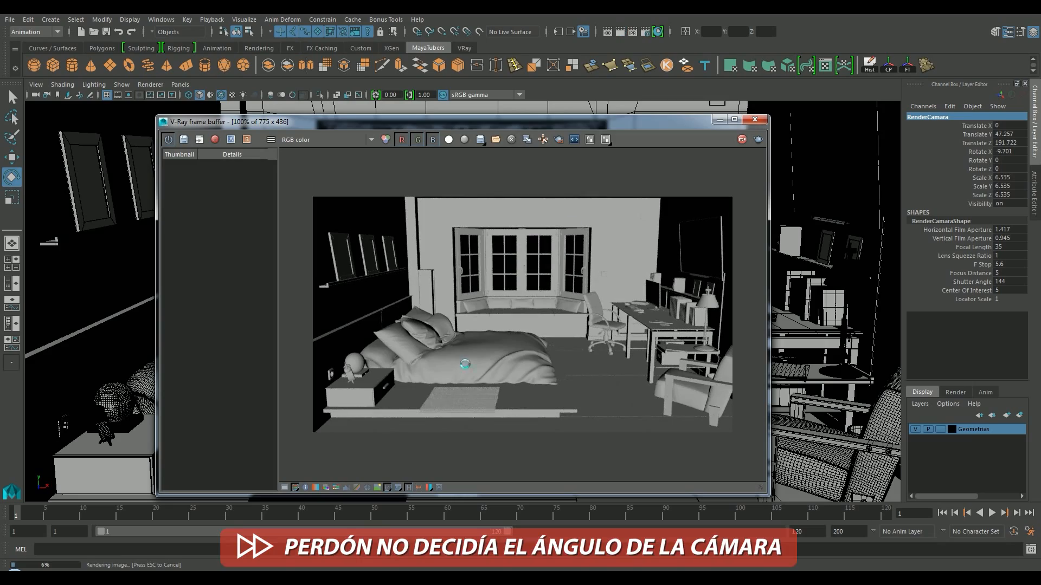
pyautogui.click(754, 119)
# Shift RenderCamara vertically and pull it back for a wider framing of the bedroom, and check it with a test render
pyautogui.keyDown('alt'); pyautogui.moveTo(567, 337); pyautogui.dragTo(567, 369, button='middle'); pyautogui.keyUp('alt')
pyautogui.keyDown('alt'); pyautogui.moveTo(567, 368); pyautogui.dragTo(504, 369, button='right'); pyautogui.keyUp('alt')
pyautogui.click(621, 31)
pyautogui.click(754, 119)
# Reframe RenderCamara to about X -4.36, Y 45.33, Z 206.13 and check the composition with test renders
pyautogui.keyDown('alt'); pyautogui.moveTo(504, 303); pyautogui.dragTo(547, 303, button='right'); pyautogui.keyUp('alt')
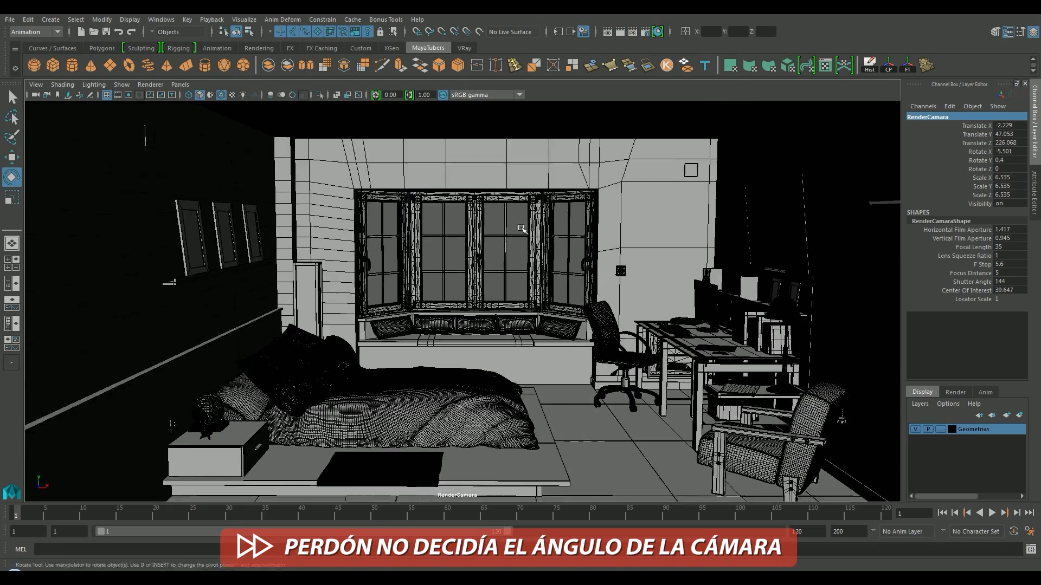
pyautogui.keyDown('alt'); pyautogui.moveTo(523, 255); pyautogui.dragTo(523, 233); pyautogui.keyUp('alt')
pyautogui.click(619, 31)
pyautogui.click(754, 120)
pyautogui.click(620, 32)
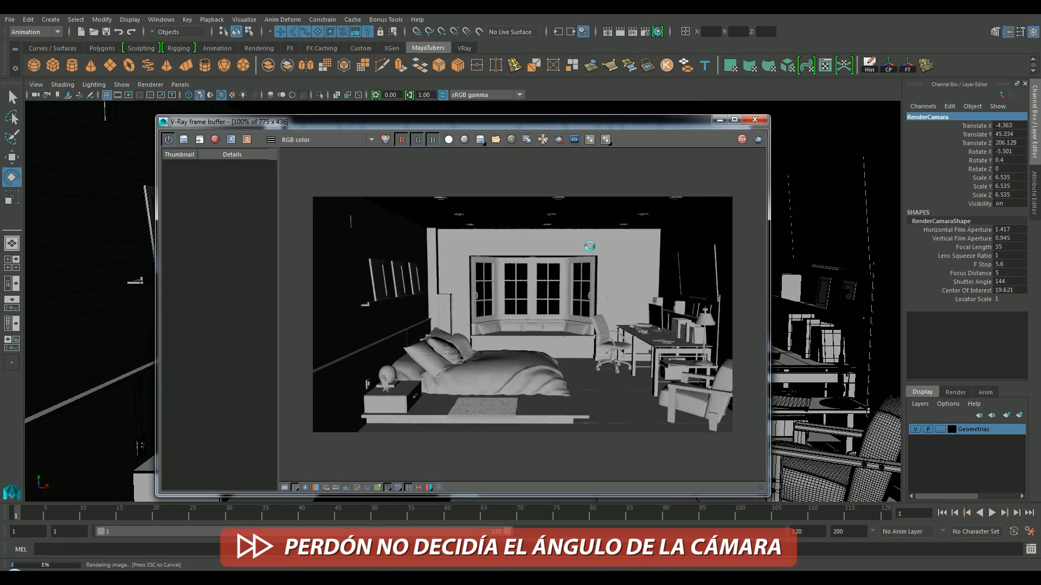
pyautogui.click(753, 112)
pyautogui.click(754, 119)
# Fine-tune RenderCamara's distance and angle on the bedroom, checking each adjustment with a test render
pyautogui.moveTo(597, 277)
pyautogui.keyDown('alt'); pyautogui.mouseDown(button='right')
pyautogui.moveTo(573, 277)
pyautogui.moveTo(601, 276)
pyautogui.mouseUp(button='right'); pyautogui.keyUp('alt')
pyautogui.click(620, 31)
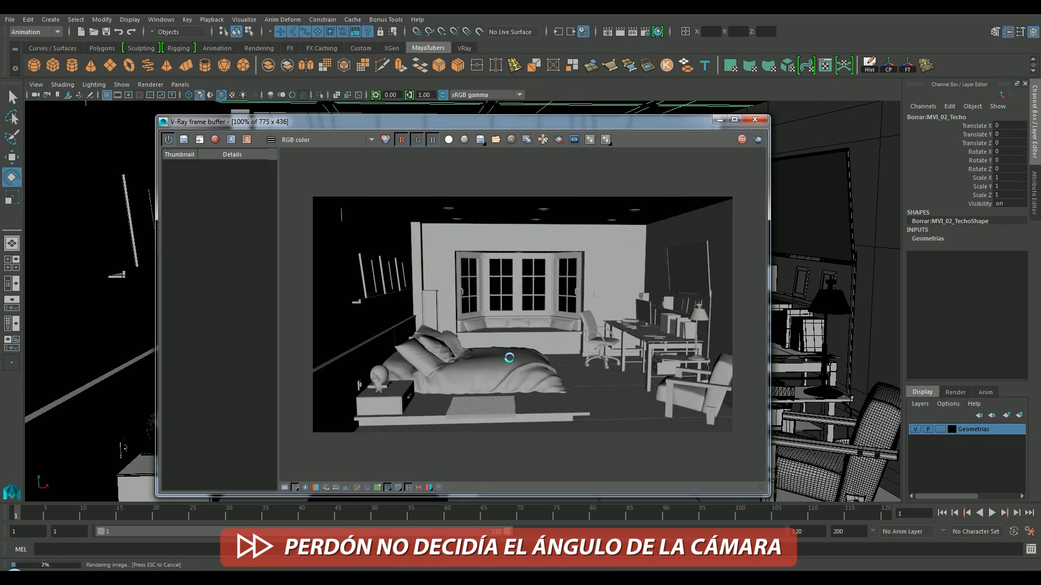
pyautogui.click(754, 119)
pyautogui.keyDown('alt'); pyautogui.moveTo(569, 293); pyautogui.dragTo(581, 308); pyautogui.keyUp('alt')
pyautogui.click(619, 31)
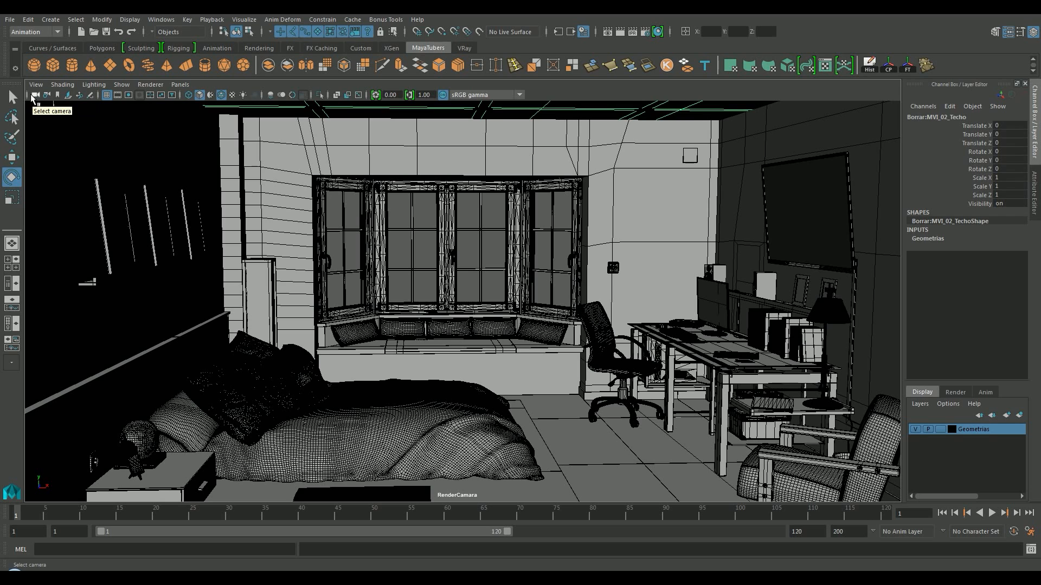
# Lock all of RenderCamara's translate, rotate, scale and visibility channels, and try navigating its view to test the lock
pyautogui.click(33, 98)
pyautogui.moveTo(976, 125); pyautogui.dragTo(971, 204)
pyautogui.rightClick(971, 205)
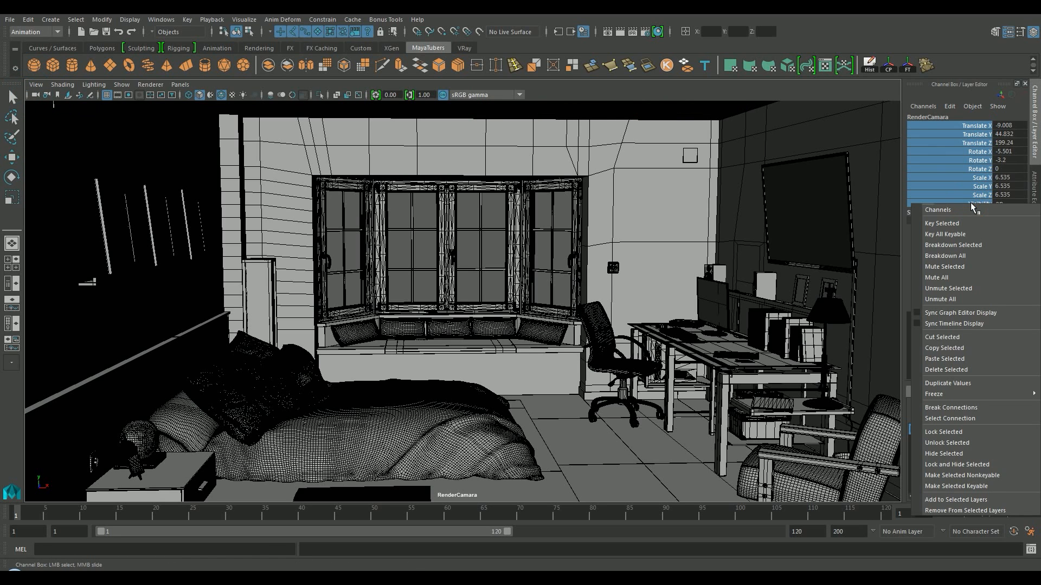
pyautogui.click(988, 434)
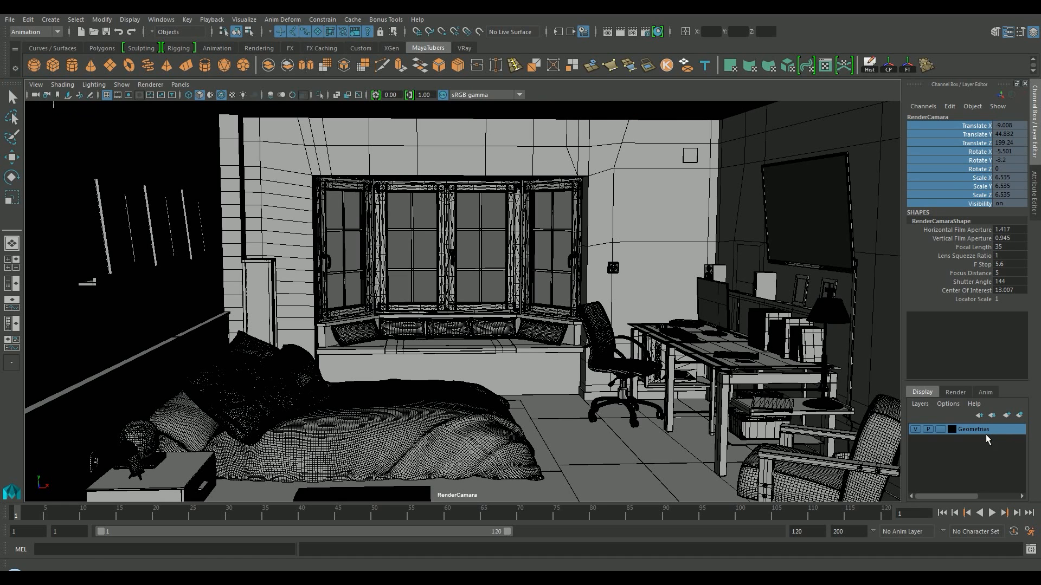
pyautogui.keyDown('alt'); pyautogui.moveTo(547, 266); pyautogui.dragTo(516, 160, button='right'); pyautogui.keyUp('alt')
pyautogui.keyDown('alt'); pyautogui.moveTo(515, 161); pyautogui.dragTo(407, 327); pyautogui.keyUp('alt')
pyautogui.keyDown('alt'); pyautogui.moveTo(552, 209); pyautogui.dragTo(463, 237, button='middle'); pyautogui.keyUp('alt')
# Set the V-Ray image sampler to Adaptive with min shading rate 1 and max subdivs 32, and check it with a test render
pyautogui.click(644, 32)
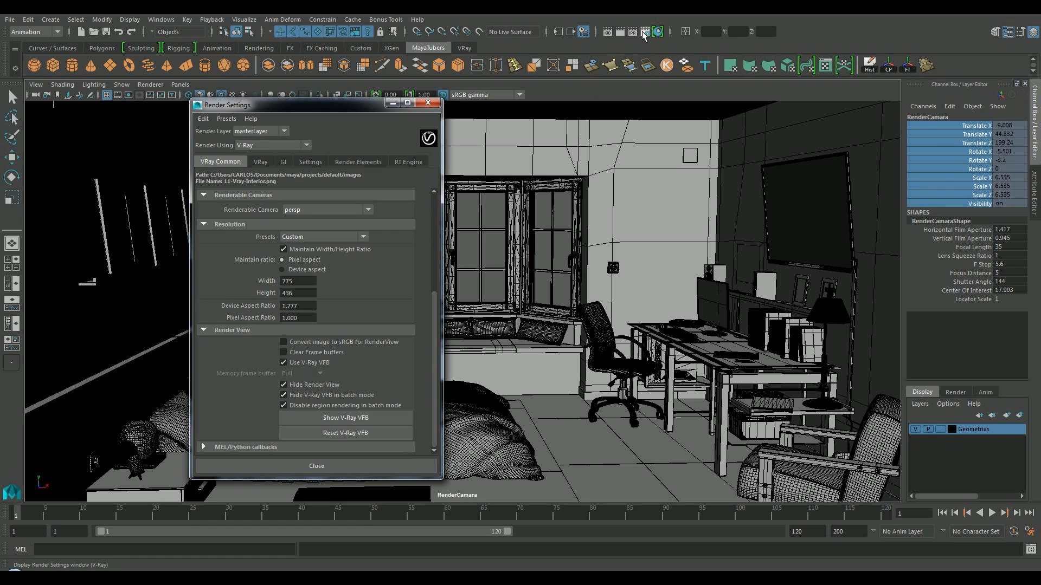
pyautogui.moveTo(313, 103); pyautogui.dragTo(473, 106)
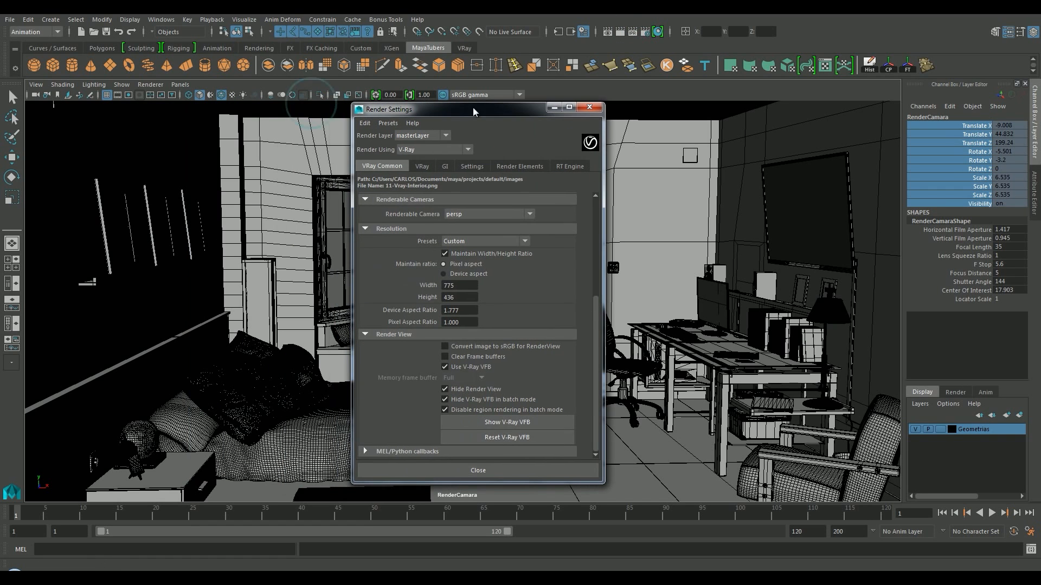
pyautogui.click(422, 167)
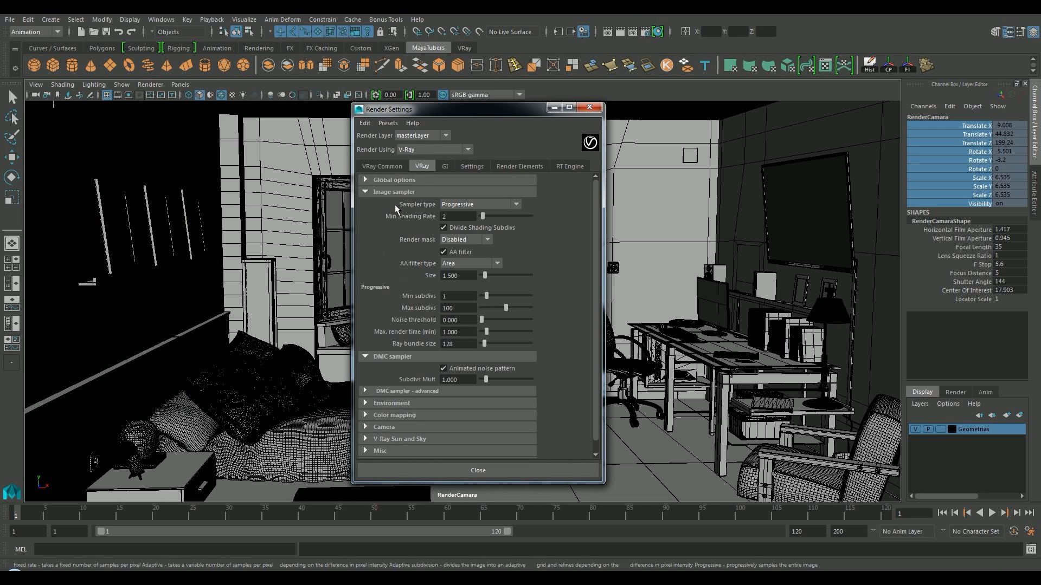
pyautogui.click(470, 206)
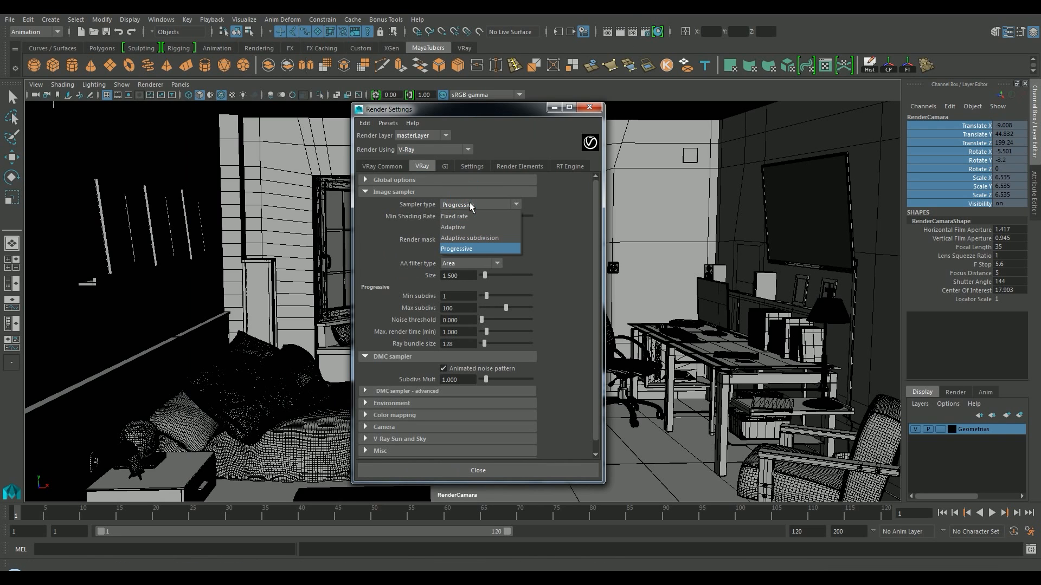
pyautogui.click(468, 226)
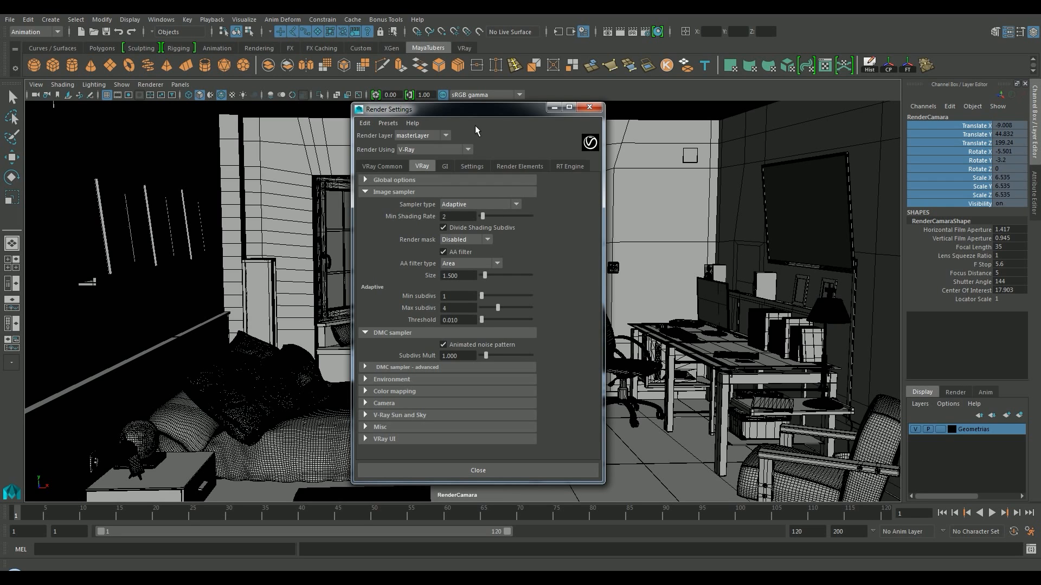
pyautogui.moveTo(449, 216); pyautogui.dragTo(407, 216)
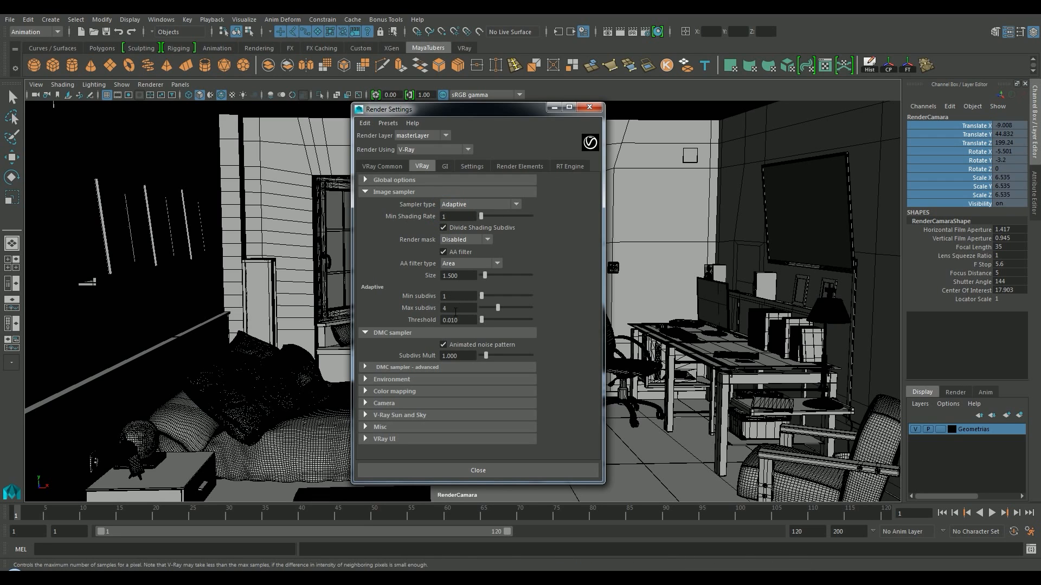
pyautogui.moveTo(457, 311); pyautogui.dragTo(433, 309)
pyautogui.write('32')
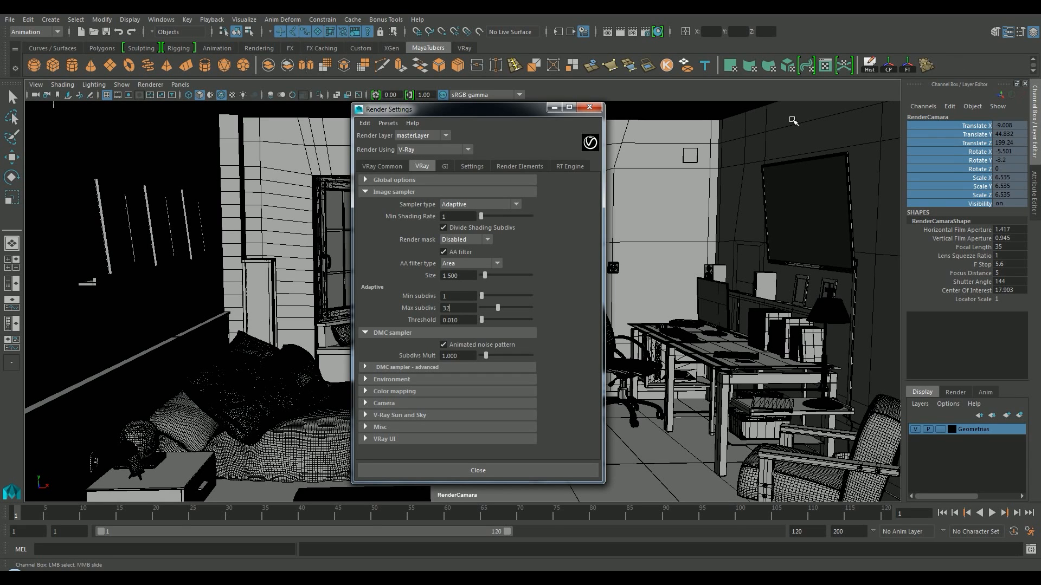
pyautogui.press('Tab')
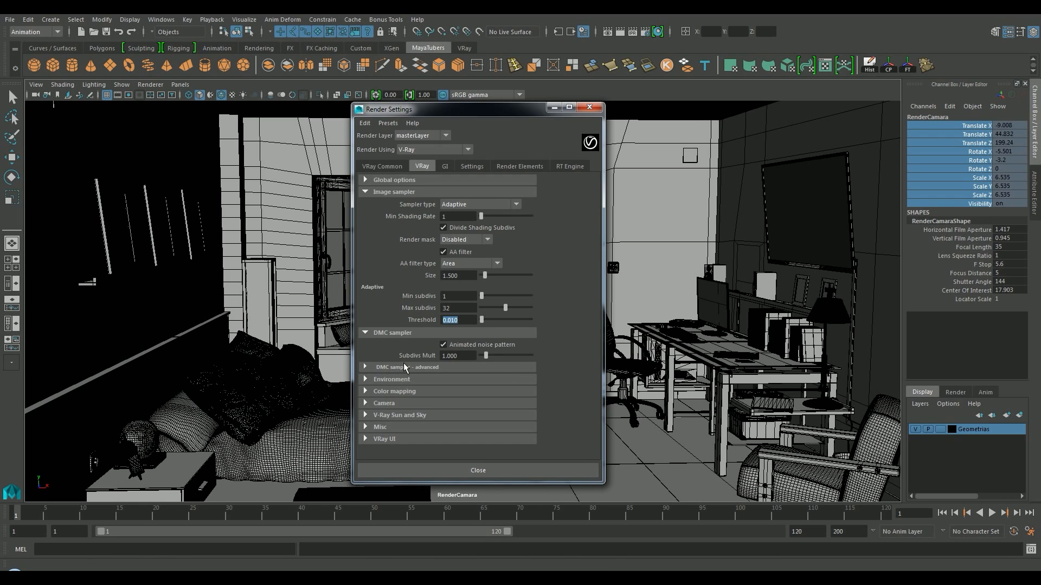
pyautogui.click(587, 109)
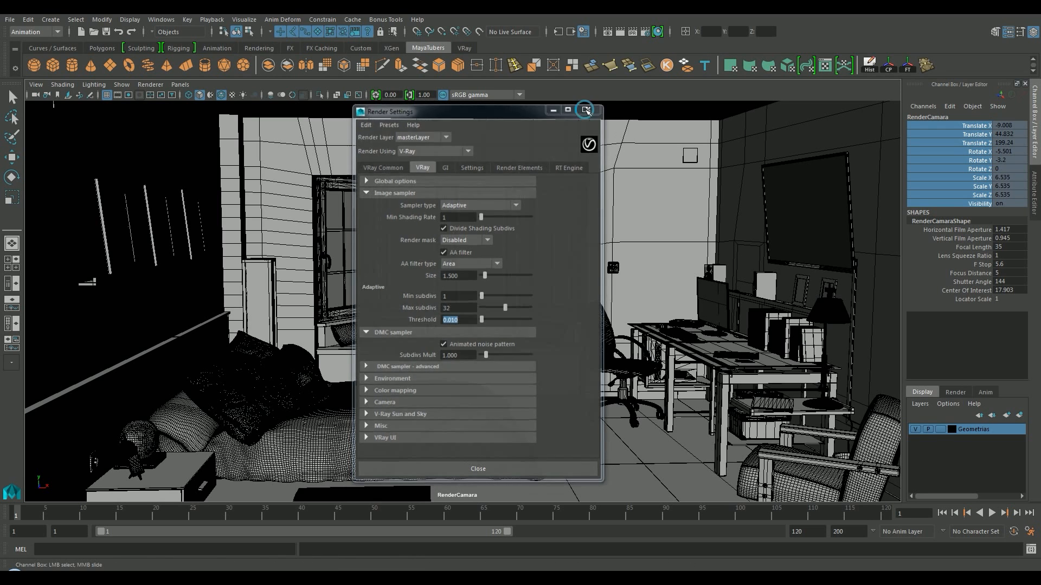
pyautogui.click(620, 31)
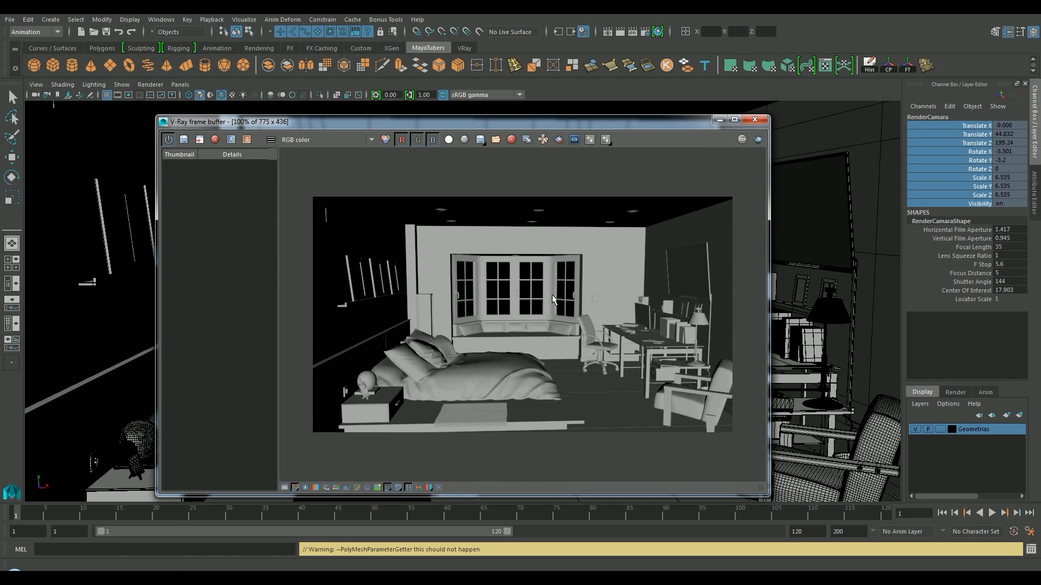
pyautogui.click(719, 119)
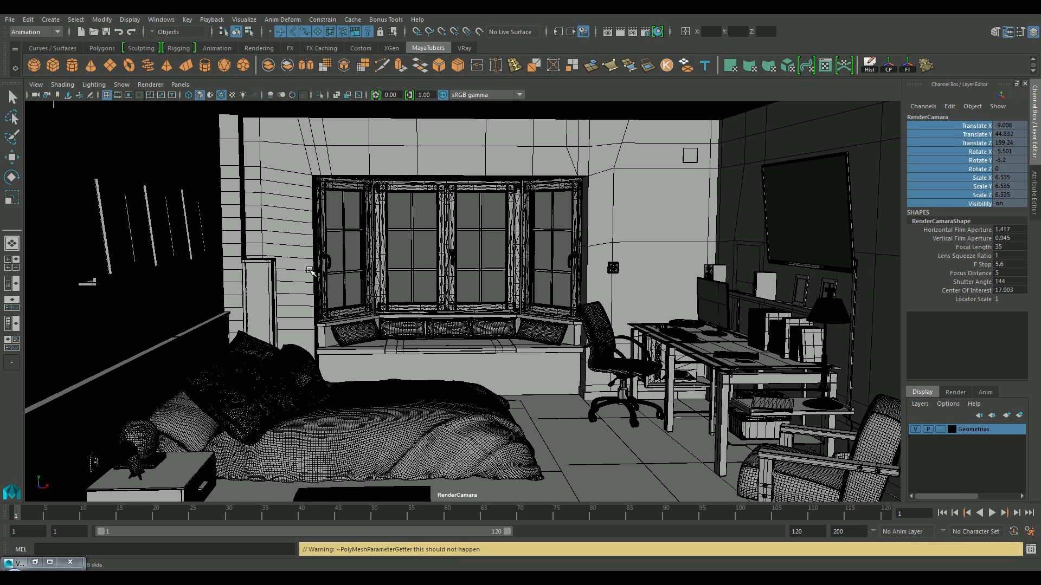
# Review the VRay UI and V-Ray Sun and Sky render settings, and add a V-Ray Sun to the scene
pyautogui.click(464, 48)
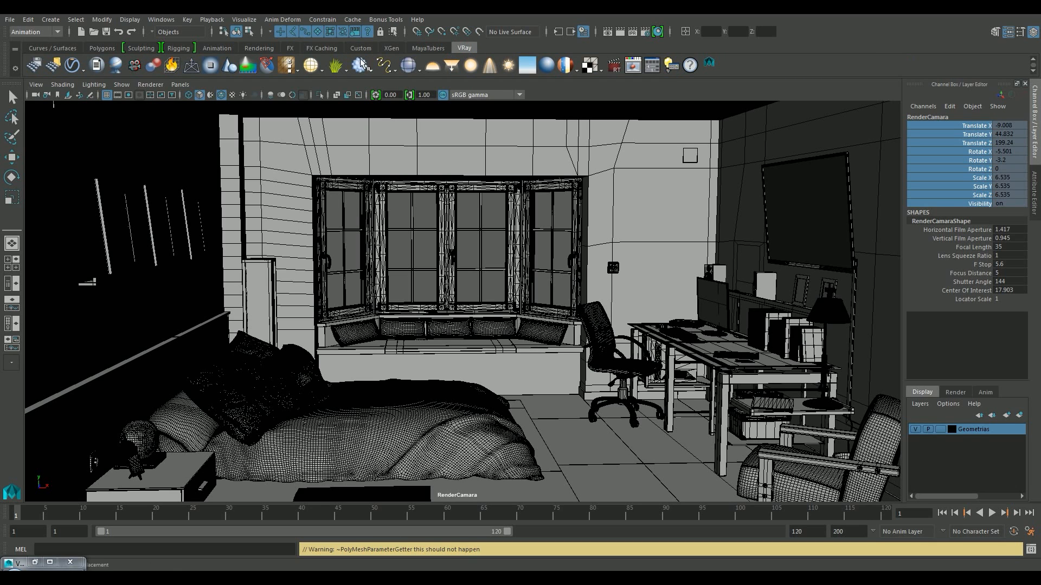
pyautogui.click(644, 31)
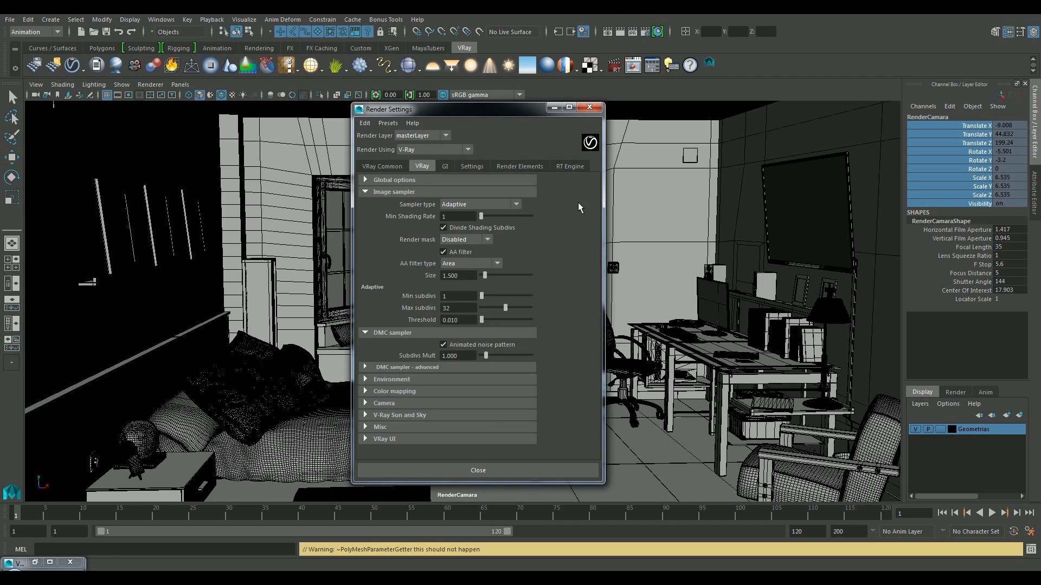
pyautogui.click(378, 440)
pyautogui.scroll(-3, 422, 434)
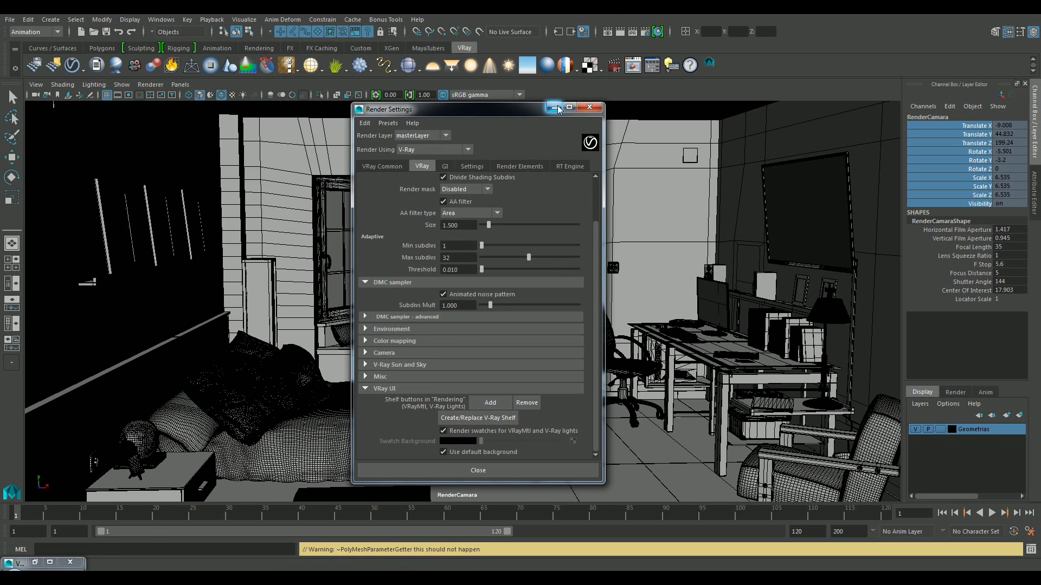
pyautogui.click(421, 366)
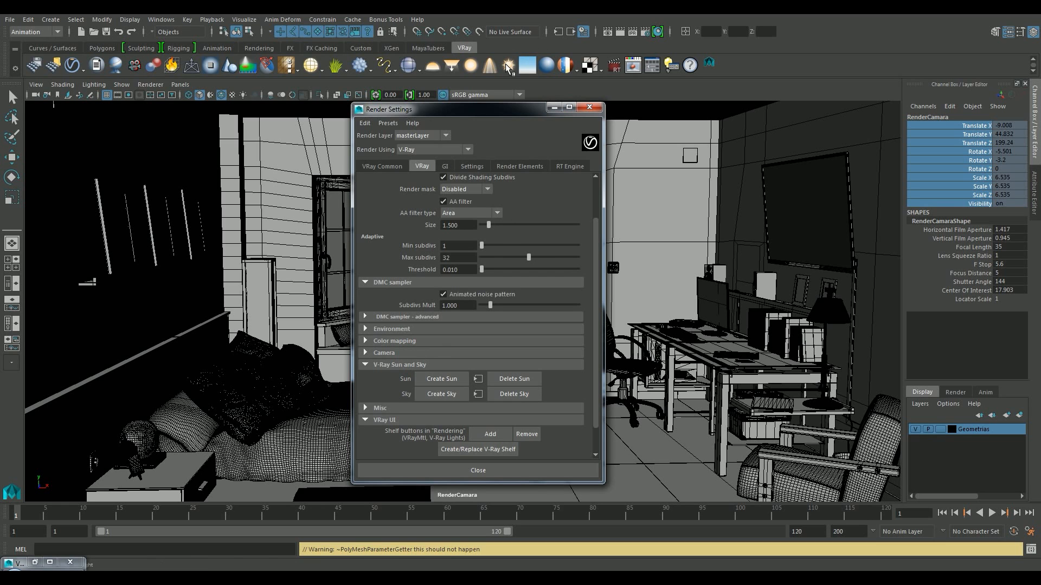
pyautogui.click(591, 107)
pyautogui.click(513, 66)
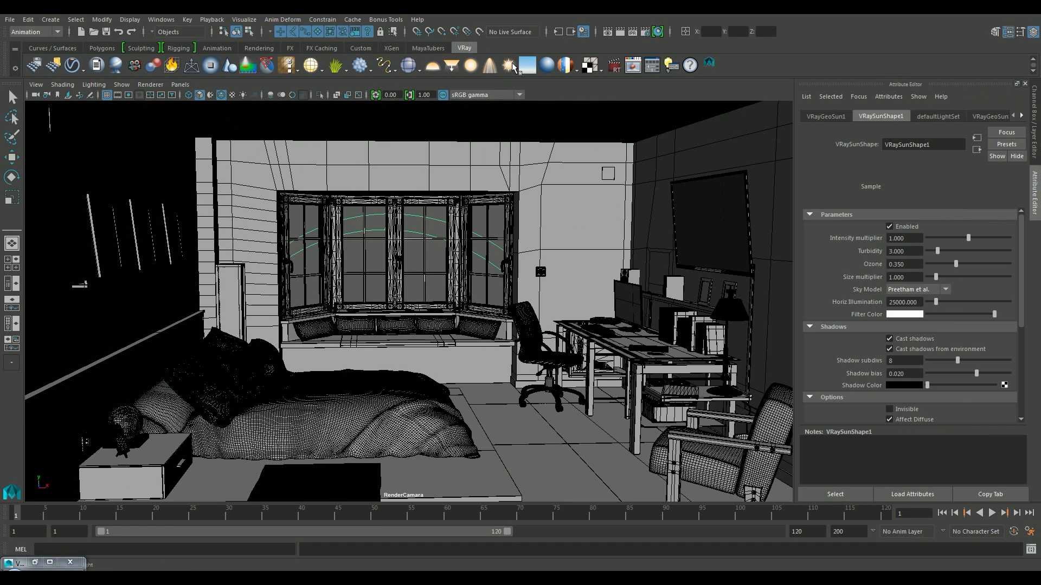
# In the persp view, move the V-Ray Sun outside the building, away from the bay window
pyautogui.click(182, 85)
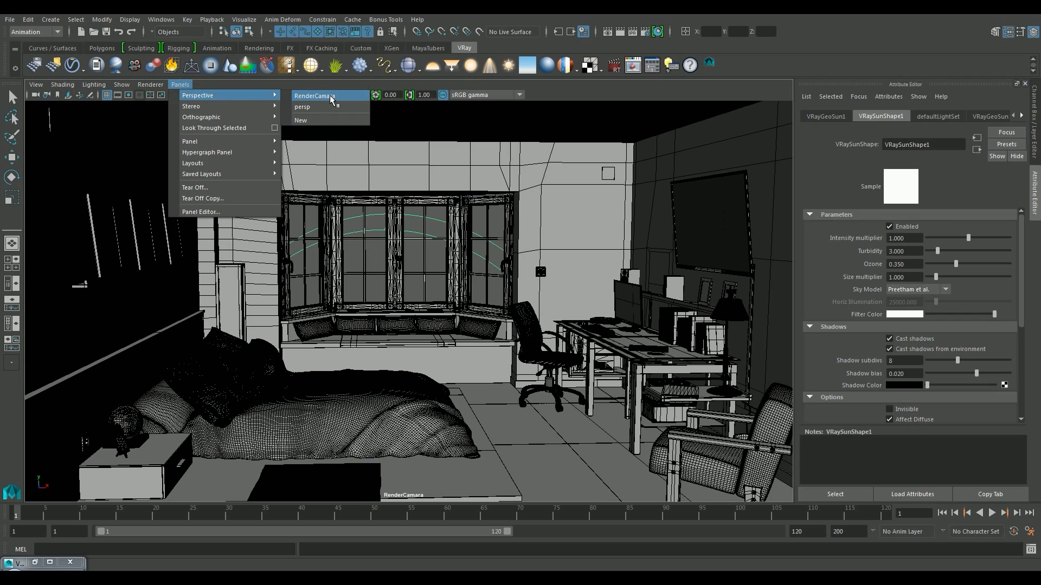
pyautogui.click(332, 106)
pyautogui.keyDown('alt'); pyautogui.moveTo(567, 307); pyautogui.dragTo(472, 304); pyautogui.keyUp('alt')
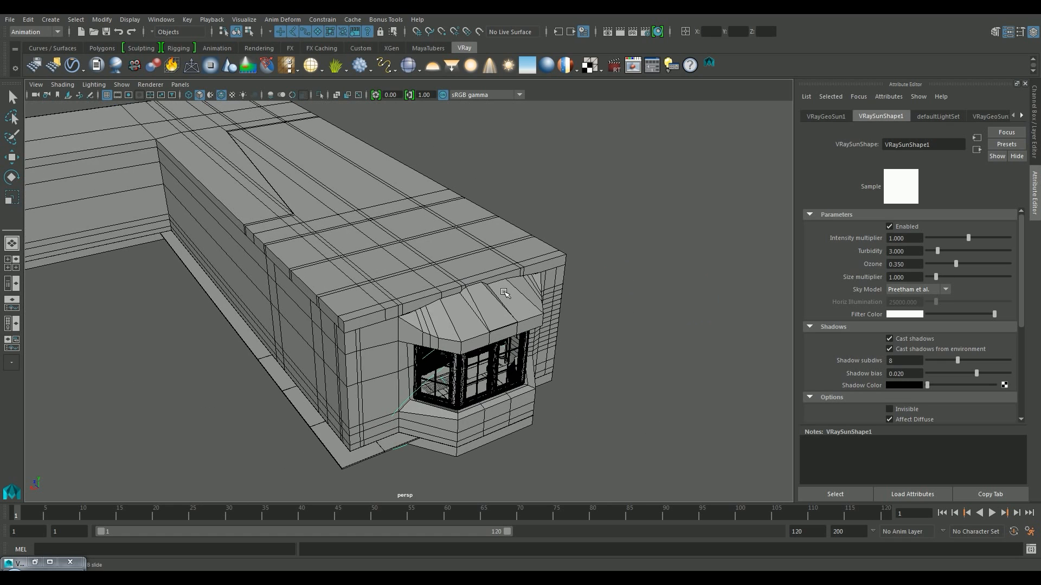
pyautogui.press('w')
pyautogui.keyDown('alt'); pyautogui.moveTo(461, 395); pyautogui.dragTo(438, 391, button='right'); pyautogui.keyUp('alt')
pyautogui.keyDown('alt'); pyautogui.moveTo(434, 341); pyautogui.dragTo(704, 232); pyautogui.keyUp('alt')
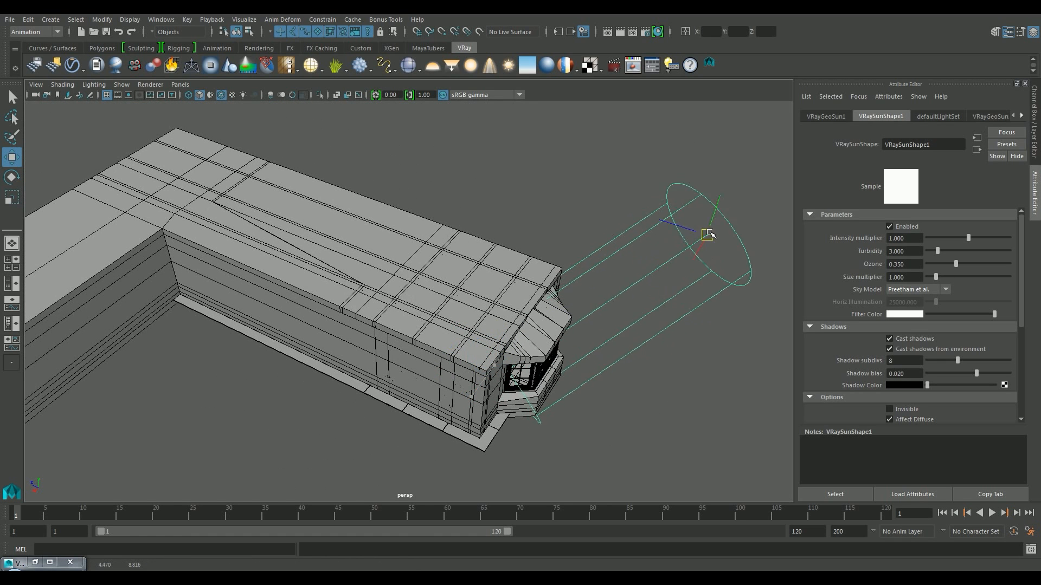
pyautogui.keyDown('alt'); pyautogui.moveTo(697, 274); pyautogui.dragTo(412, 287); pyautogui.keyUp('alt')
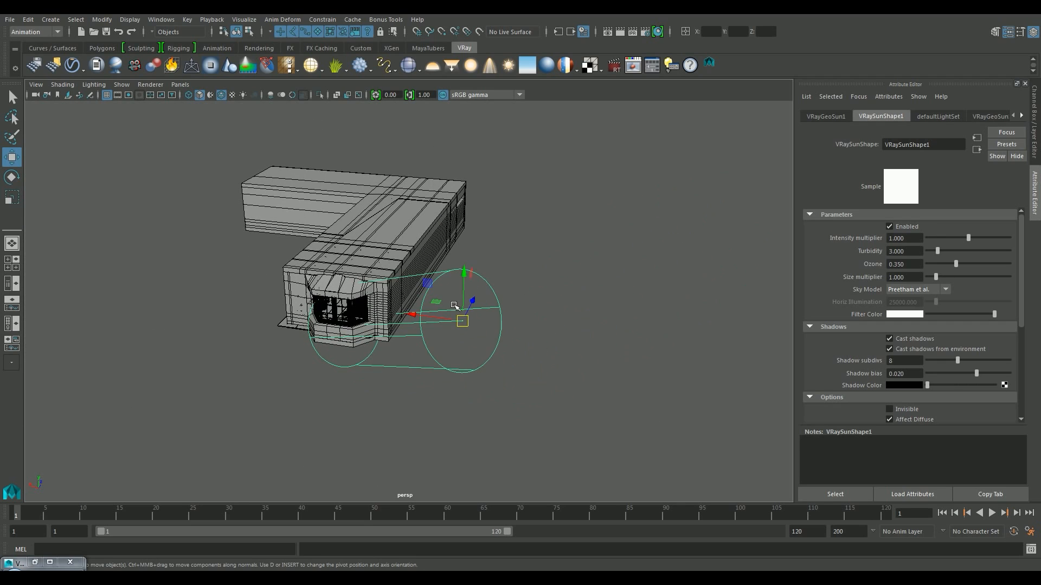
# Raise the V-Ray Sun high above the bay-window end of the building, adjust its sideways position, and return to the RenderCamara view
pyautogui.moveTo(467, 321); pyautogui.dragTo(558, 320)
pyautogui.moveTo(580, 268); pyautogui.dragTo(721, 106)
pyautogui.keyDown('alt'); pyautogui.moveTo(678, 300); pyautogui.dragTo(551, 309); pyautogui.keyUp('alt')
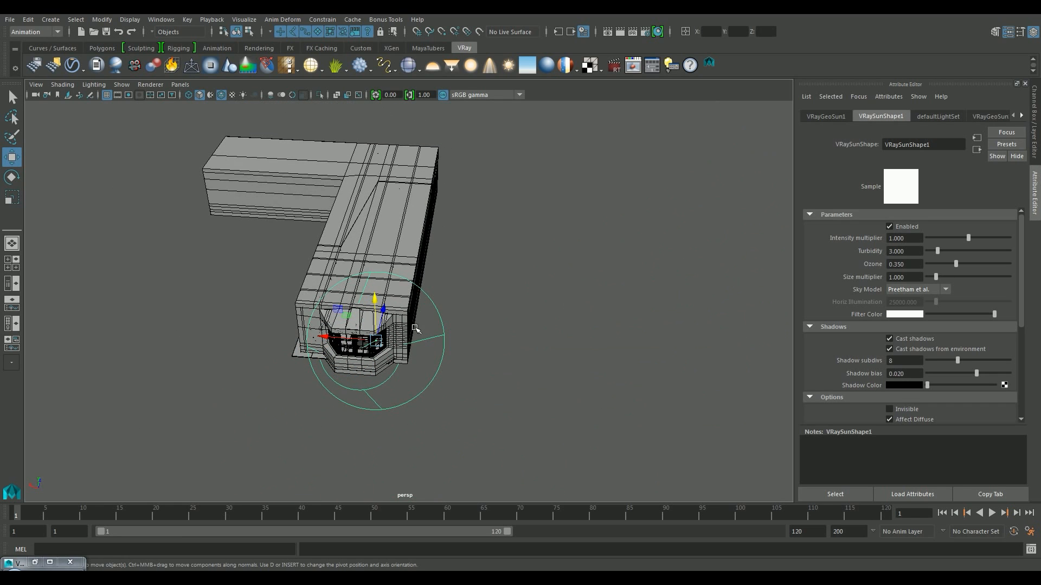
pyautogui.moveTo(326, 338); pyautogui.dragTo(352, 341)
pyautogui.moveTo(402, 302); pyautogui.dragTo(302, 343)
pyautogui.keyDown('alt'); pyautogui.moveTo(558, 328); pyautogui.dragTo(616, 293); pyautogui.keyUp('alt')
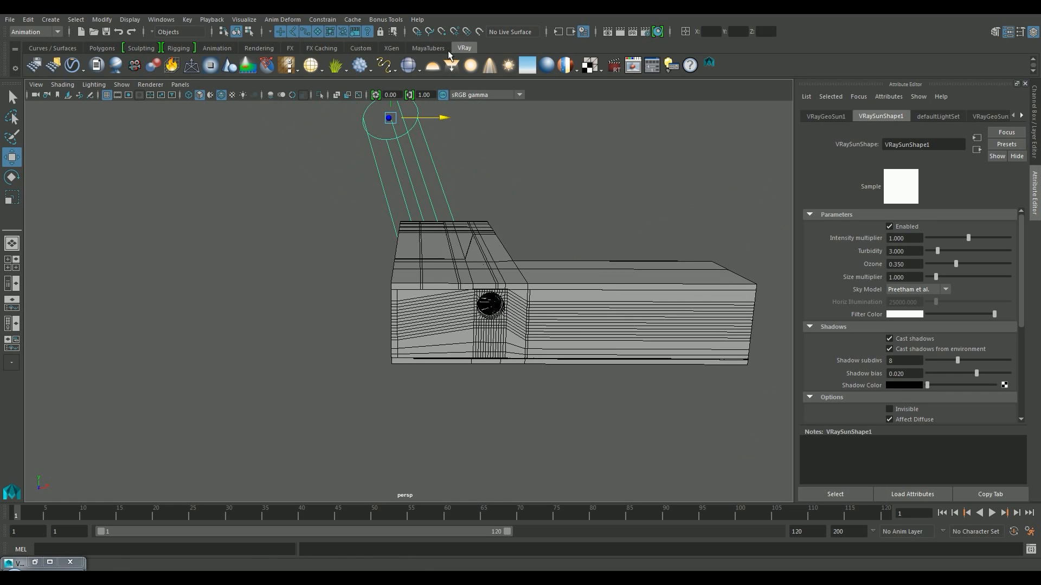
pyautogui.click(181, 84)
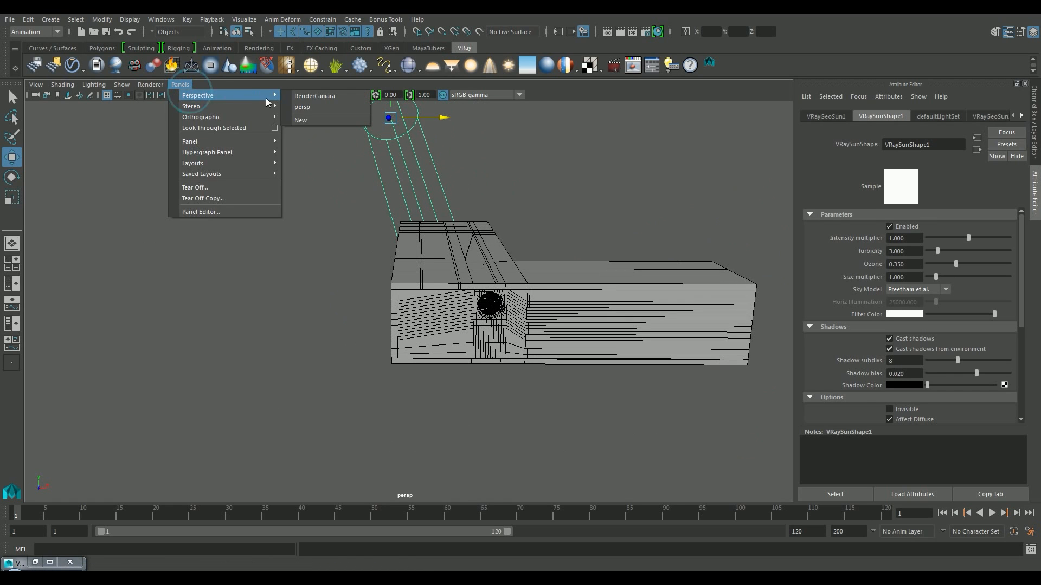
pyautogui.click(302, 100)
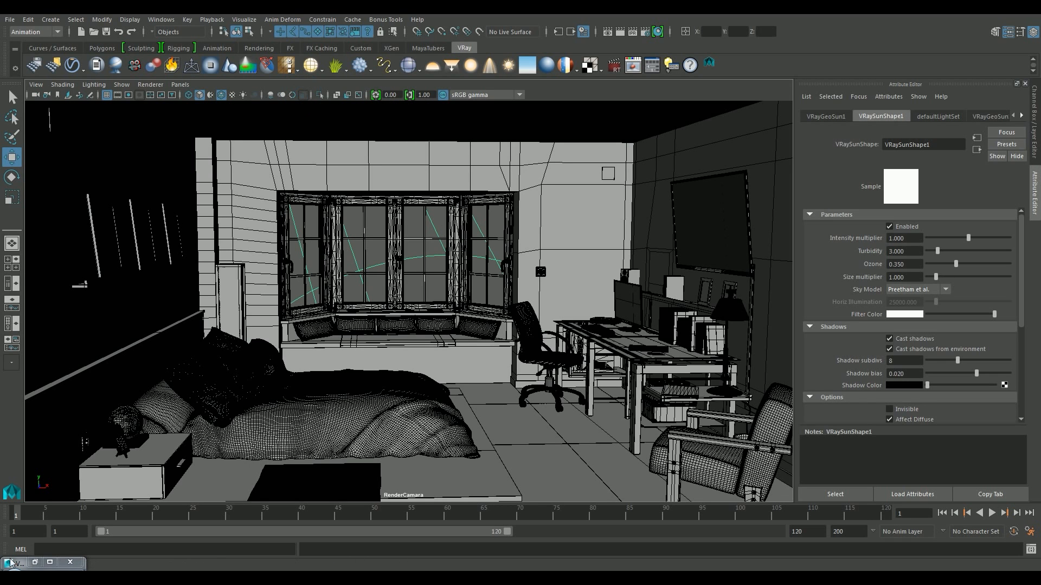
# Save the previous render to the V-Ray frame buffer history, render the scene with the sun, and save that render too
pyautogui.click(35, 562)
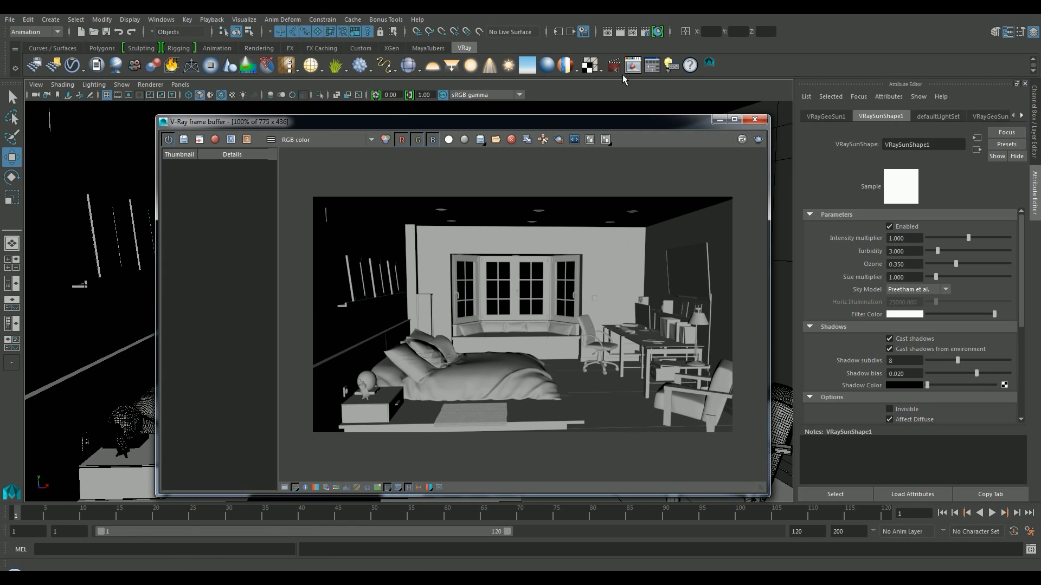
pyautogui.click(184, 140)
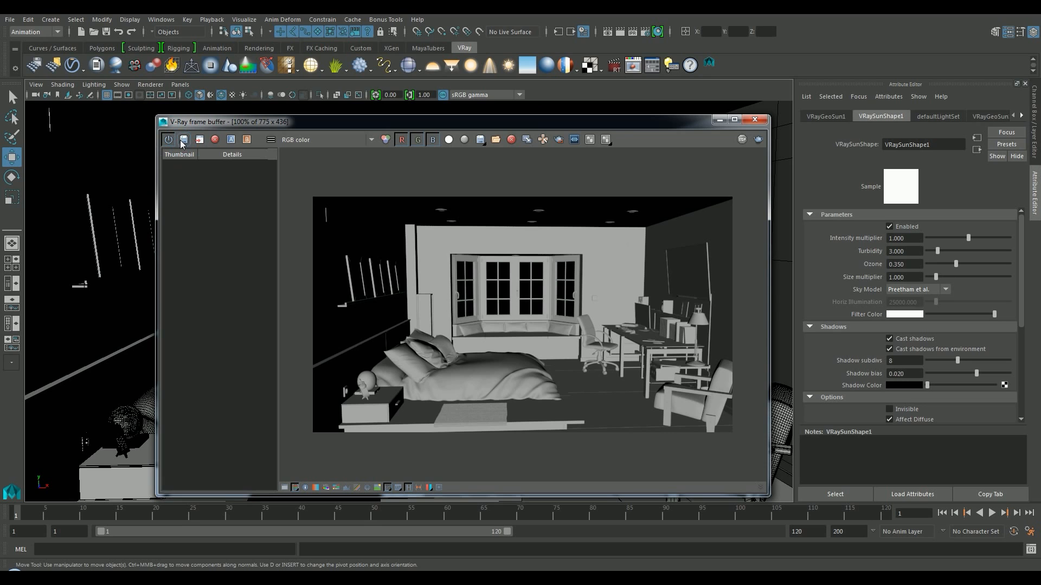
pyautogui.click(758, 140)
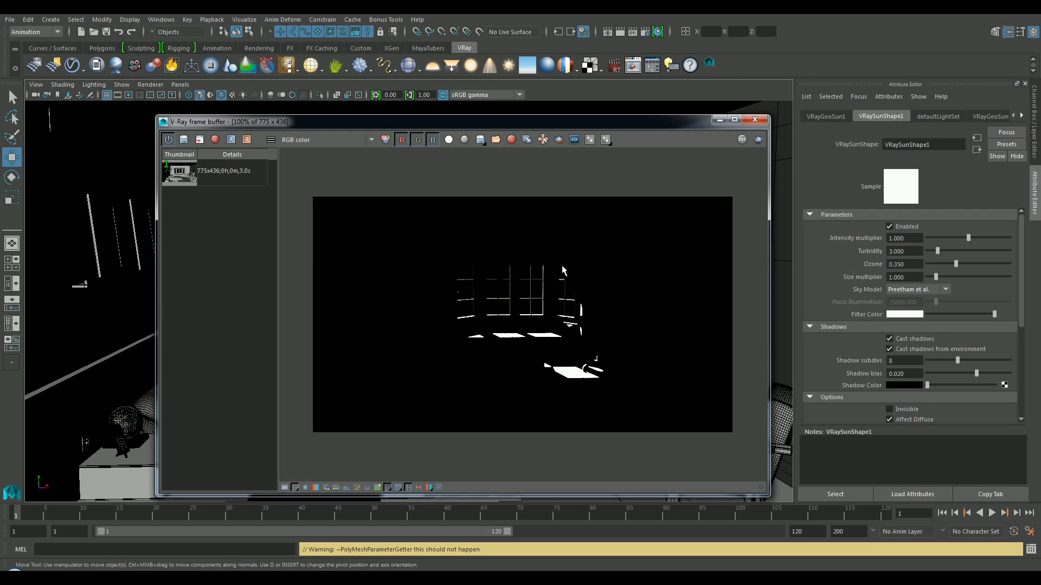
pyautogui.click(183, 140)
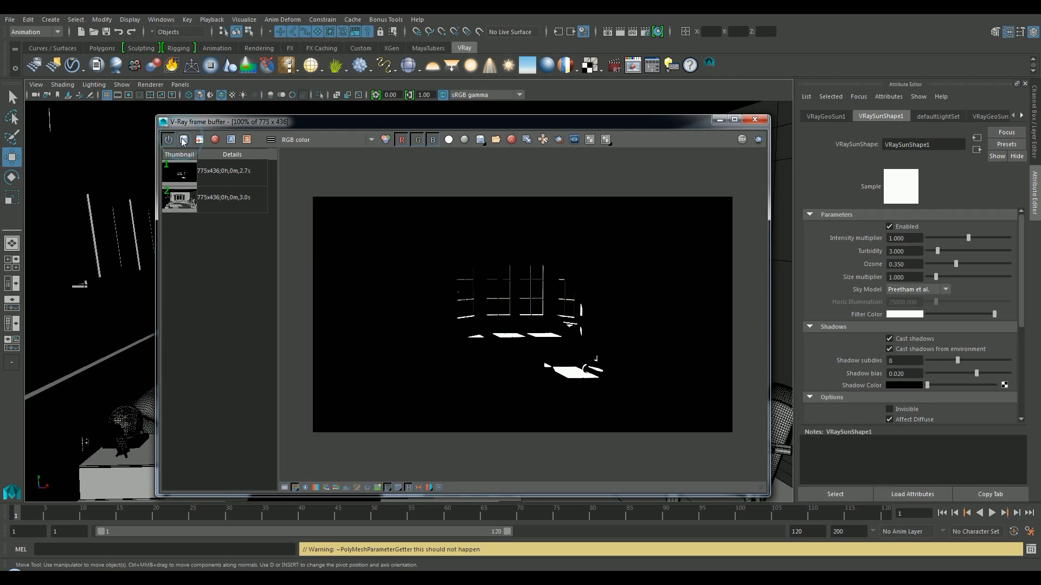
# Compare the render without the sun against the sunlit render from the frame buffer history, and close the frame buffer
pyautogui.click(211, 197)
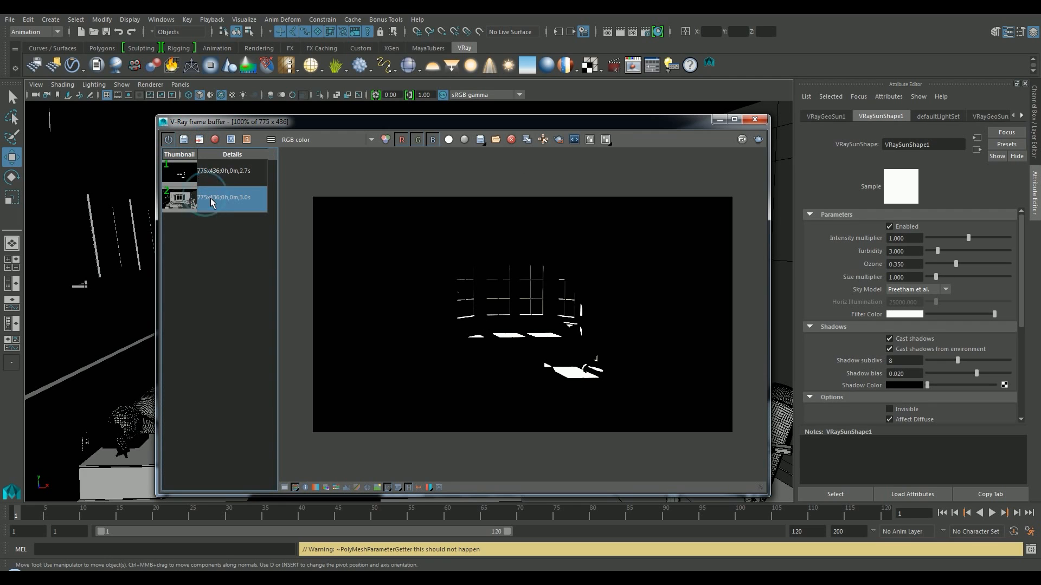
pyautogui.click(232, 140)
pyautogui.moveTo(523, 153); pyautogui.dragTo(309, 184)
pyautogui.click(754, 119)
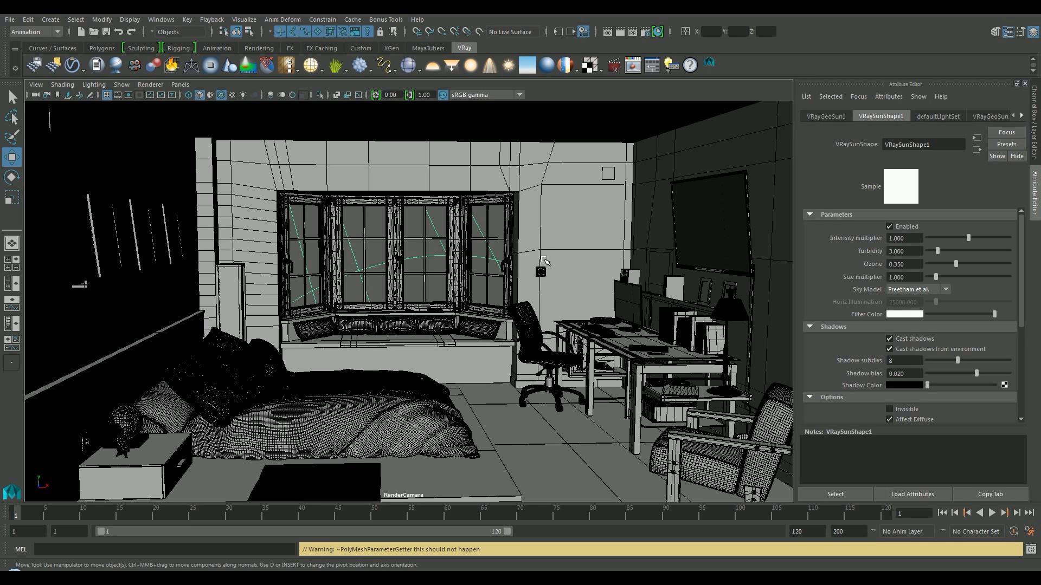
# Enable global illumination in the V-Ray render settings
pyautogui.click(647, 31)
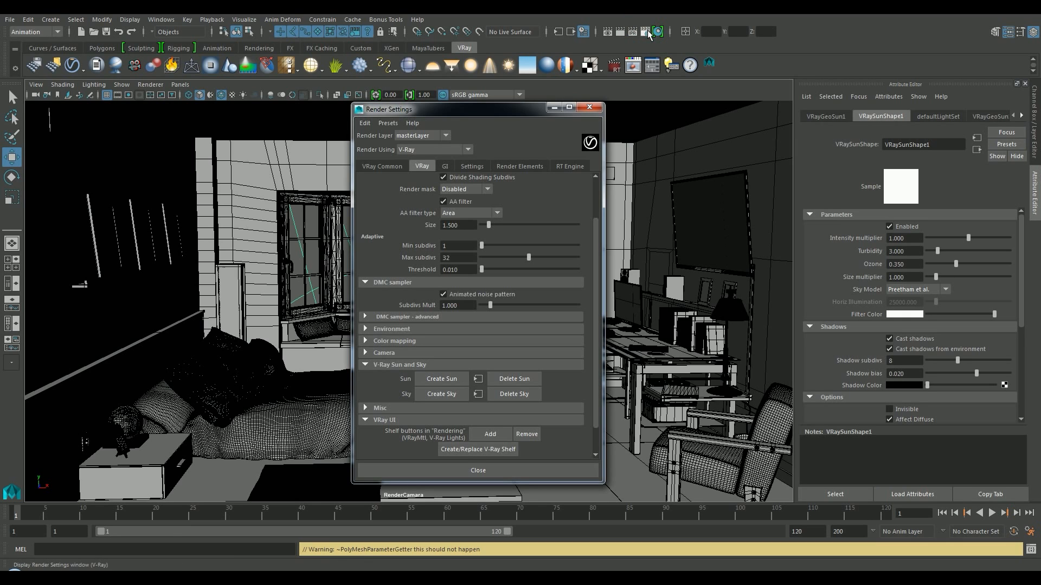
pyautogui.click(442, 165)
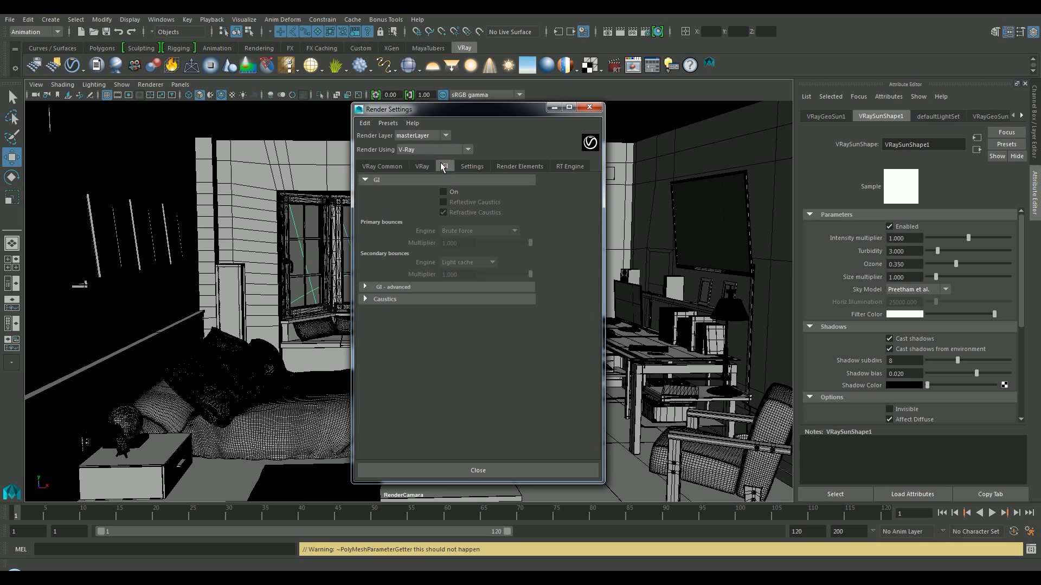
pyautogui.click(443, 192)
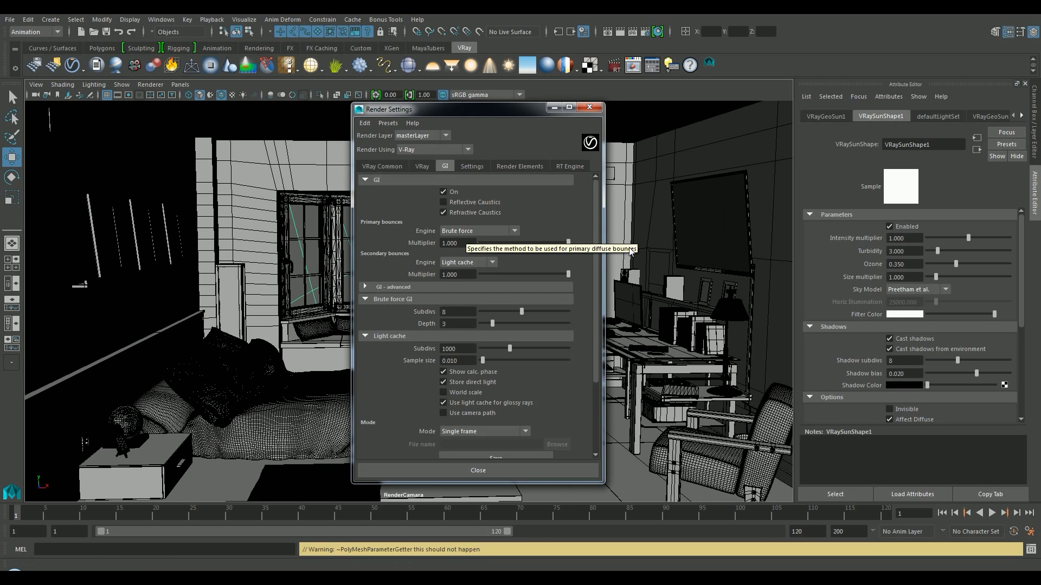
# Set the primary bounces engine to Irradiance map, with Light cache for the secondary bounces
pyautogui.click(466, 232)
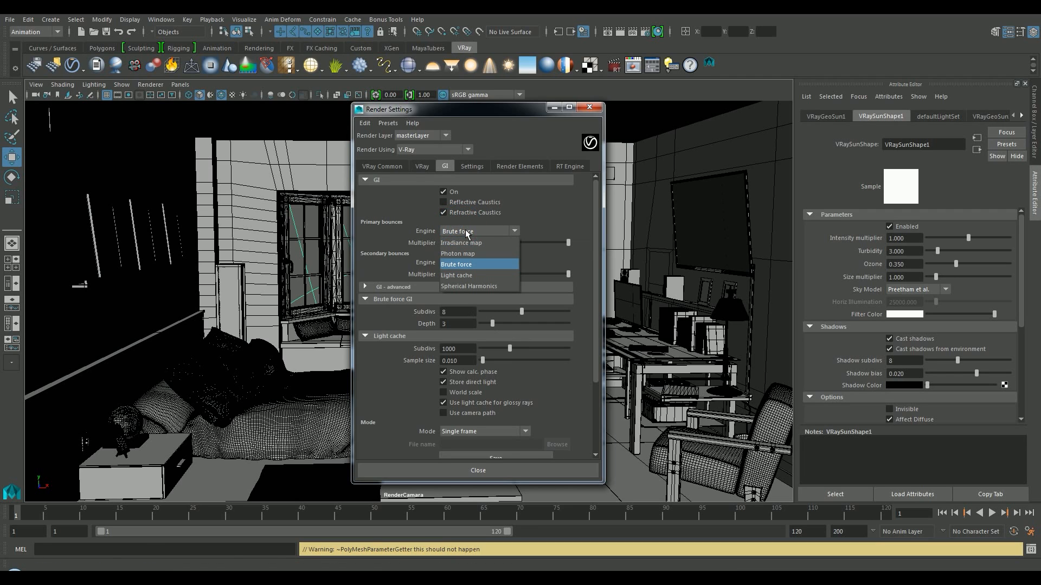
pyautogui.click(467, 244)
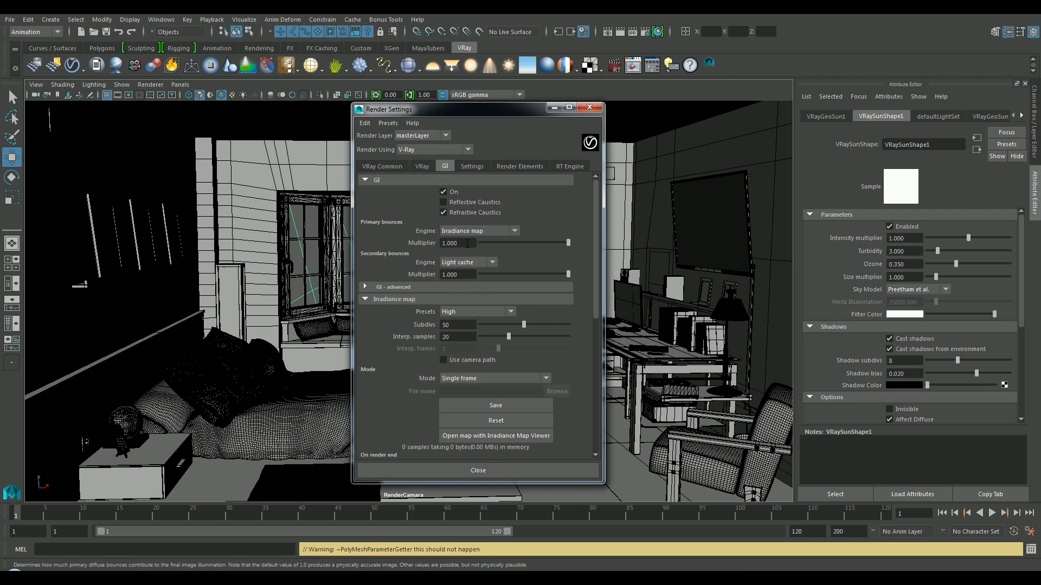
pyautogui.click(471, 262)
pyautogui.click(474, 261)
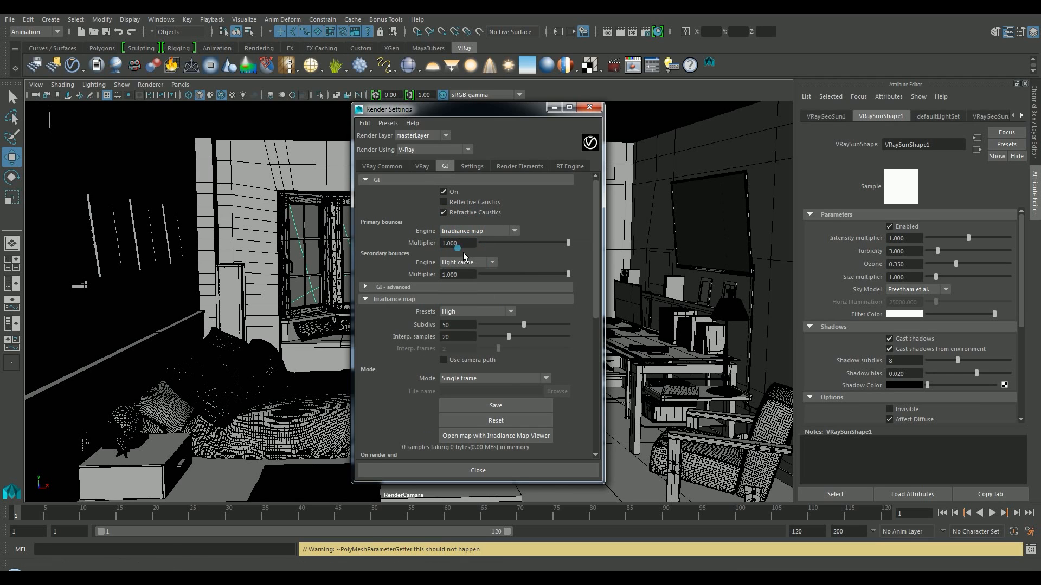
# Choose the Low preset for the irradiance map
pyautogui.click(467, 311)
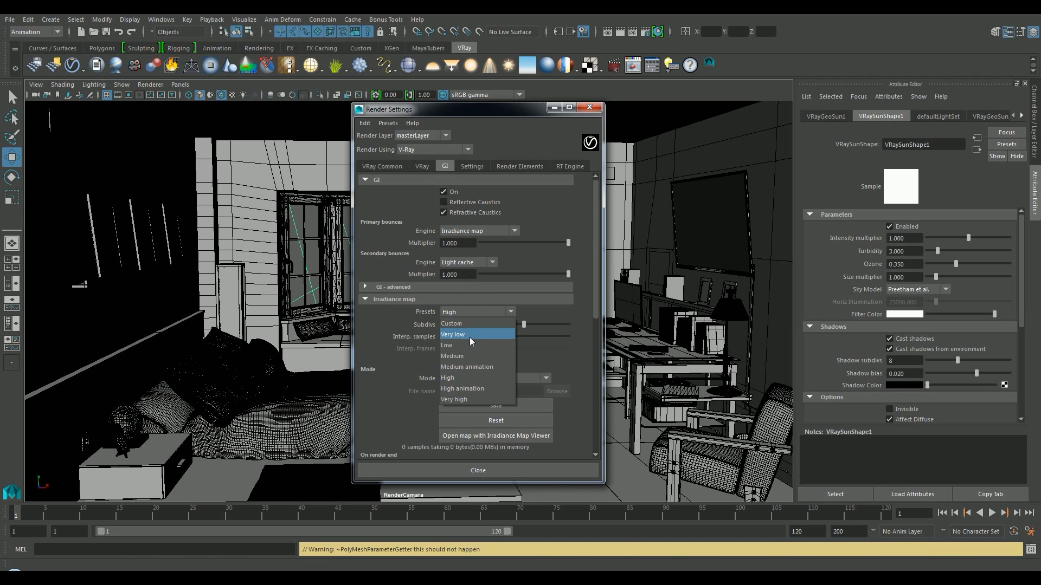
pyautogui.click(470, 336)
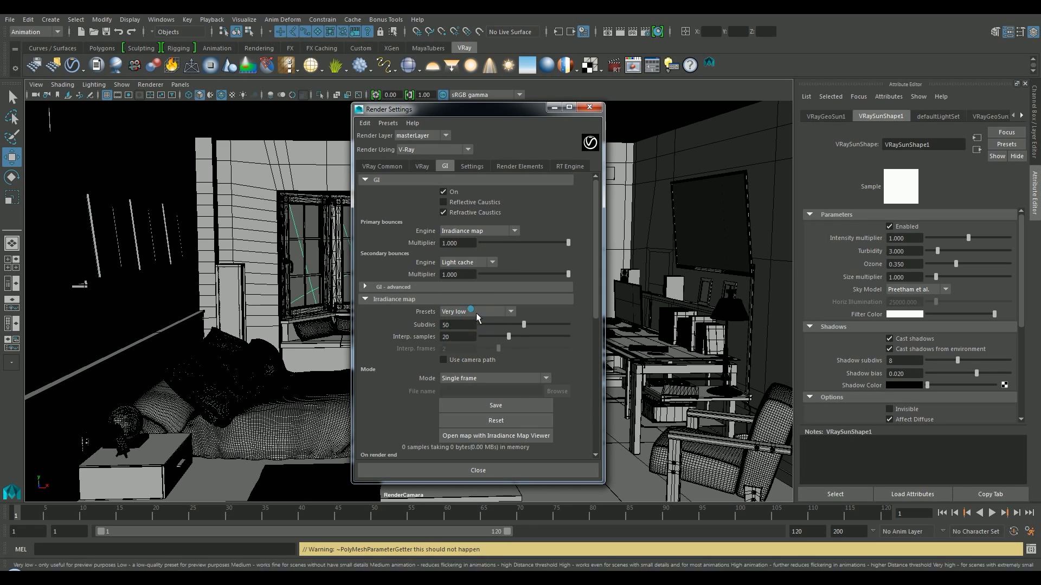
pyautogui.click(476, 313)
pyautogui.click(476, 345)
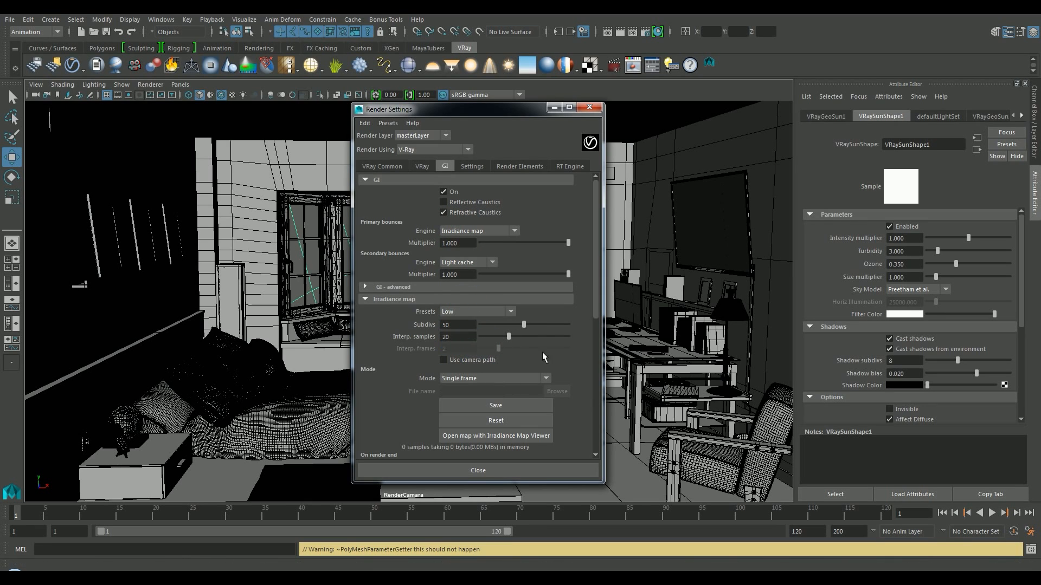
pyautogui.click(460, 312)
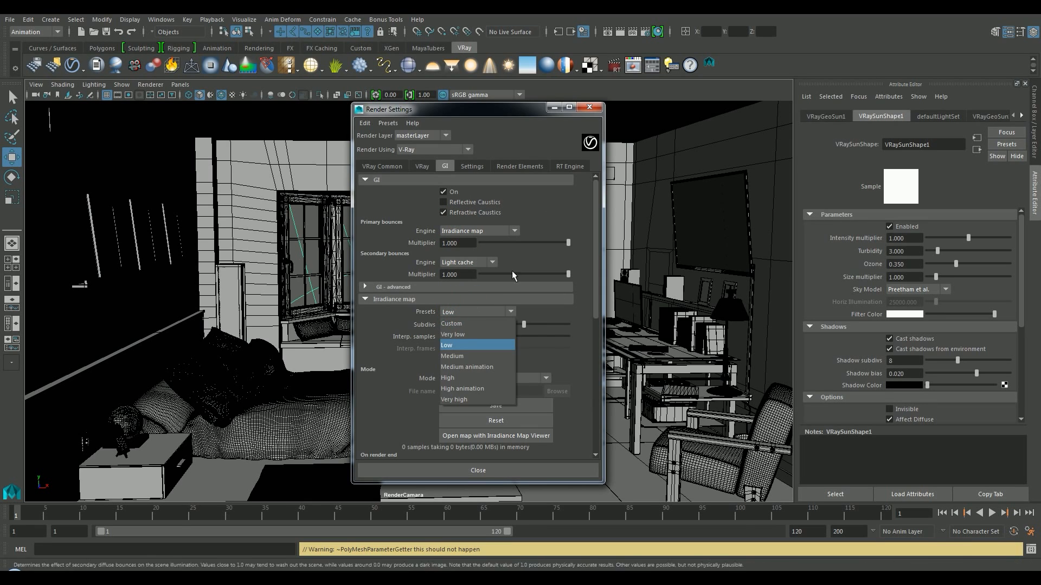
pyautogui.click(551, 210)
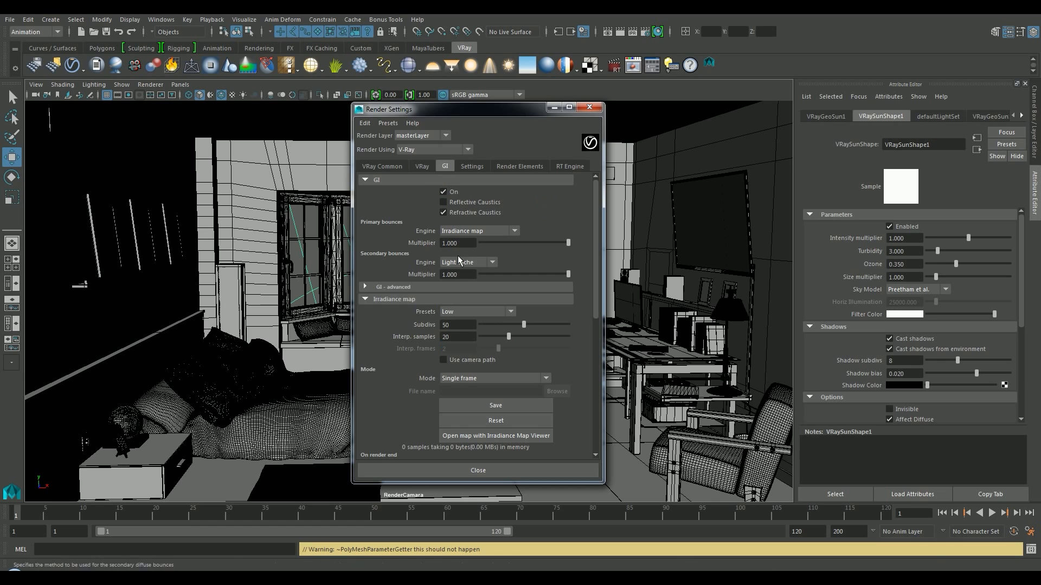
# Expand the advanced GI options and set the light cache subdivs to 750
pyautogui.click(411, 288)
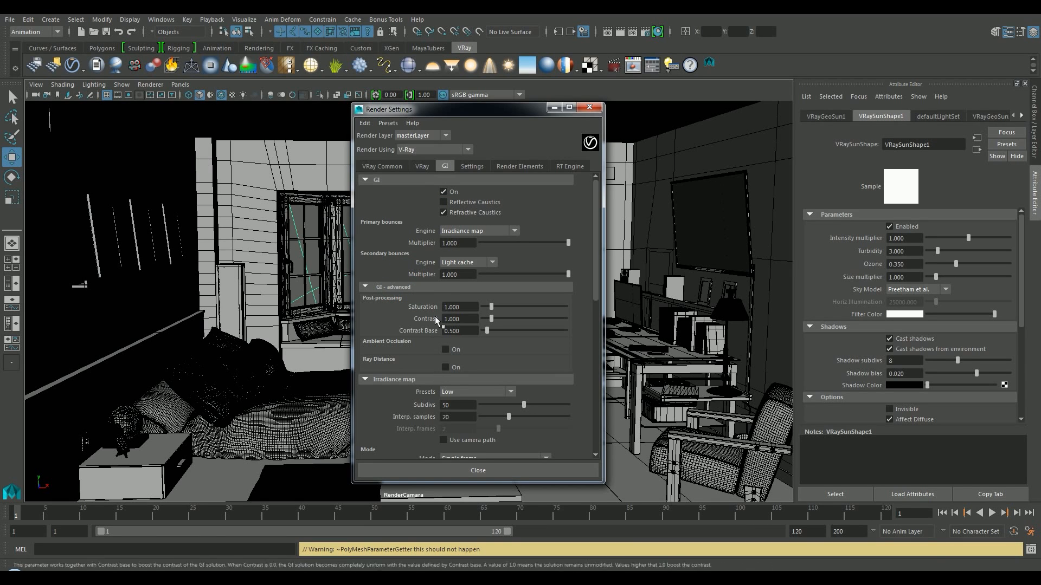
pyautogui.scroll(-5, 432, 294)
pyautogui.scroll(-1, 432, 298)
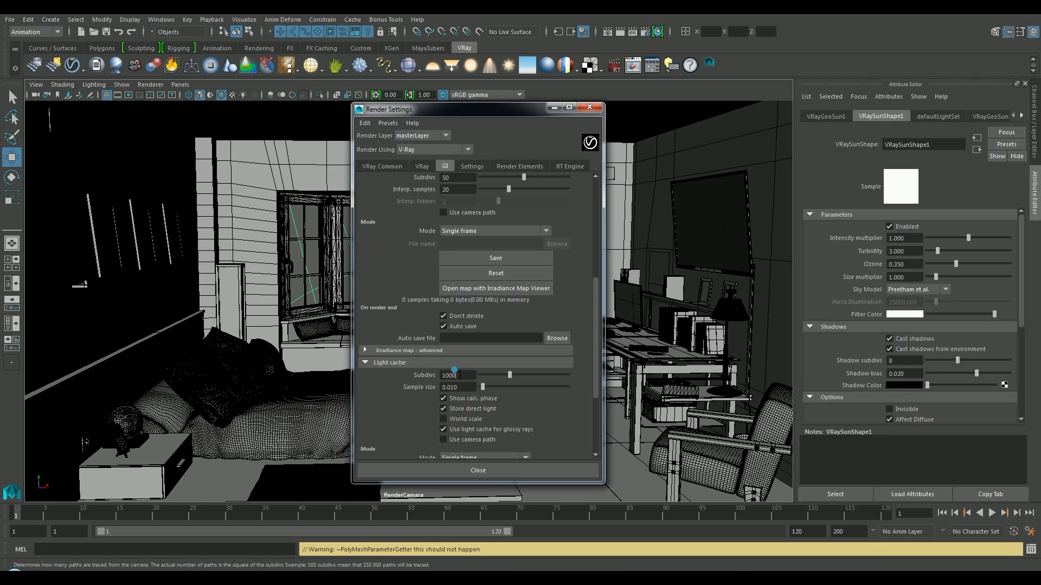
pyautogui.doubleClick(459, 375)
pyautogui.write('750')
pyautogui.press('Tab')
# Enable the light cache prefilter with 10 prefilter samples in the advanced light cache options, and close the render settings
pyautogui.scroll(-3, 424, 428)
pyautogui.click(420, 438)
pyautogui.scroll(-3, 427, 421)
pyautogui.click(455, 348)
pyautogui.write('10')
pyautogui.press('Tab')
pyautogui.click(478, 470)
# Render the scene with global illumination and save the render to the frame buffer history
pyautogui.click(621, 31)
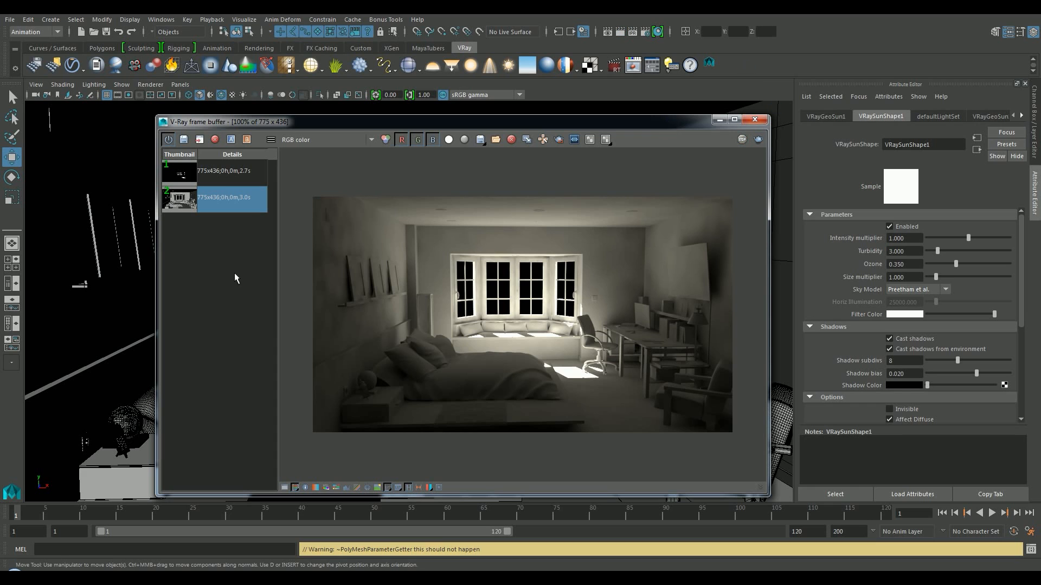
pyautogui.scroll(1, 388, 354)
pyautogui.scroll(-1, 521, 370)
pyautogui.click(183, 141)
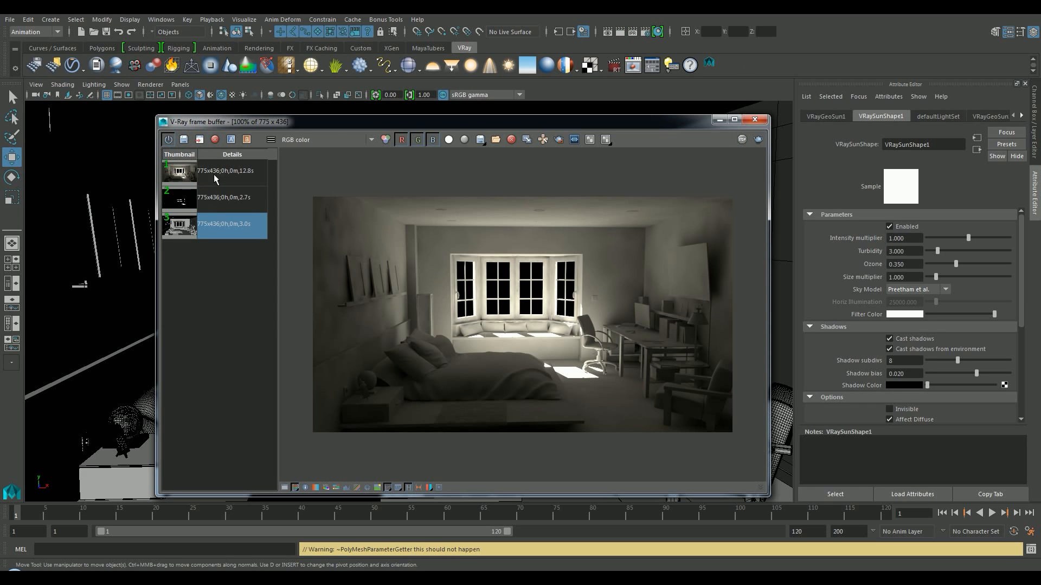
# Compare the global illumination render with an earlier saved render in the frame buffer, and close the frame buffer
pyautogui.click(227, 142)
pyautogui.moveTo(307, 154); pyautogui.dragTo(295, 217)
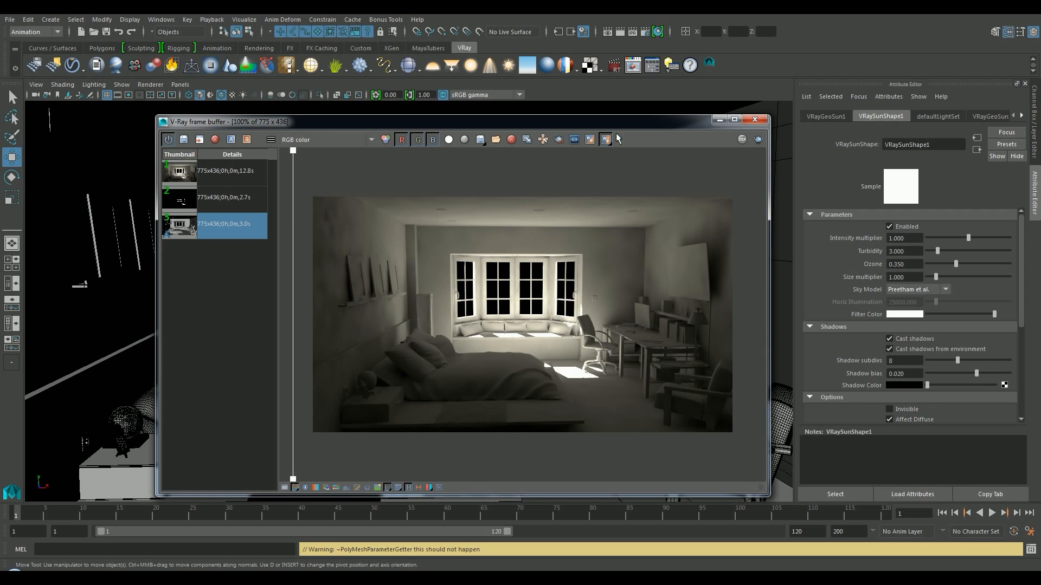
pyautogui.click(755, 121)
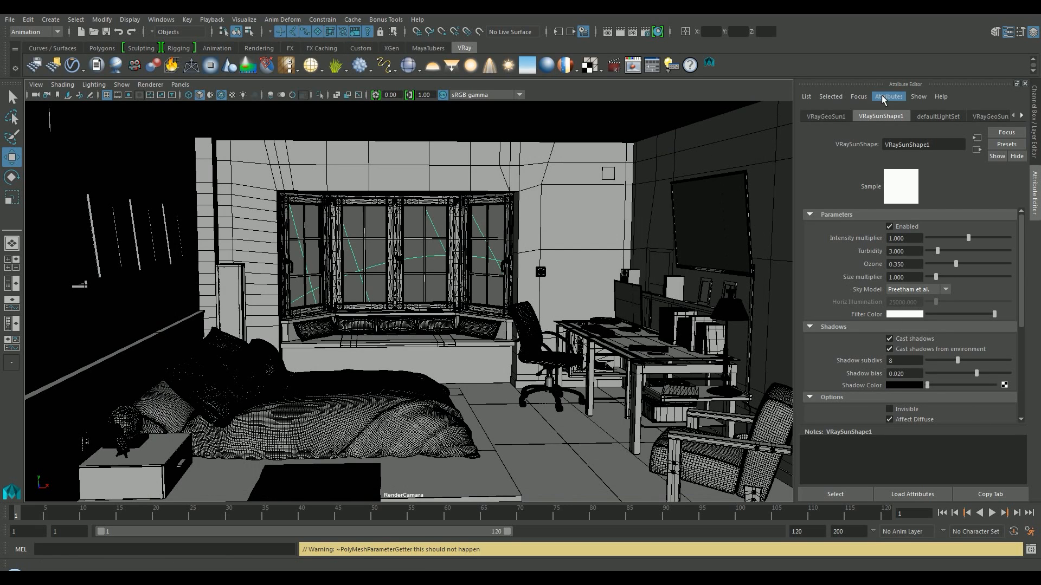
# Add the V-Ray Physical camera attributes to RenderCamara and enable Treat as VRay Physical camera
pyautogui.click(35, 94)
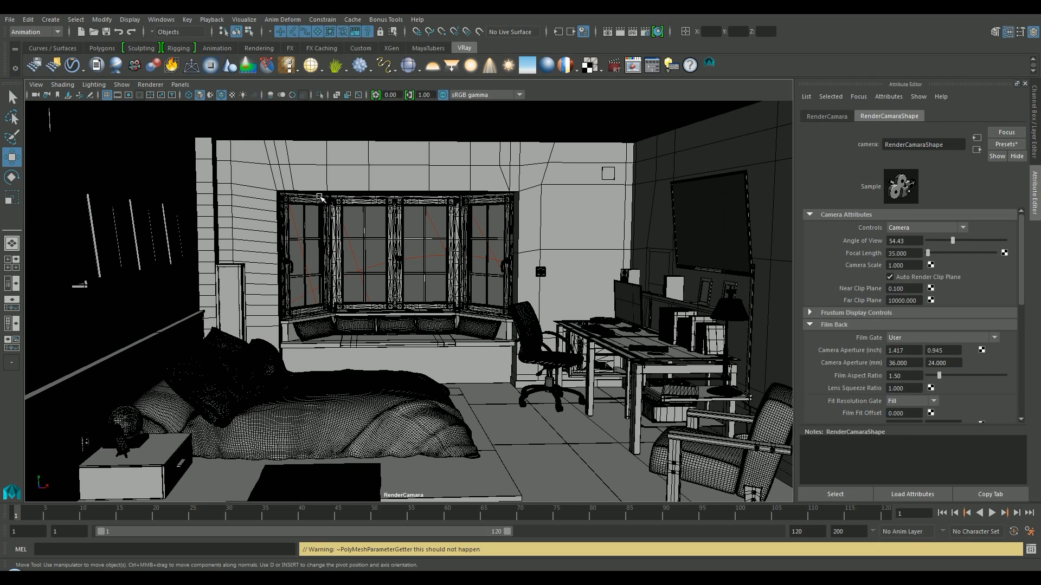
pyautogui.click(885, 95)
pyautogui.moveTo(901, 138)
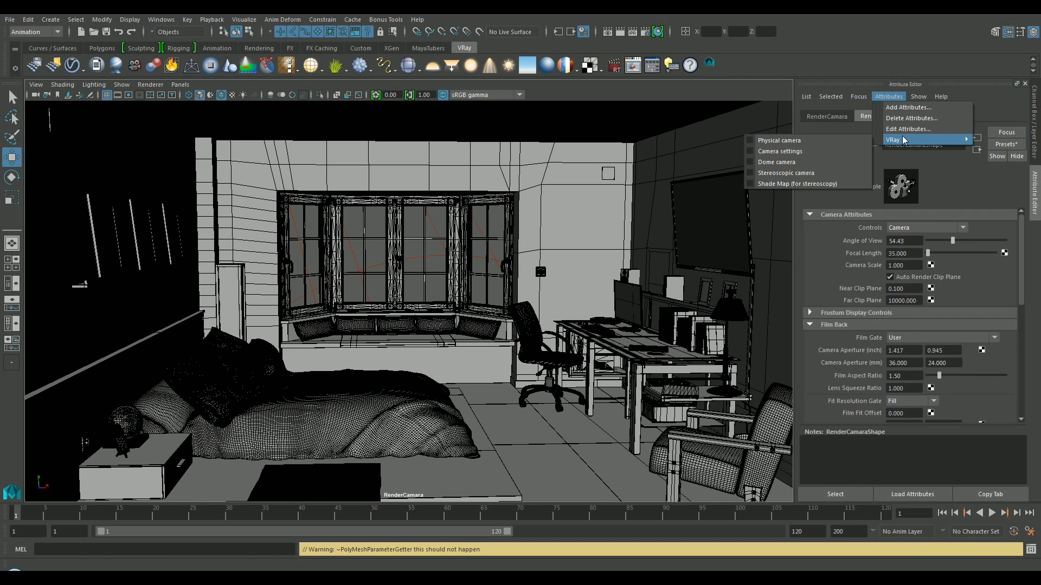
pyautogui.click(804, 141)
pyautogui.scroll(-5, 967, 331)
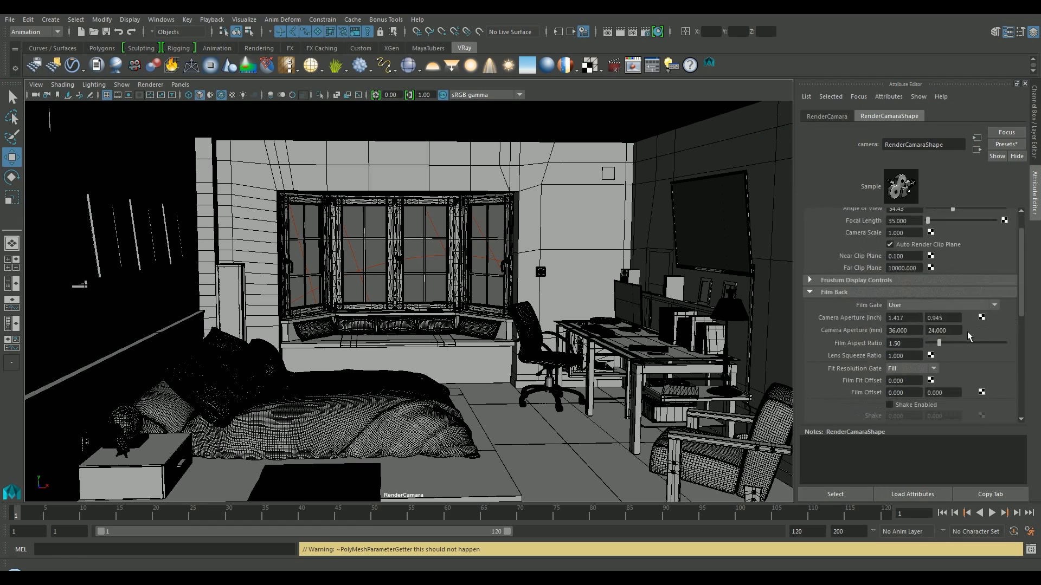
pyautogui.scroll(-3, 964, 341)
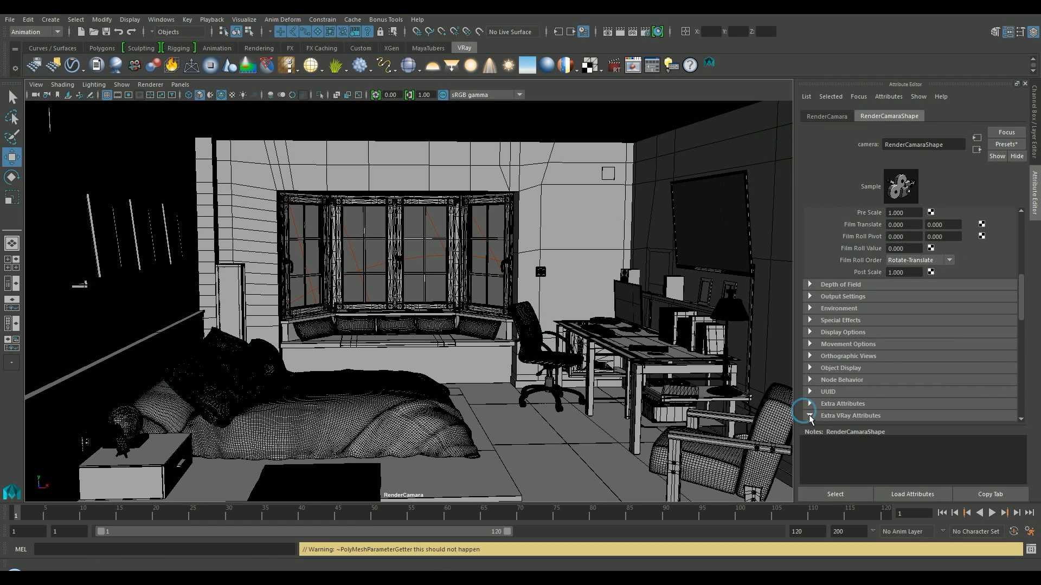
pyautogui.scroll(-2, 908, 399)
pyautogui.scroll(-3, 910, 400)
pyautogui.click(889, 214)
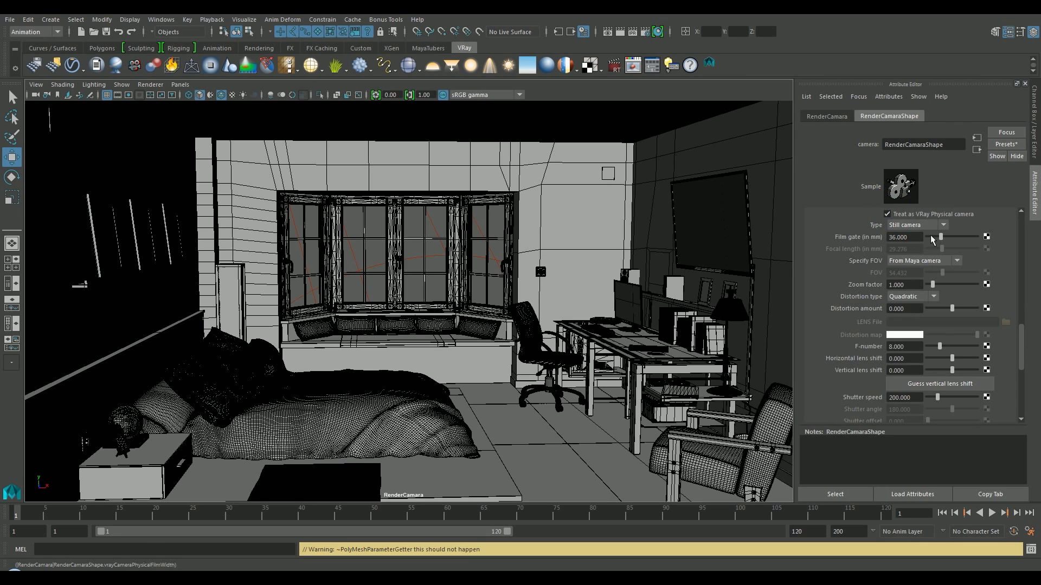
# Set the physical camera's F-number to 5 and its shutter speed to 350
pyautogui.click(902, 346)
pyautogui.press('Tab')
pyautogui.scroll(-3, 857, 366)
pyautogui.click(913, 333)
pyautogui.write('350')
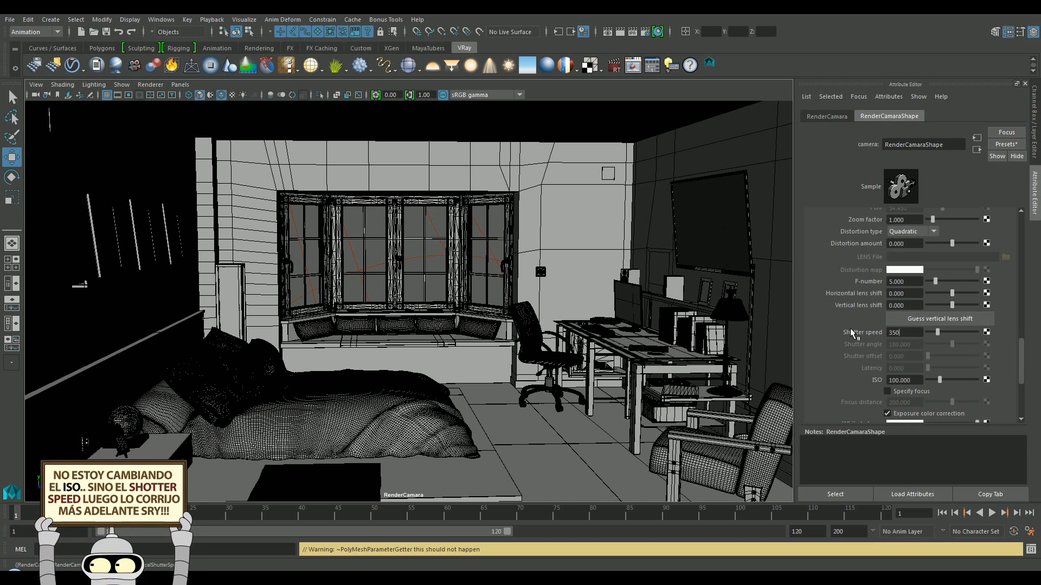
pyautogui.press('Return')
# Render with the physical camera, compare the image with the sRGB display on and off, and close the frame buffer
pyautogui.click(620, 31)
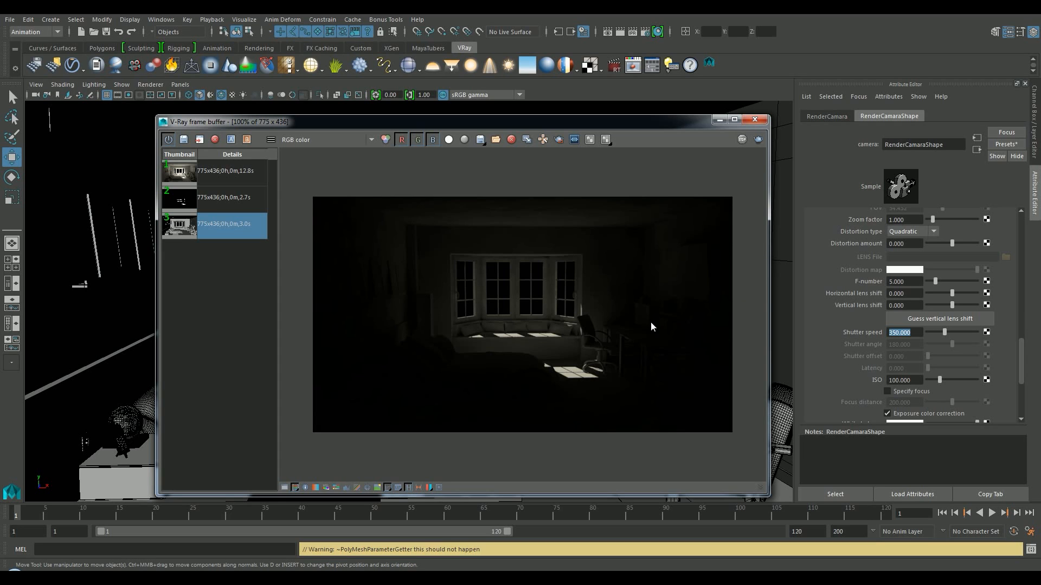
pyautogui.click(388, 492)
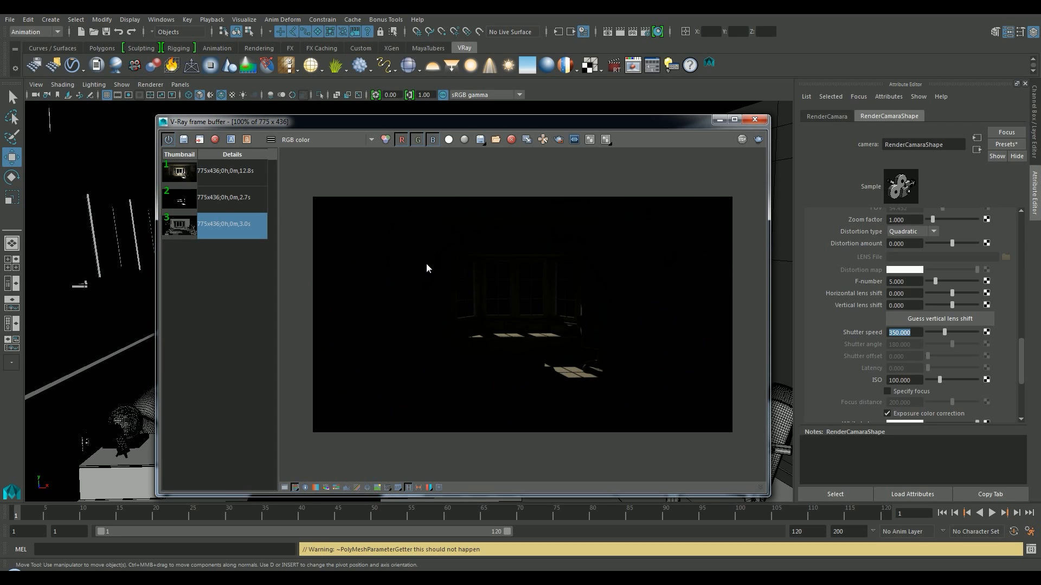
pyautogui.click(387, 487)
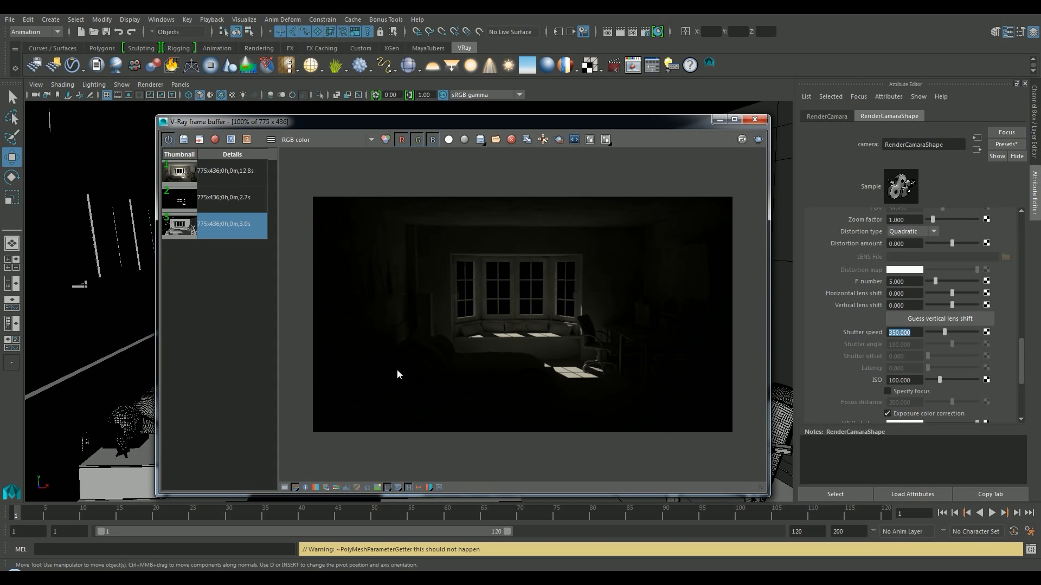
pyautogui.click(389, 488)
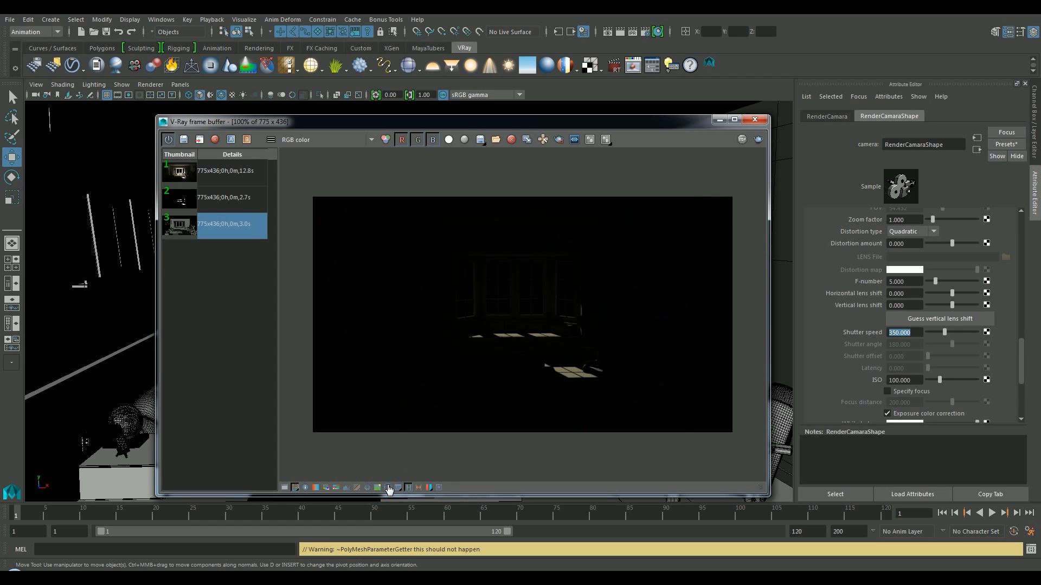
pyautogui.click(388, 488)
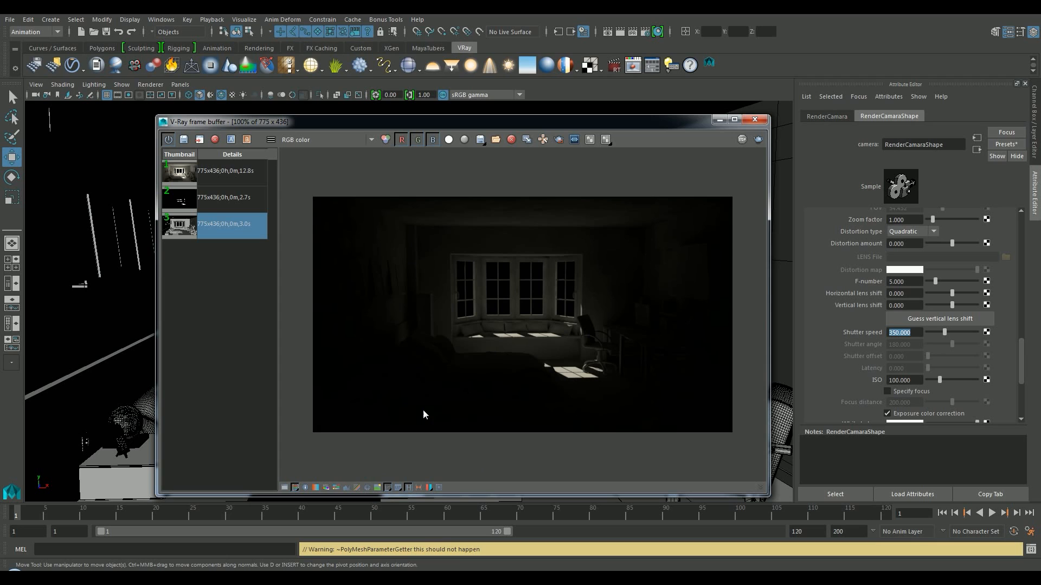
pyautogui.click(388, 489)
pyautogui.click(387, 489)
pyautogui.click(387, 489)
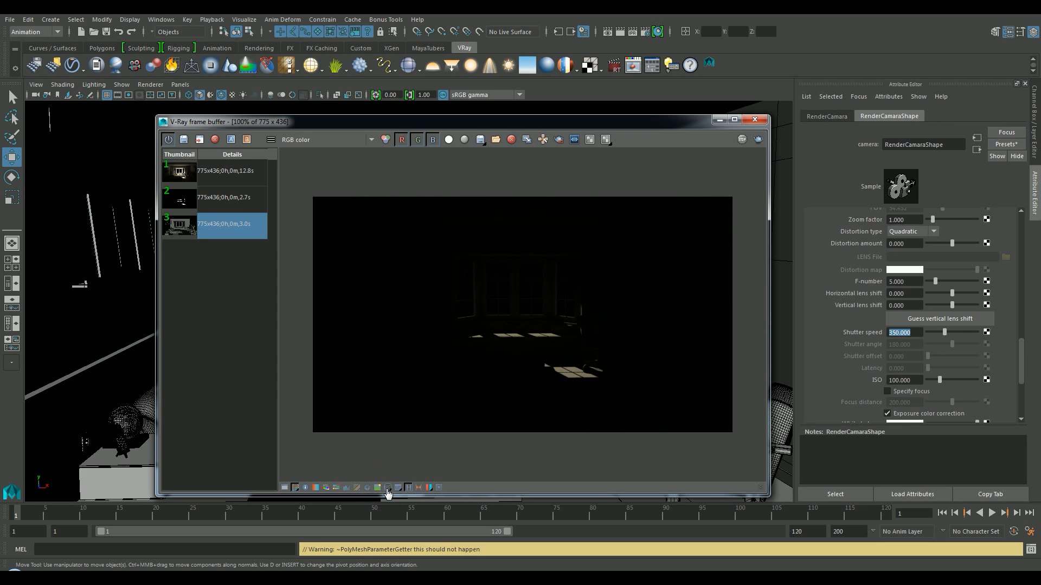
pyautogui.click(388, 489)
pyautogui.click(387, 489)
pyautogui.click(755, 120)
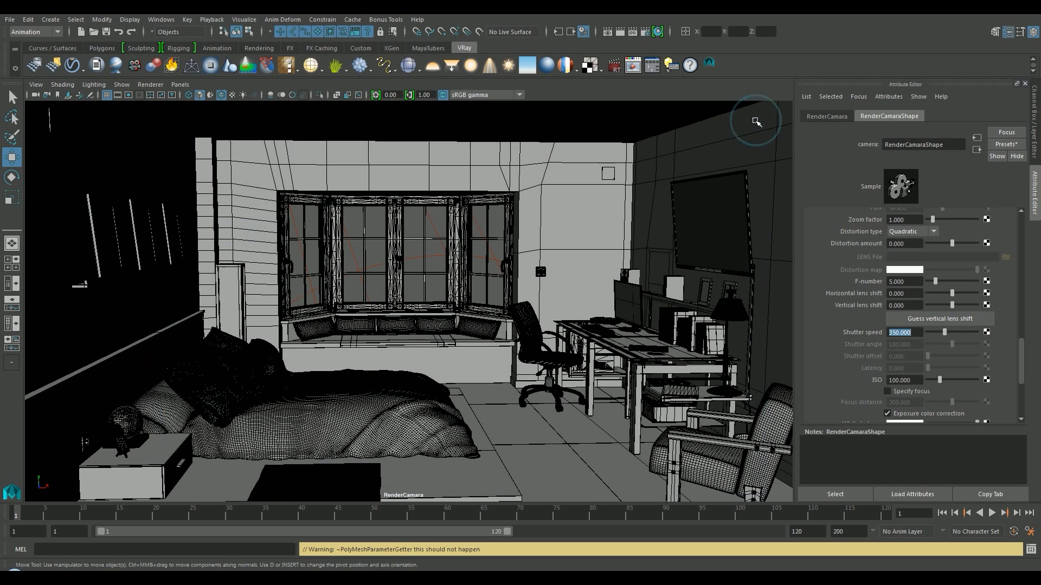
# In the V-Ray color mapping settings, turn off Affect background and set the mode to Color mapping and gamma
pyautogui.click(646, 32)
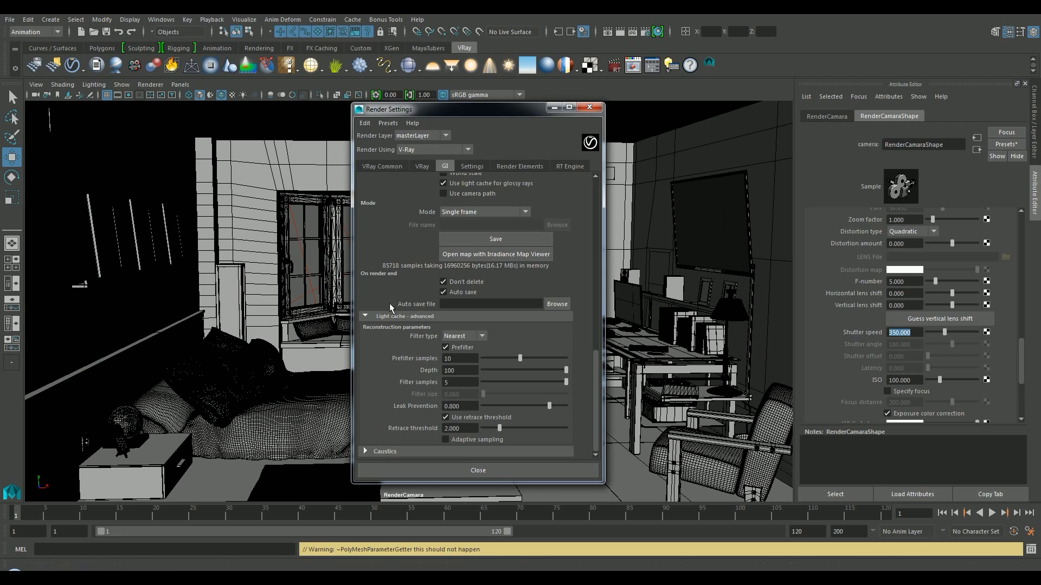
pyautogui.click(424, 167)
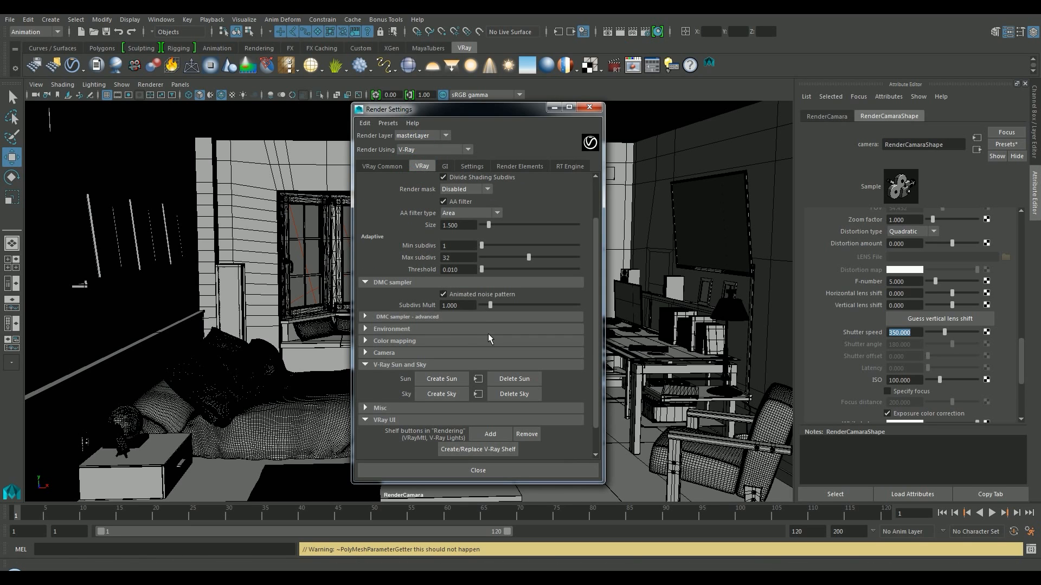
pyautogui.click(377, 341)
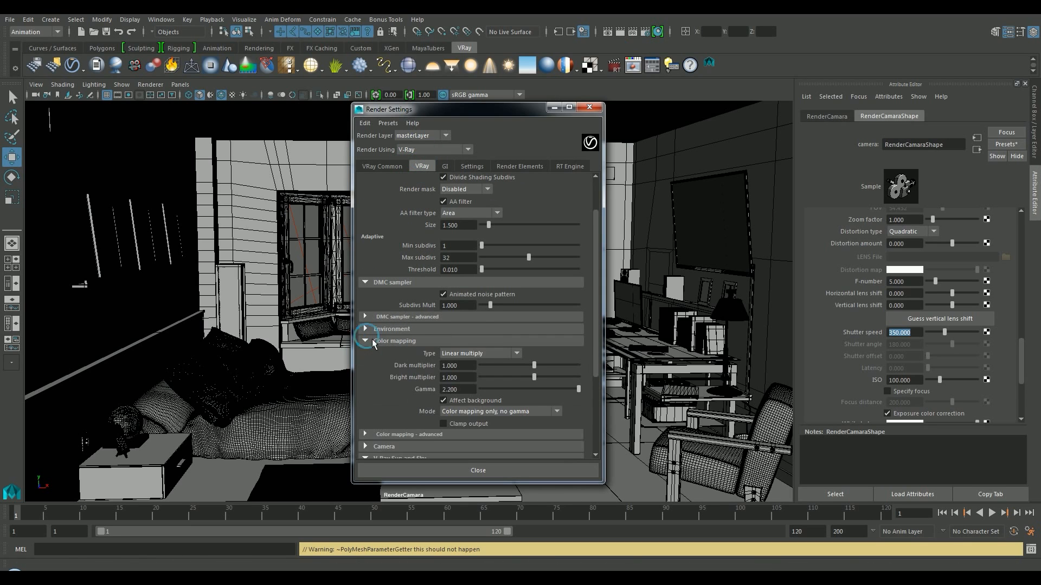
pyautogui.scroll(-3, 464, 335)
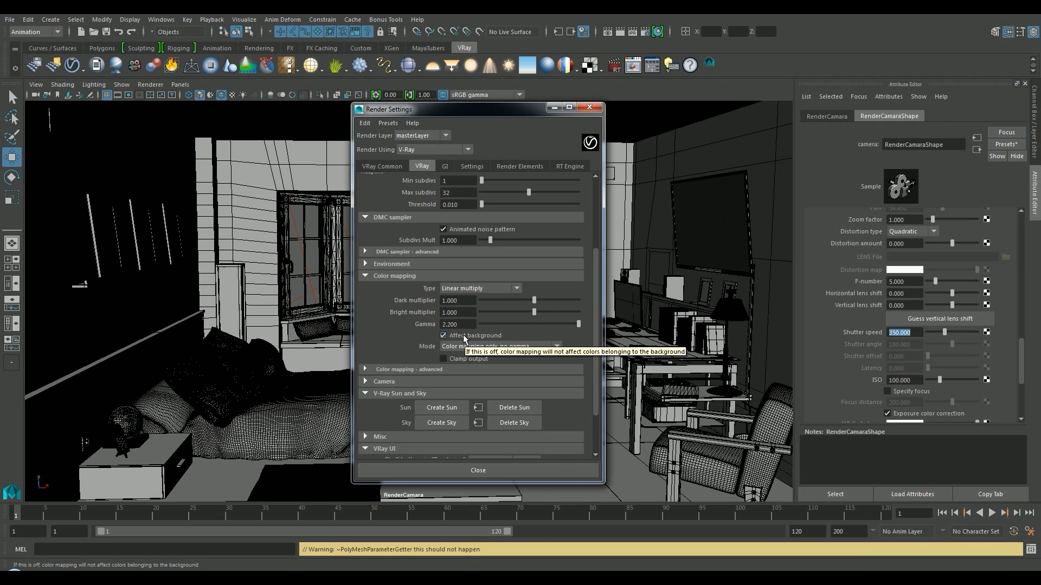
pyautogui.click(459, 336)
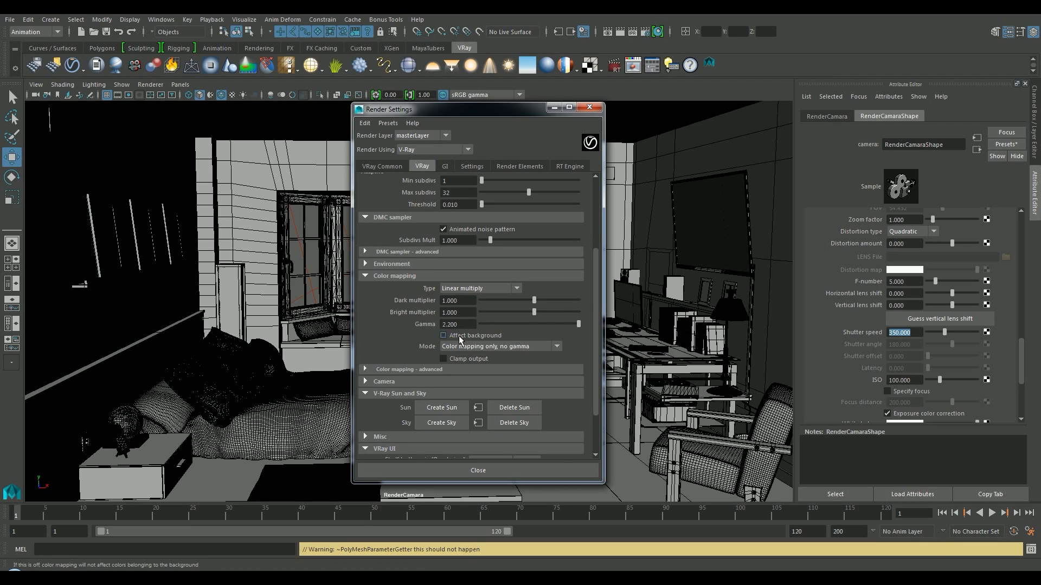
pyautogui.click(494, 344)
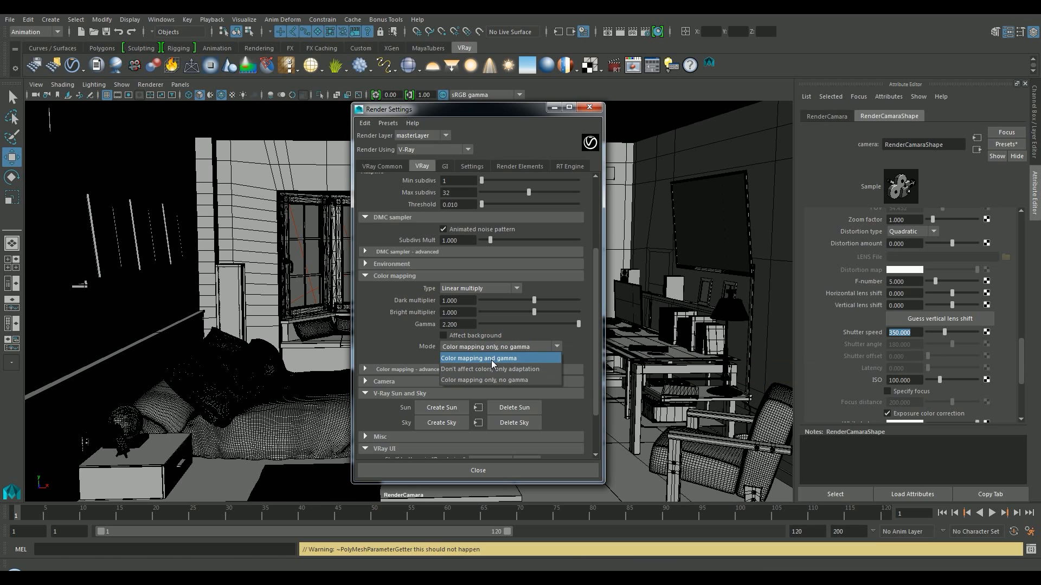
pyautogui.click(494, 359)
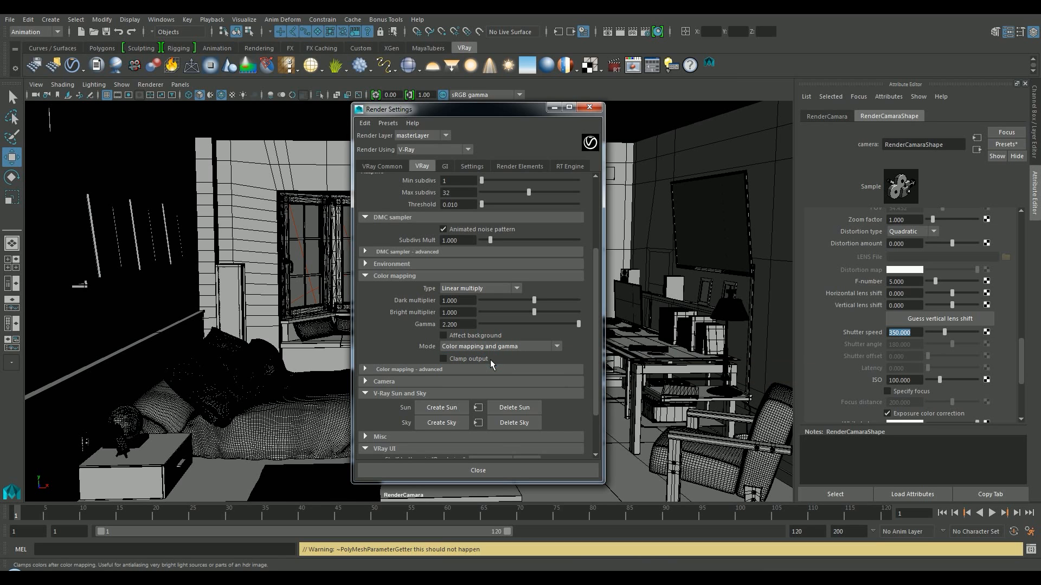
pyautogui.click(504, 469)
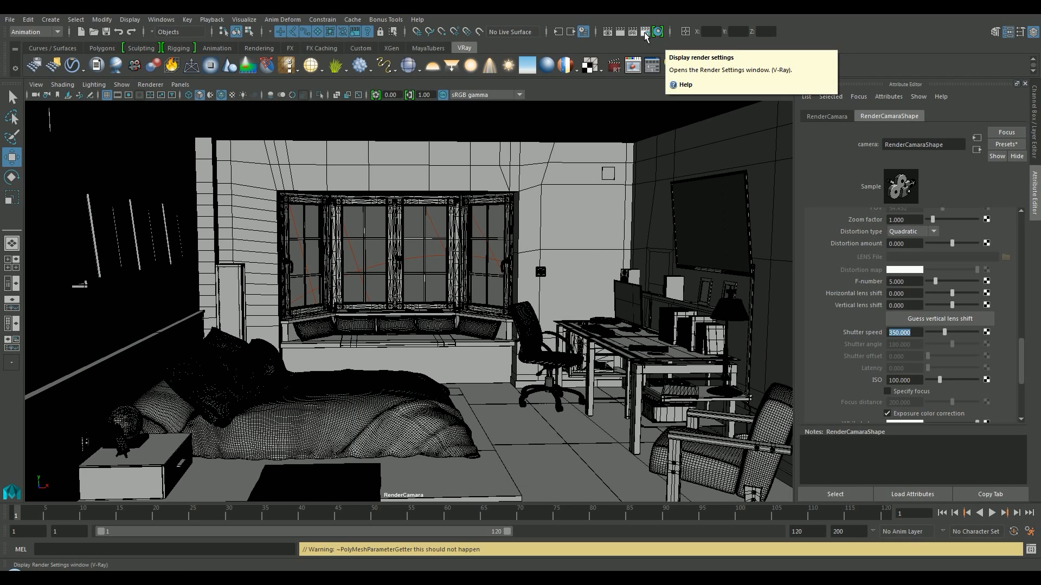
# Render the room and compare it with the first stored render and with the sRGB display on and off
pyautogui.click(621, 32)
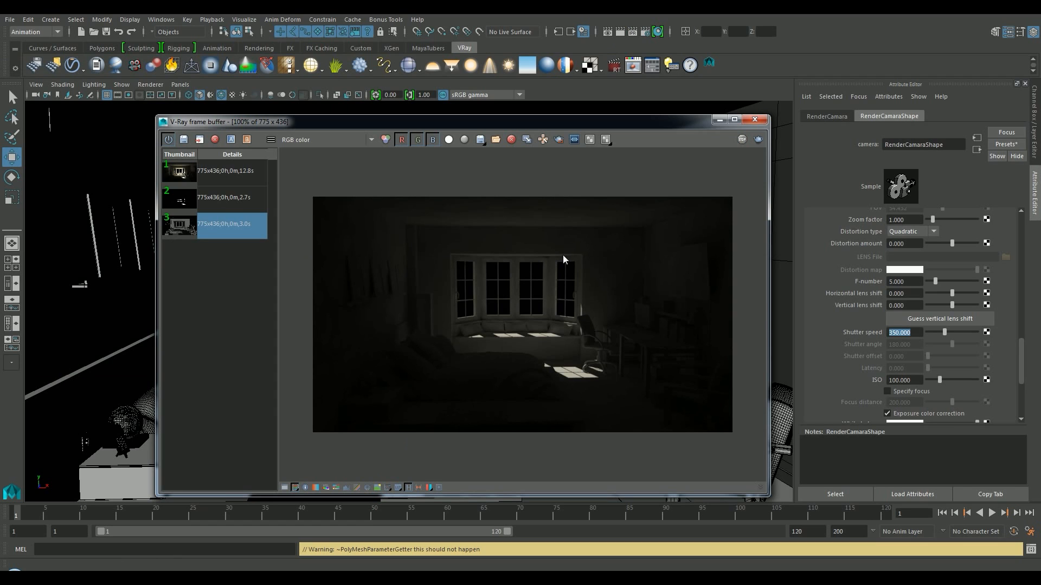
pyautogui.click(230, 175)
pyautogui.click(231, 140)
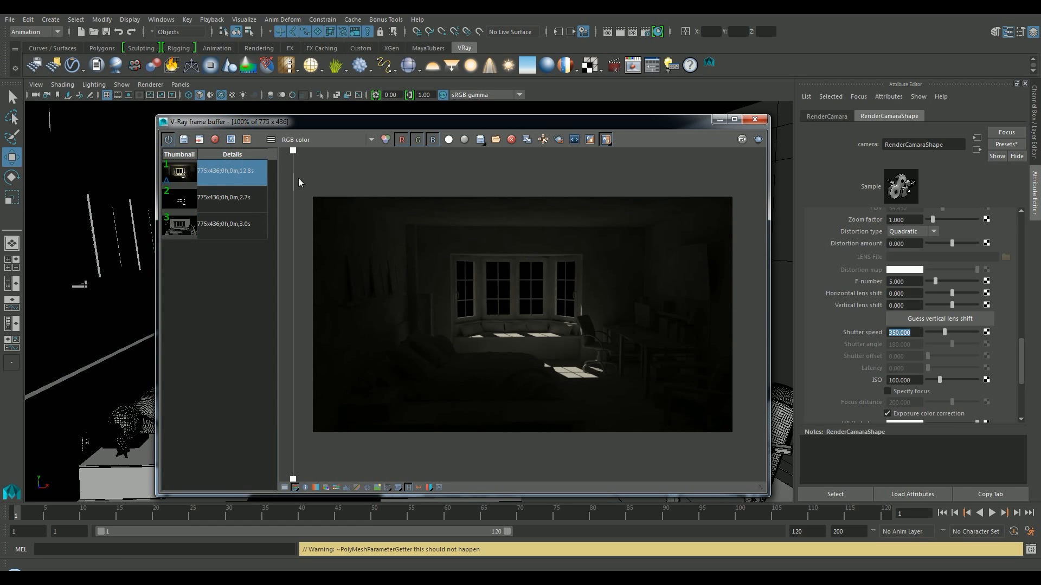
pyautogui.moveTo(293, 154); pyautogui.dragTo(218, 179)
pyautogui.click(742, 139)
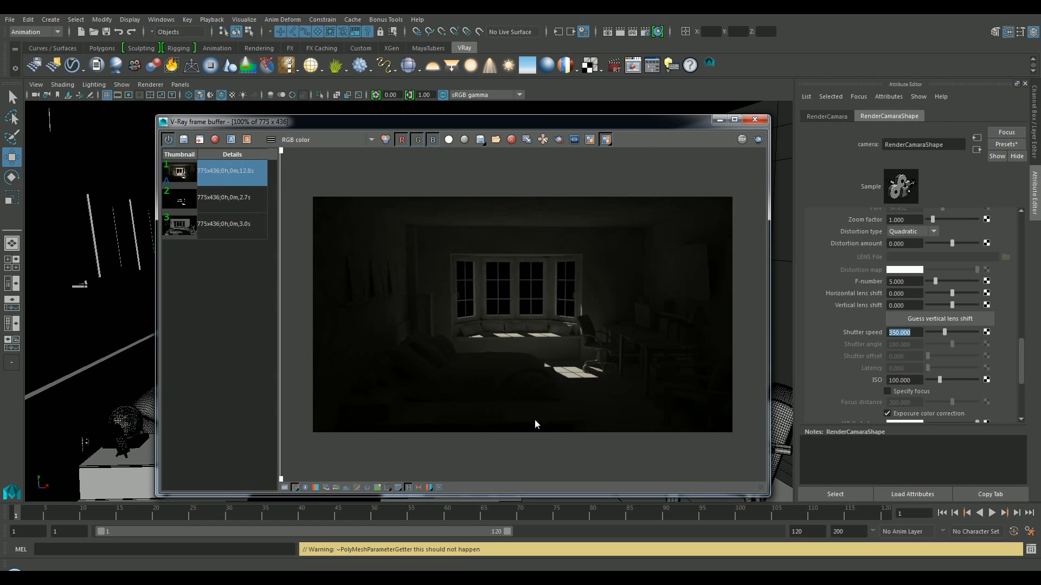
pyautogui.click(389, 487)
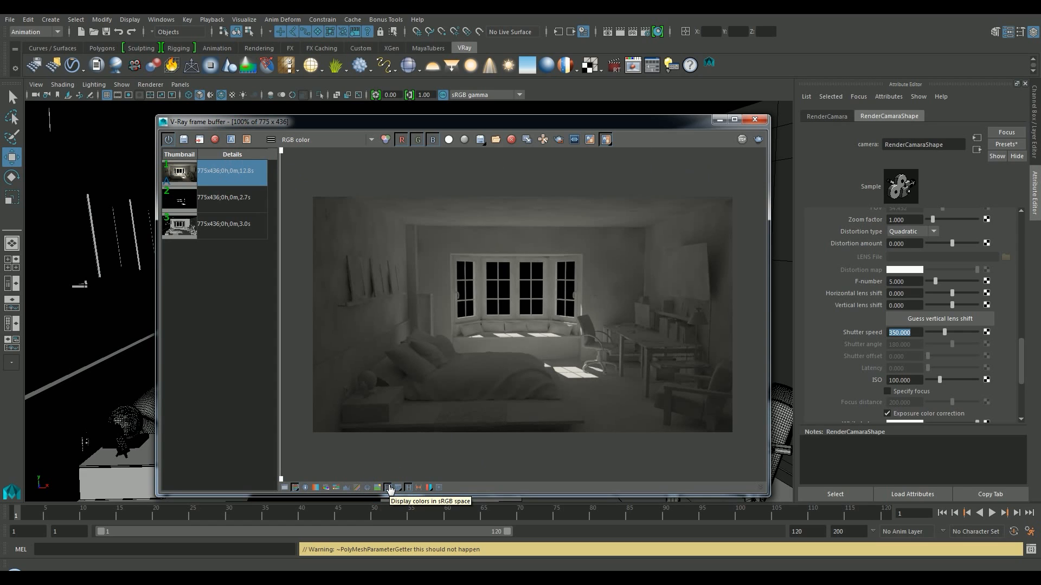
pyautogui.click(389, 487)
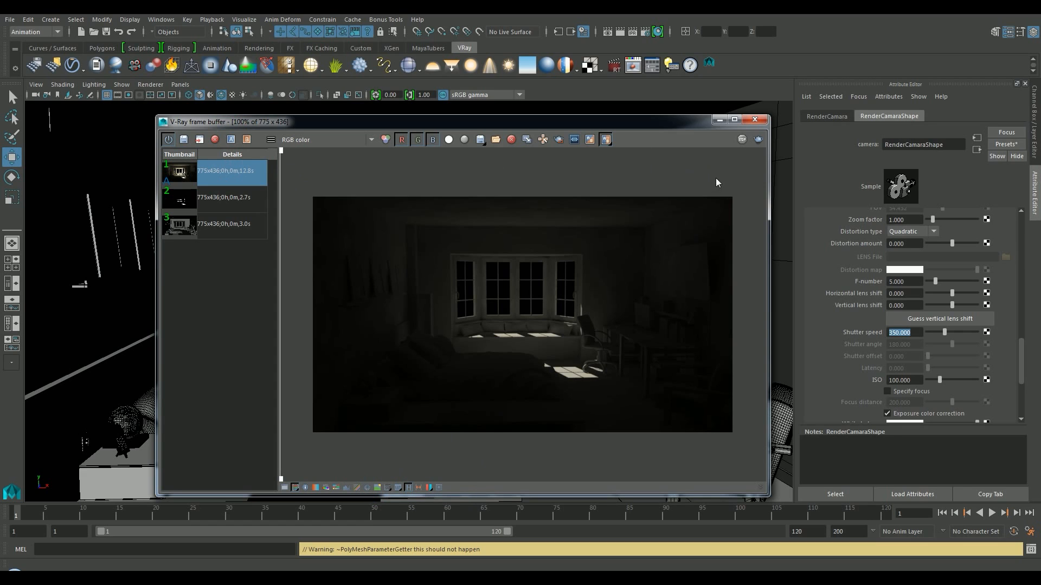
pyautogui.click(766, 119)
# Enable Linear workflow in the advanced V-Ray color mapping settings and create a V-Ray Sky
pyautogui.click(641, 31)
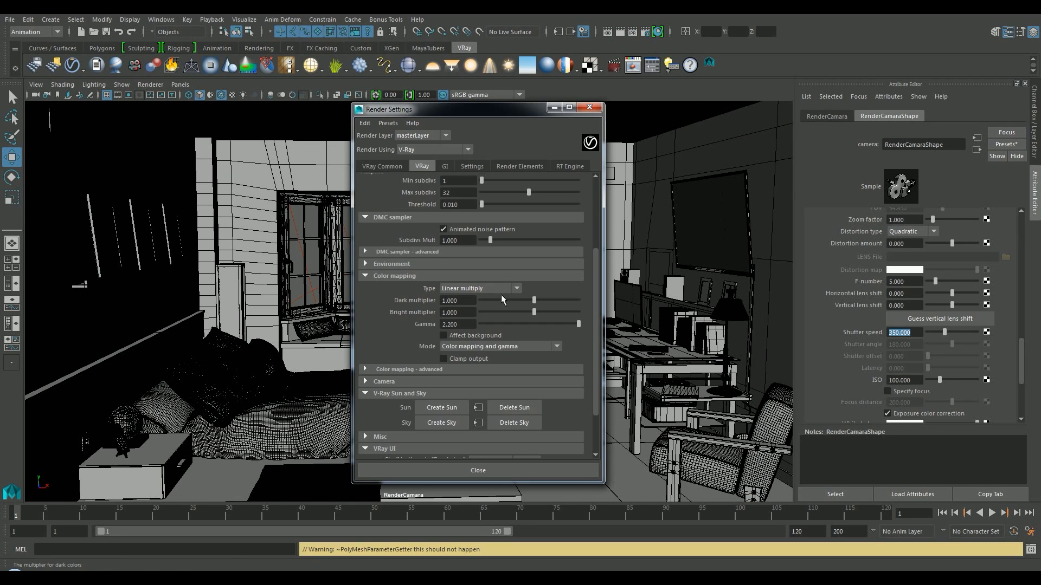
pyautogui.click(382, 369)
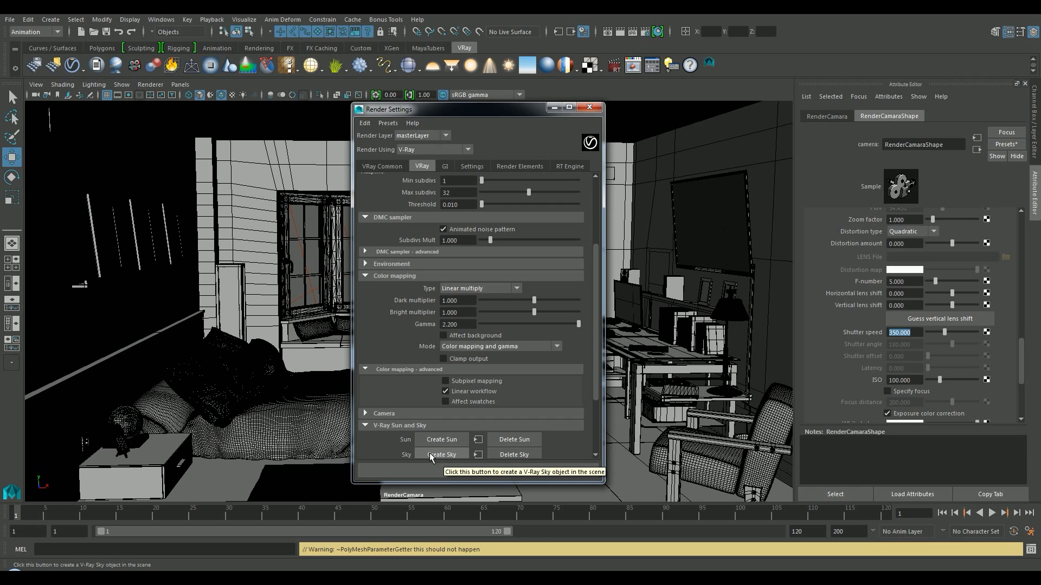
pyautogui.click(528, 66)
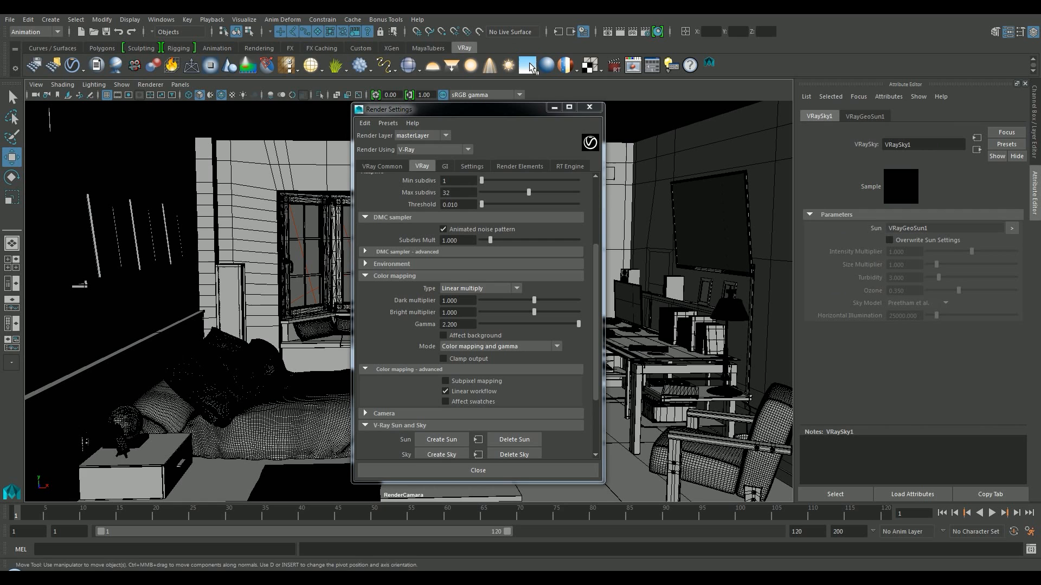
pyautogui.click(589, 107)
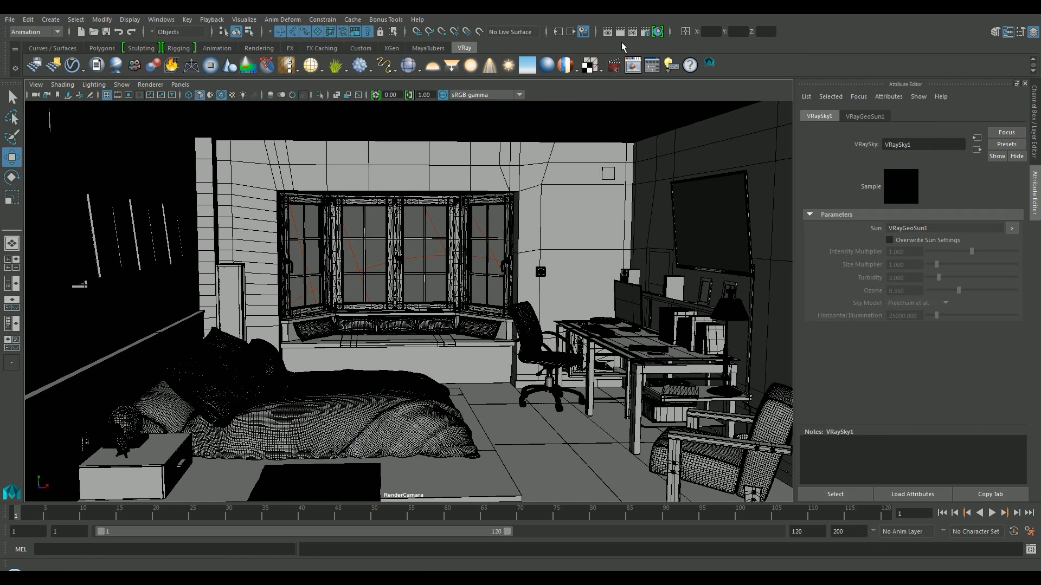
# Render the room with the V-Ray Sky, inspect the window and interior brightness, and close the frame buffer
pyautogui.click(620, 32)
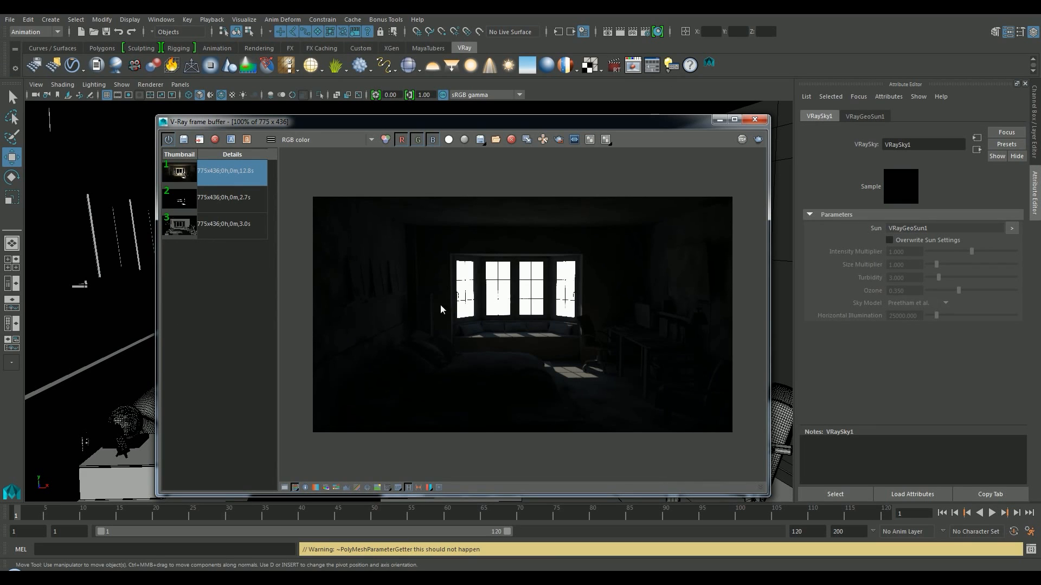
pyautogui.scroll(1, 422, 321)
pyautogui.moveTo(418, 130); pyautogui.dragTo(506, 138)
pyautogui.scroll(-1, 464, 264)
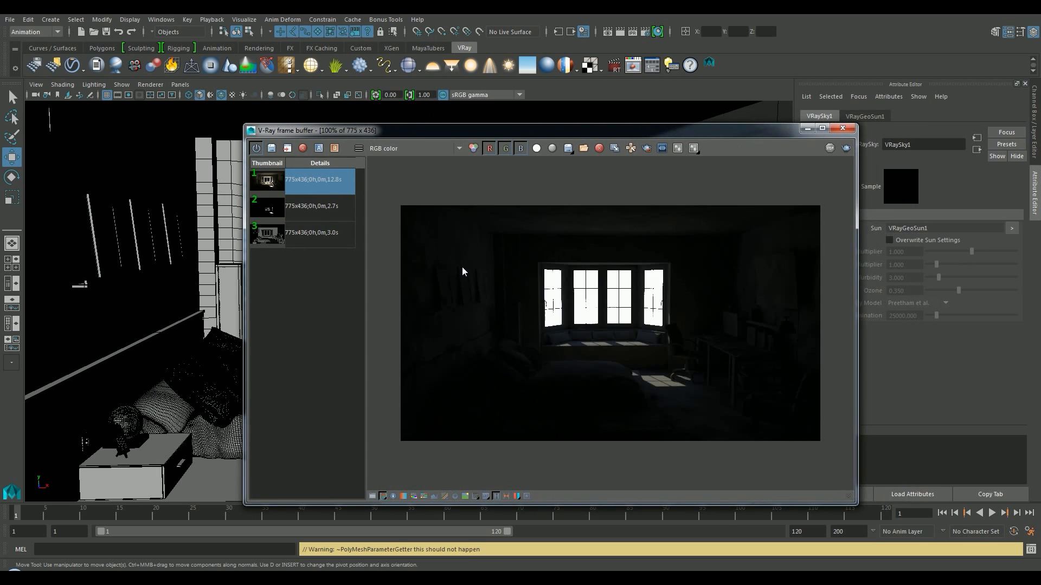
pyautogui.click(843, 129)
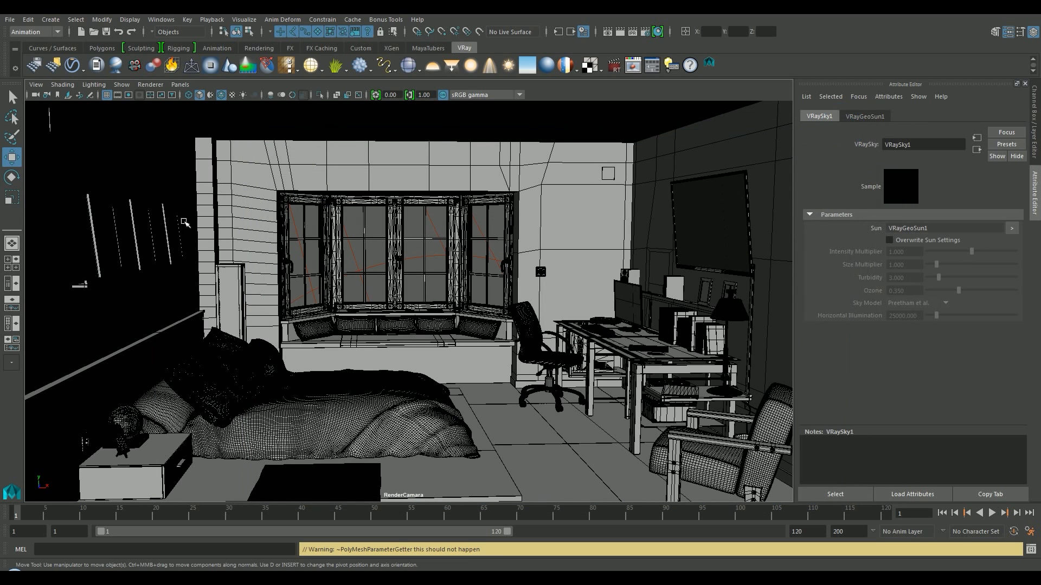
# Select all objects belonging to the Geometrias display layer
pyautogui.click(1034, 137)
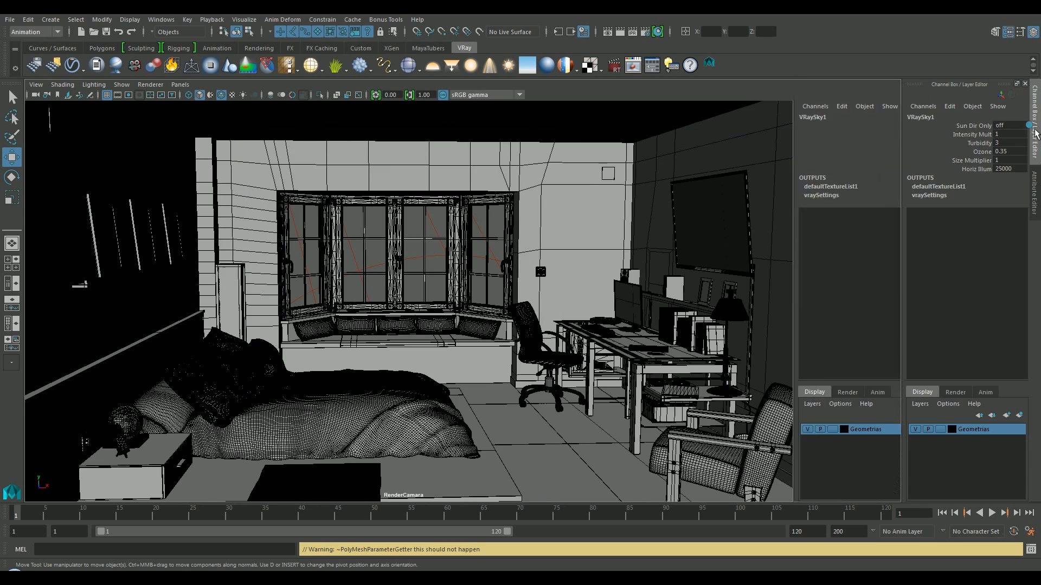
pyautogui.rightClick(970, 432)
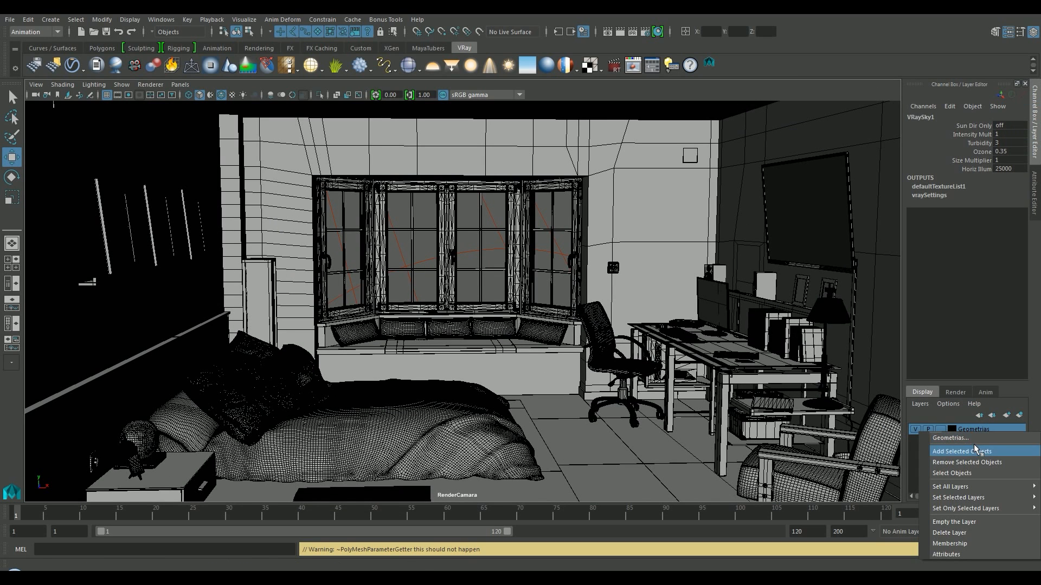
pyautogui.click(961, 452)
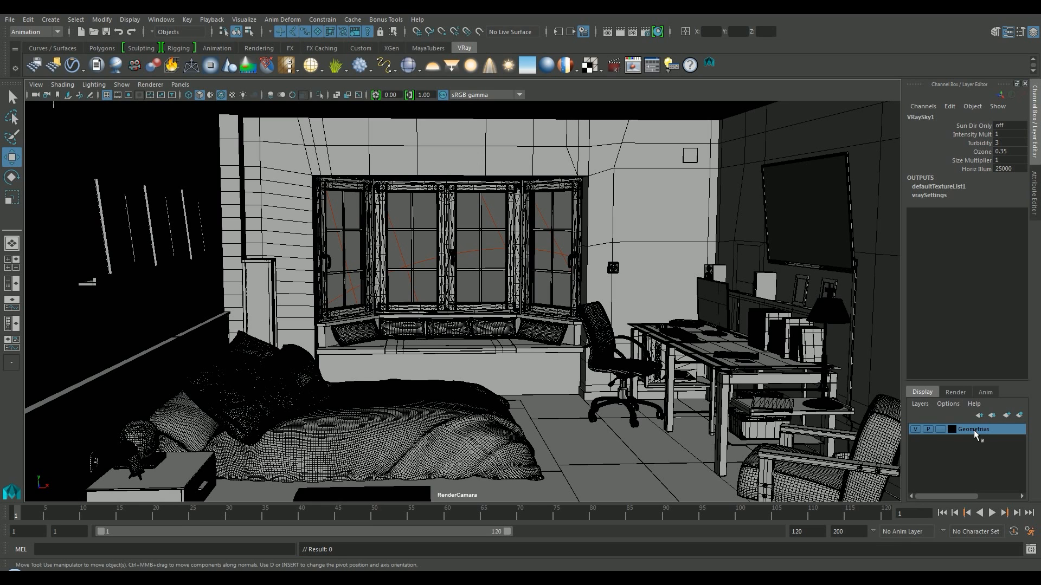
pyautogui.rightClick(974, 434)
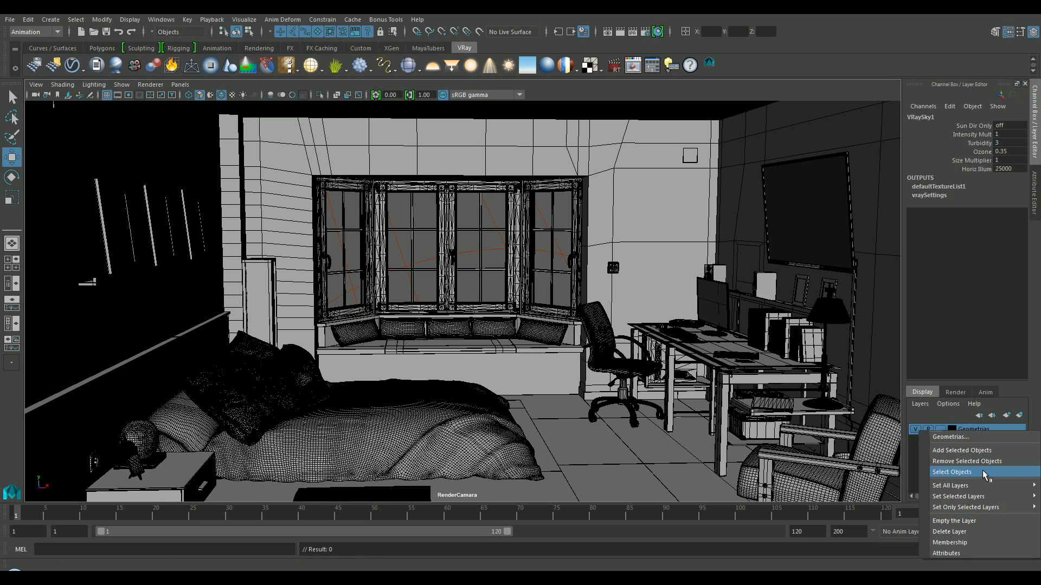
pyautogui.click(985, 474)
# Assign a new VRayMtl to the selected room geometry and brighten its diffuse color to a light grey
pyautogui.rightClick(628, 194)
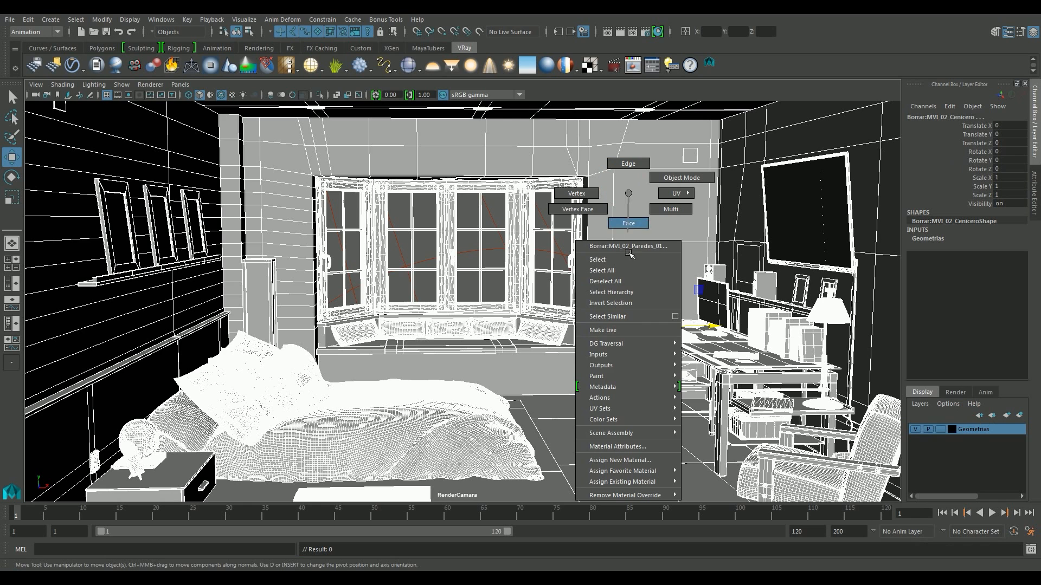
pyautogui.click(620, 461)
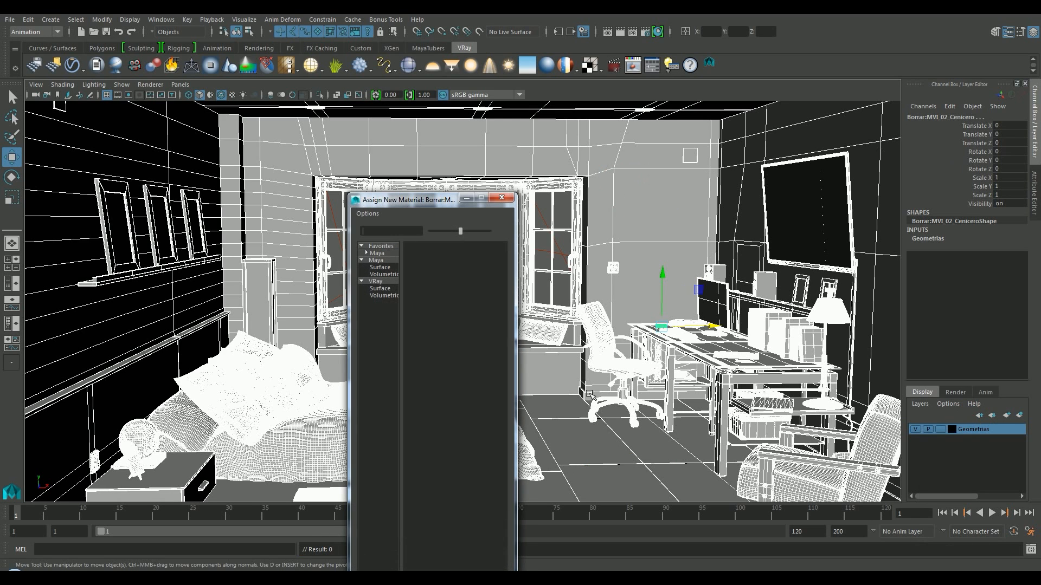
pyautogui.click(436, 367)
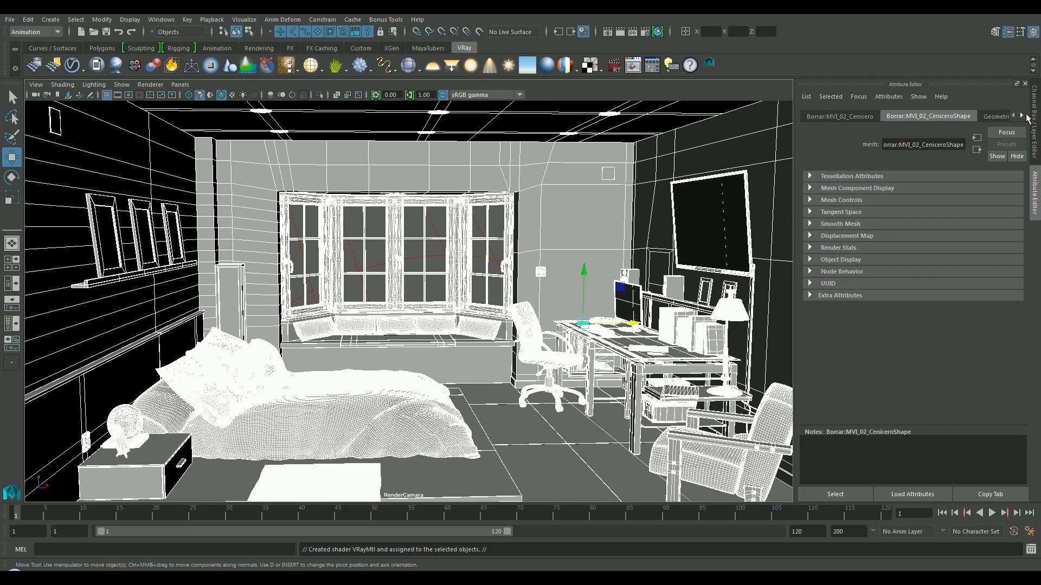
pyautogui.click(1022, 115)
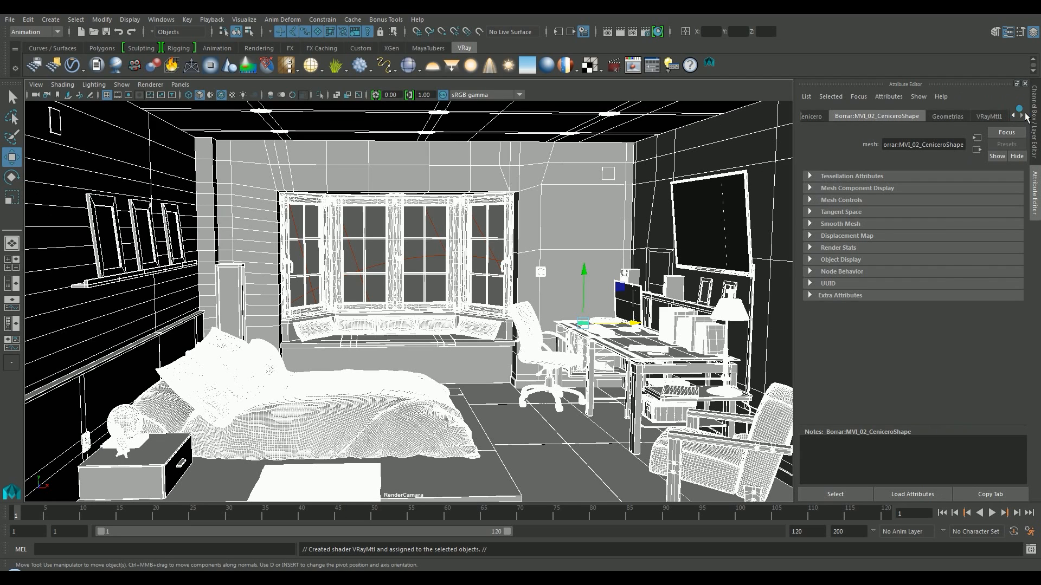
pyautogui.click(979, 116)
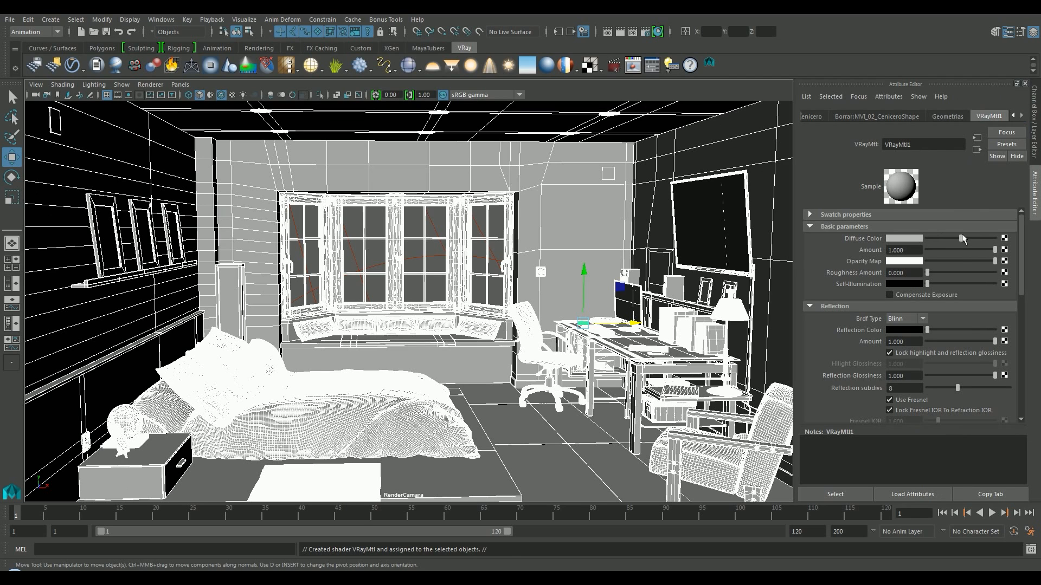
pyautogui.moveTo(960, 241); pyautogui.dragTo(979, 242)
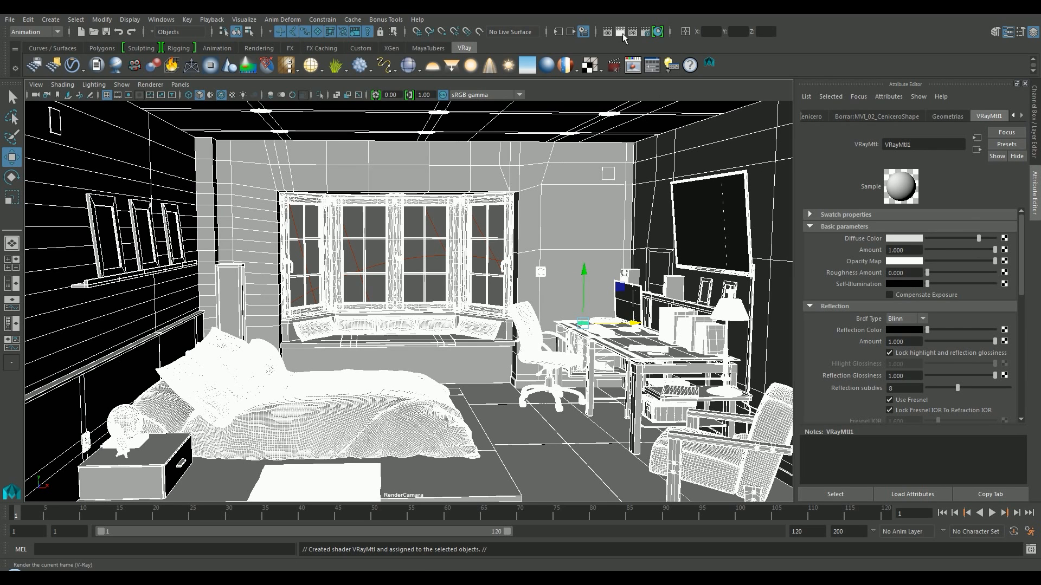
# Render the room with the lighter material, examine the walls and windows up close, and close the frame buffer
pyautogui.click(621, 33)
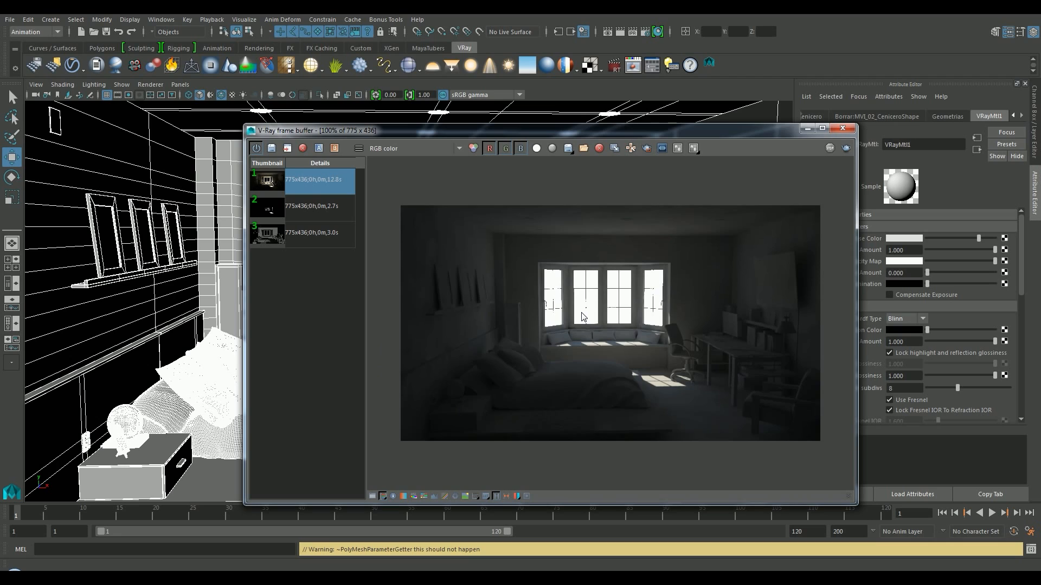
pyautogui.scroll(1, 582, 317)
pyautogui.scroll(-1, 532, 316)
pyautogui.scroll(1, 473, 238)
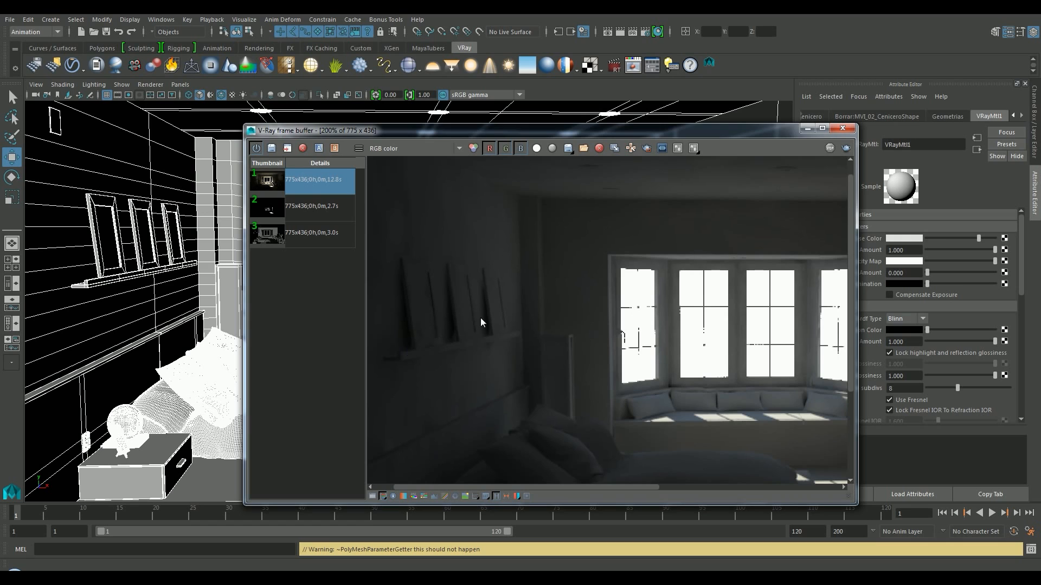
pyautogui.scroll(-2, 480, 318)
pyautogui.scroll(2, 569, 269)
pyautogui.scroll(-1, 650, 255)
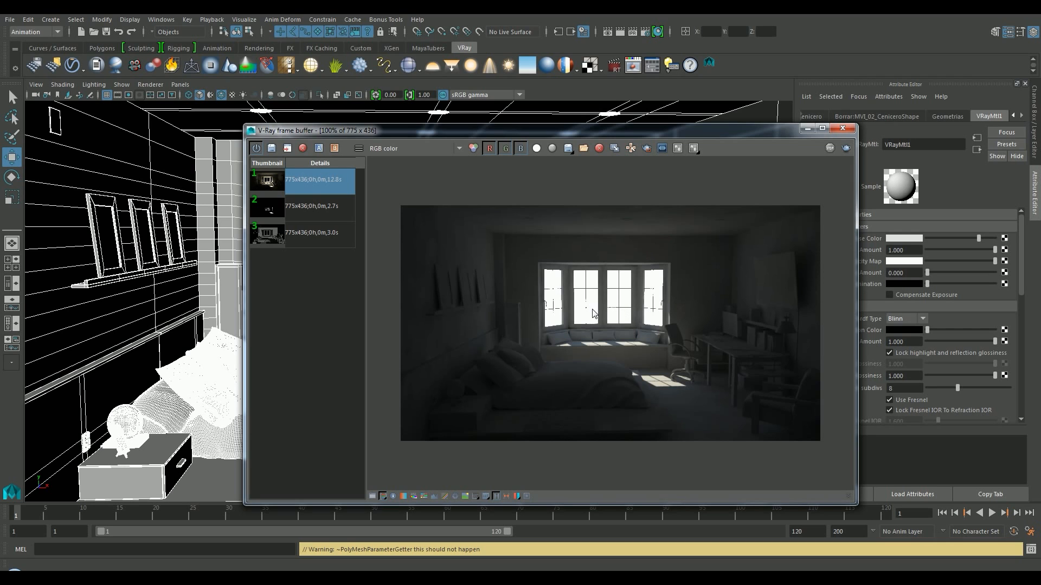
pyautogui.moveTo(538, 131); pyautogui.dragTo(471, 118)
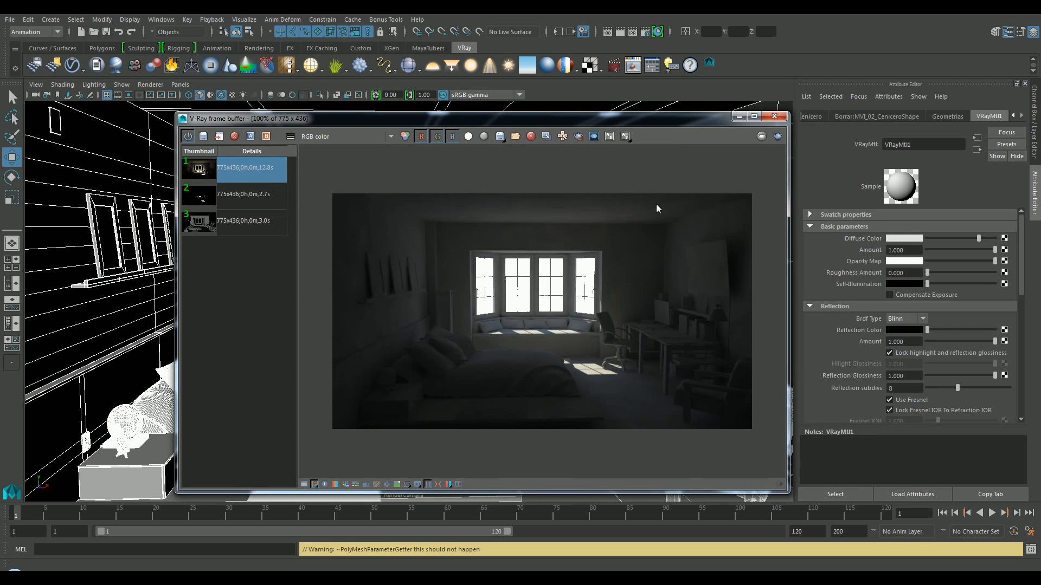
pyautogui.click(775, 116)
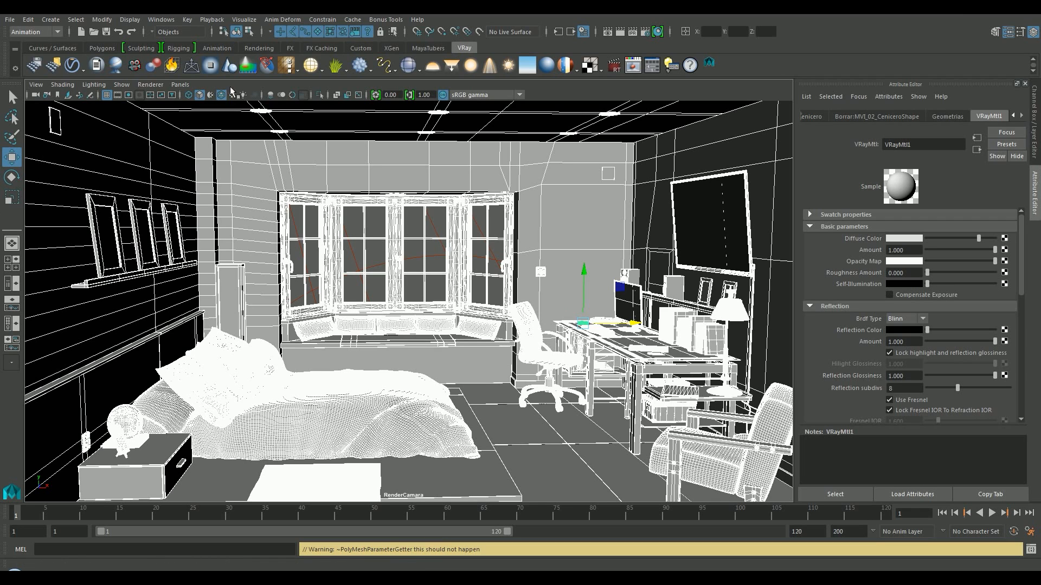
# Switch the viewport to the persp camera, view the room from outside, and clear the selection
pyautogui.click(180, 84)
pyautogui.moveTo(200, 98)
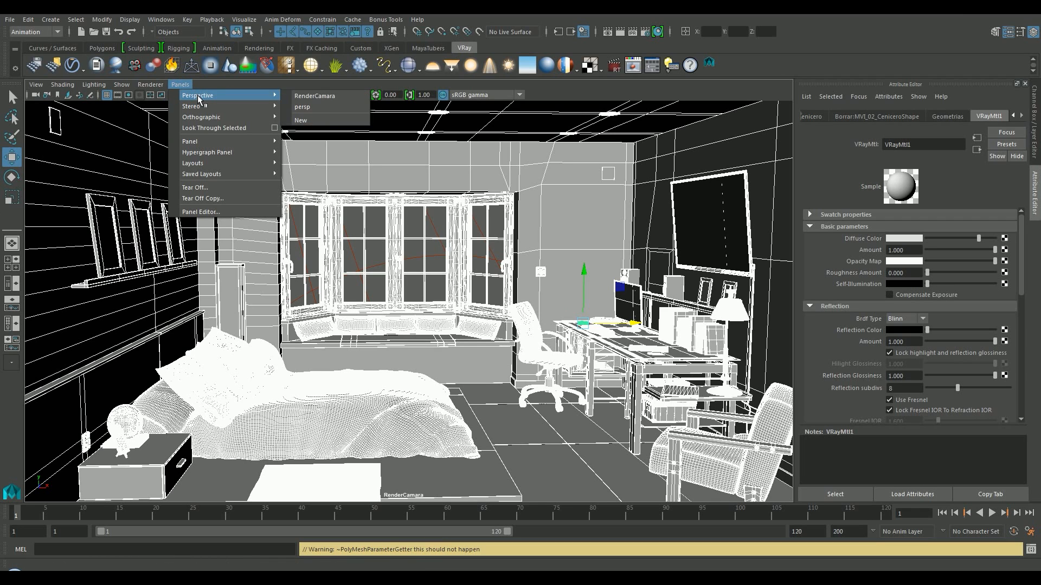
pyautogui.click(329, 106)
pyautogui.keyDown('alt'); pyautogui.moveTo(596, 285); pyautogui.dragTo(552, 360); pyautogui.keyUp('alt')
pyautogui.click(579, 380)
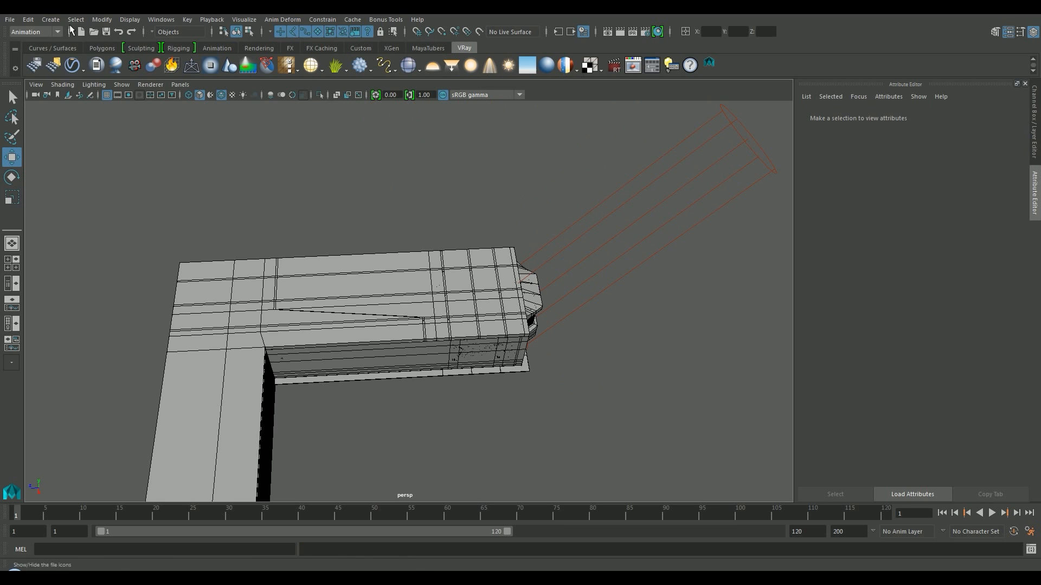
# Create a V-Ray Rect Light and frame it in the viewport
pyautogui.click(50, 19)
pyautogui.moveTo(85, 82)
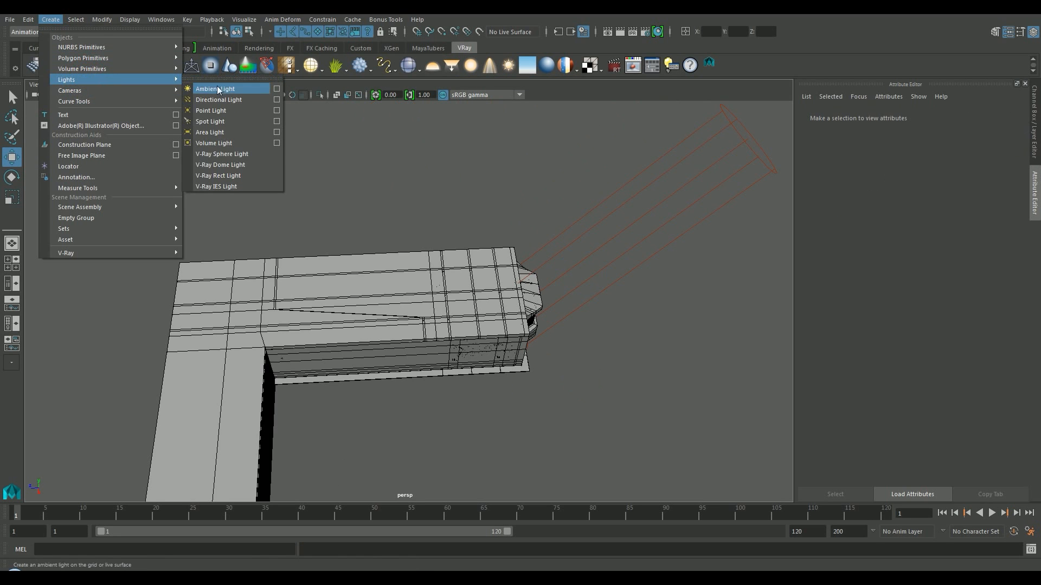
pyautogui.click(245, 179)
pyautogui.keyDown('alt'); pyautogui.moveTo(599, 325); pyautogui.dragTo(570, 365); pyautogui.keyUp('alt')
pyautogui.keyDown('alt'); pyautogui.moveTo(488, 391); pyautogui.dragTo(747, 427, button='right'); pyautogui.keyUp('alt')
pyautogui.press('f')
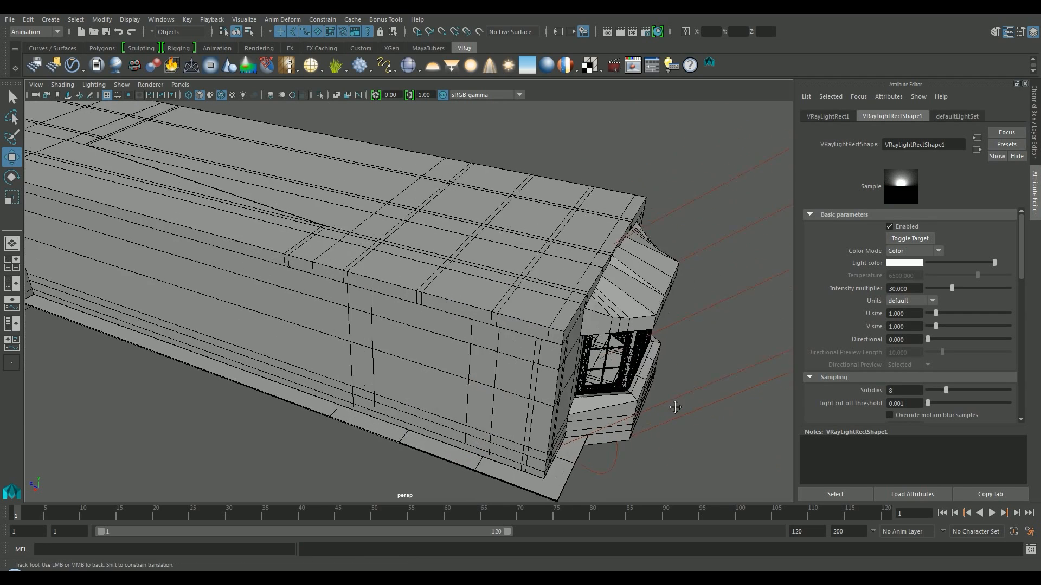
# Try to enlarge the rectangular light uniformly with the Scale tool, and undo the scaling
pyautogui.press('r')
pyautogui.moveTo(366, 299); pyautogui.dragTo(447, 331)
pyautogui.hotkey('ctrl', 'z')
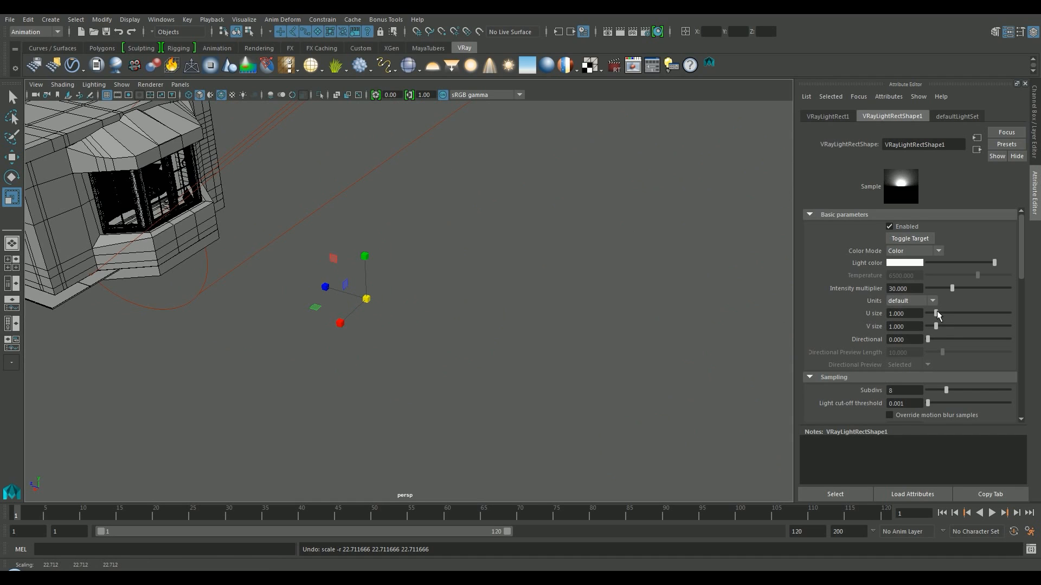
# Set the rectangular light's U size and V size to 50
pyautogui.moveTo(904, 314); pyautogui.dragTo(863, 315)
pyautogui.write('100')
pyautogui.press('Return')
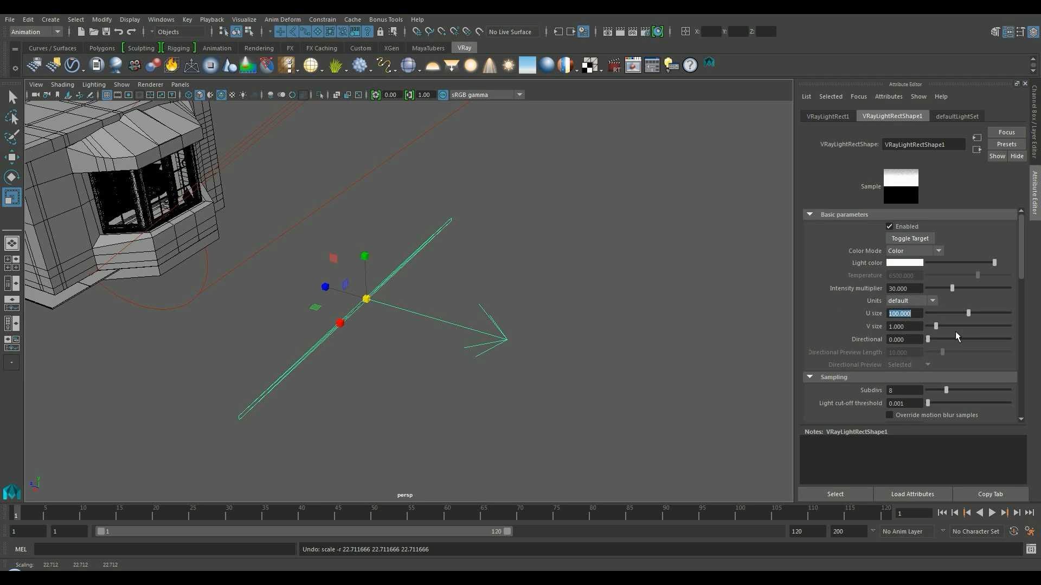
pyautogui.write('50')
pyautogui.press('Tab')
pyautogui.write('58')
pyautogui.press('BackSpace')
pyautogui.write('0')
pyautogui.press('Return')
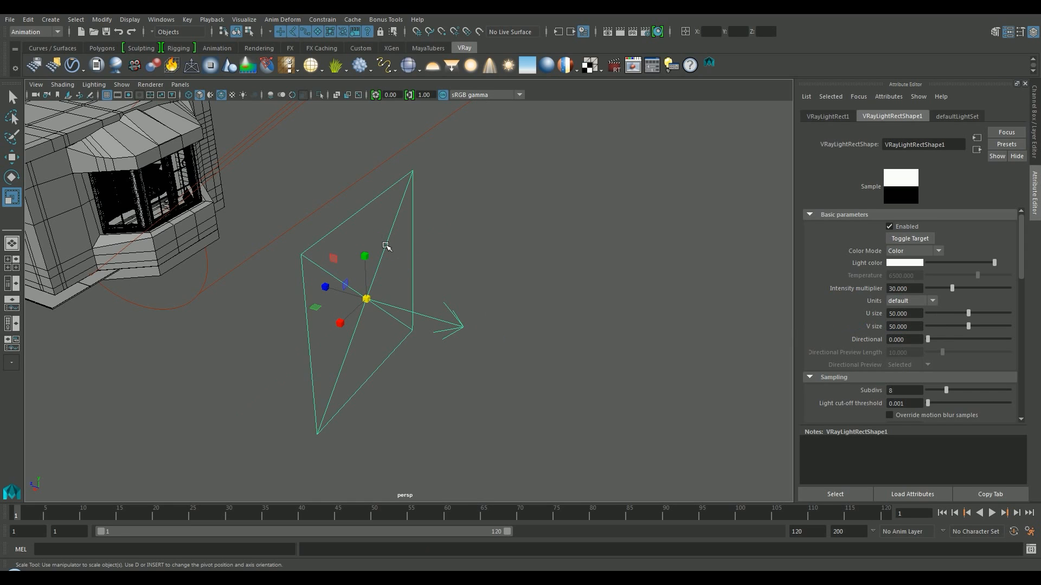
# Try to rotate the rectangular light freely about its Y axis, and undo the rotation
pyautogui.press('e')
pyautogui.press('w')
pyautogui.press('e')
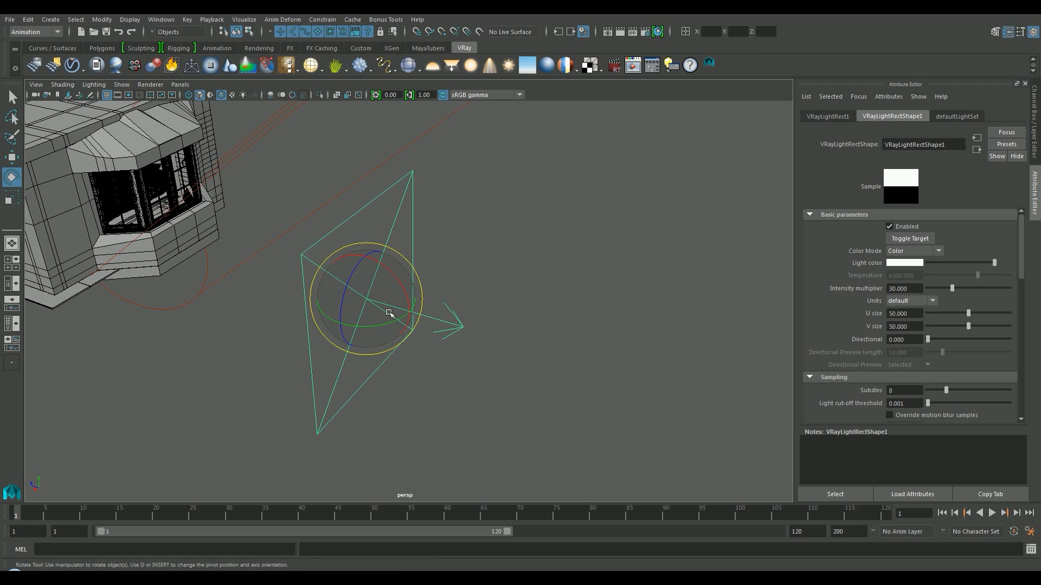
pyautogui.moveTo(396, 319); pyautogui.dragTo(372, 335)
pyautogui.hotkey('ctrl', 'z')
pyautogui.hotkey('ctrl', 'z')
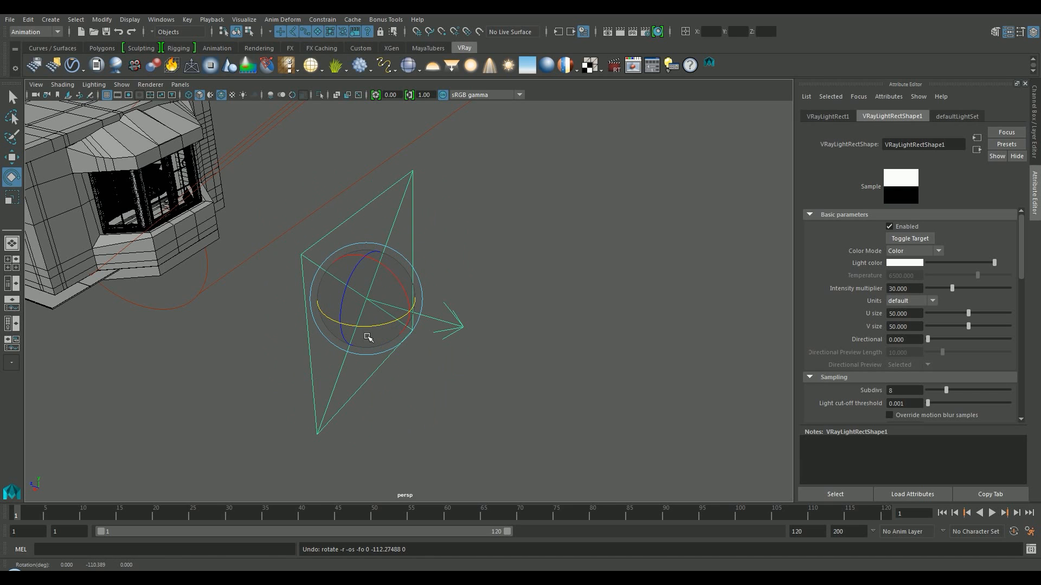
# Set the rectangular light's Rotate Y to 180, and reset it to 0
pyautogui.click(1035, 109)
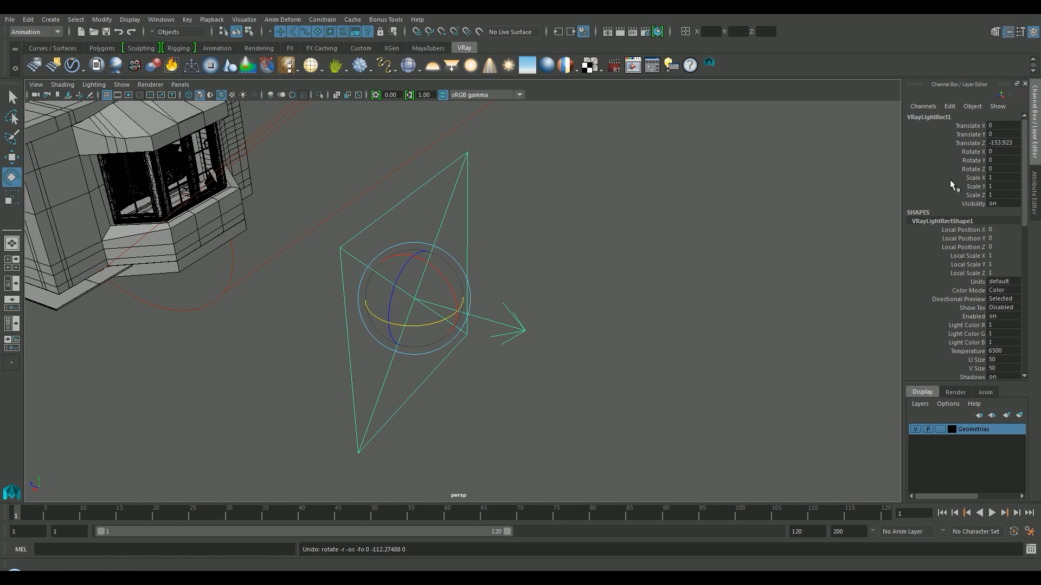
pyautogui.click(999, 161)
pyautogui.write('180')
pyautogui.press('Return')
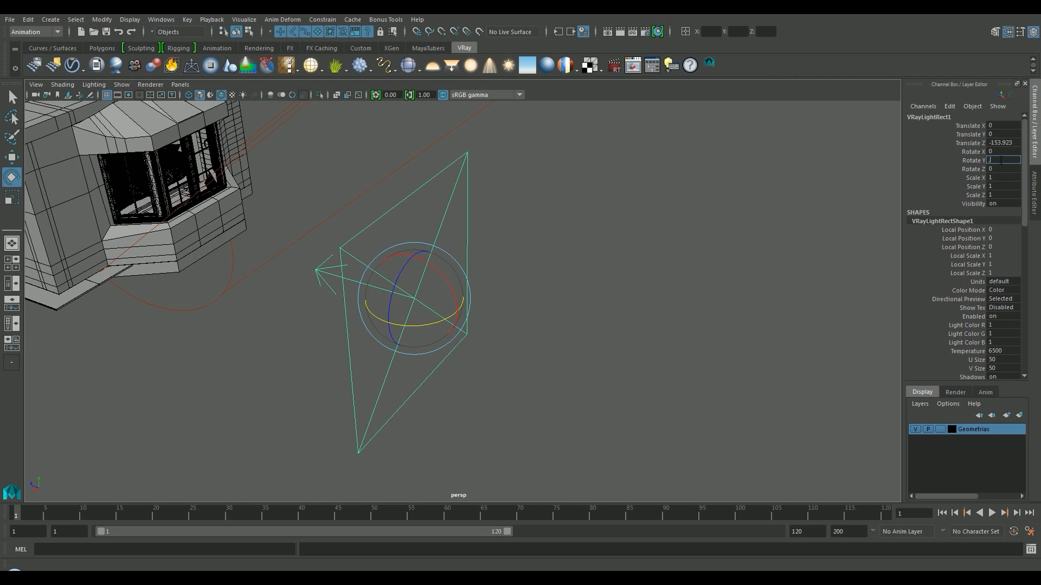
pyautogui.write('0')
pyautogui.press('Return')
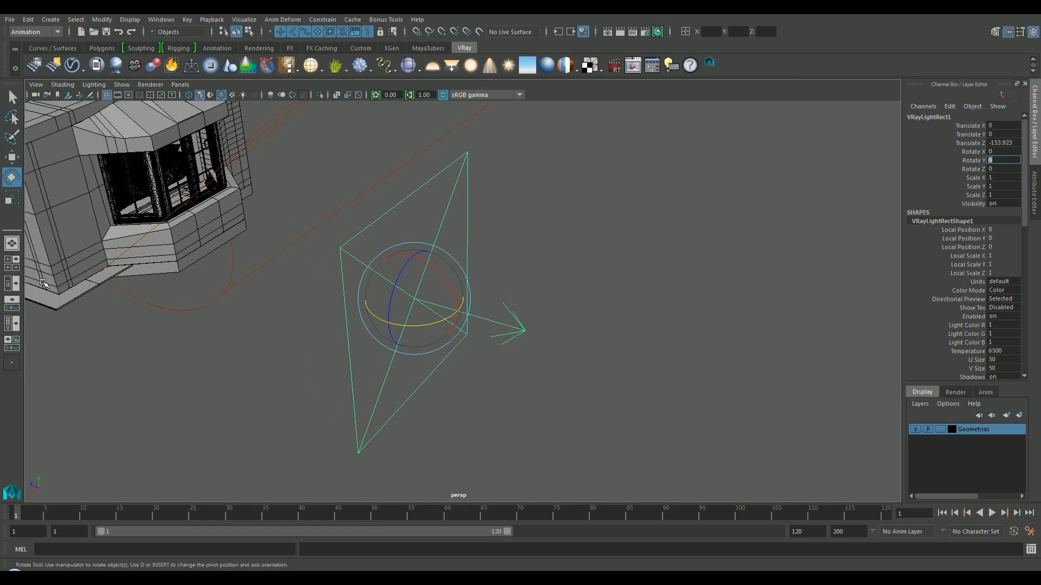
# Rotate the light -180 degrees about Y with the Rotate tool's step snap on Relative, and turn step snap off
pyautogui.doubleClick(11, 177)
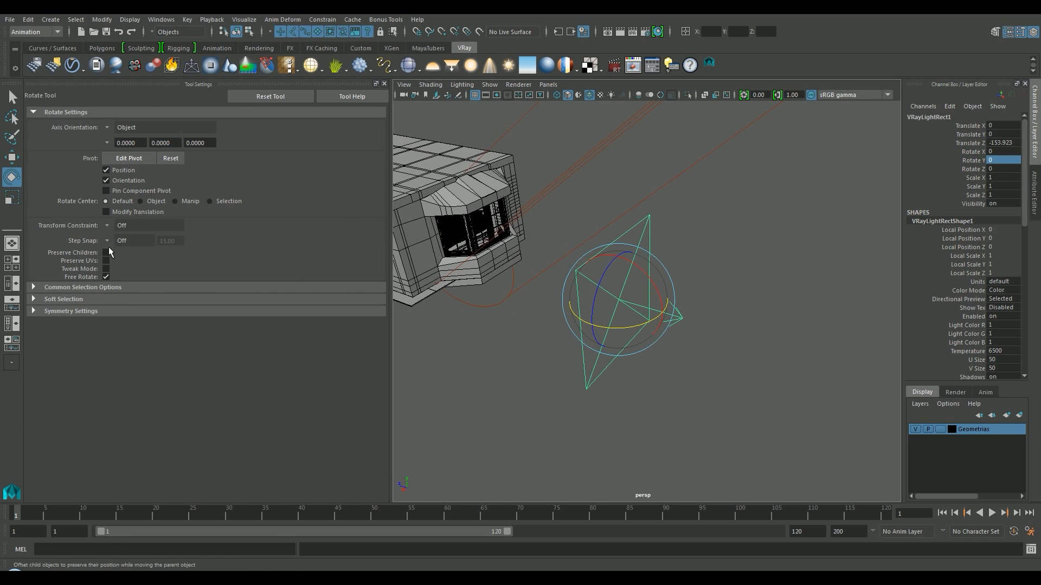
pyautogui.click(109, 242)
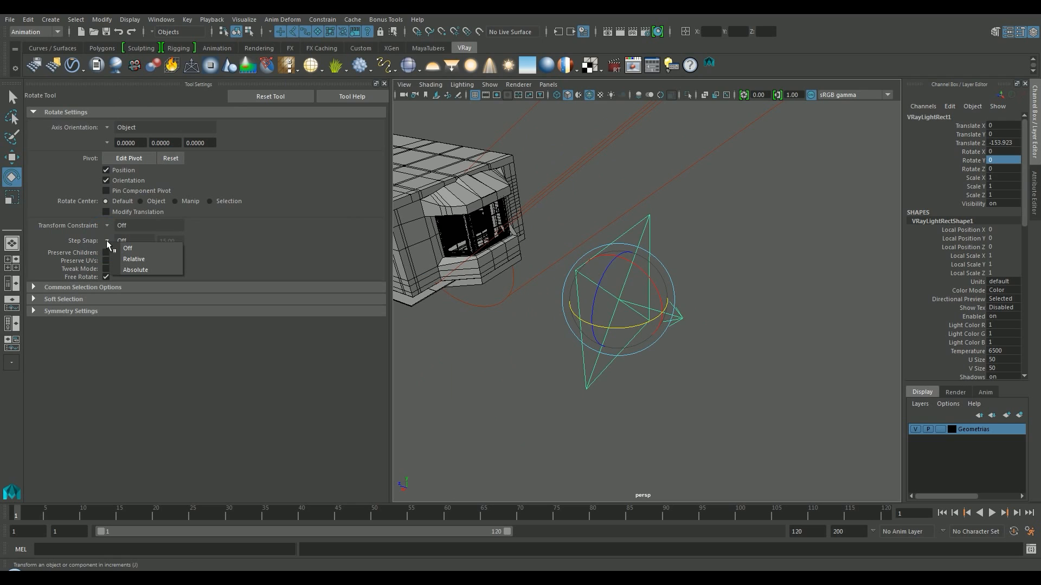
pyautogui.click(155, 259)
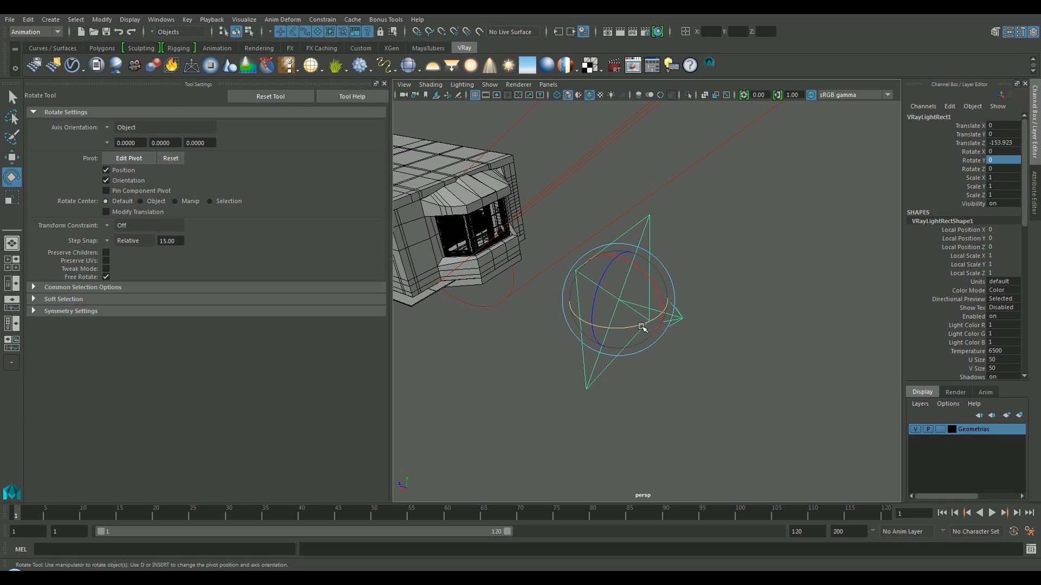
pyautogui.moveTo(640, 325); pyautogui.dragTo(571, 320)
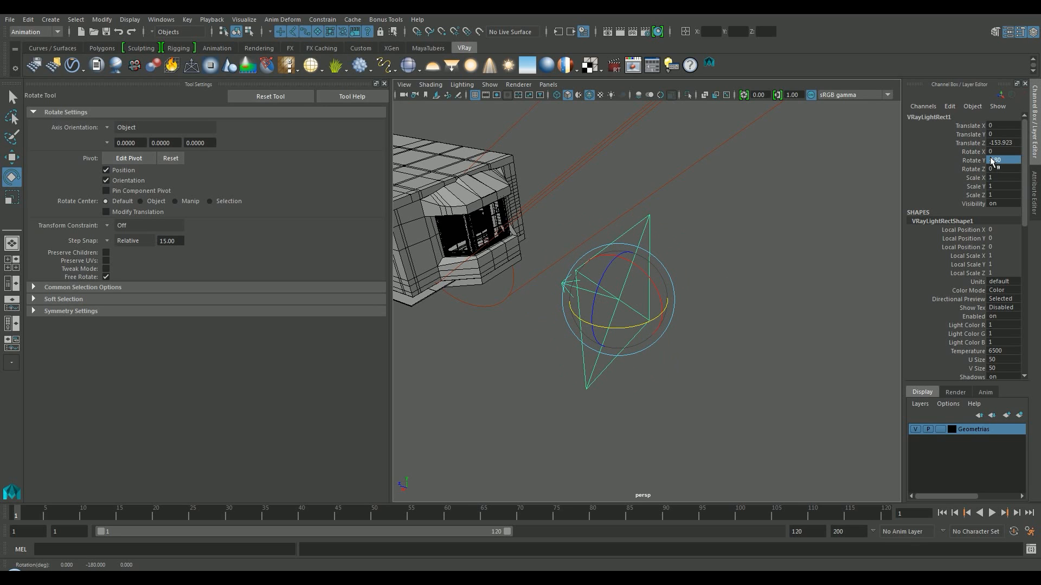
pyautogui.click(107, 240)
pyautogui.click(122, 247)
pyautogui.click(384, 83)
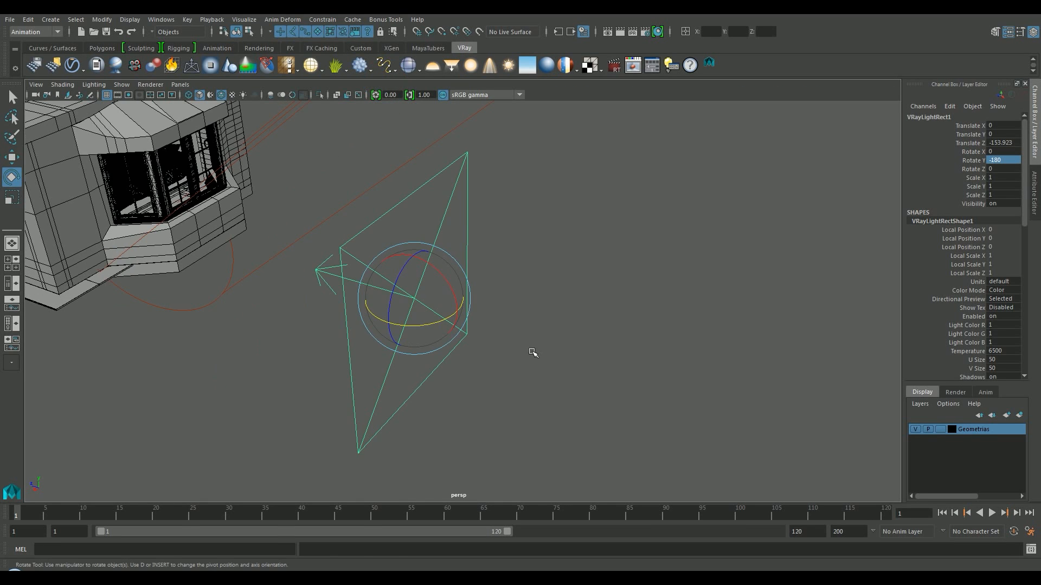
# Move the rectangular light up and toward the house until it sits at the bay window, about Y 44.2 and Z -34.3
pyautogui.press('w')
pyautogui.moveTo(377, 285); pyautogui.dragTo(138, 201)
pyautogui.keyDown('alt'); pyautogui.moveTo(137, 201); pyautogui.dragTo(291, 235, button='middle'); pyautogui.keyUp('alt')
pyautogui.keyDown('alt'); pyautogui.moveTo(614, 297); pyautogui.dragTo(603, 297); pyautogui.keyUp('alt')
pyautogui.moveTo(469, 304); pyautogui.dragTo(515, 329)
pyautogui.moveTo(564, 283); pyautogui.dragTo(532, 298)
pyautogui.keyDown('alt'); pyautogui.moveTo(532, 298); pyautogui.dragTo(633, 302, button='right'); pyautogui.keyUp('alt')
pyautogui.keyDown('alt'); pyautogui.moveTo(632, 302); pyautogui.dragTo(595, 308, button='middle'); pyautogui.keyUp('alt')
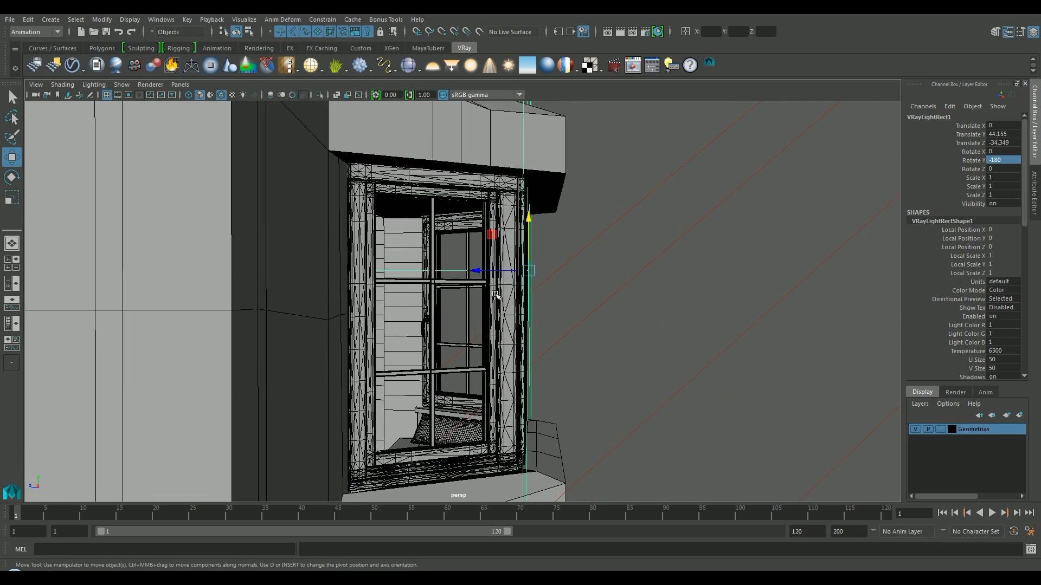
# Center the light just outside the front window panes, at about X -0.33, Y 37.3 and Z -35.3
pyautogui.moveTo(476, 271); pyautogui.dragTo(483, 272)
pyautogui.keyDown('alt'); pyautogui.moveTo(570, 274); pyautogui.dragTo(415, 276); pyautogui.keyUp('alt')
pyautogui.keyDown('alt'); pyautogui.moveTo(488, 247); pyautogui.dragTo(466, 244, button='right'); pyautogui.keyUp('alt')
pyautogui.moveTo(456, 218); pyautogui.dragTo(456, 263)
pyautogui.moveTo(412, 320); pyautogui.dragTo(404, 319)
pyautogui.keyDown('alt'); pyautogui.moveTo(737, 310); pyautogui.dragTo(726, 304); pyautogui.keyUp('alt')
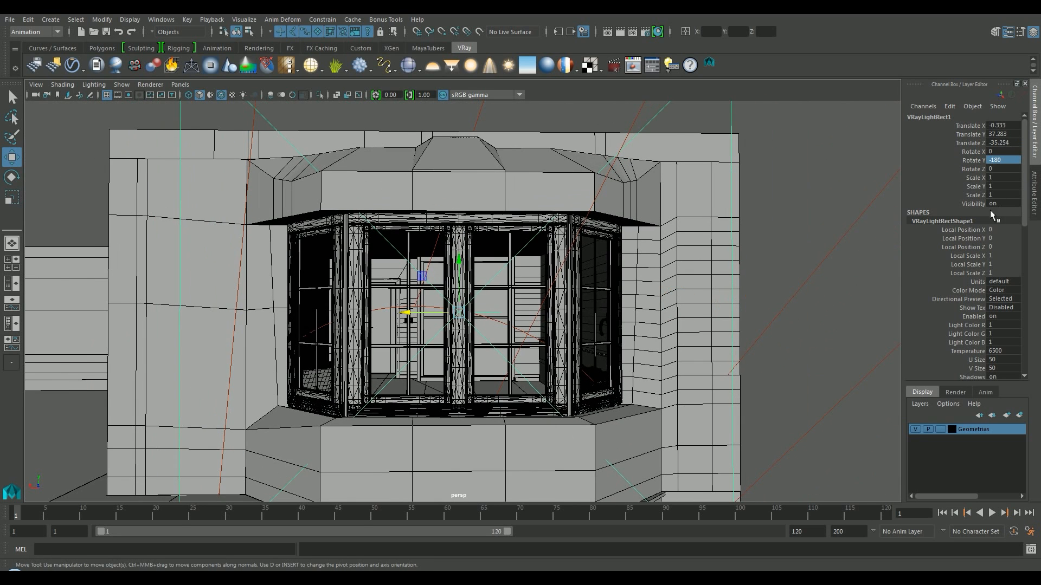
# Set the light's U size to 20 and V size to 18, and fine-tune its height over the window to about Y 37.17
pyautogui.click(1034, 184)
pyautogui.moveTo(969, 314); pyautogui.dragTo(942, 332)
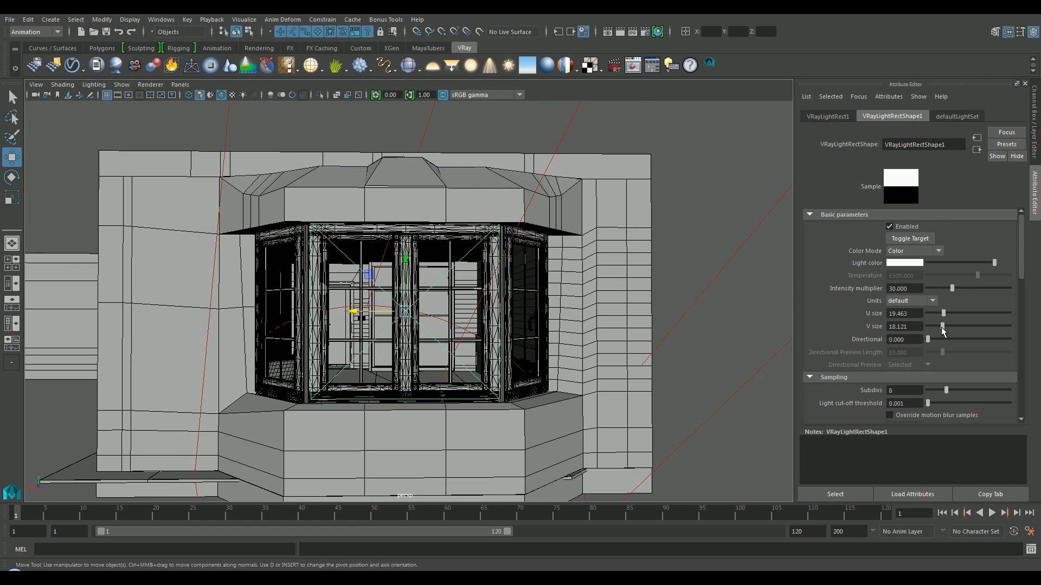
pyautogui.doubleClick(913, 313)
pyautogui.write('20')
pyautogui.press('Tab')
pyautogui.write('18')
pyautogui.press('Return')
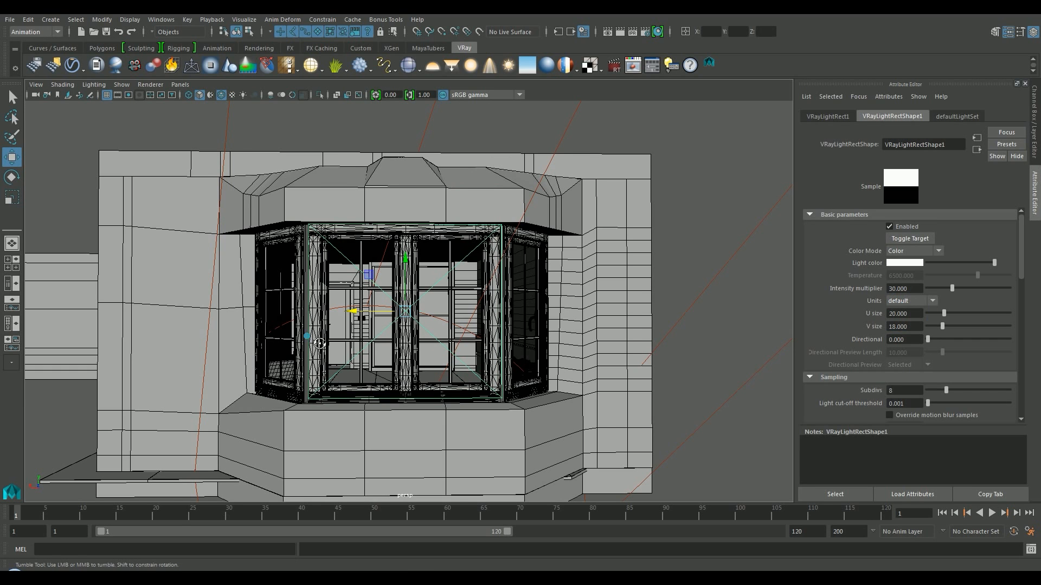
pyautogui.keyDown('alt'); pyautogui.moveTo(305, 339); pyautogui.dragTo(327, 340); pyautogui.keyUp('alt')
pyautogui.moveTo(412, 258); pyautogui.dragTo(414, 252)
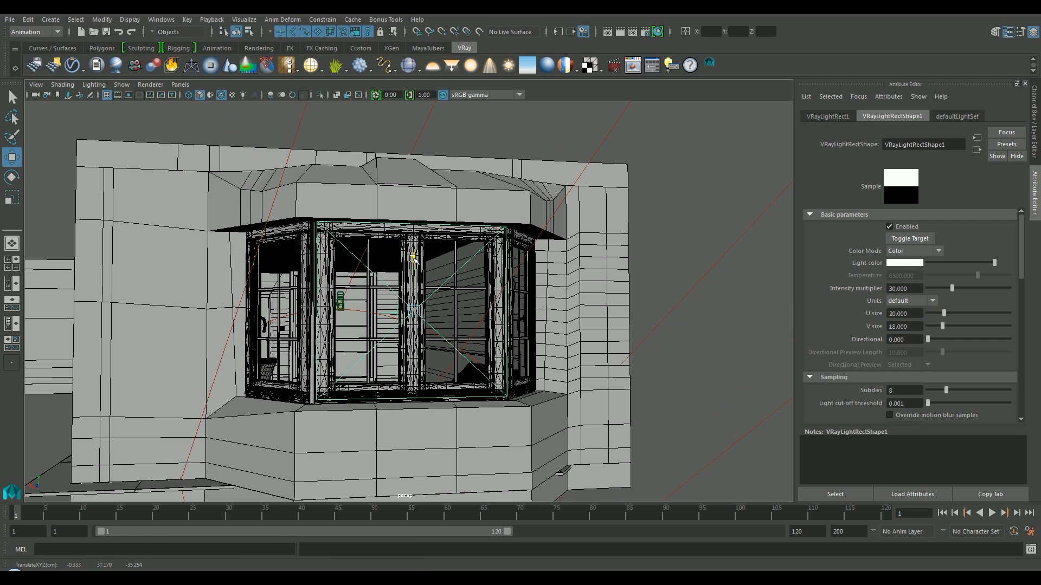
# Switch the viewport to RenderCamara and render the room with V-Ray
pyautogui.keyDown('alt'); pyautogui.moveTo(290, 259); pyautogui.dragTo(501, 324); pyautogui.keyUp('alt')
pyautogui.click(180, 84)
pyautogui.moveTo(227, 95)
pyautogui.click(313, 96)
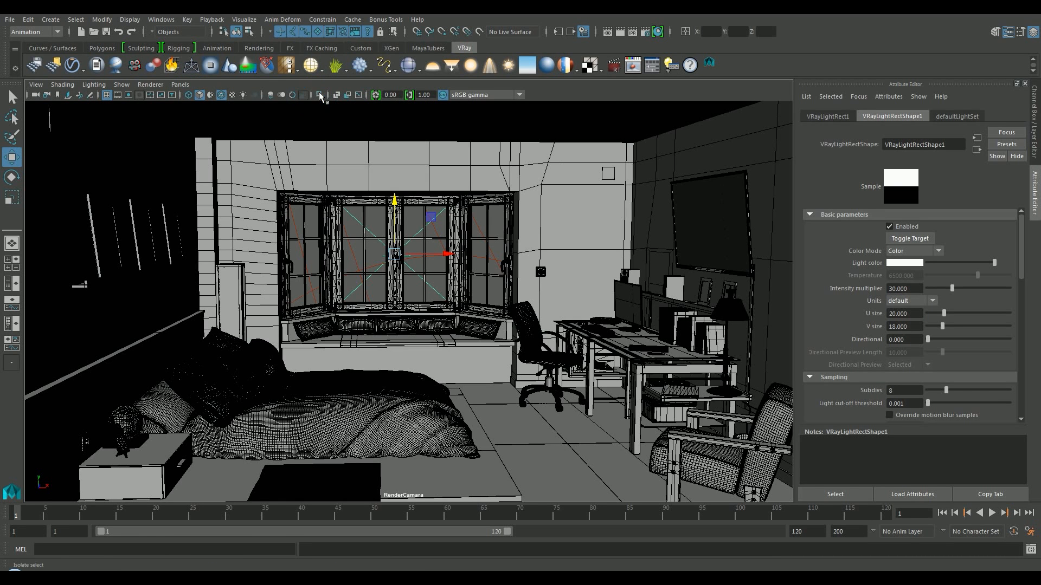
pyautogui.click(619, 32)
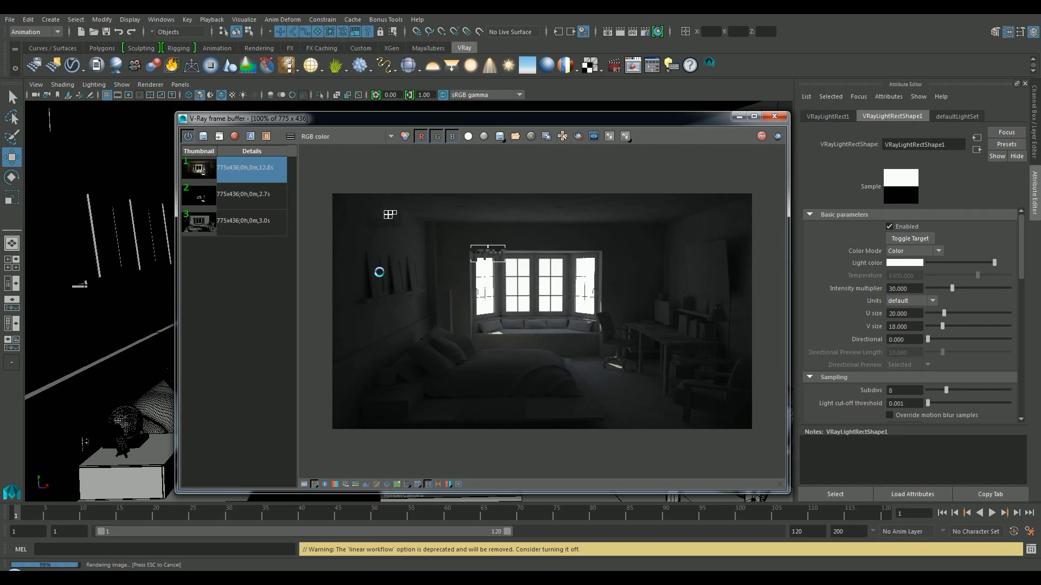
# Inspect the window area in the render and save the image to the frame buffer history
pyautogui.scroll(1, 549, 334)
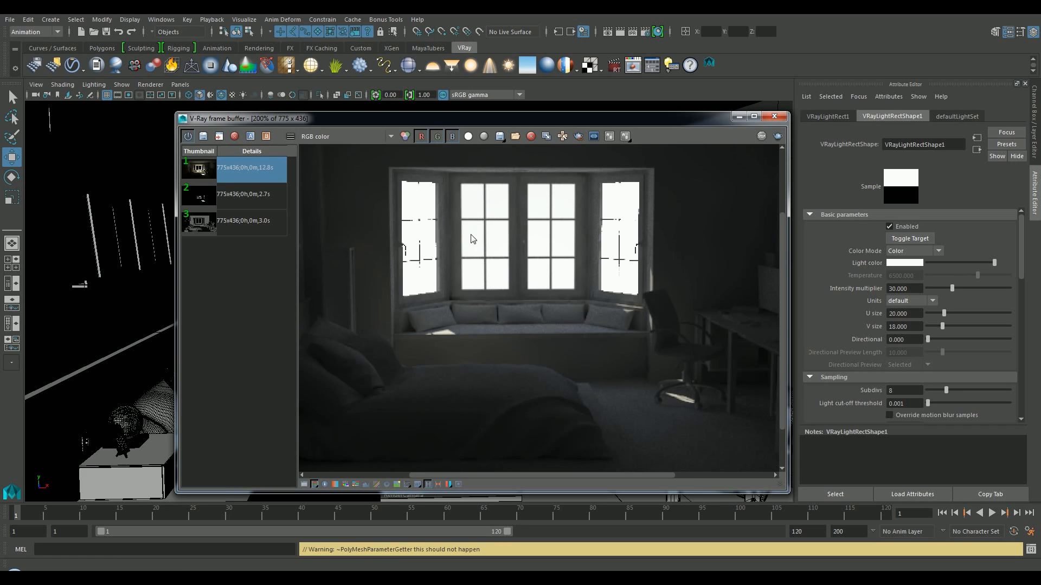
pyautogui.scroll(-2, 523, 275)
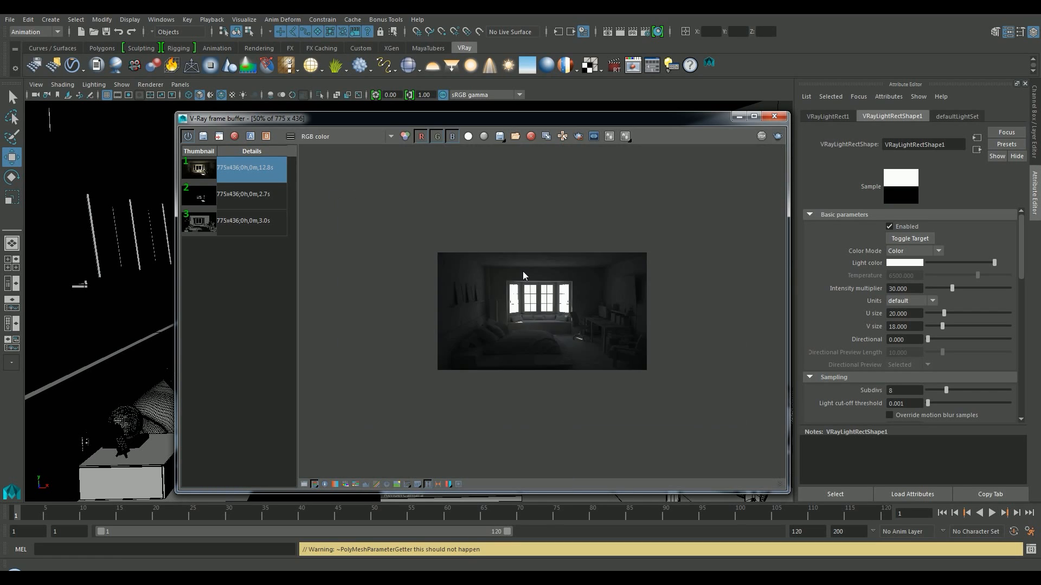
pyautogui.scroll(1, 523, 274)
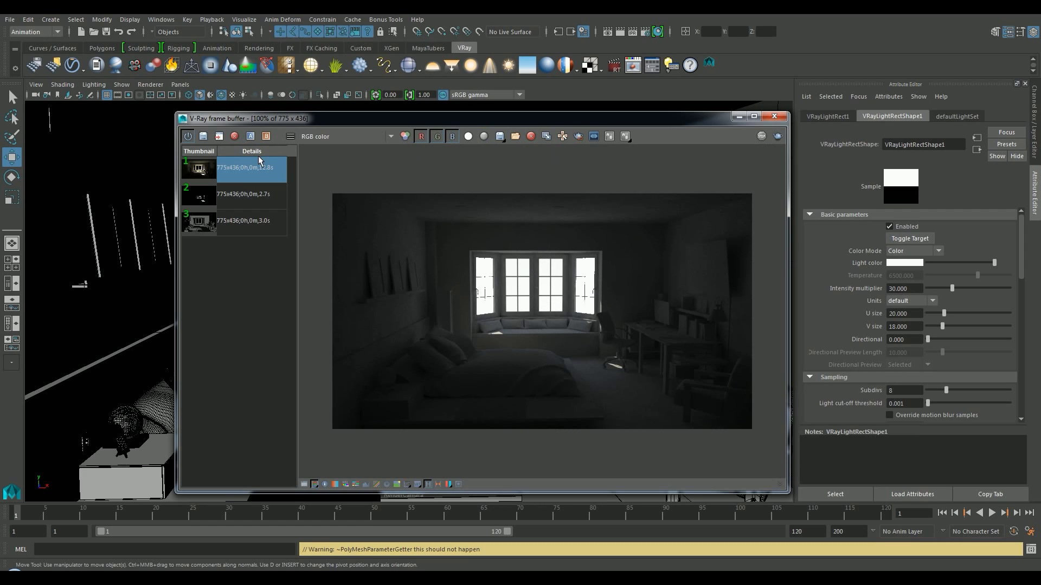
pyautogui.click(205, 138)
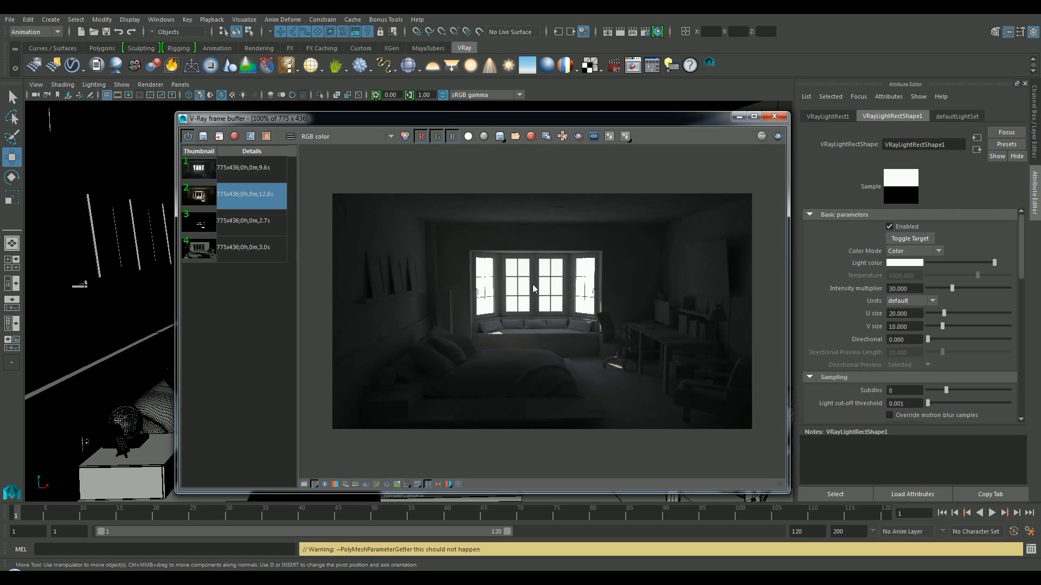
# Make the rectangular light Invisible, test-render a region around the window, and turn region rendering off
pyautogui.scroll(-10, 833, 236)
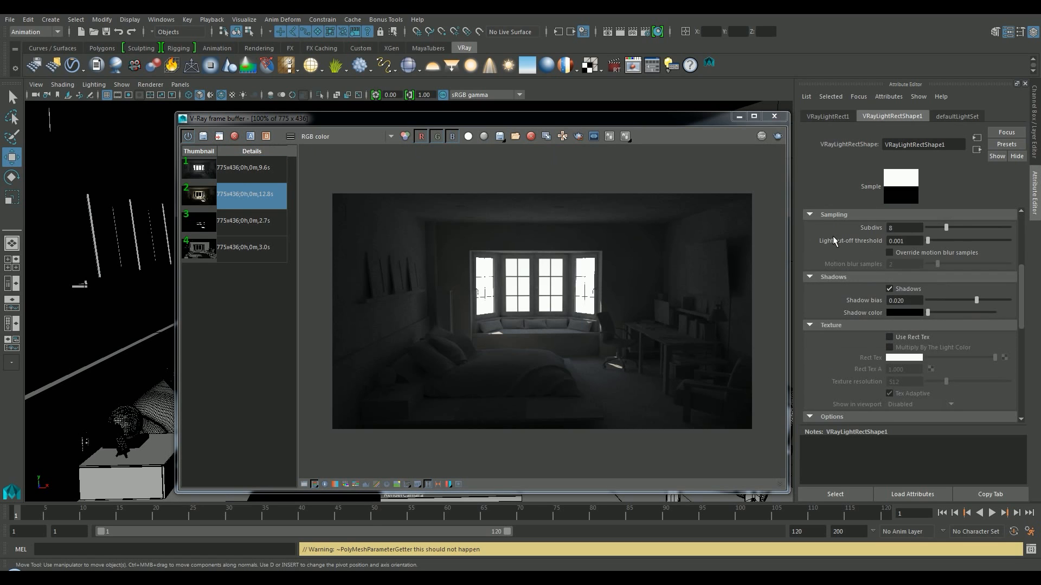
pyautogui.scroll(-2, 833, 236)
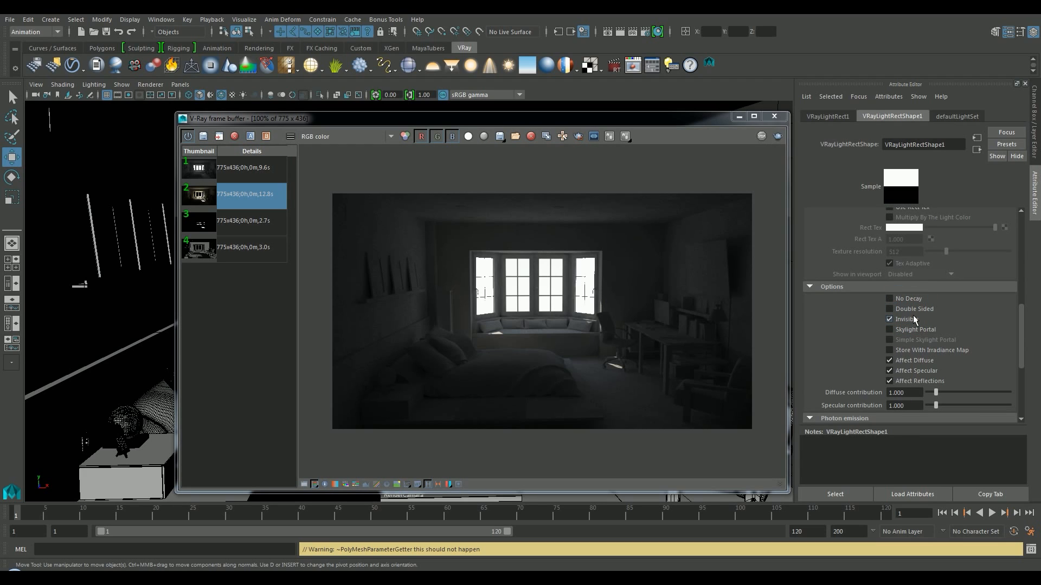
pyautogui.click(578, 136)
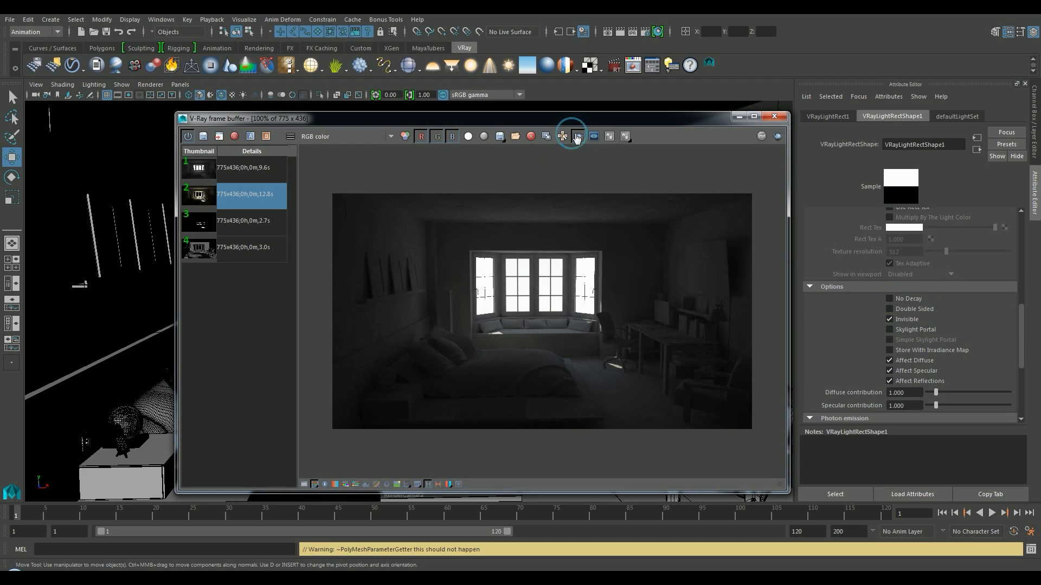
pyautogui.moveTo(445, 209); pyautogui.dragTo(610, 387)
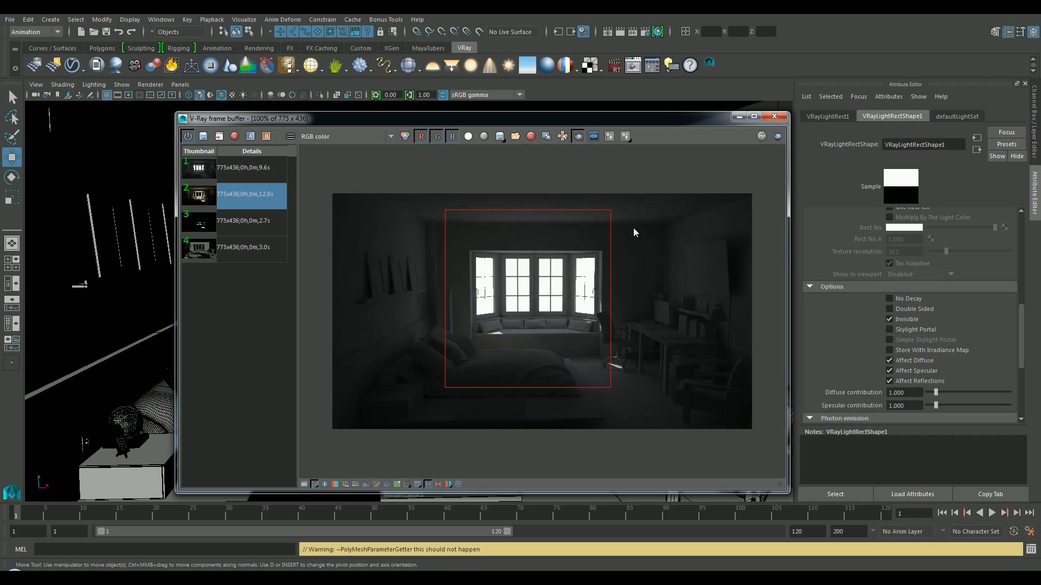
pyautogui.click(777, 136)
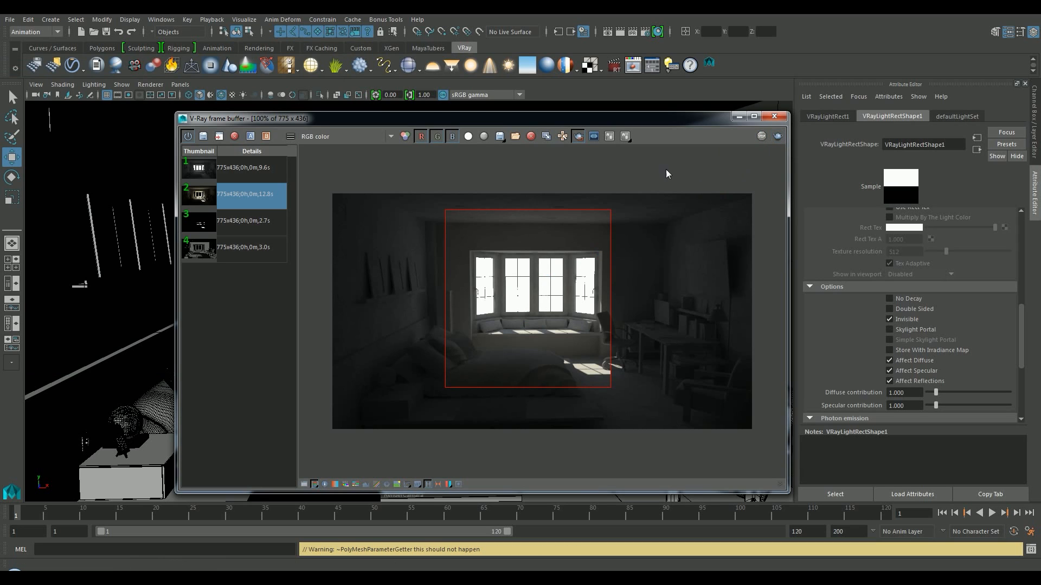
pyautogui.click(577, 136)
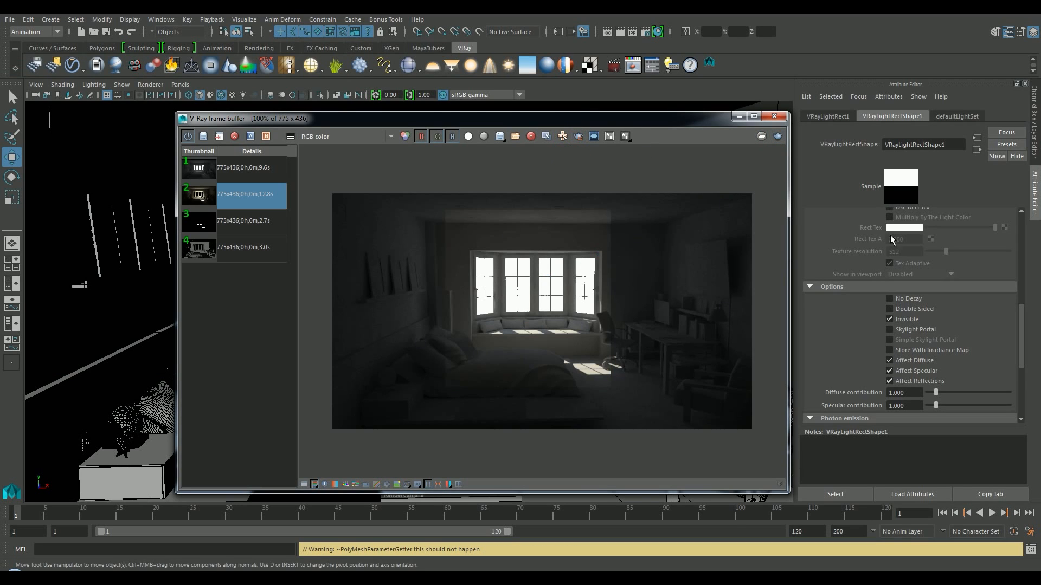
# Disable the light's Invisible option, enable Skylight Portal and Simple Skylight Portal, and render the room again
pyautogui.click(889, 319)
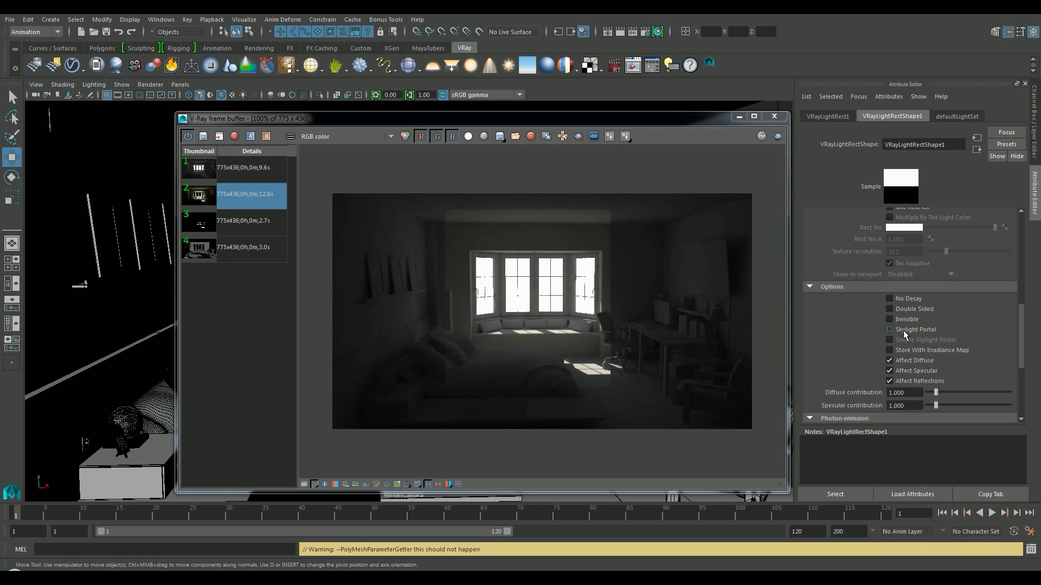
pyautogui.click(903, 330)
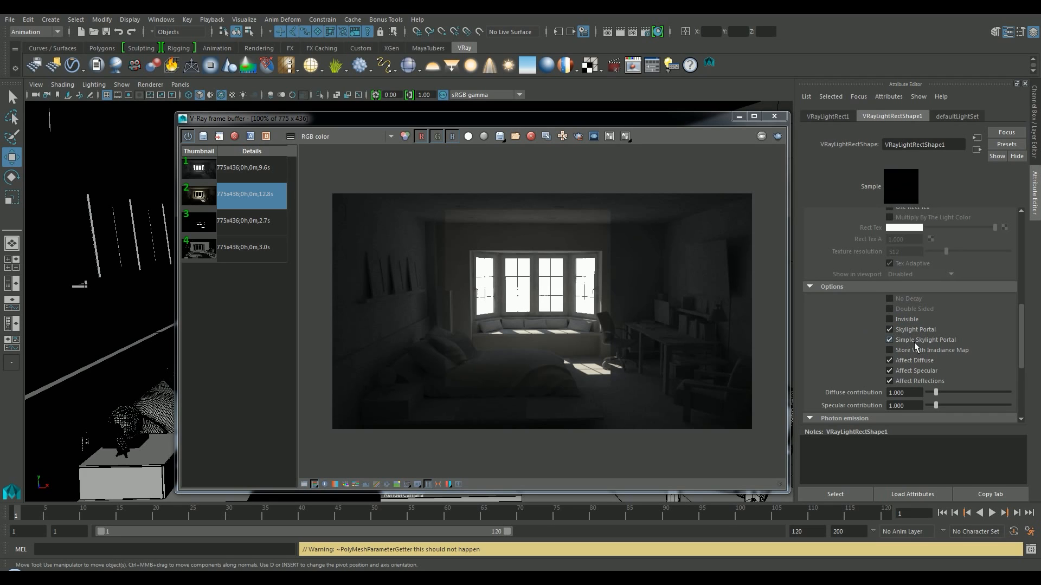
pyautogui.click(777, 137)
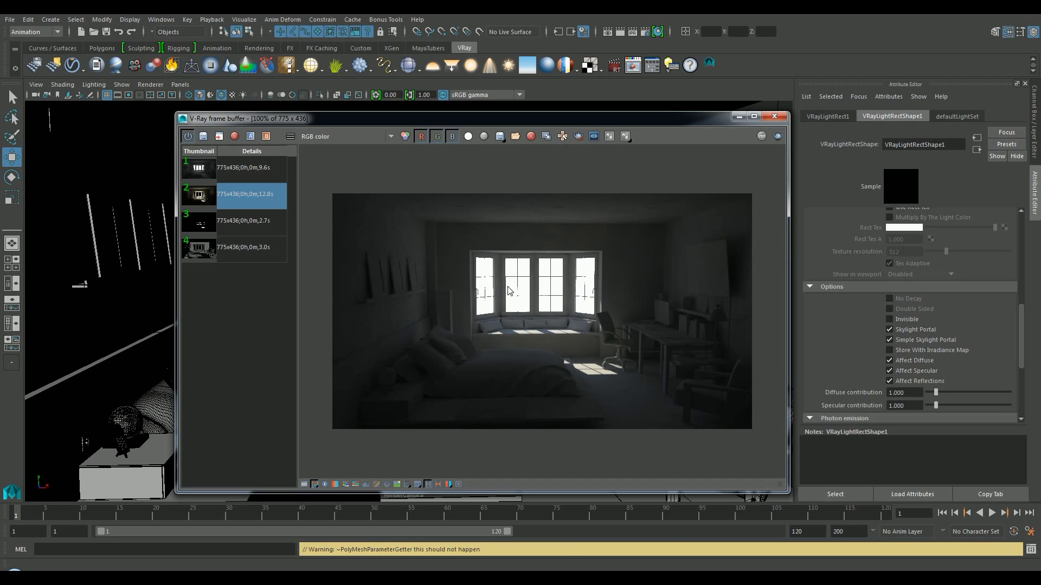
pyautogui.scroll(1, 462, 253)
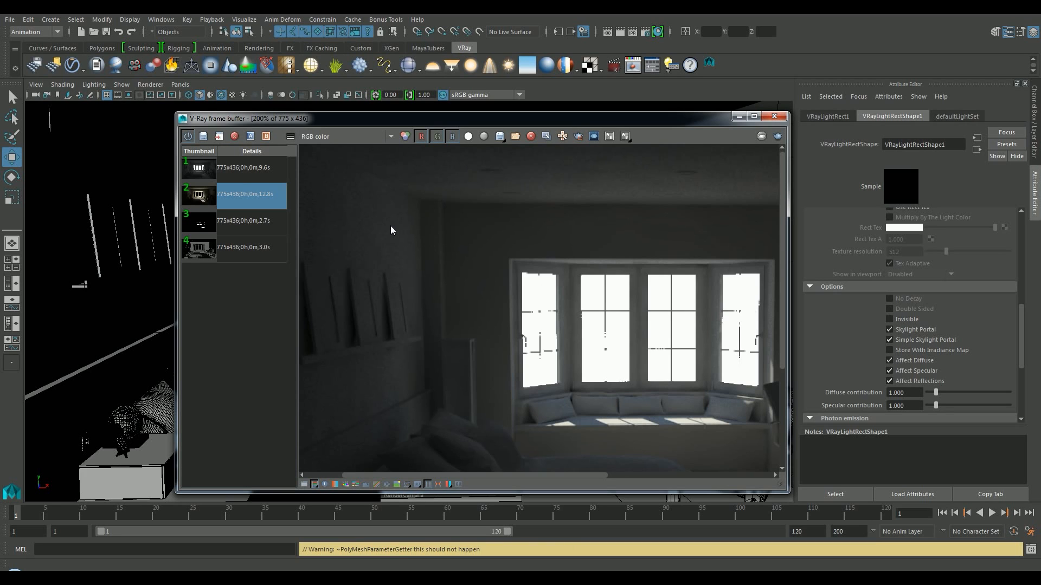
# Set the rectangular light's sampling Subdivs to 64
pyautogui.click(842, 116)
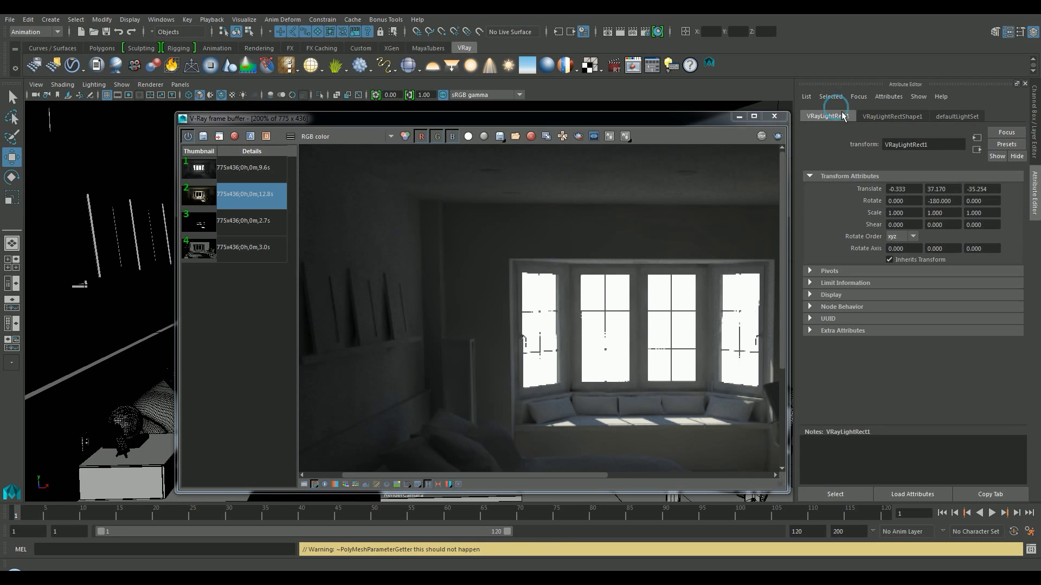
pyautogui.click(903, 117)
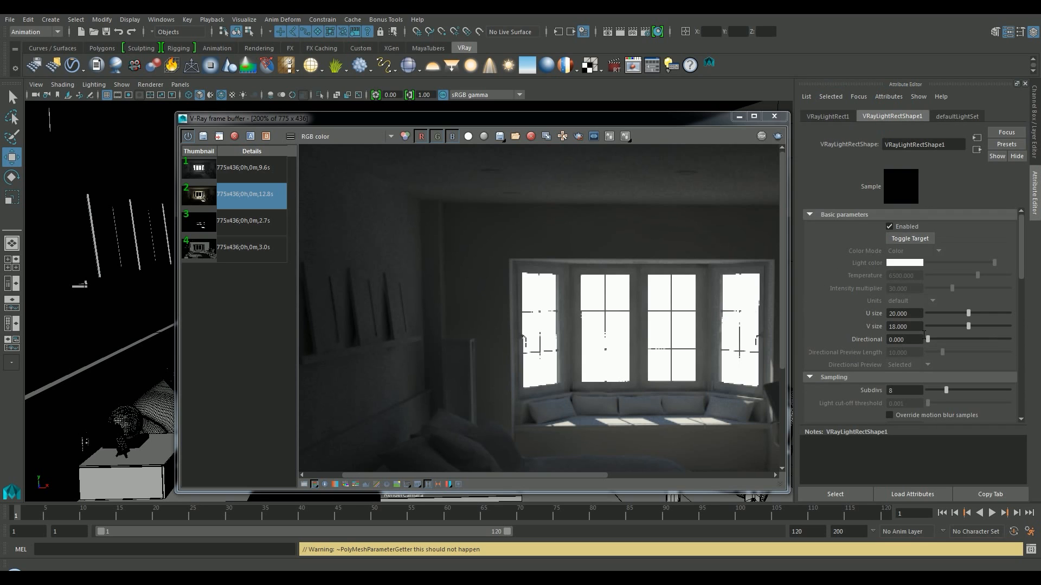
pyautogui.scroll(-1, 923, 343)
pyautogui.scroll(1, 884, 371)
pyautogui.scroll(-2, 876, 382)
pyautogui.moveTo(900, 325); pyautogui.dragTo(808, 328)
pyautogui.write('64')
pyautogui.press('Return')
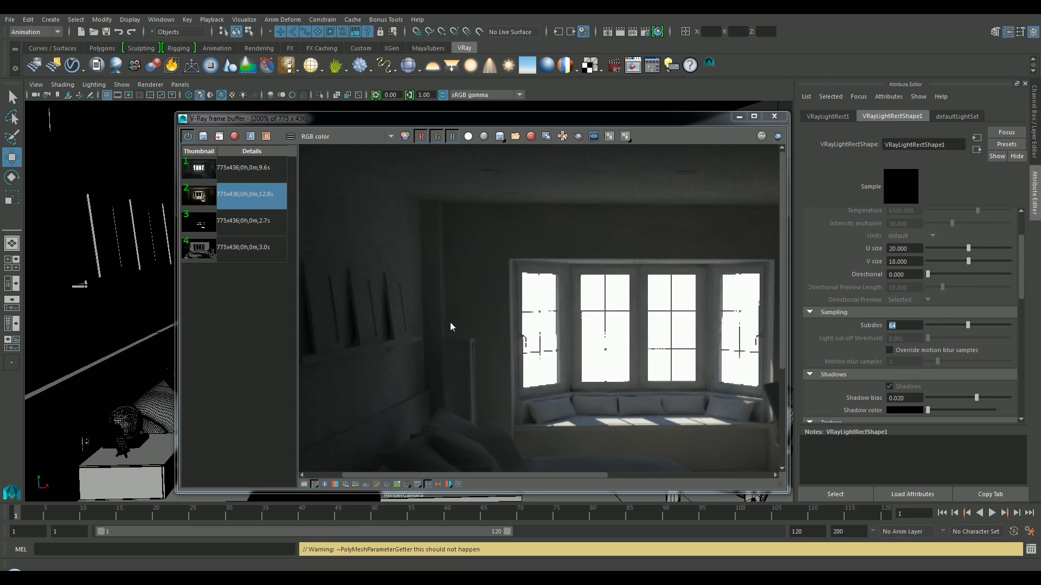
pyautogui.scroll(2, 878, 294)
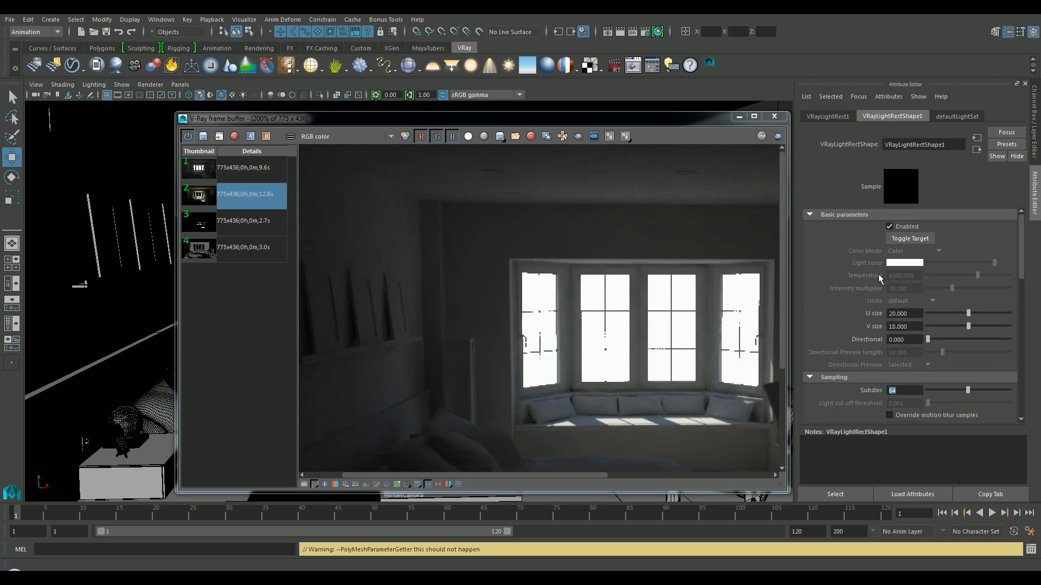
# Select the V-Ray sun outside the window and check the scene's light entries in the V-Ray Light Lister
pyautogui.moveTo(416, 118); pyautogui.dragTo(287, 430)
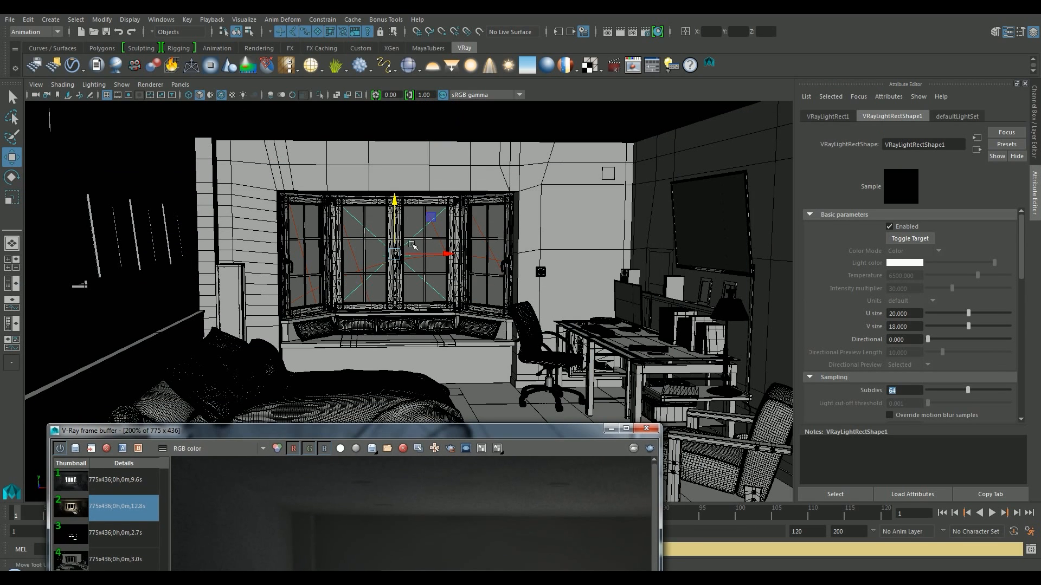
pyautogui.click(480, 224)
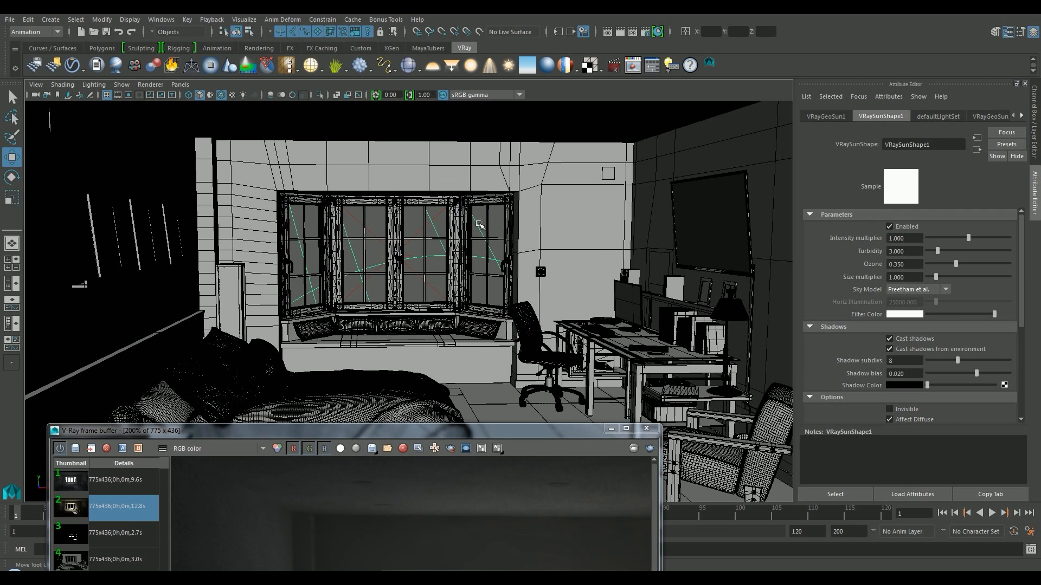
pyautogui.click(652, 66)
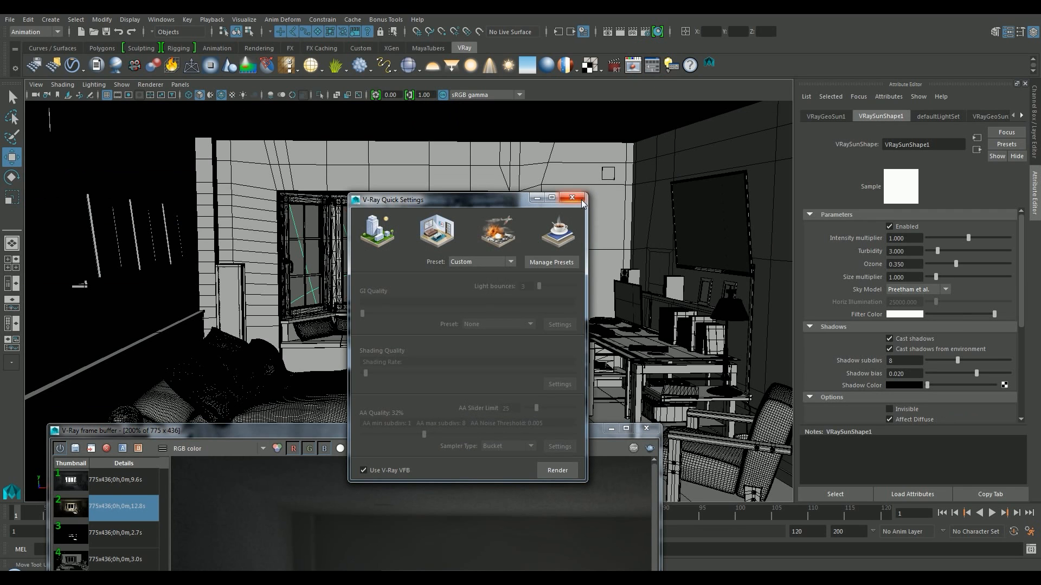
pyautogui.click(653, 66)
pyautogui.click(671, 66)
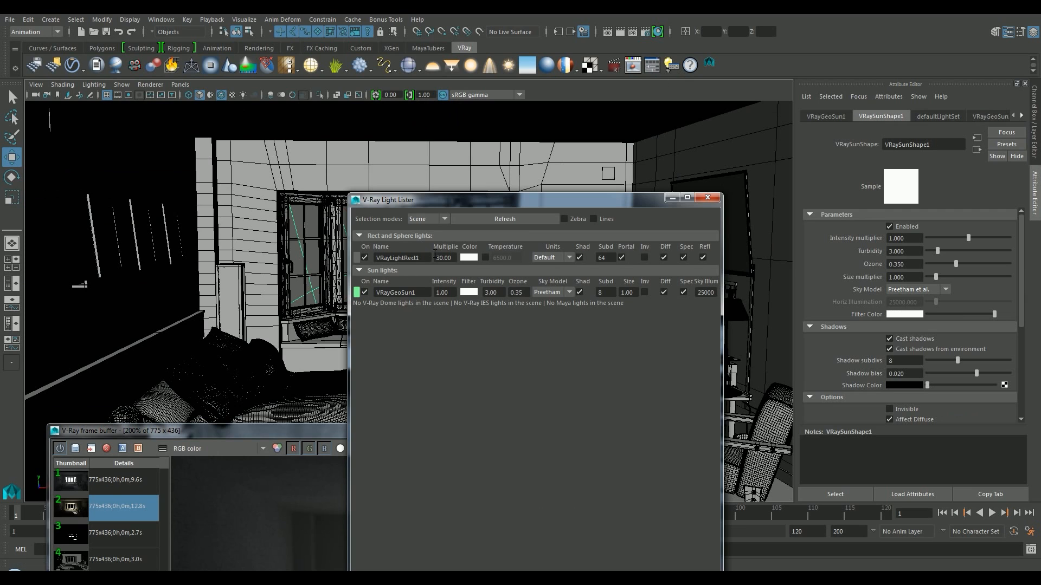
pyautogui.click(356, 257)
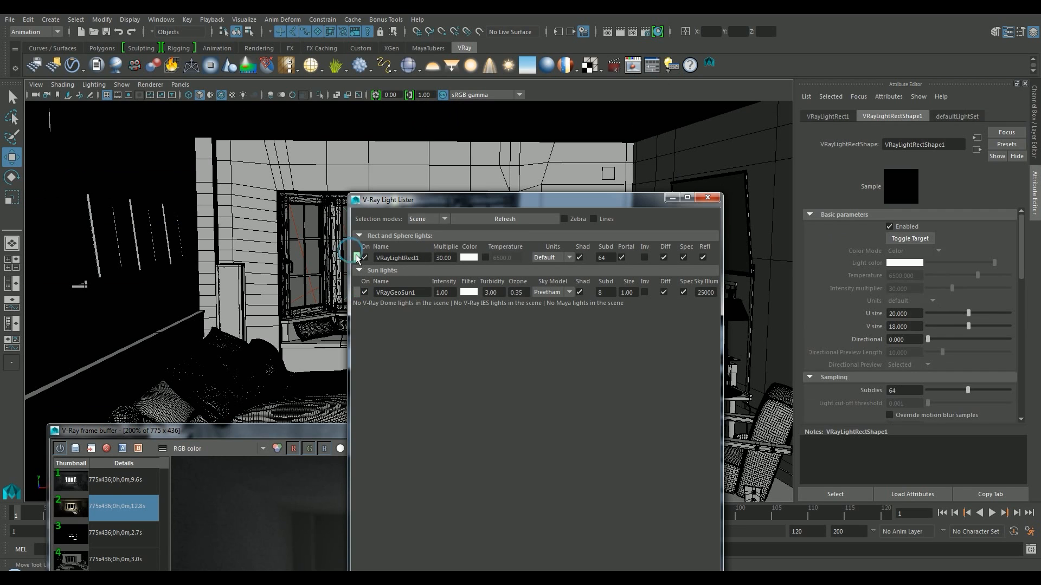
pyautogui.click(357, 293)
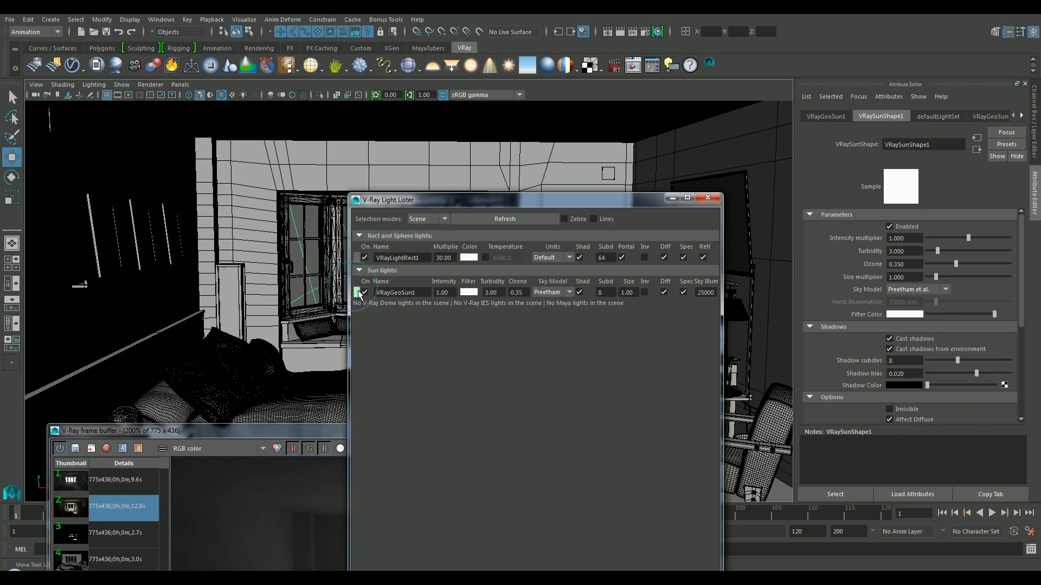
pyautogui.click(707, 198)
# Set the sun's shadow subdivs to 64 and close the V-Ray frame buffer
pyautogui.click(902, 362)
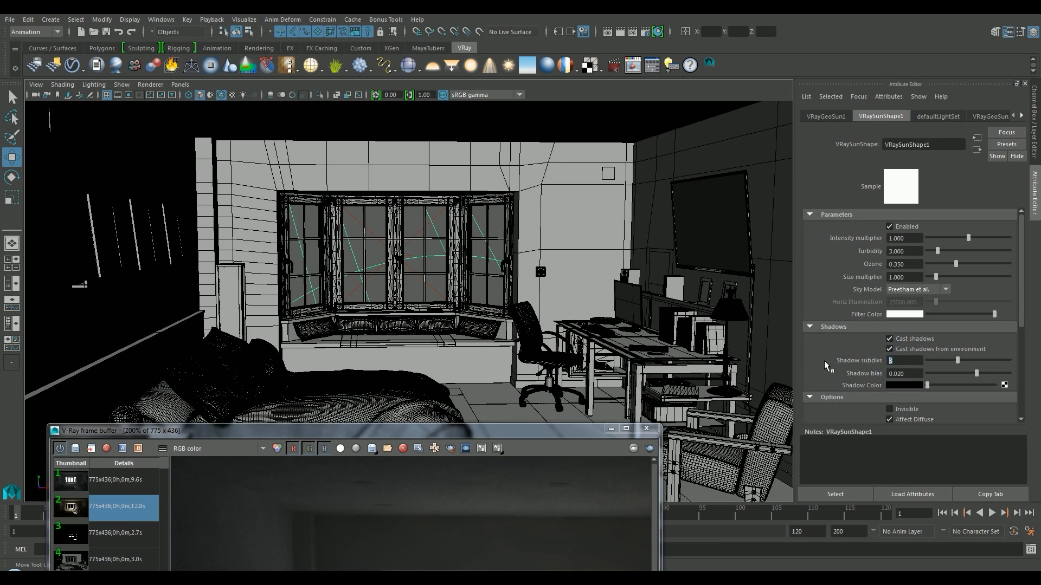
pyautogui.write('64')
pyautogui.press('Return')
pyautogui.moveTo(533, 435); pyautogui.dragTo(571, 142)
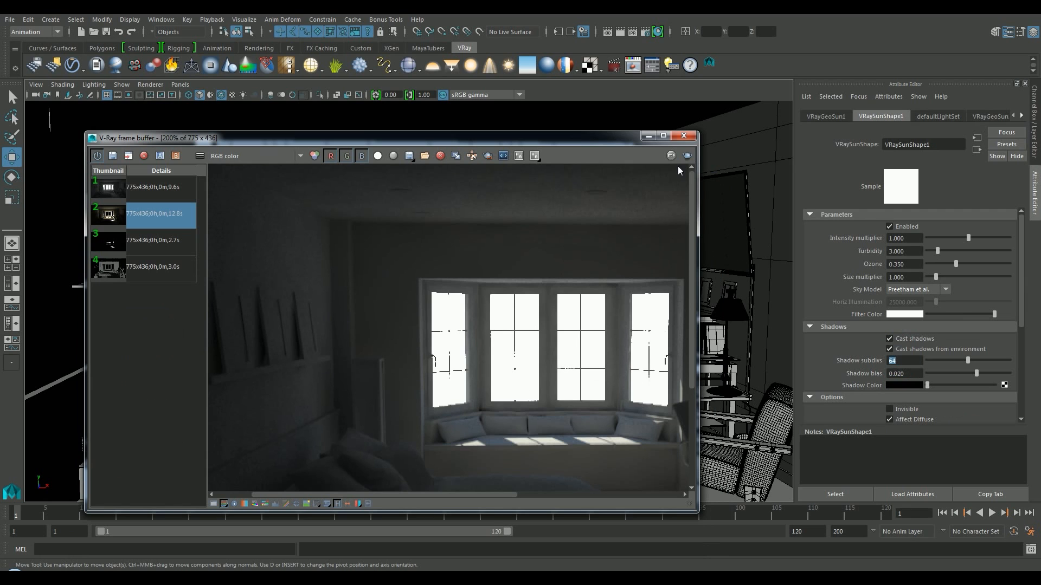
pyautogui.click(687, 136)
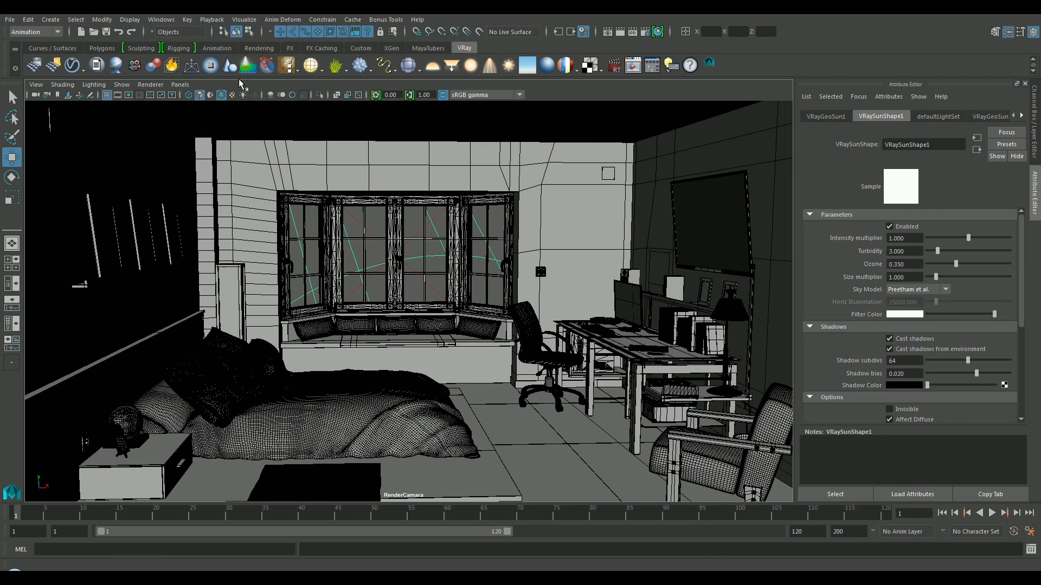
# In the persp view, duplicate the rectangular light outside the bay window and reduce the copy's U size to about 8.859
pyautogui.click(179, 84)
pyautogui.moveTo(193, 96)
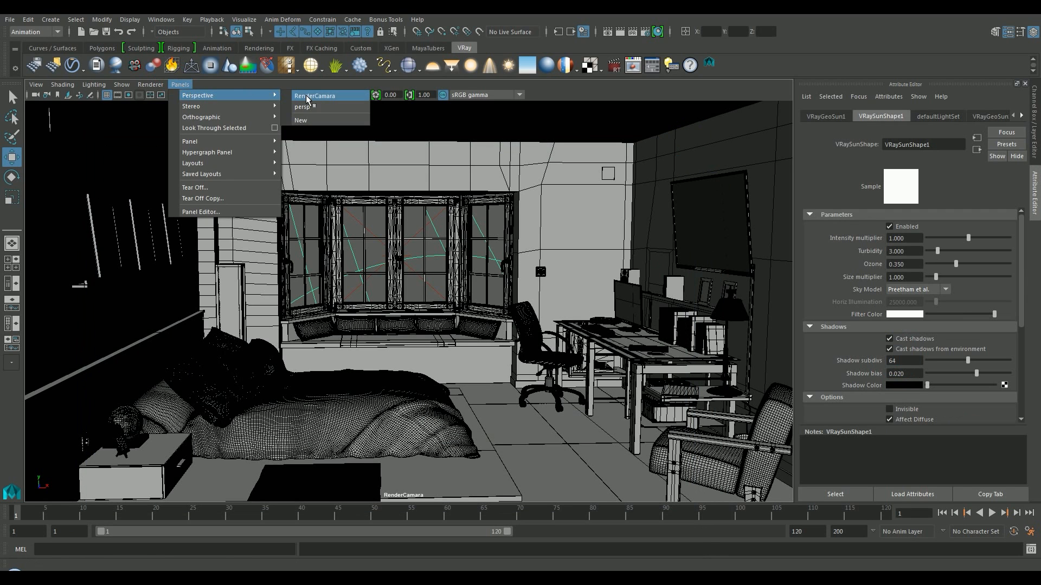
pyautogui.click(307, 97)
pyautogui.click(179, 85)
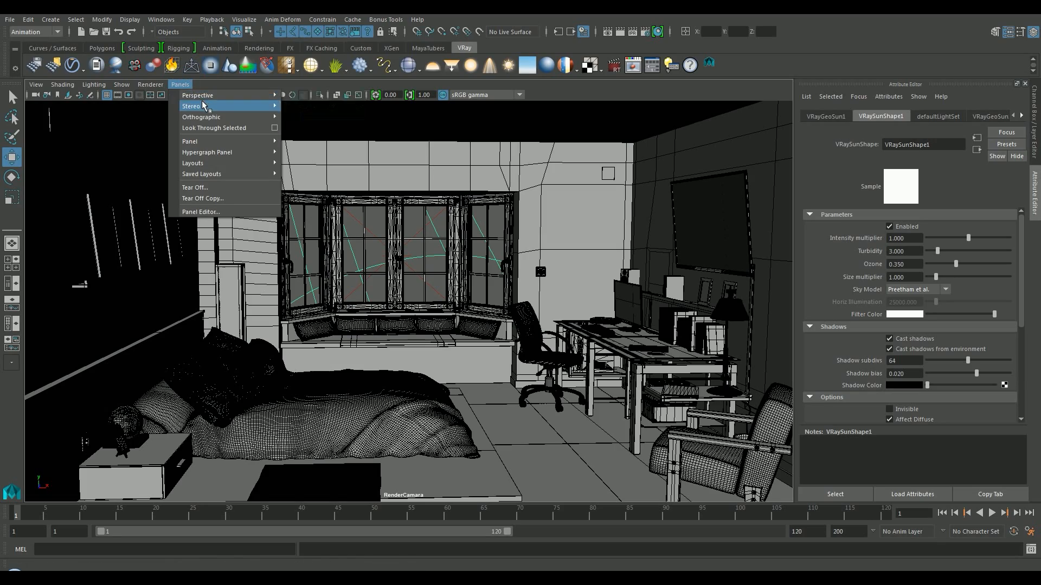
pyautogui.moveTo(253, 95)
pyautogui.click(302, 107)
pyautogui.keyDown('alt'); pyautogui.moveTo(580, 281); pyautogui.dragTo(578, 345); pyautogui.keyUp('alt')
pyautogui.click(466, 280)
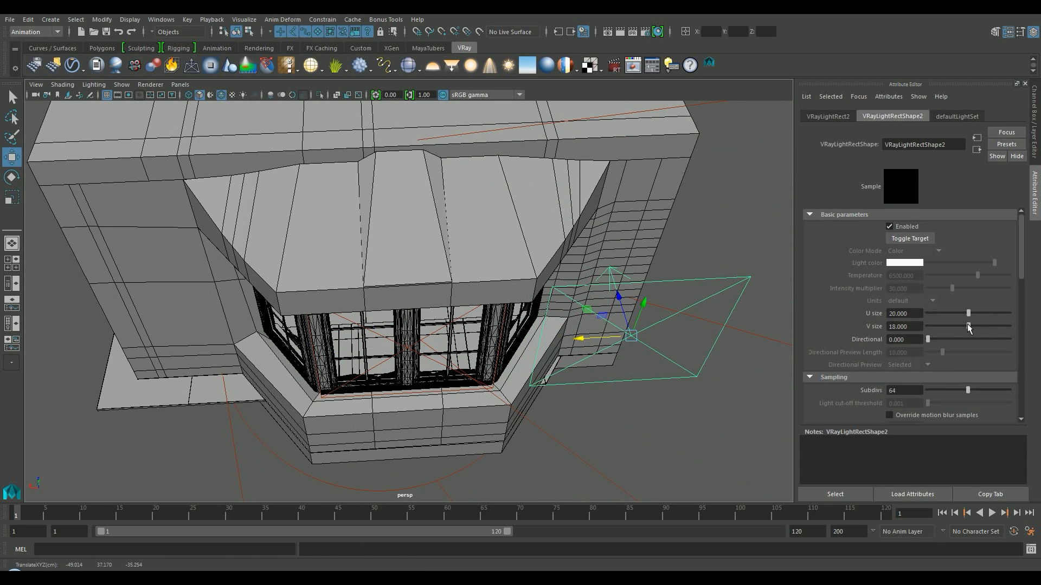
pyautogui.moveTo(968, 315); pyautogui.dragTo(945, 313)
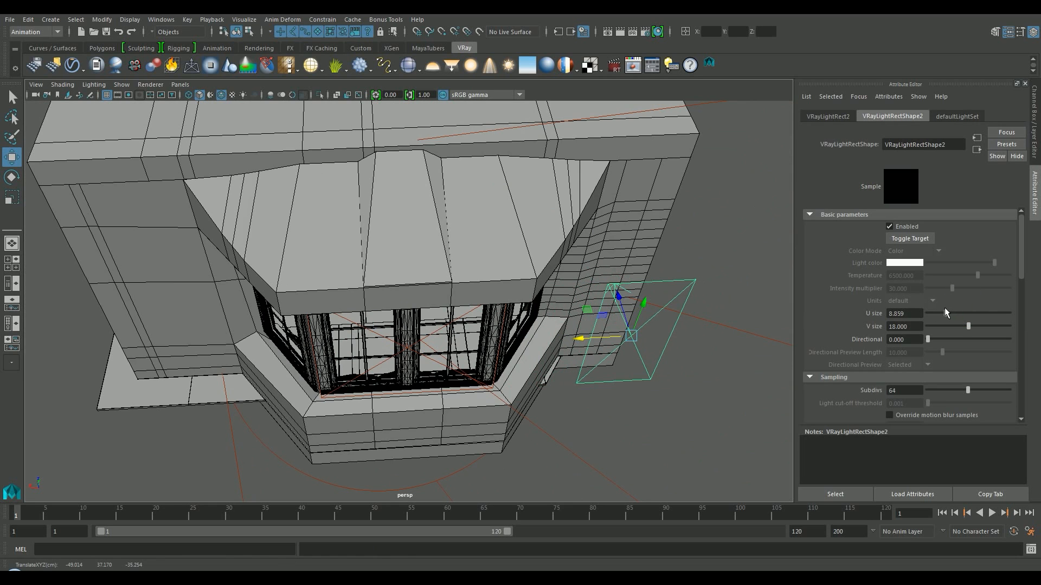
# Rotate the narrowed light about 120° around the vertical axis and move it to the bay's angled side window
pyautogui.press('r')
pyautogui.press('e')
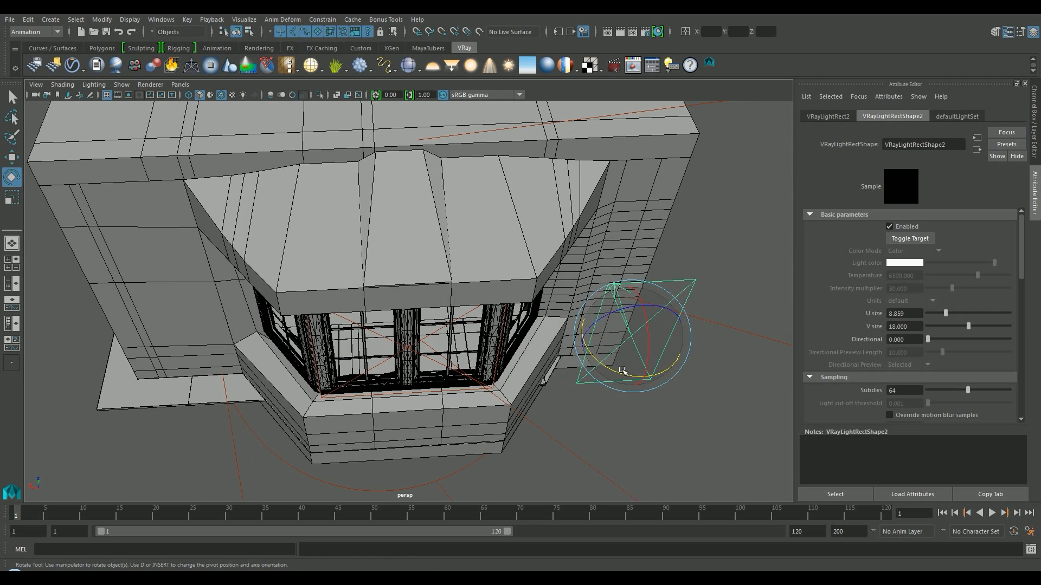
pyautogui.moveTo(611, 368); pyautogui.dragTo(655, 382)
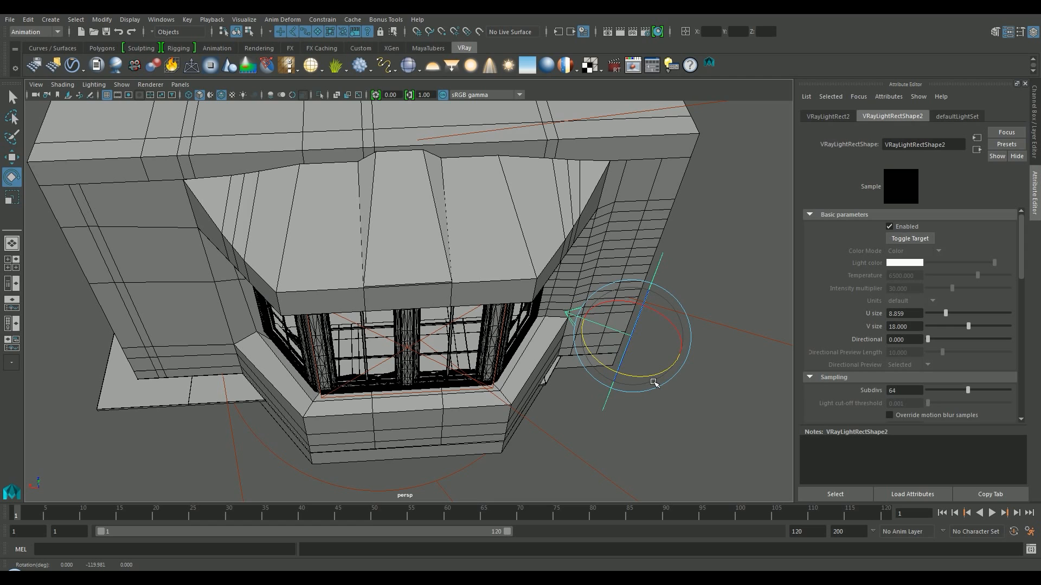
pyautogui.press('w')
pyautogui.moveTo(596, 313); pyautogui.dragTo(492, 282)
# Fine-tune the light's rotation so that it lies parallel to the angled side window
pyautogui.press('f')
pyautogui.keyDown('alt'); pyautogui.moveTo(581, 339); pyautogui.dragTo(458, 376); pyautogui.keyUp('alt')
pyautogui.press('e')
pyautogui.press('r')
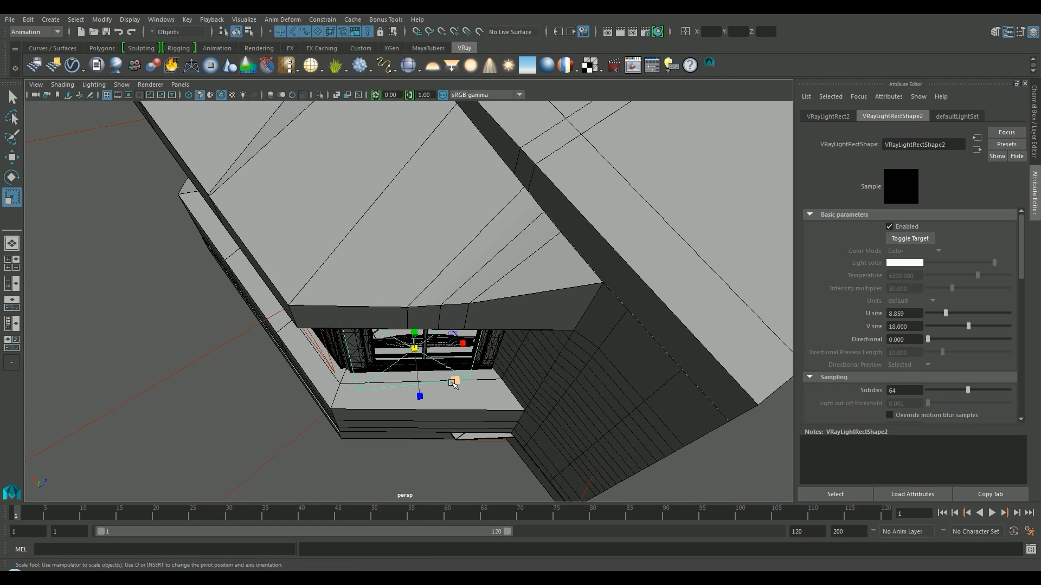
pyautogui.press('e')
pyautogui.moveTo(450, 378); pyautogui.dragTo(415, 344)
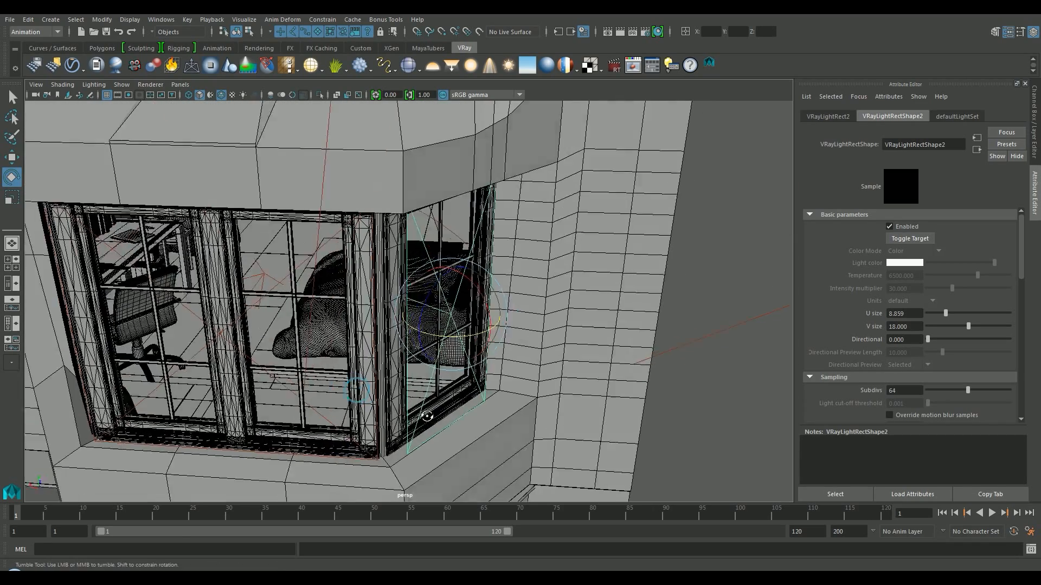
# Save the scene, duplicate the side-window light, and move the copy to the angled window at the opposite end of the bay
pyautogui.keyDown('alt'); pyautogui.moveTo(390, 412); pyautogui.dragTo(454, 418); pyautogui.keyUp('alt')
pyautogui.hotkey('ctrl', 's')
pyautogui.press('e')
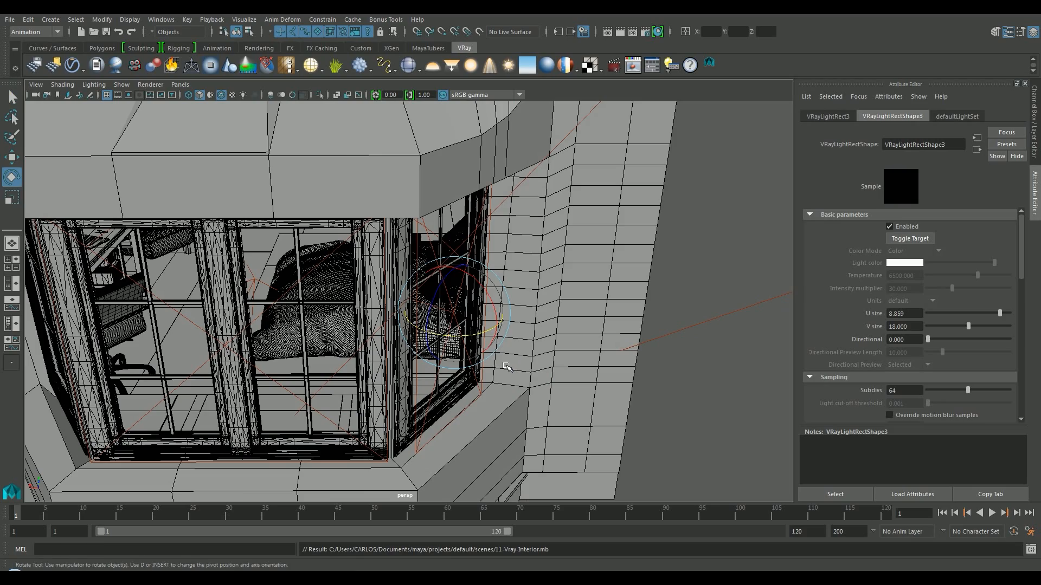
pyautogui.press('w')
pyautogui.keyDown('alt'); pyautogui.moveTo(422, 316); pyautogui.dragTo(728, 371); pyautogui.keyUp('alt')
pyautogui.moveTo(561, 322); pyautogui.dragTo(336, 323)
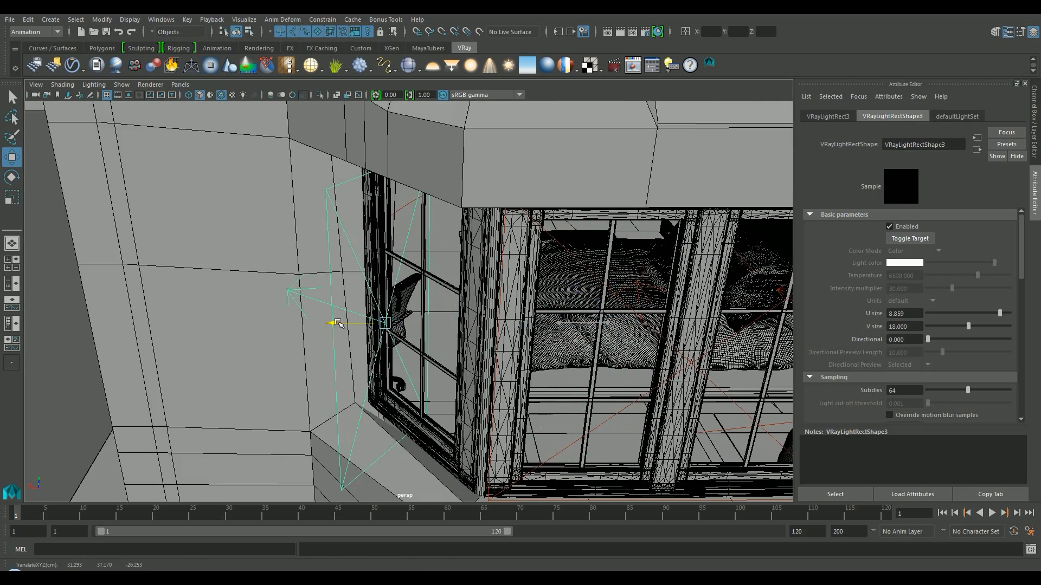
# Rotate the second side light to align with its angled window and face into the room
pyautogui.press('e')
pyautogui.moveTo(416, 343); pyautogui.dragTo(323, 354)
pyautogui.hotkey('ctrl', 'z')
pyautogui.moveTo(416, 344); pyautogui.dragTo(343, 347)
pyautogui.moveTo(343, 346); pyautogui.dragTo(649, 430)
pyautogui.keyDown('alt'); pyautogui.moveTo(562, 309); pyautogui.dragTo(356, 320, button='right'); pyautogui.keyUp('alt')
pyautogui.keyDown('alt'); pyautogui.moveTo(351, 320); pyautogui.dragTo(379, 295); pyautogui.keyUp('alt')
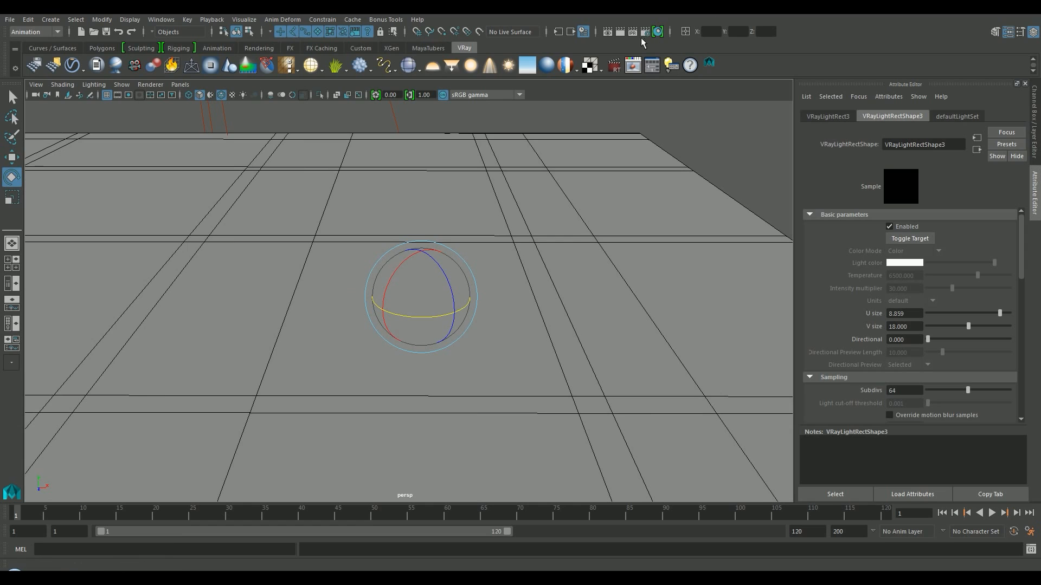
# Return to the RenderCamara view and disable the vignetting effect in the camera's V-Ray physical camera attributes
pyautogui.click(181, 86)
pyautogui.moveTo(191, 96)
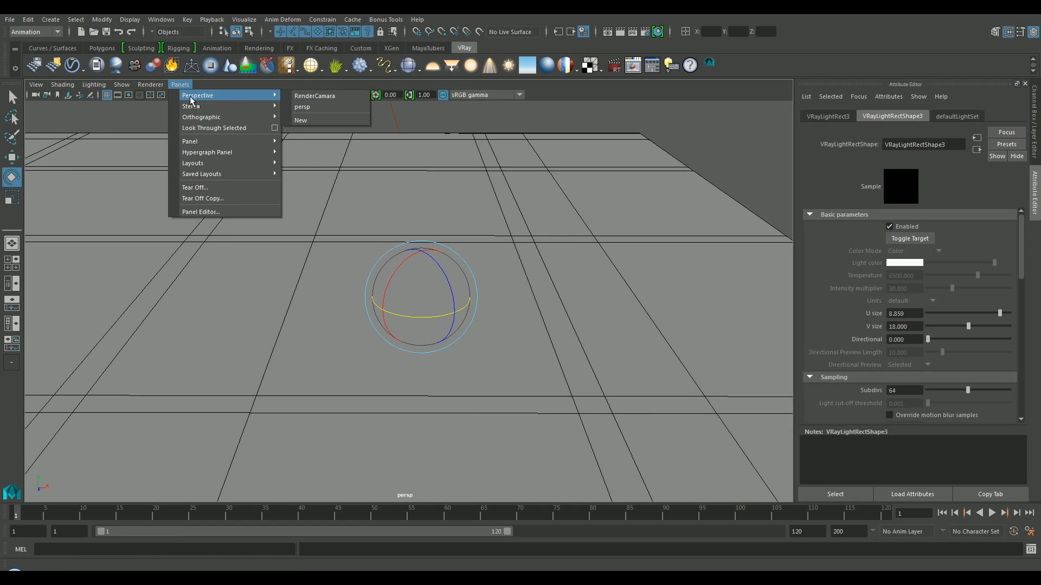
pyautogui.click(324, 96)
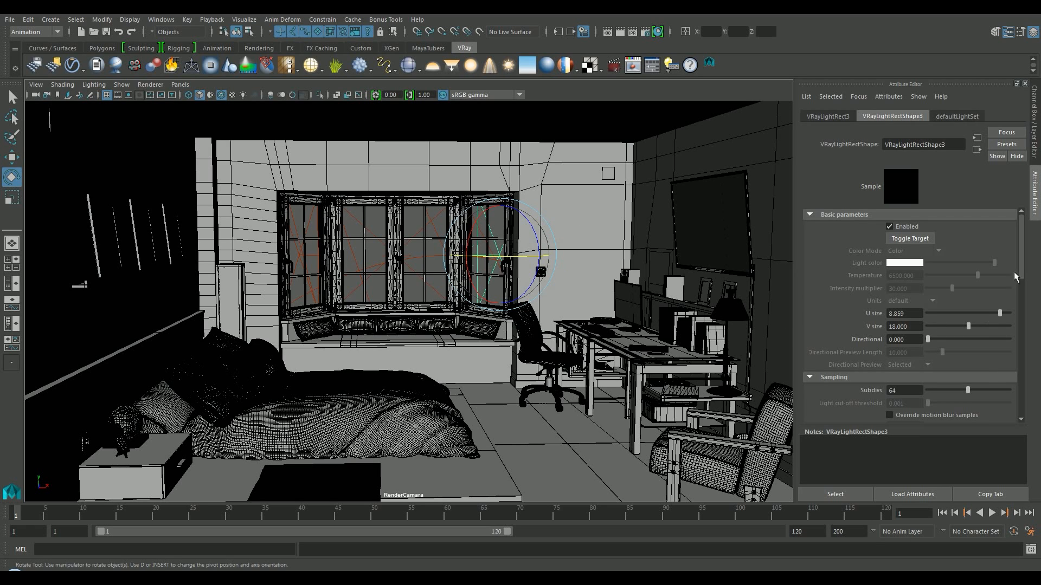
pyautogui.moveTo(1019, 253); pyautogui.dragTo(1020, 285)
pyautogui.click(37, 97)
pyautogui.scroll(-5, 956, 342)
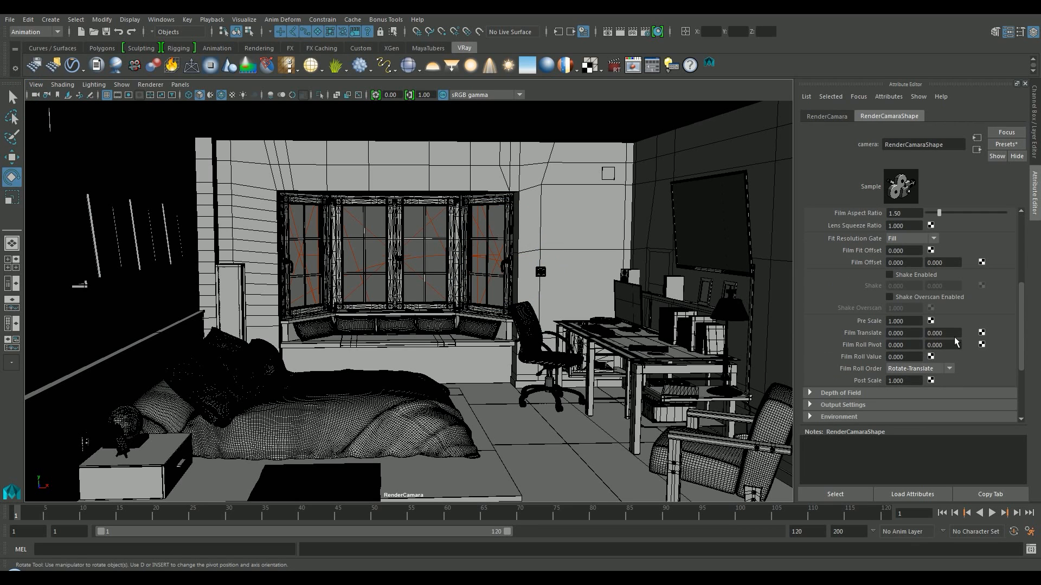
pyautogui.scroll(-3, 956, 341)
pyautogui.click(818, 415)
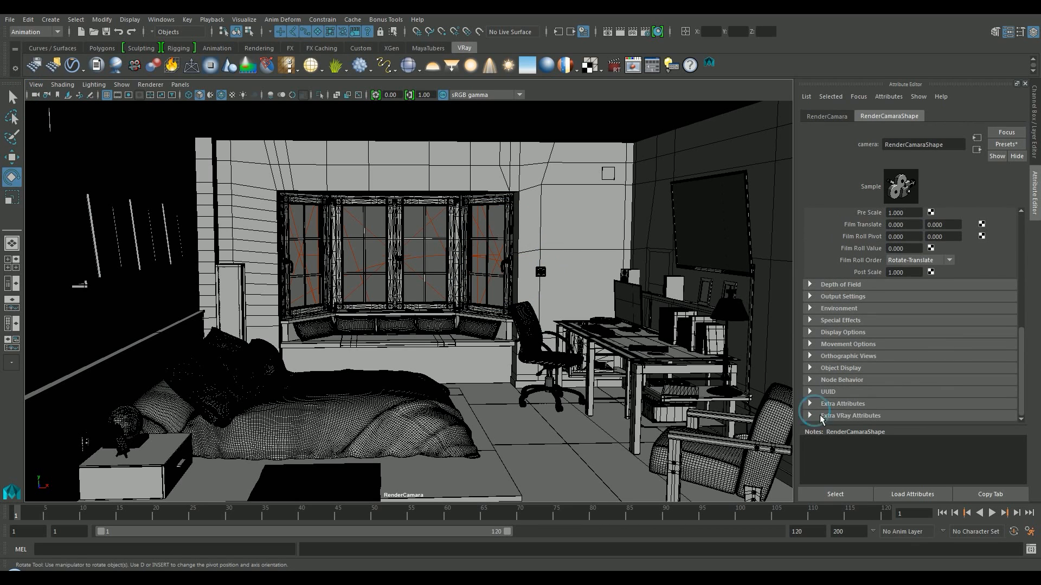
pyautogui.scroll(-3, 893, 359)
pyautogui.scroll(-10, 895, 363)
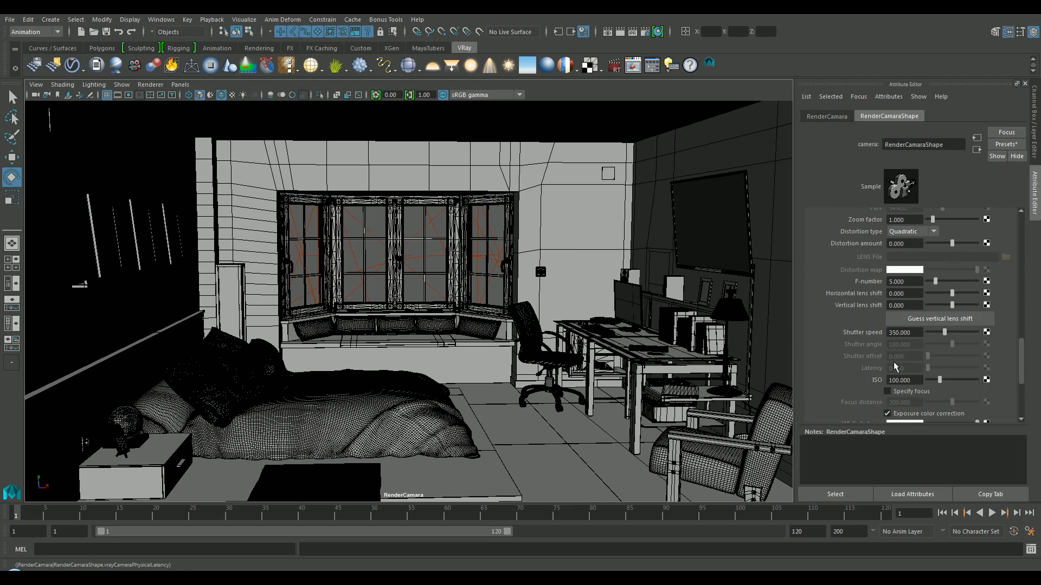
pyautogui.scroll(-2, 895, 366)
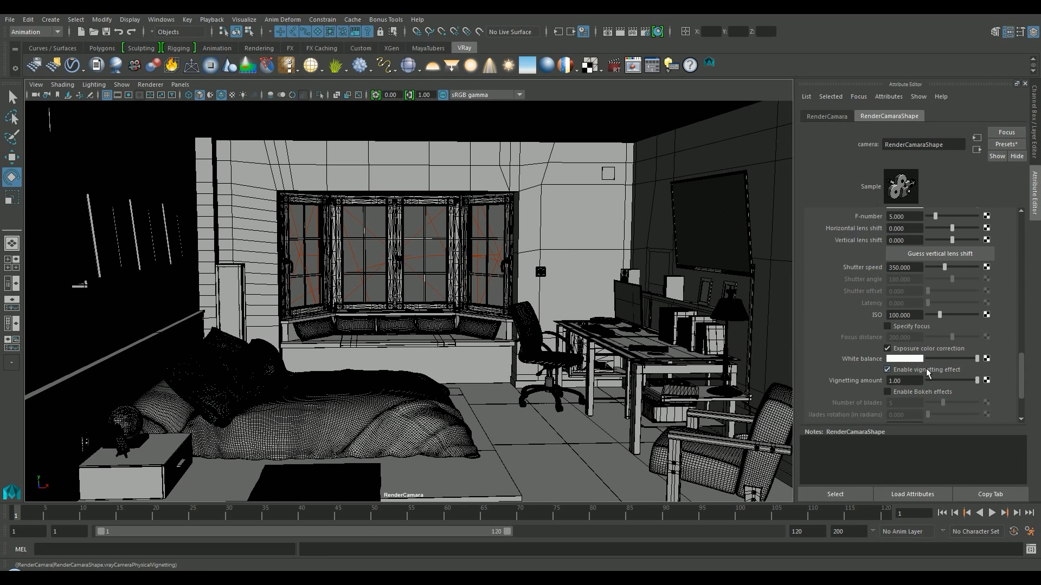
pyautogui.click(887, 371)
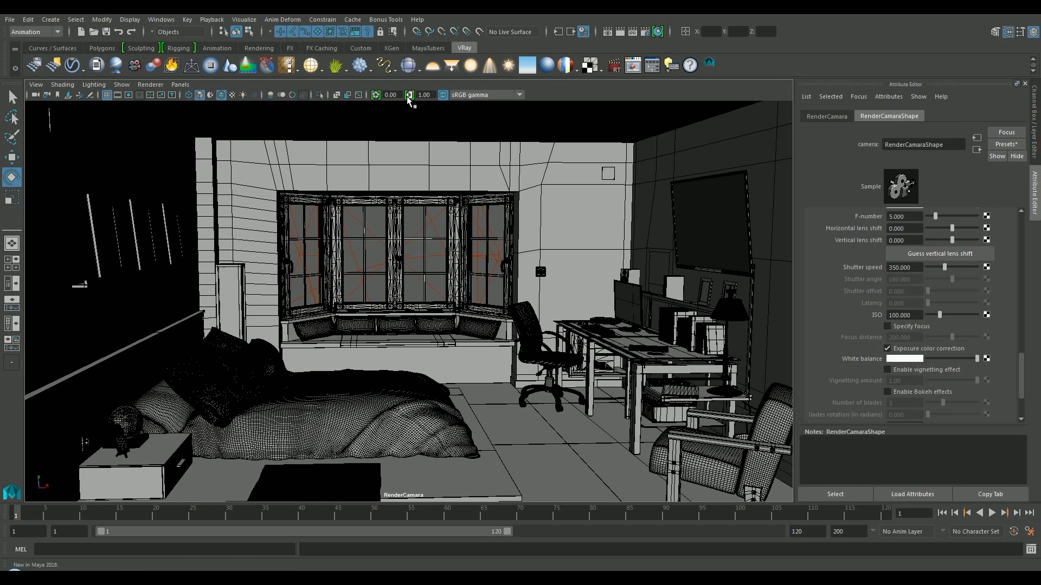
# Set the physical camera's shutter speed to 400, render the room, and inspect the result
pyautogui.scroll(2, 914, 278)
pyautogui.doubleClick(915, 300)
pyautogui.write('4000')
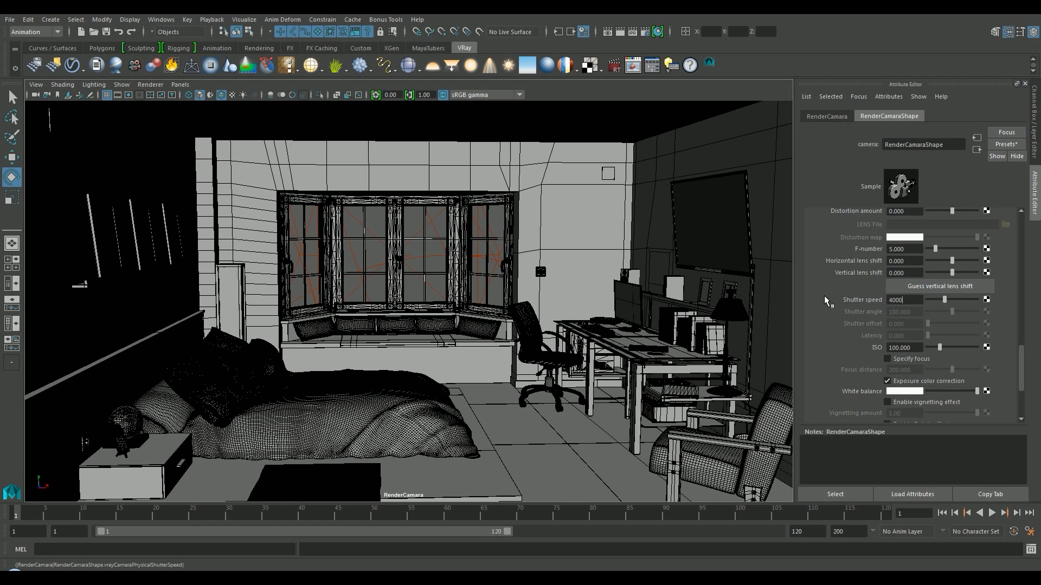
pyautogui.press('Return')
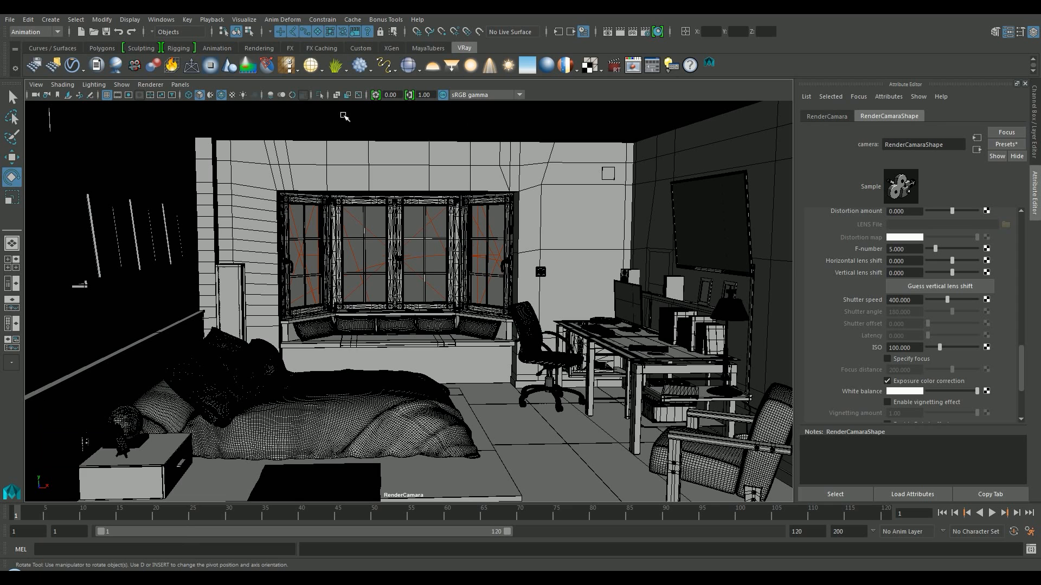
pyautogui.click(612, 32)
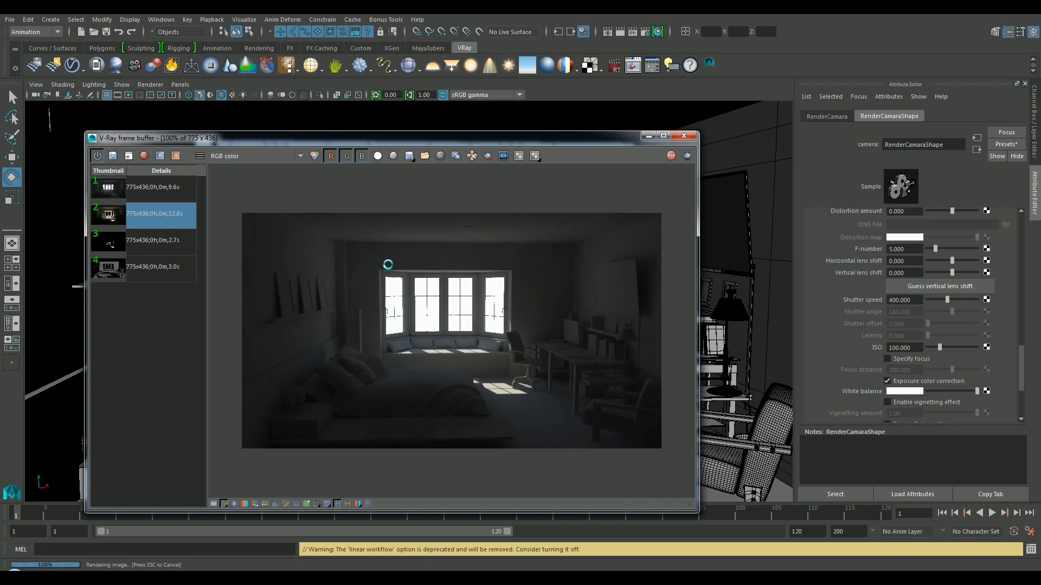
pyautogui.scroll(2, 405, 302)
pyautogui.scroll(-1, 405, 298)
pyautogui.moveTo(305, 136); pyautogui.dragTo(311, 113)
pyautogui.scroll(-1, 399, 287)
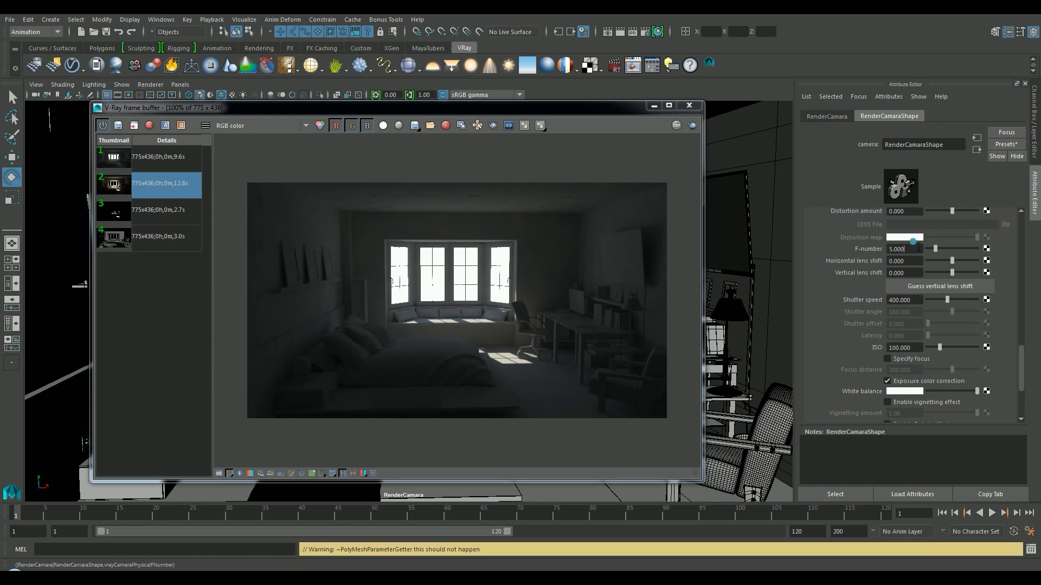
# Set the camera's F-number to 4 and shutter speed to about 685.393, and render again
pyautogui.moveTo(907, 248); pyautogui.dragTo(851, 243)
pyautogui.write('4')
pyautogui.press('Return')
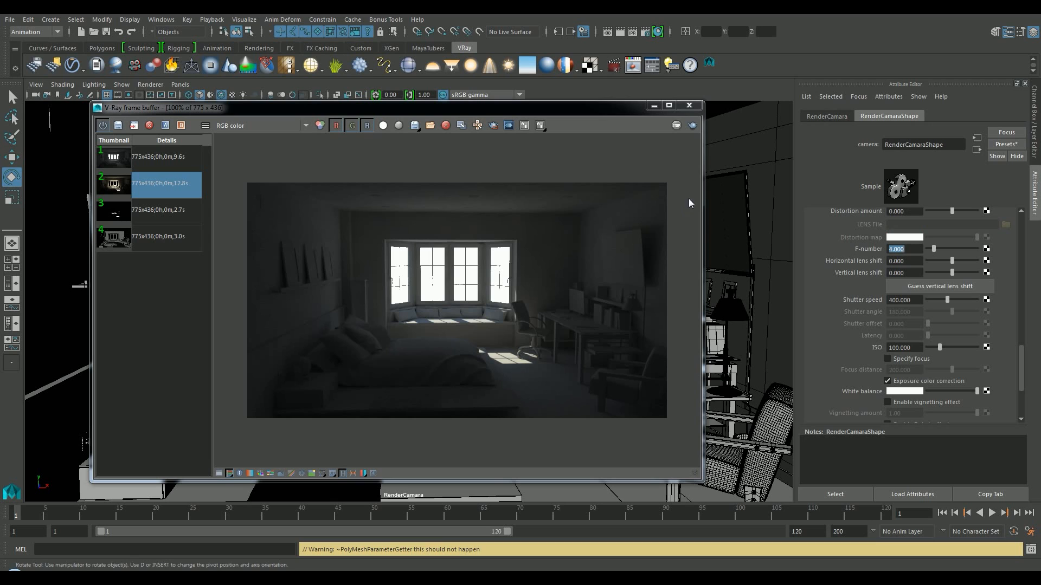
pyautogui.moveTo(947, 302); pyautogui.dragTo(961, 302)
pyautogui.click(687, 124)
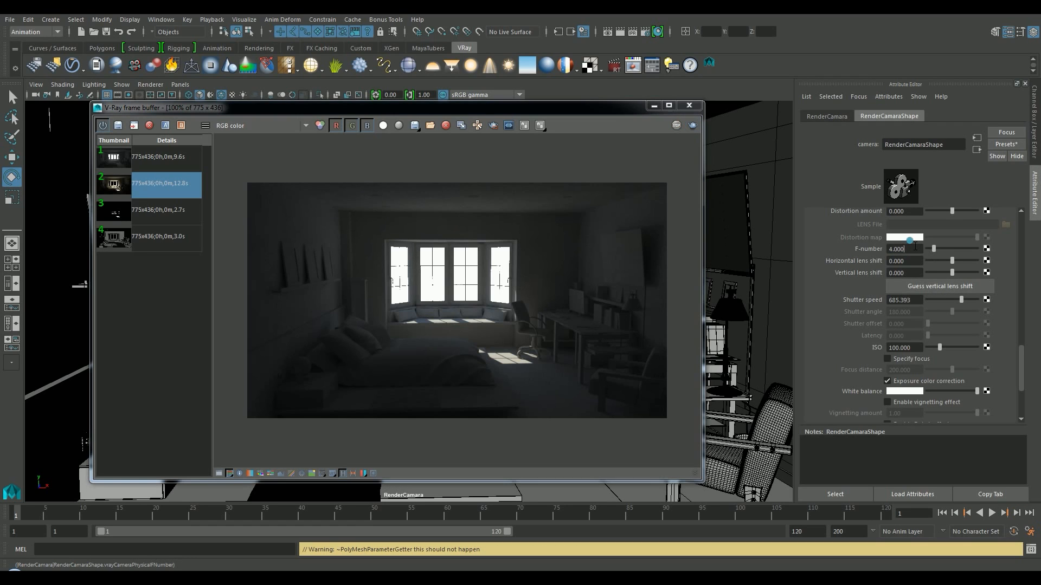
# Set the camera's F-number to 8 and render the room again
pyautogui.write('8')
pyautogui.press('Return')
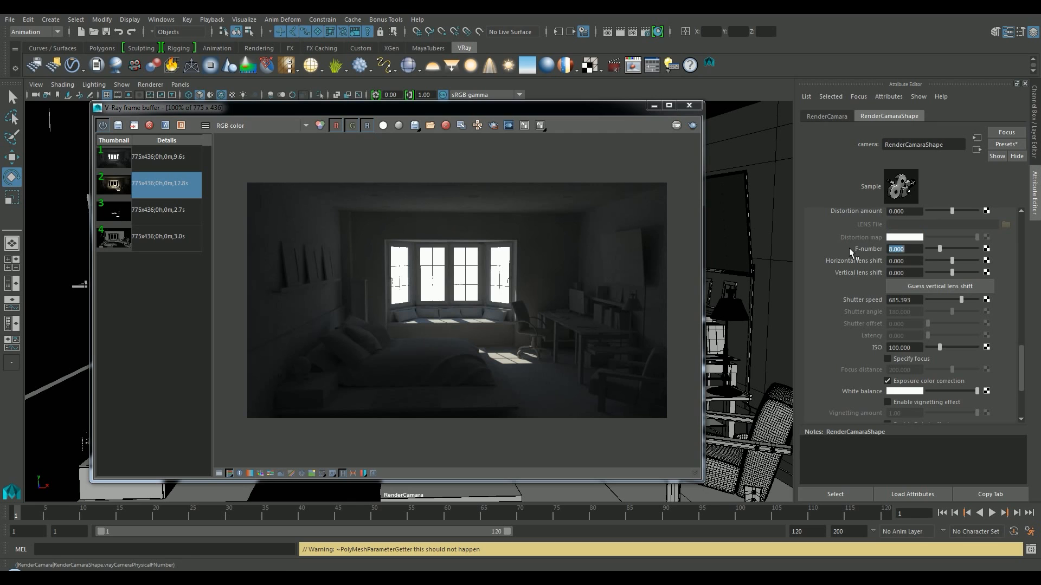
pyautogui.click(691, 126)
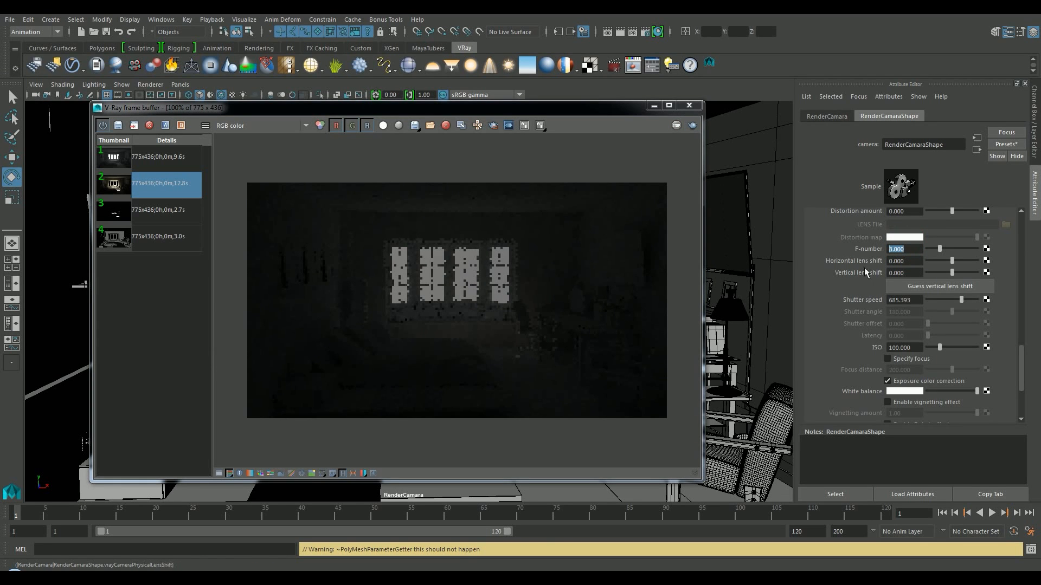
# Set the physical camera's shutter speed to 200 and ISO to 300, and render the room again
pyautogui.click(921, 300)
pyautogui.write('100')
pyautogui.press('BackSpace')
pyautogui.press('BackSpace')
pyautogui.press('BackSpace')
pyautogui.write('20')
pyautogui.press('BackSpace')
pyautogui.press('BackSpace')
pyautogui.write('200')
pyautogui.press('Tab')
pyautogui.write('300')
pyautogui.press('Tab')
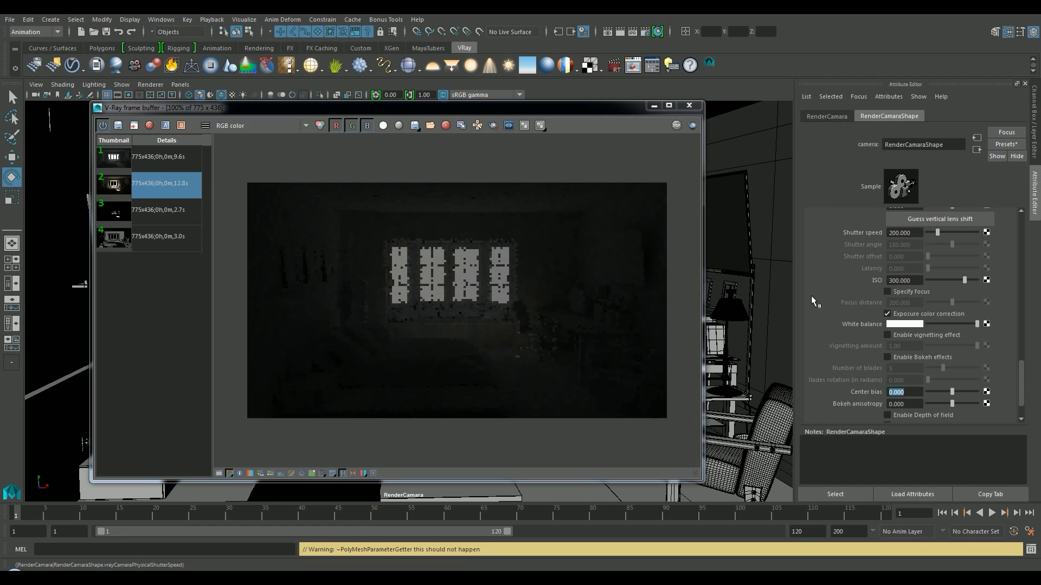
pyautogui.click(695, 126)
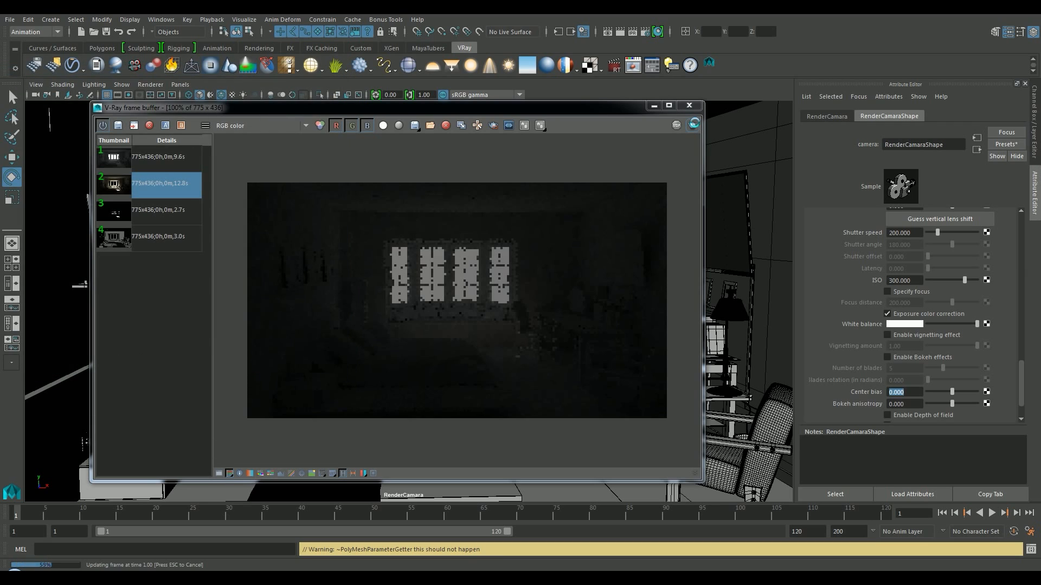
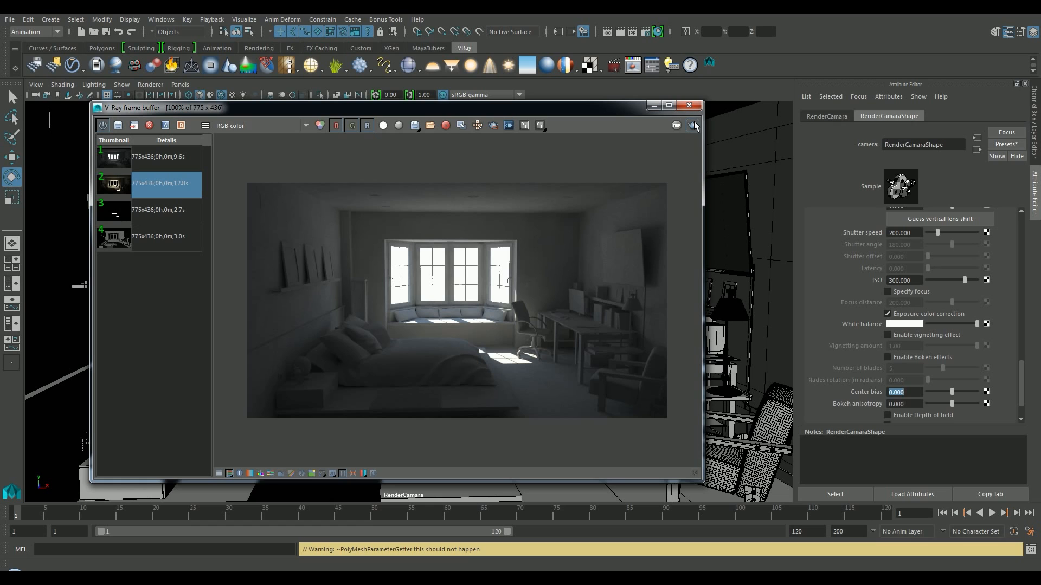
# Examine the walls, ceiling and window area of the render up close for noise and close the frame buffer
pyautogui.scroll(1, 386, 279)
pyautogui.scroll(-1, 386, 279)
pyautogui.scroll(3, 305, 211)
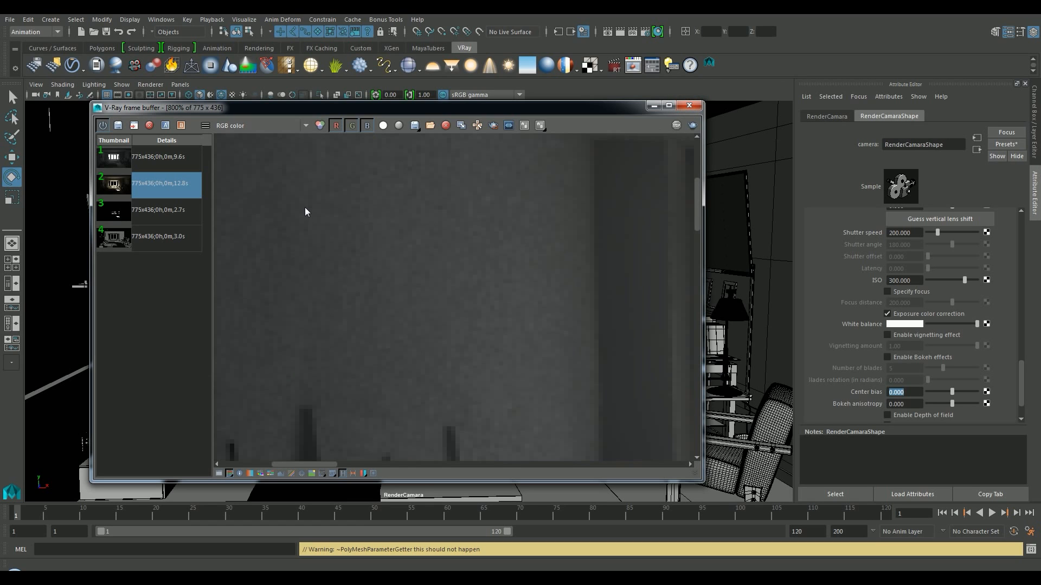
pyautogui.moveTo(569, 204); pyautogui.dragTo(469, 370, button='middle')
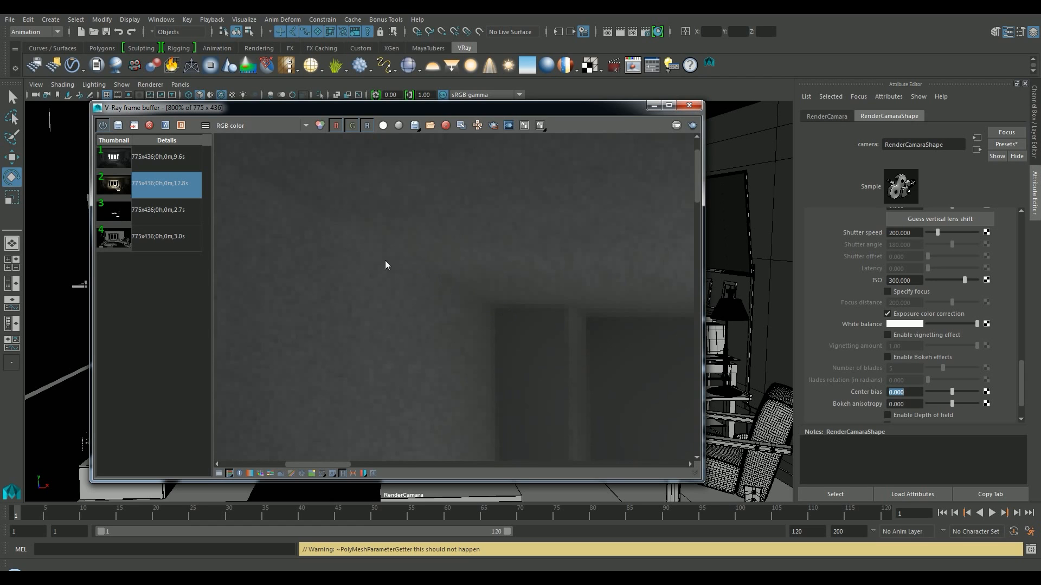
pyautogui.scroll(-2, 467, 319)
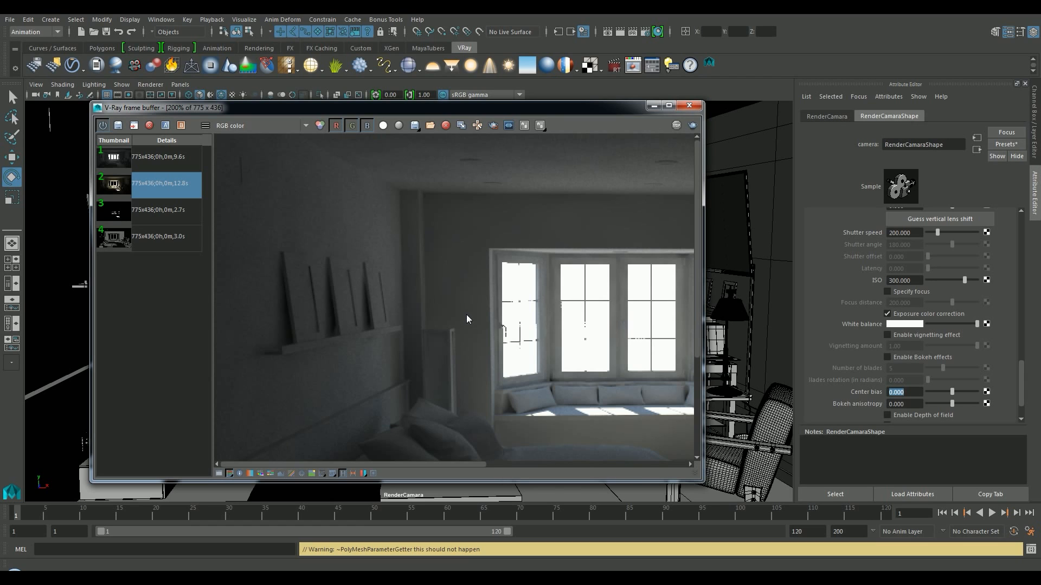
pyautogui.click(697, 108)
pyautogui.click(644, 31)
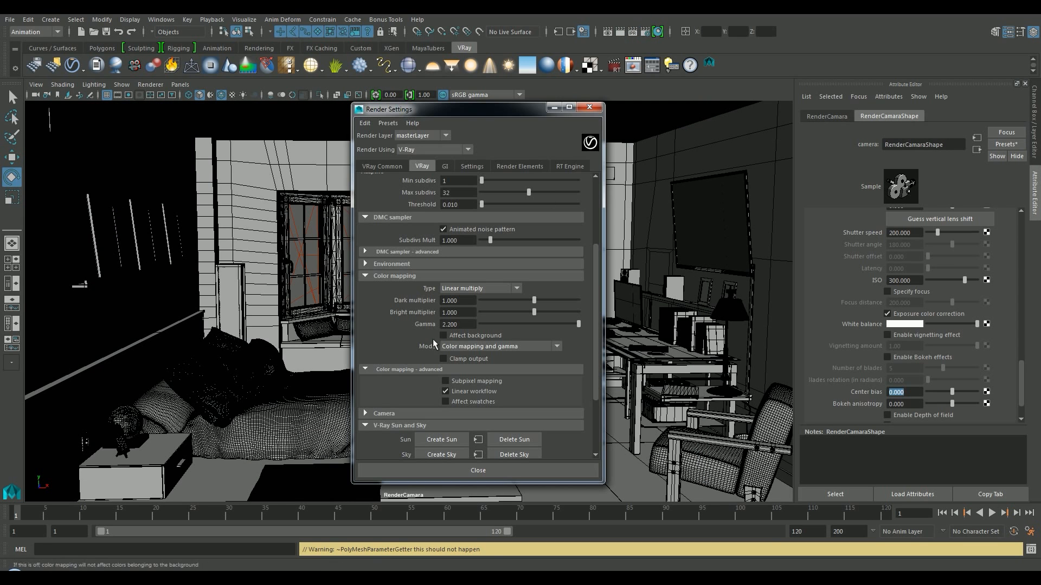
pyautogui.moveTo(450, 113); pyautogui.dragTo(360, 116)
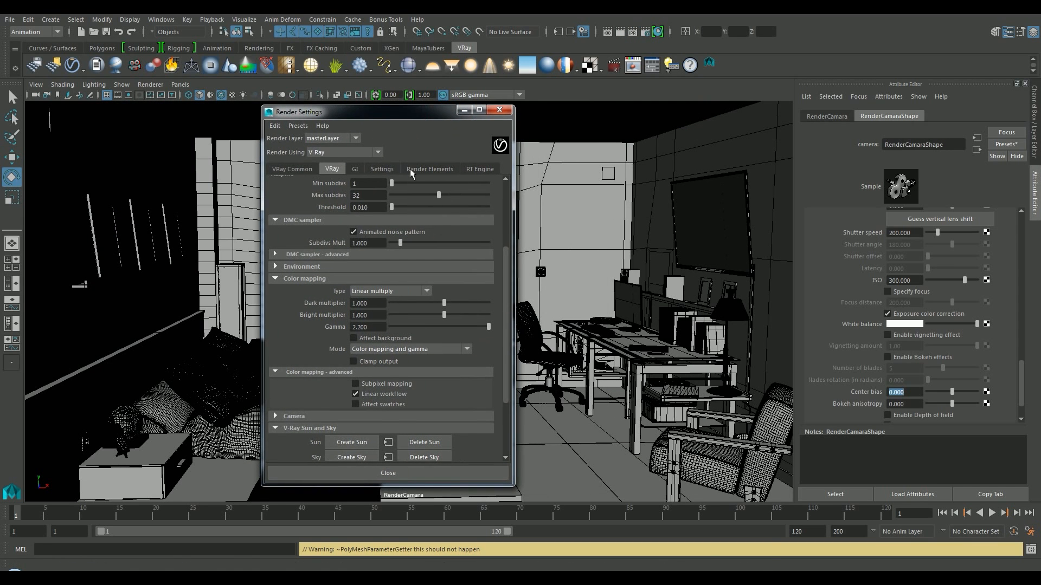
pyautogui.click(499, 109)
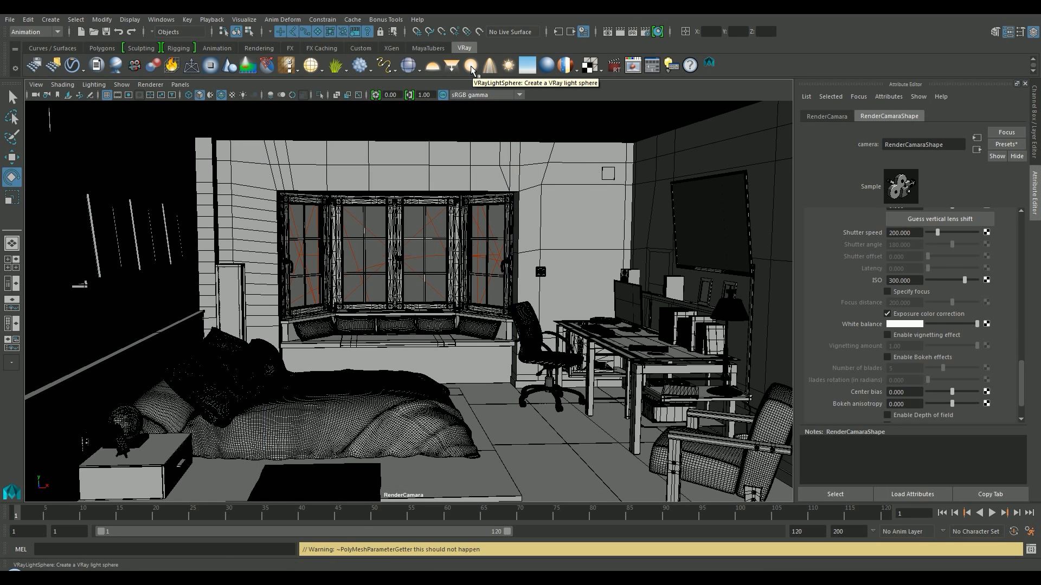
# Create a V-Ray sphere light and set its radius to 2
pyautogui.click(471, 67)
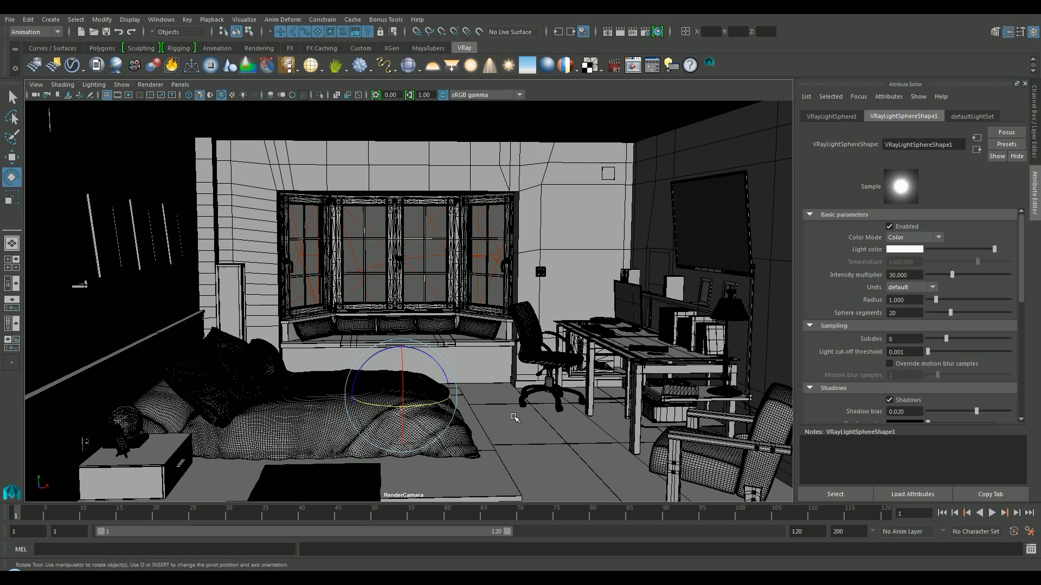
pyautogui.doubleClick(913, 300)
pyautogui.write('2')
pyautogui.press('Return')
# Switch the sphere light's color mode to Temperature at about 2510 and set its intensity multiplier to 250
pyautogui.click(938, 238)
pyautogui.click(928, 257)
pyautogui.moveTo(984, 262); pyautogui.dragTo(856, 276)
pyautogui.click(904, 275)
pyautogui.write('2500')
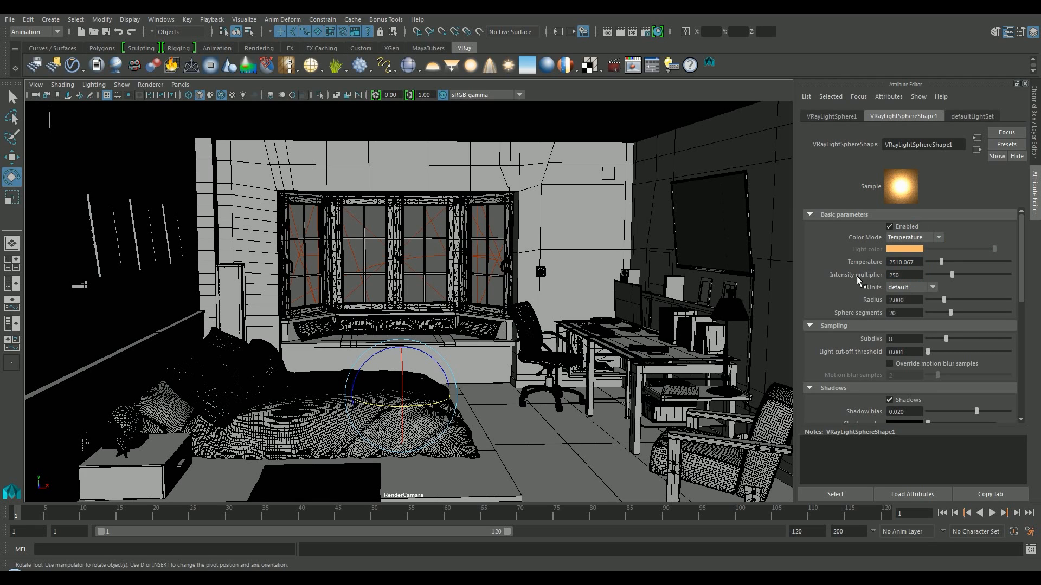
pyautogui.press('BackSpace')
pyautogui.press('Return')
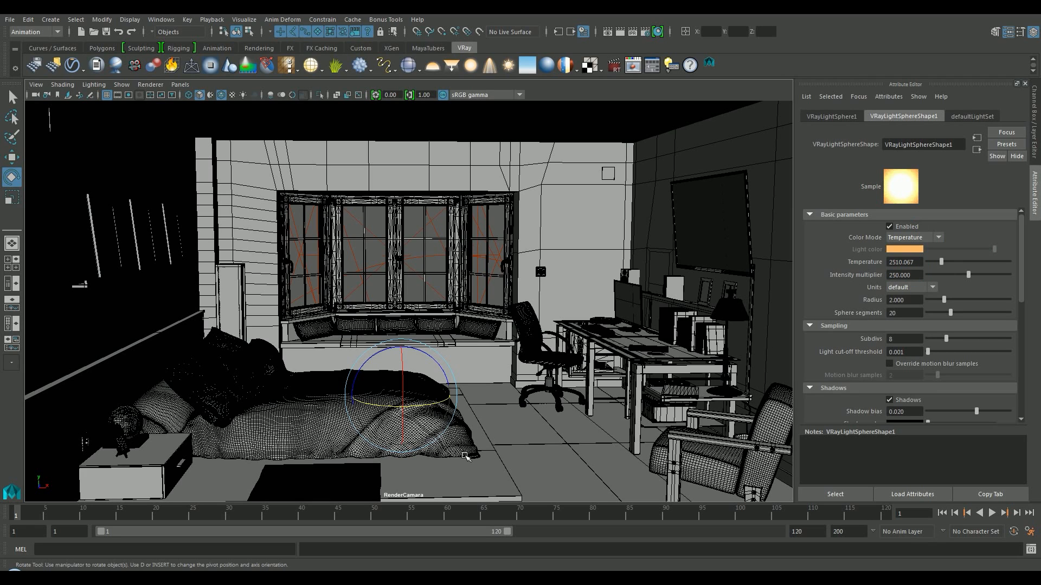
# Set the sphere light's sphere segments to 32 and its intensity multiplier to 1
pyautogui.moveTo(914, 313); pyautogui.dragTo(852, 315)
pyautogui.write('62')
pyautogui.press('Return')
pyautogui.doubleClick(920, 275)
pyautogui.write('1')
pyautogui.press('Return')
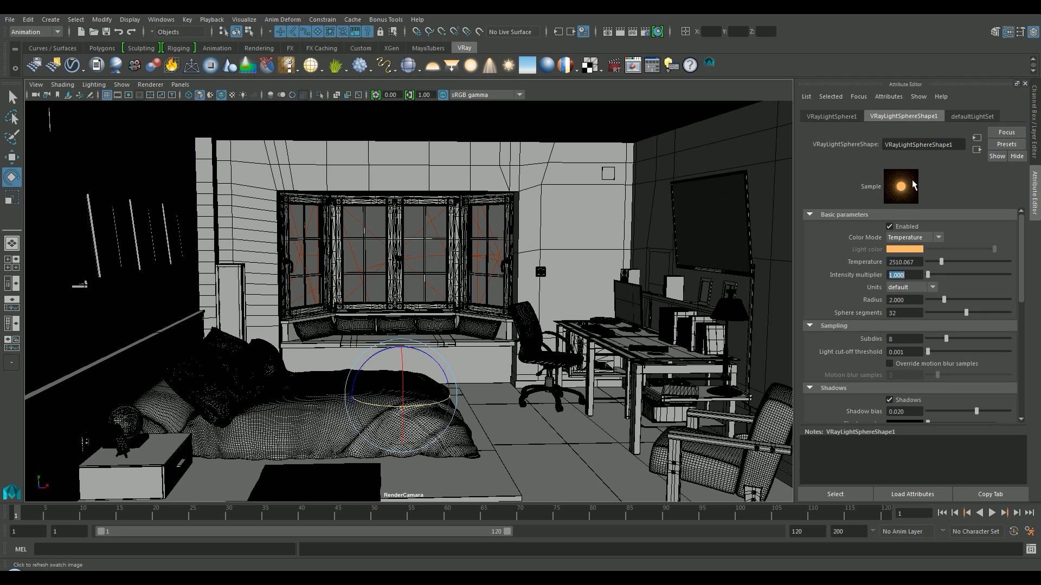
# Set the sphere light's sampling subdivs to 100 and its intensity multiplier to 250
pyautogui.click(899, 338)
pyautogui.press('BackSpace')
pyautogui.write('100')
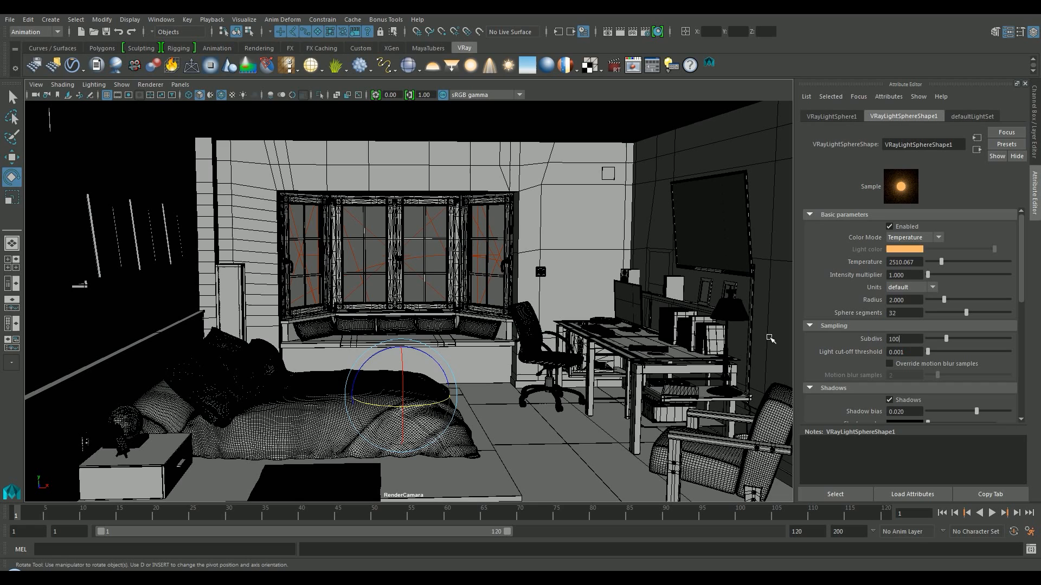
pyautogui.press('Return')
pyautogui.doubleClick(913, 275)
pyautogui.write('250')
pyautogui.press('Return')
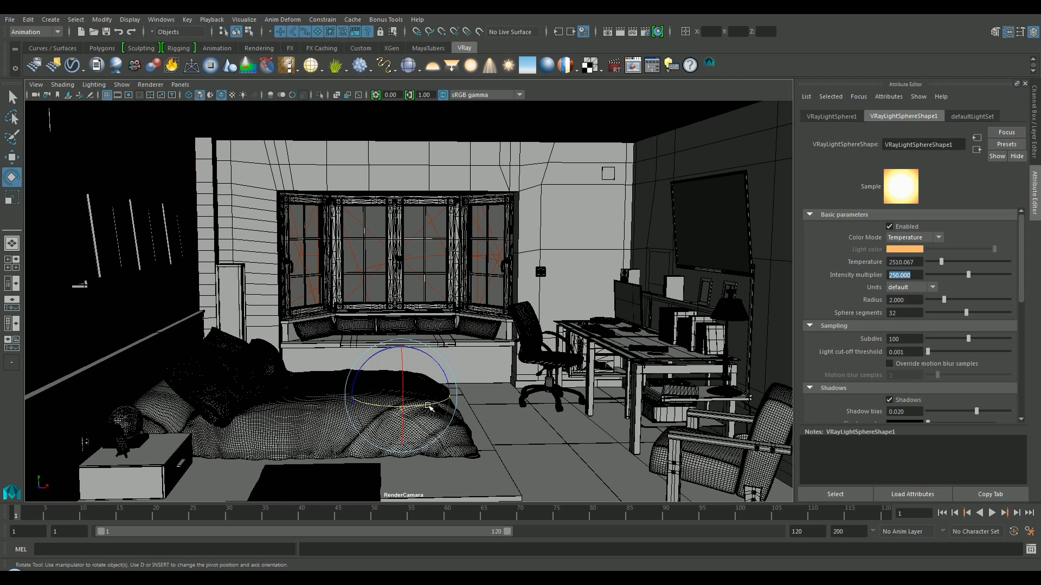
# Move the sphere light across the room to the desk lamp and raise it to the lampshade's height in the front view
pyautogui.press('w')
pyautogui.moveTo(446, 397); pyautogui.dragTo(696, 407)
pyautogui.moveTo(644, 329); pyautogui.dragTo(646, 262)
pyautogui.press('space')
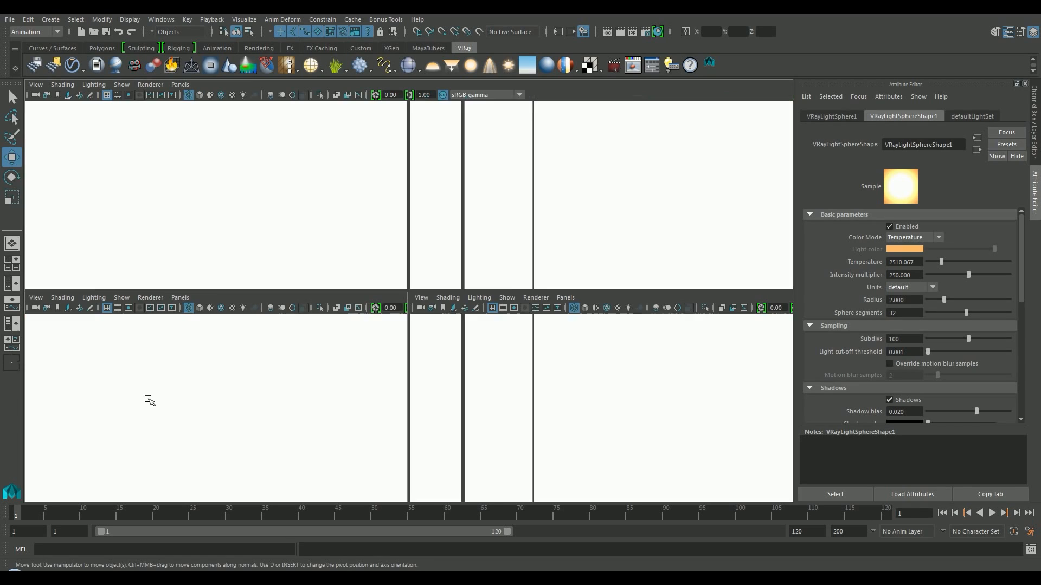
pyautogui.press('space')
pyautogui.scroll(5, 535, 335)
pyautogui.scroll(1, 534, 335)
pyautogui.moveTo(288, 360); pyautogui.dragTo(234, 360)
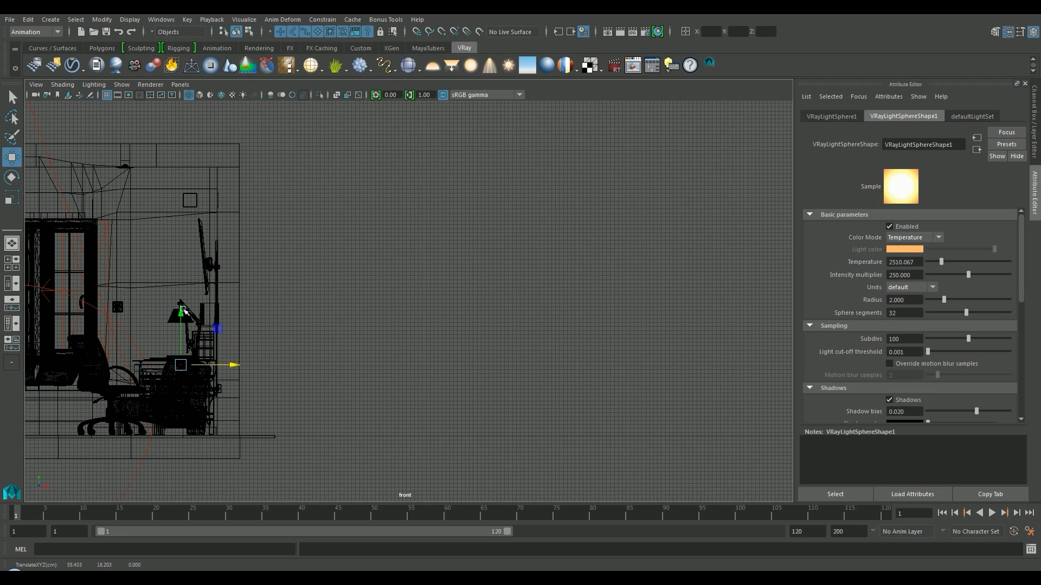
pyautogui.moveTo(175, 295); pyautogui.dragTo(177, 273)
pyautogui.moveTo(232, 324); pyautogui.dragTo(231, 323)
# Make the sphere light invisible in its options
pyautogui.scroll(-3, 950, 361)
pyautogui.scroll(-2, 949, 360)
pyautogui.click(890, 318)
# Move the sphere light along the room's depth in the top view to centre it inside the desk lamp's shade
pyautogui.press('space')
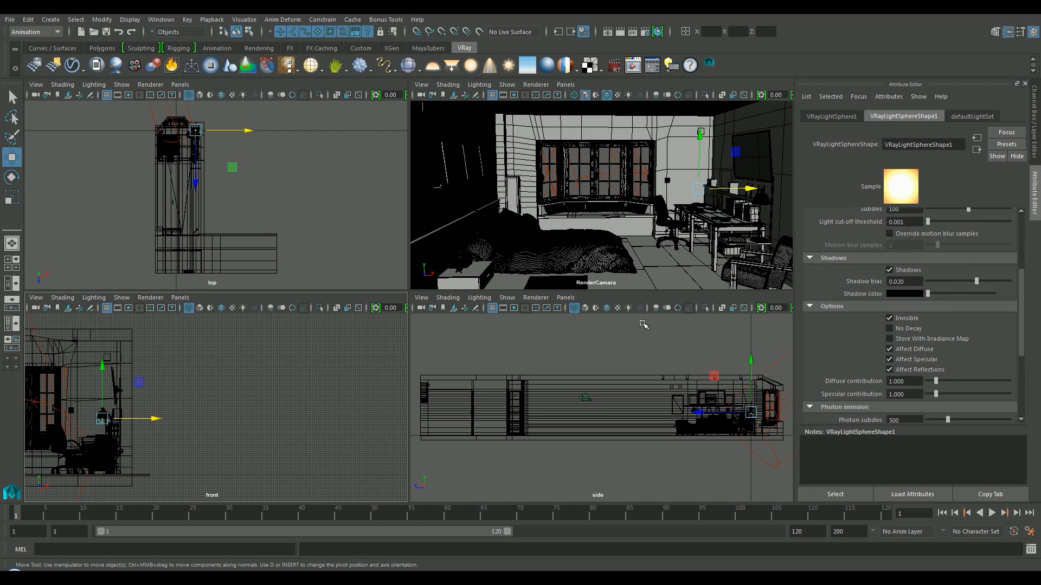
pyautogui.press('space')
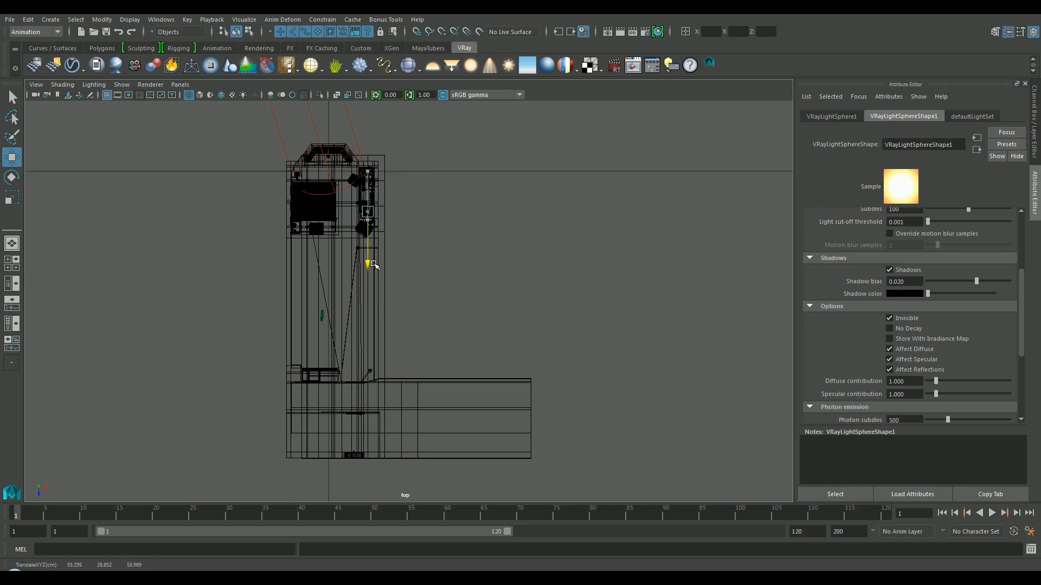
pyautogui.press('f')
pyautogui.scroll(-5, 425, 298)
pyautogui.moveTo(408, 353); pyautogui.dragTo(420, 502)
pyautogui.press('space')
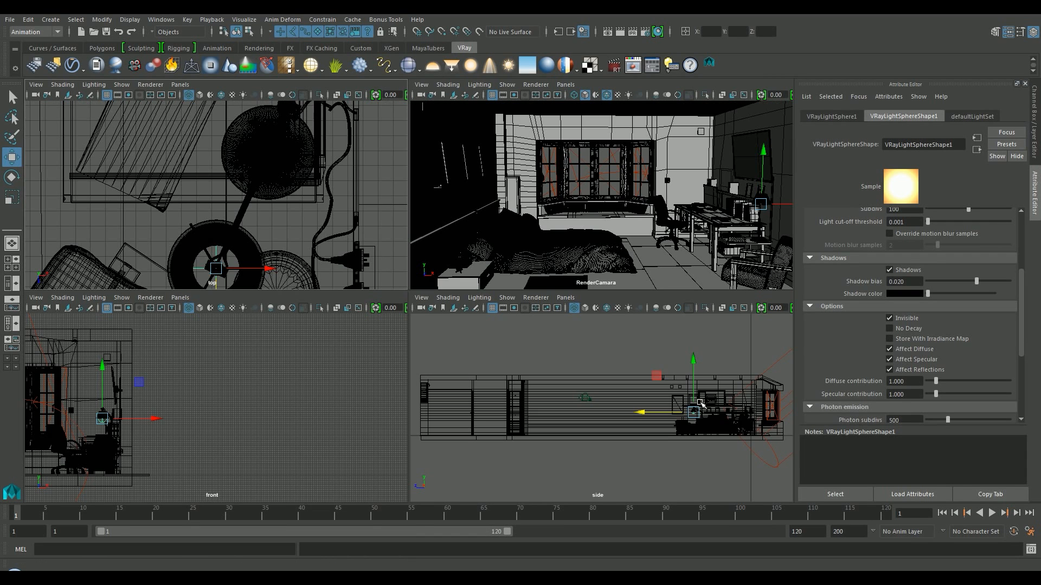
# Raise the sphere light slightly in the side view so it sits at the lampshade's lower opening
pyautogui.press('space')
pyautogui.press('f')
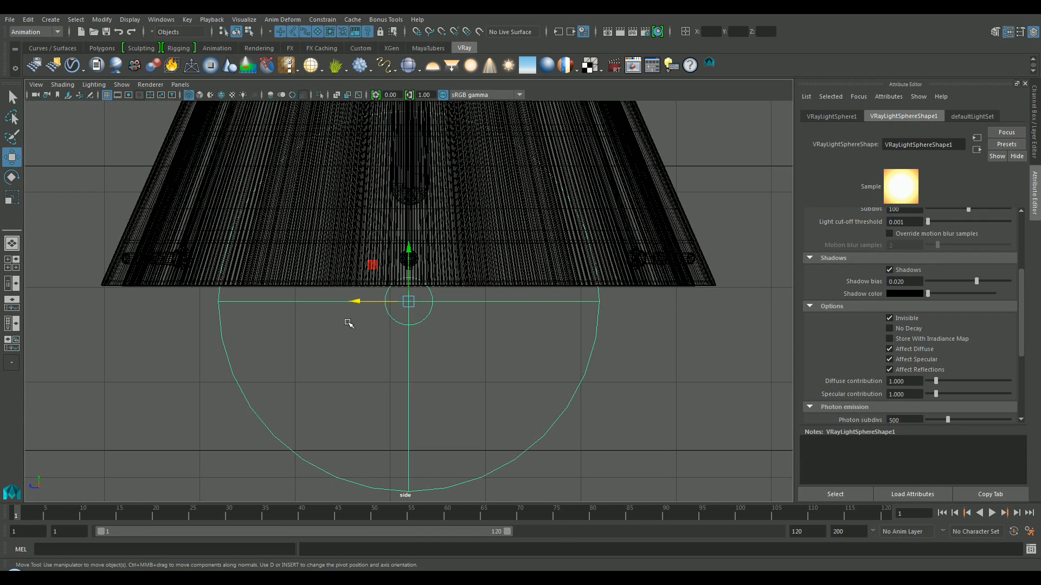
pyautogui.hotkey('ctrl', 'z')
pyautogui.hotkey('ctrl', 'z')
pyautogui.hotkey('ctrl', 'z')
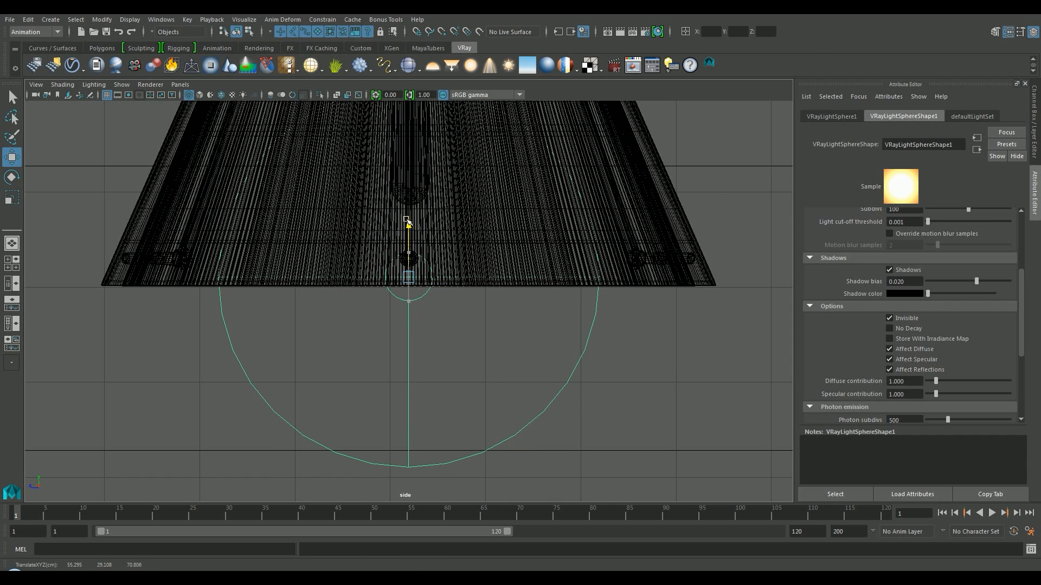
pyautogui.press('space')
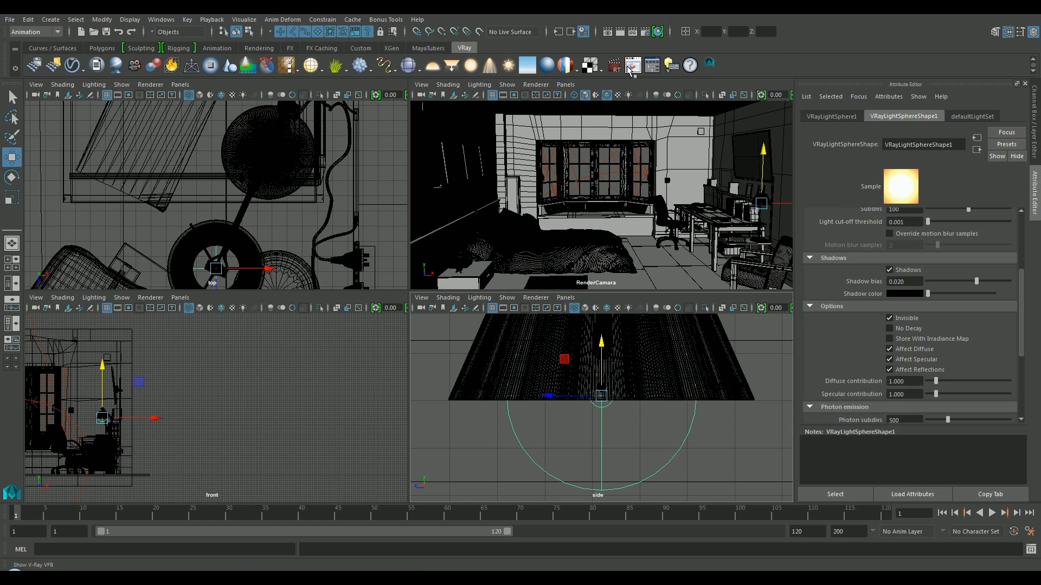
# Set the primary bounces GI engine to Brute force in the render settings and close them
pyautogui.click(645, 31)
pyautogui.moveTo(385, 112); pyautogui.dragTo(446, 115)
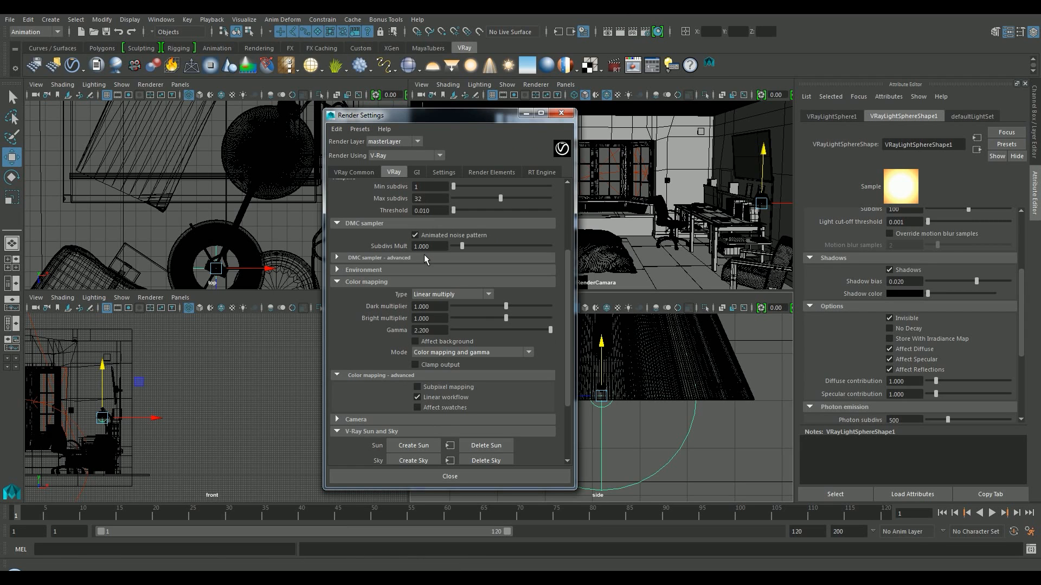
pyautogui.click(418, 172)
pyautogui.scroll(-5, 436, 242)
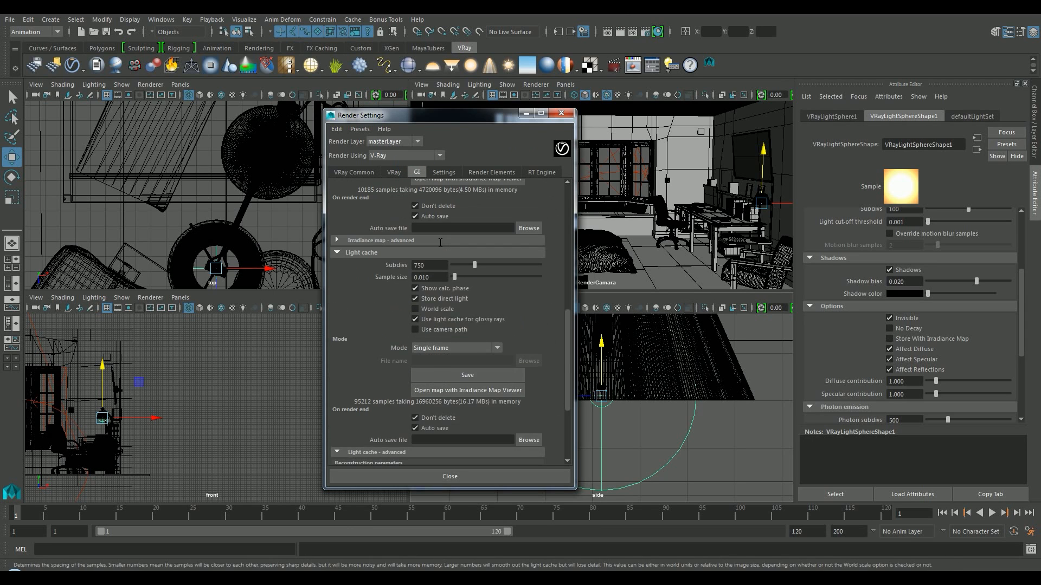
pyautogui.scroll(5, 437, 242)
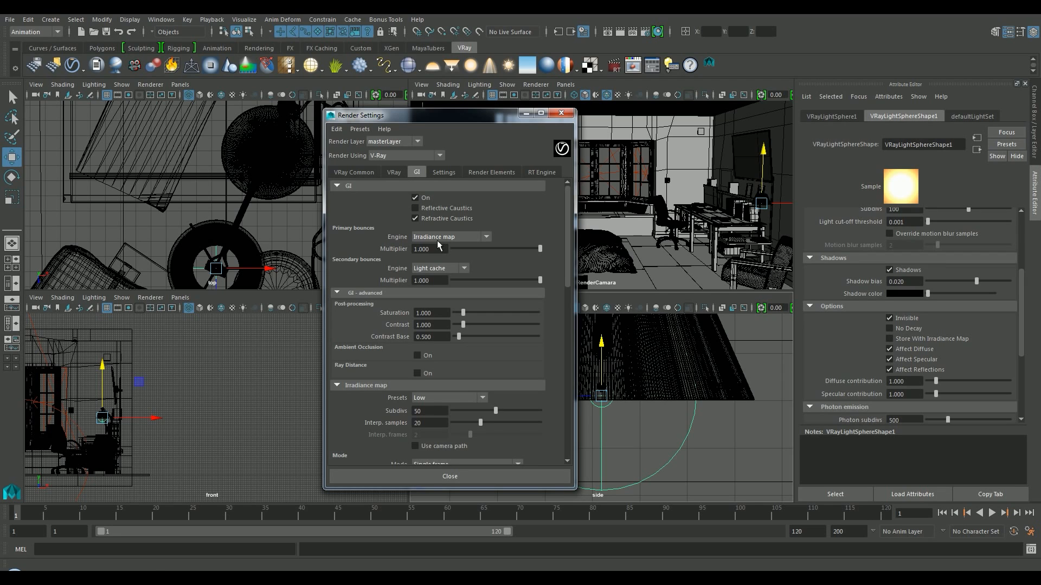
pyautogui.click(439, 239)
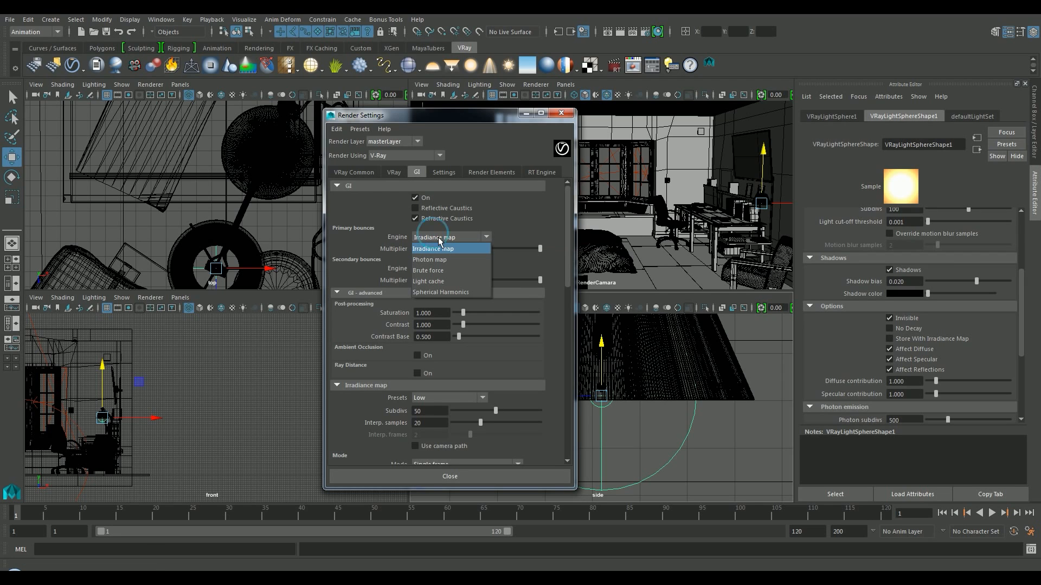
pyautogui.click(445, 271)
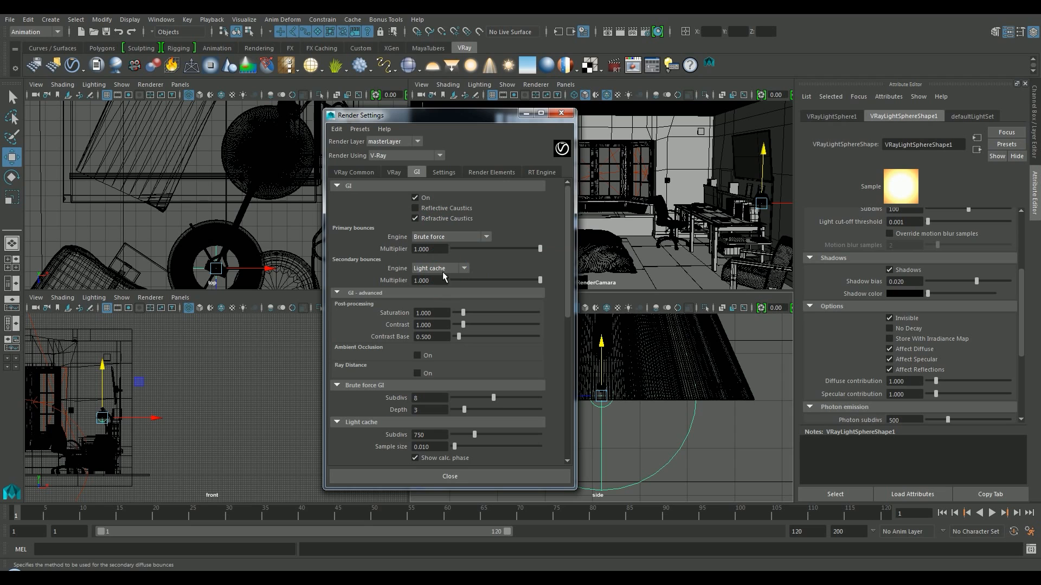
pyautogui.scroll(-3, 470, 323)
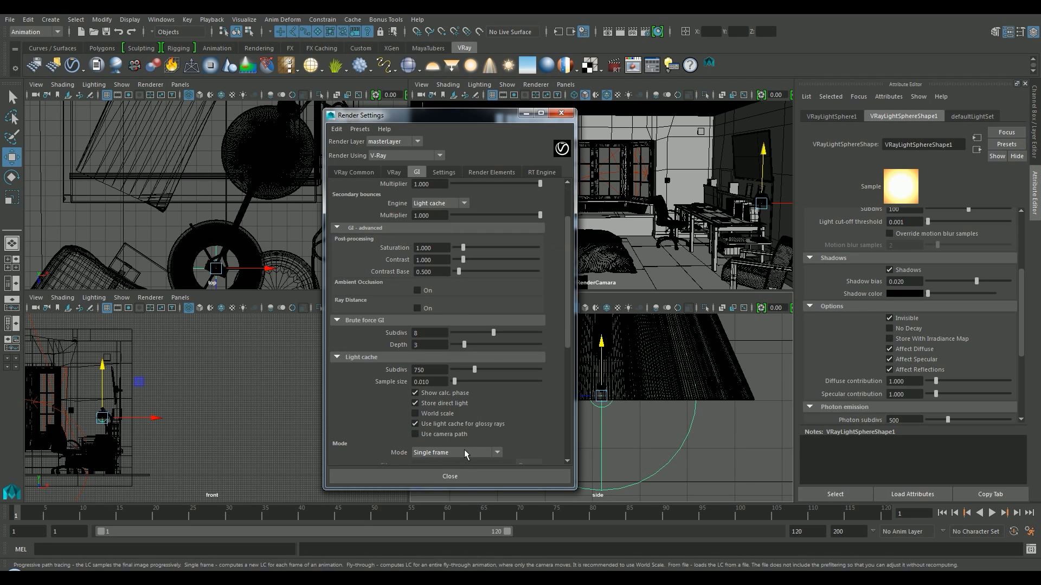
pyautogui.click(464, 480)
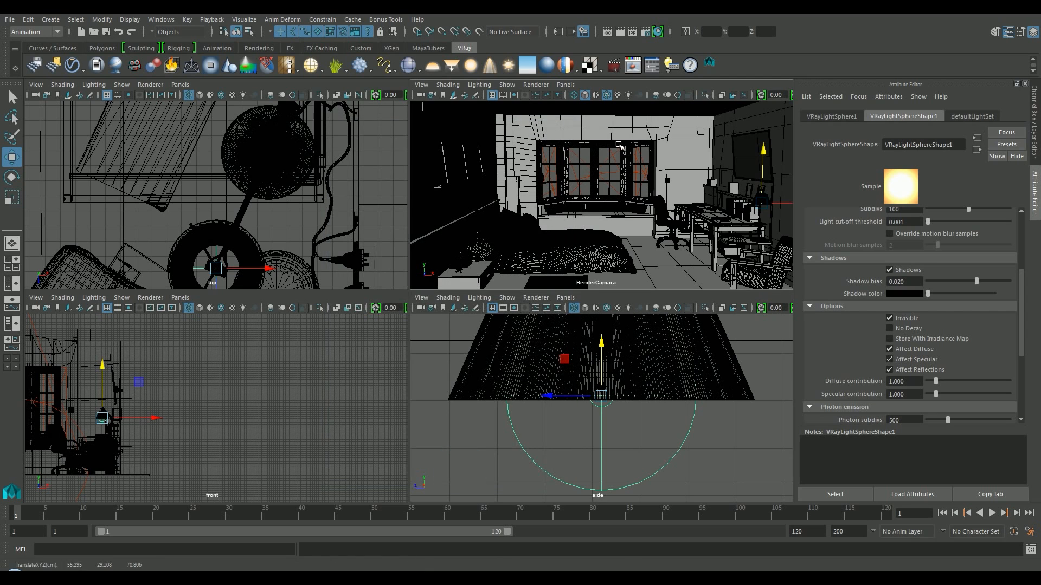
# Render the room with the lamp light and inspect the walls and window area for noise
pyautogui.click(620, 31)
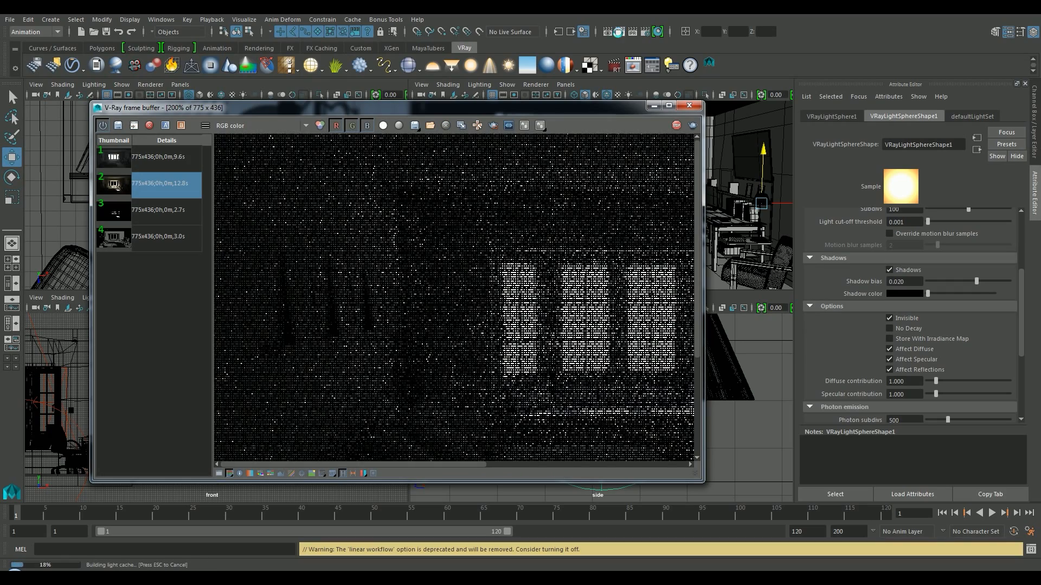
pyautogui.scroll(-1, 418, 248)
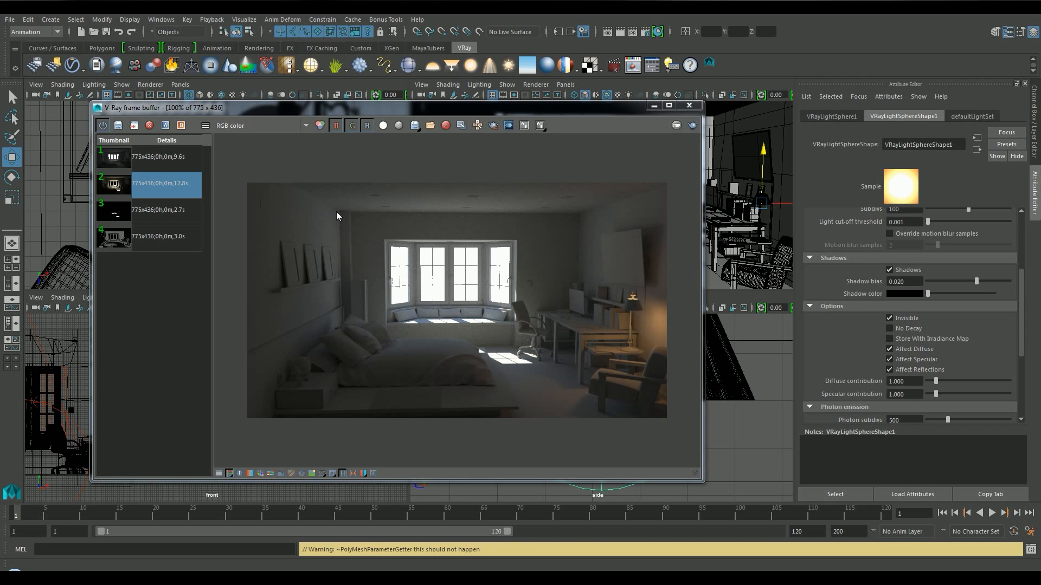
pyautogui.scroll(2, 336, 215)
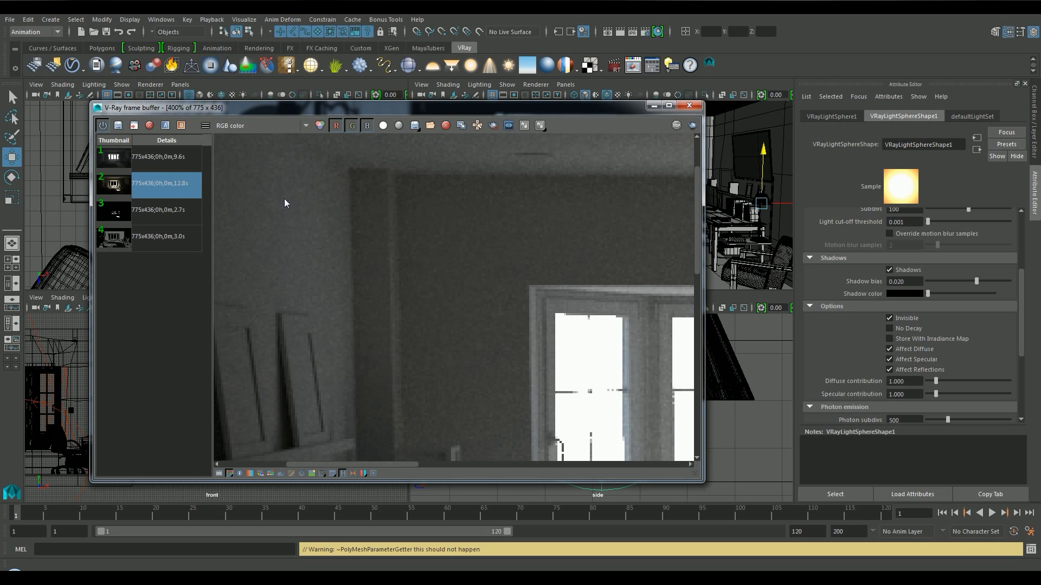
pyautogui.scroll(-2, 353, 179)
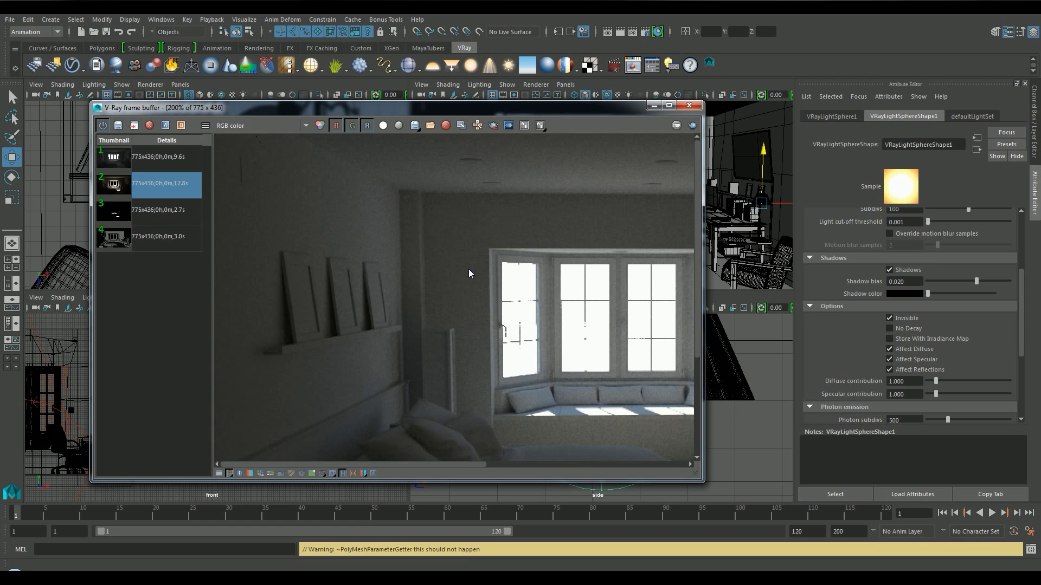
# Enable GI ambient occlusion with multiplier 0.5, radius 0.5 and 64 subdivs in the render settings, and close them
pyautogui.click(644, 32)
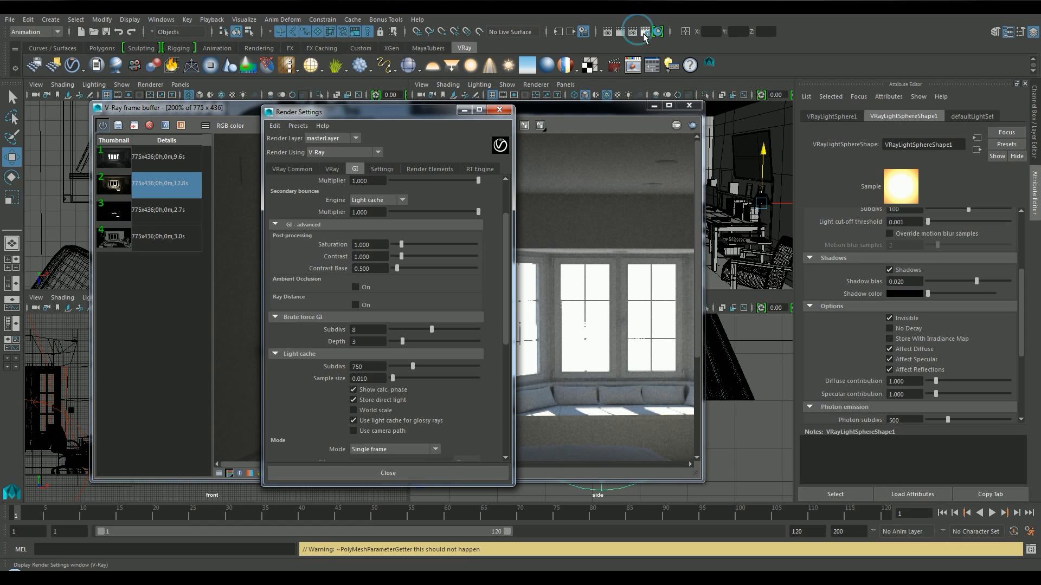
pyautogui.click(355, 287)
pyautogui.click(371, 310)
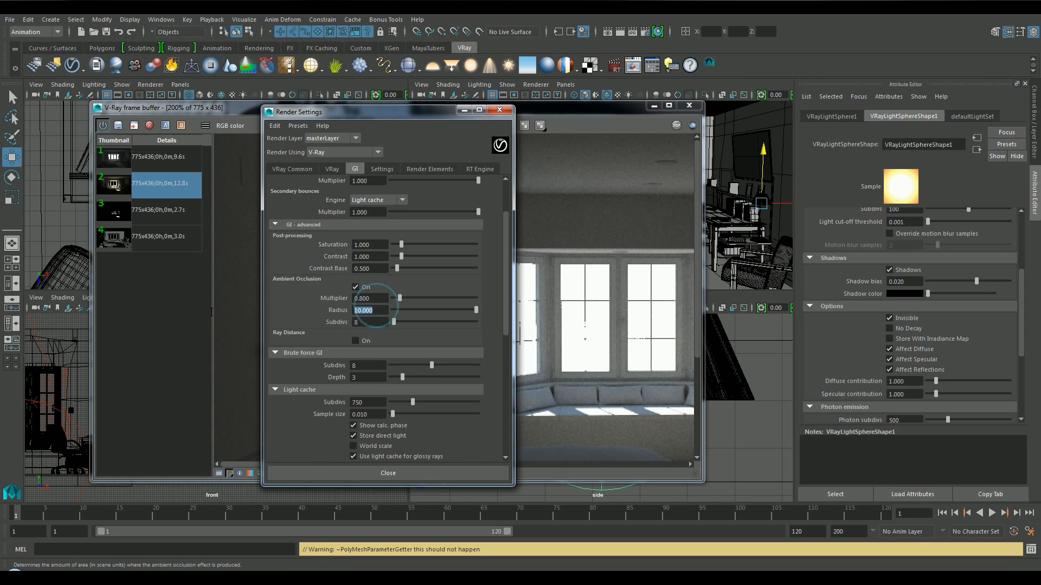
pyautogui.write('0.5')
pyautogui.press('Return')
pyautogui.press('Tab')
pyautogui.write('64')
pyautogui.moveTo(370, 298); pyautogui.dragTo(358, 298)
pyautogui.write('5')
pyautogui.press('Return')
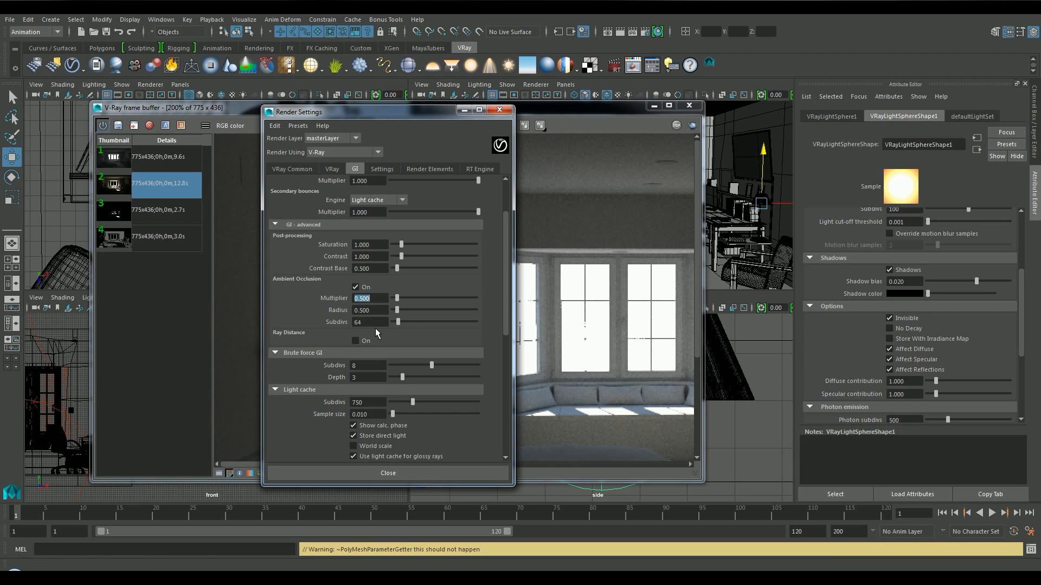
pyautogui.click(383, 473)
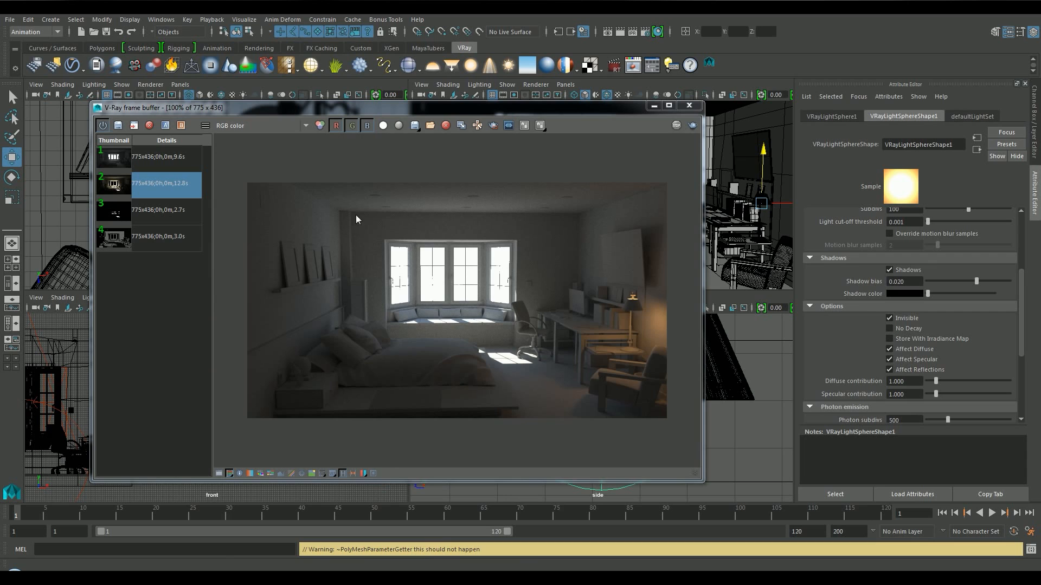
# Store the current render in the frame buffer history and render only a region around the wall-ceiling corner beside the window recess
pyautogui.scroll(1, 329, 206)
pyautogui.moveTo(351, 199); pyautogui.dragTo(434, 315, button='middle')
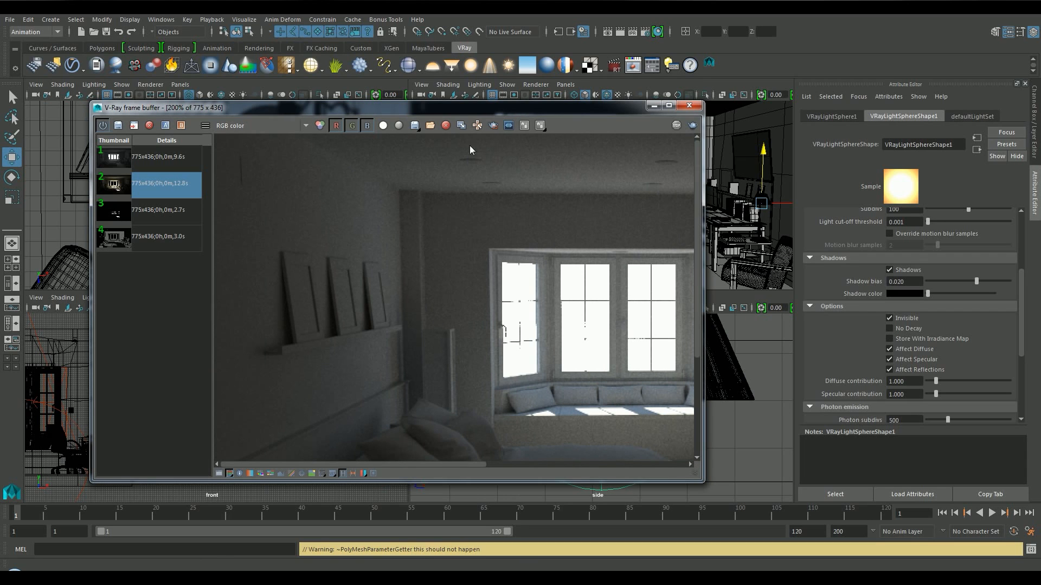
pyautogui.click(493, 126)
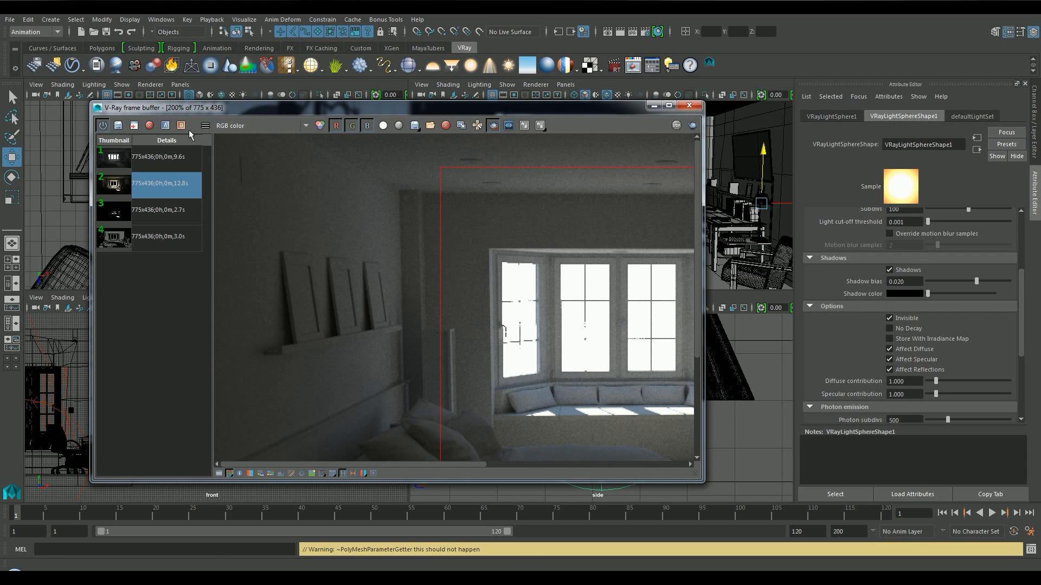
pyautogui.click(120, 126)
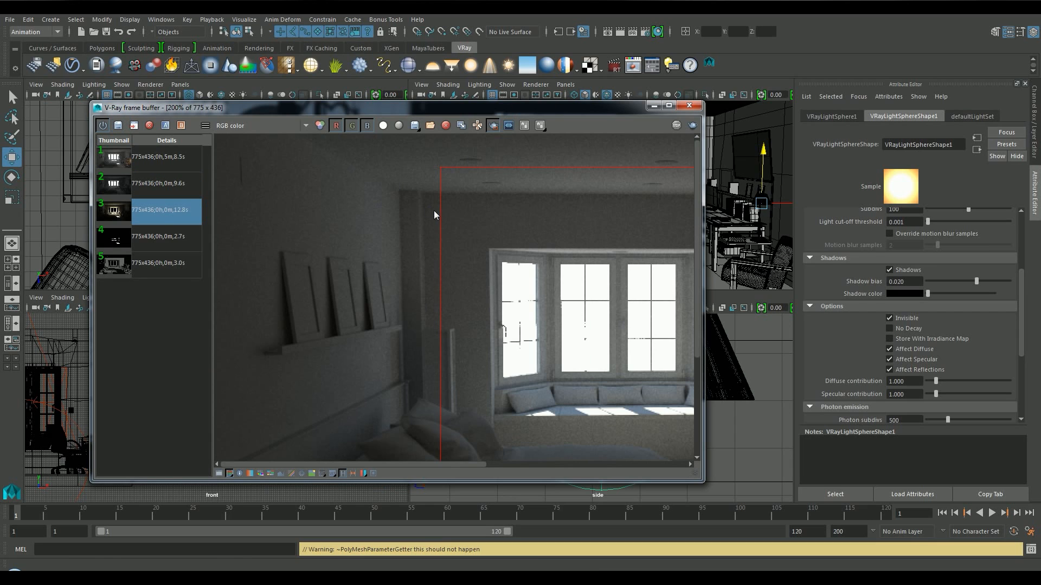
pyautogui.moveTo(452, 217); pyautogui.dragTo(365, 162)
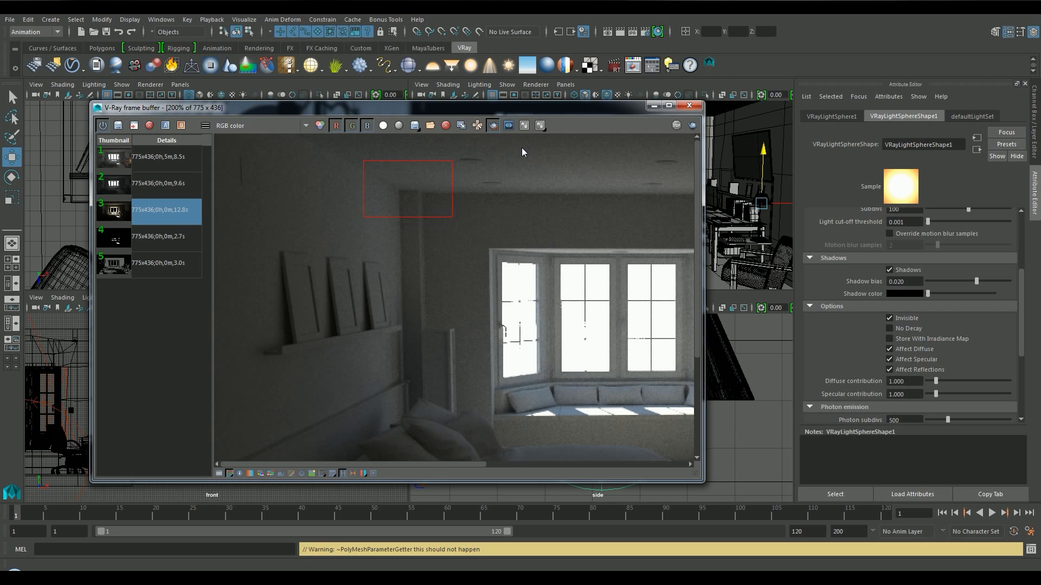
pyautogui.click(693, 125)
# Compare the region render with the stored render by sweeping the A/B divider across the wall corner, and close the frame buffer
pyautogui.scroll(1, 385, 190)
pyautogui.moveTo(413, 215); pyautogui.dragTo(472, 270, button='middle')
pyautogui.click(146, 156)
pyautogui.click(165, 125)
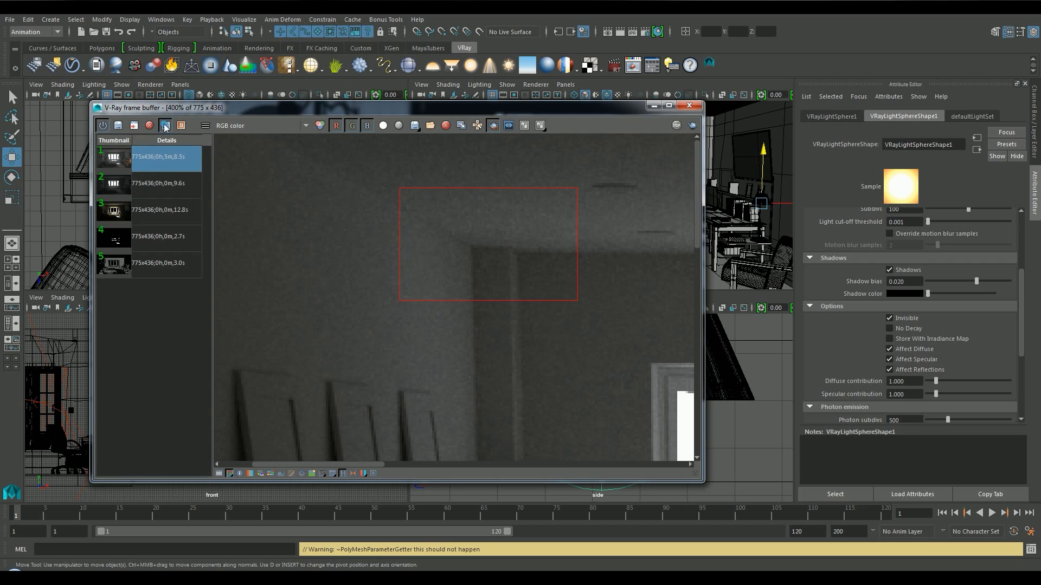
pyautogui.moveTo(215, 140); pyautogui.dragTo(645, 163)
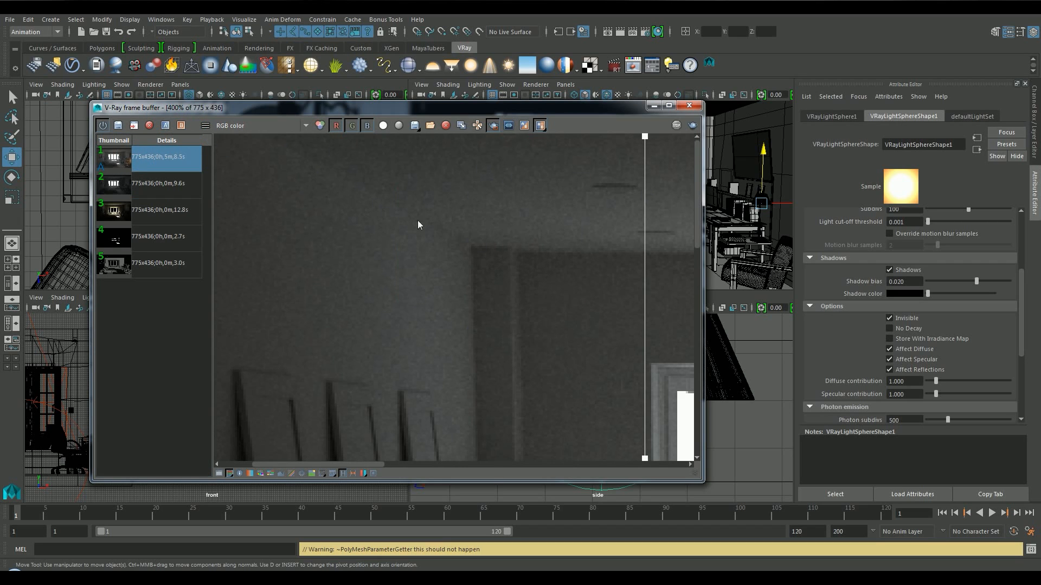
pyautogui.moveTo(643, 145); pyautogui.dragTo(345, 157)
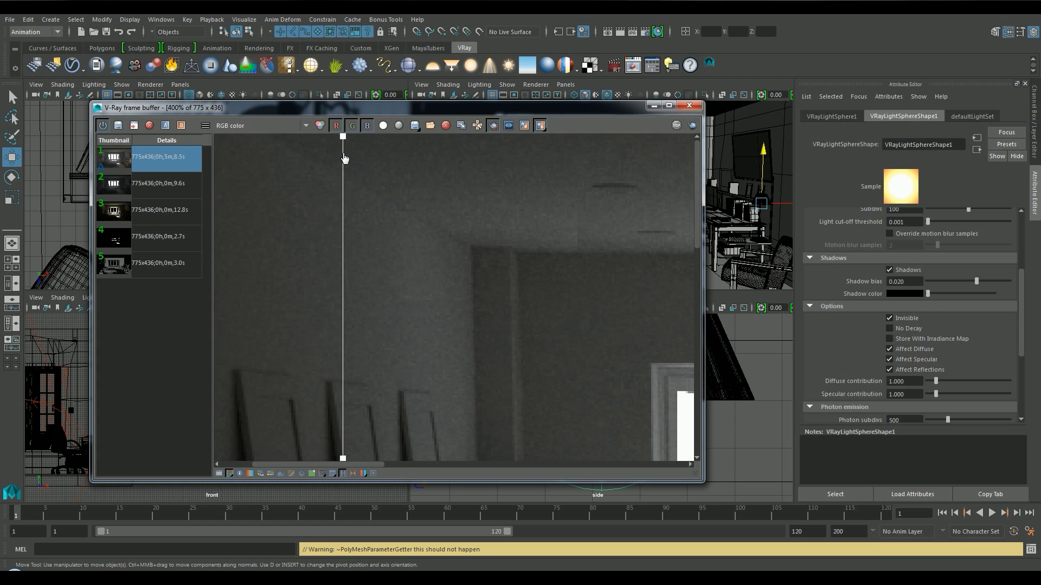
pyautogui.scroll(2, 425, 223)
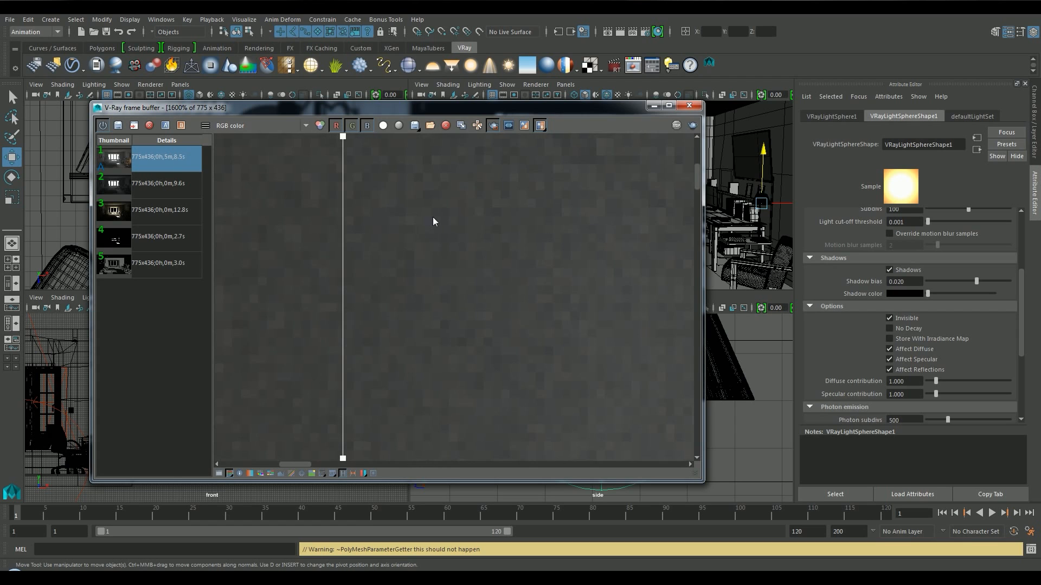
pyautogui.scroll(-2, 433, 221)
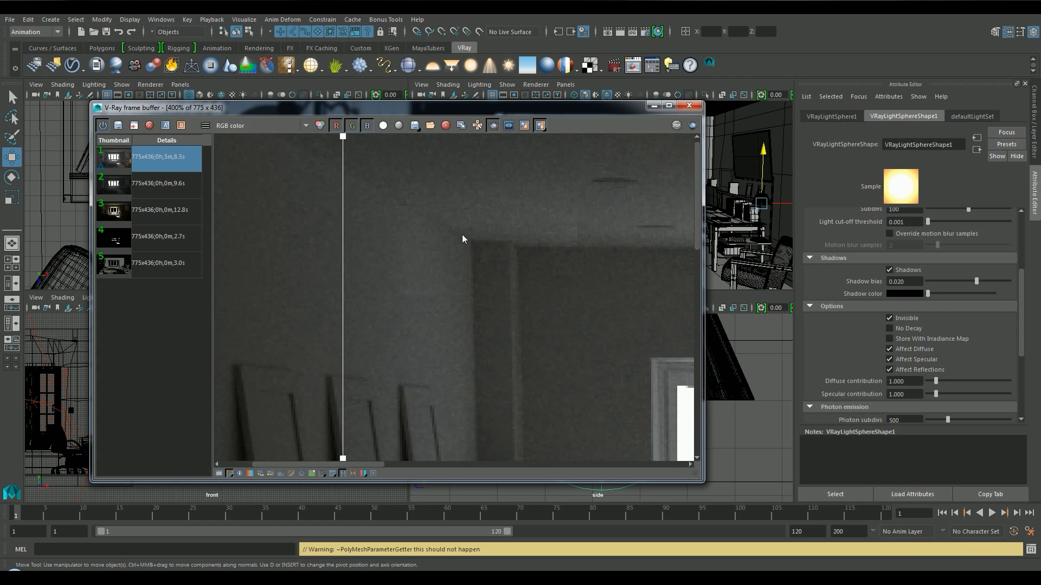
pyautogui.moveTo(343, 138); pyautogui.dragTo(317, 162)
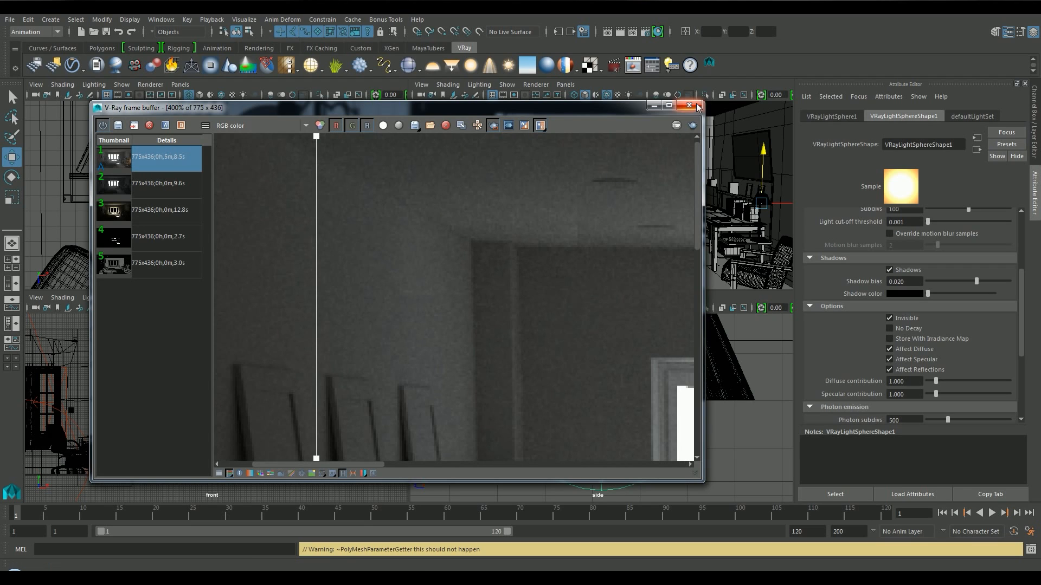
pyautogui.click(689, 106)
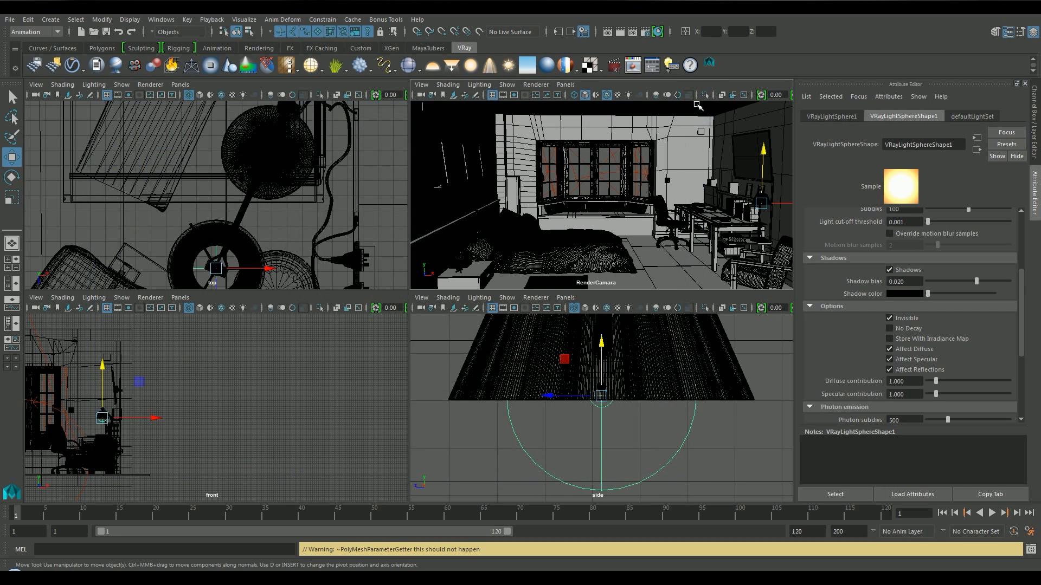
# Set the Brute force GI subdivs to 128 in the render settings
pyautogui.click(646, 32)
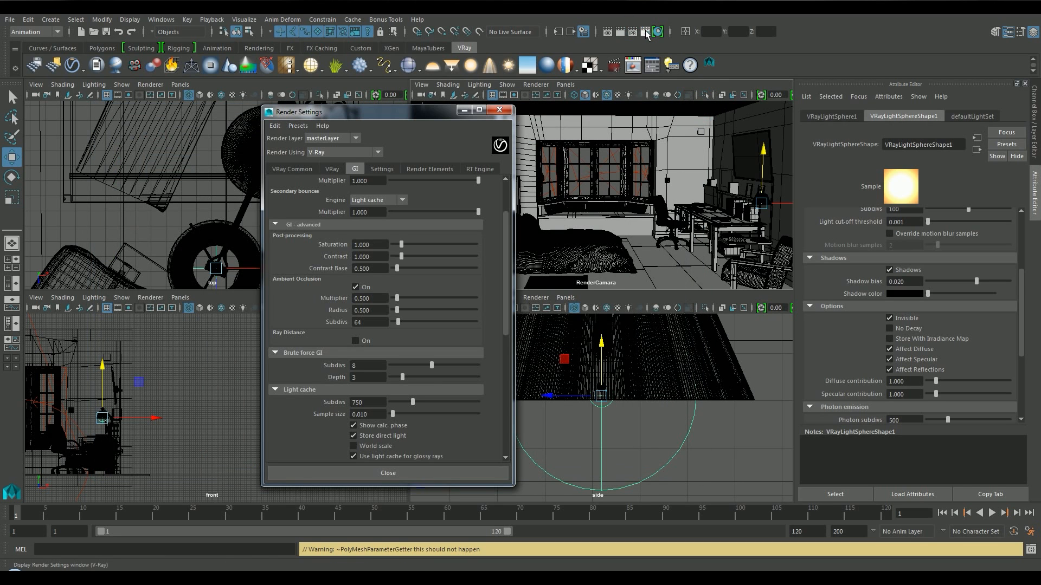
pyautogui.click(380, 368)
pyautogui.scroll(-6, 377, 388)
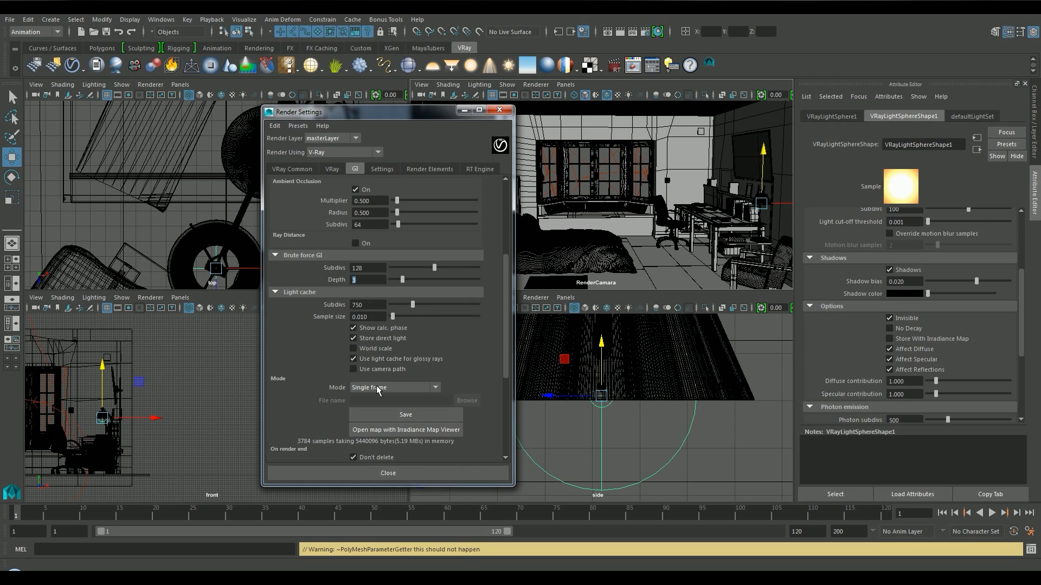
# Set the Light cache subdivs to 1250 and close the render settings
pyautogui.scroll(-2, 377, 390)
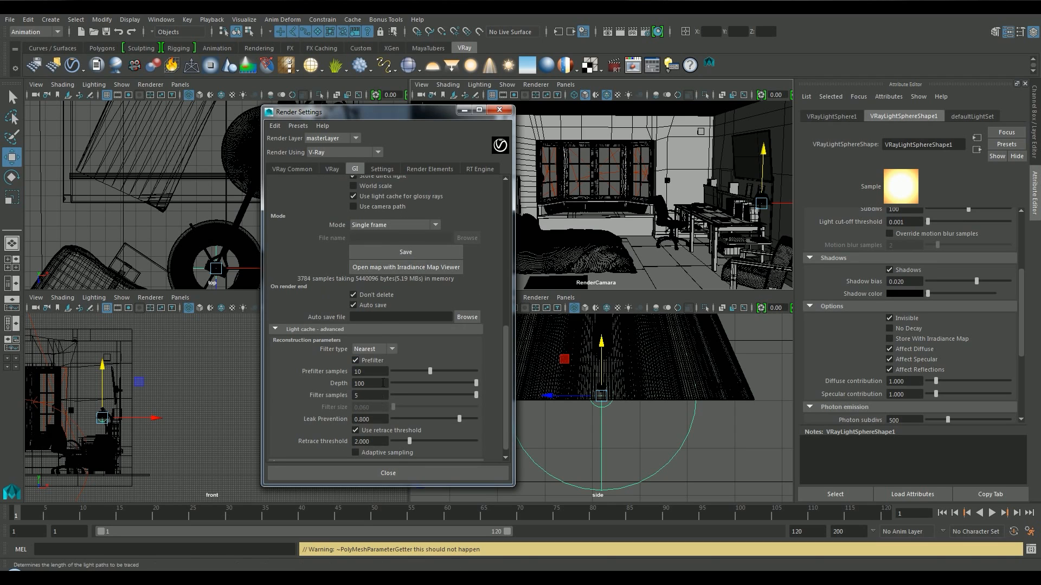
pyautogui.scroll(3, 377, 323)
pyautogui.scroll(2, 377, 324)
pyautogui.doubleClick(369, 304)
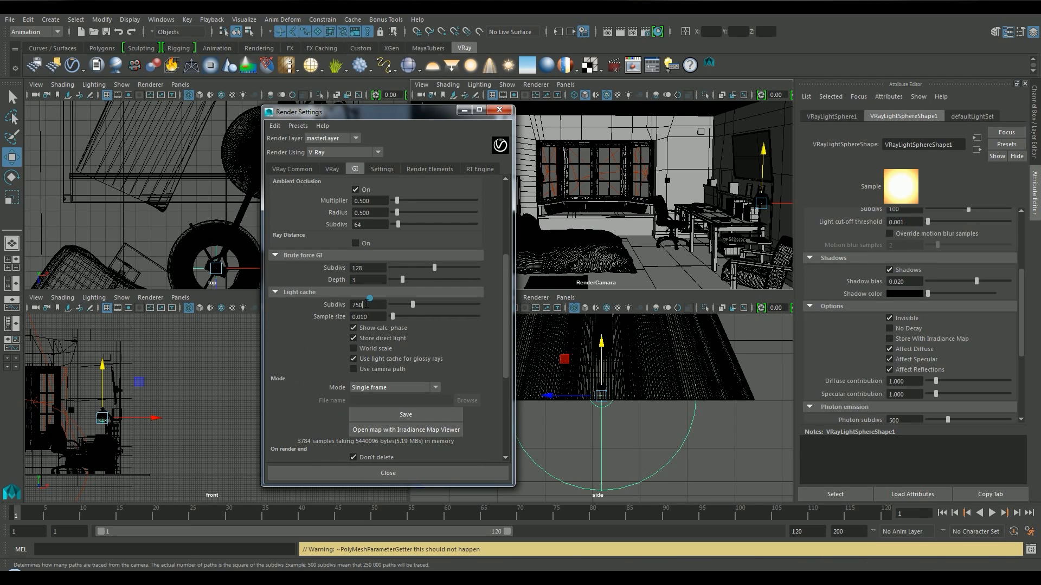
pyautogui.write('2')
pyautogui.press('BackSpace')
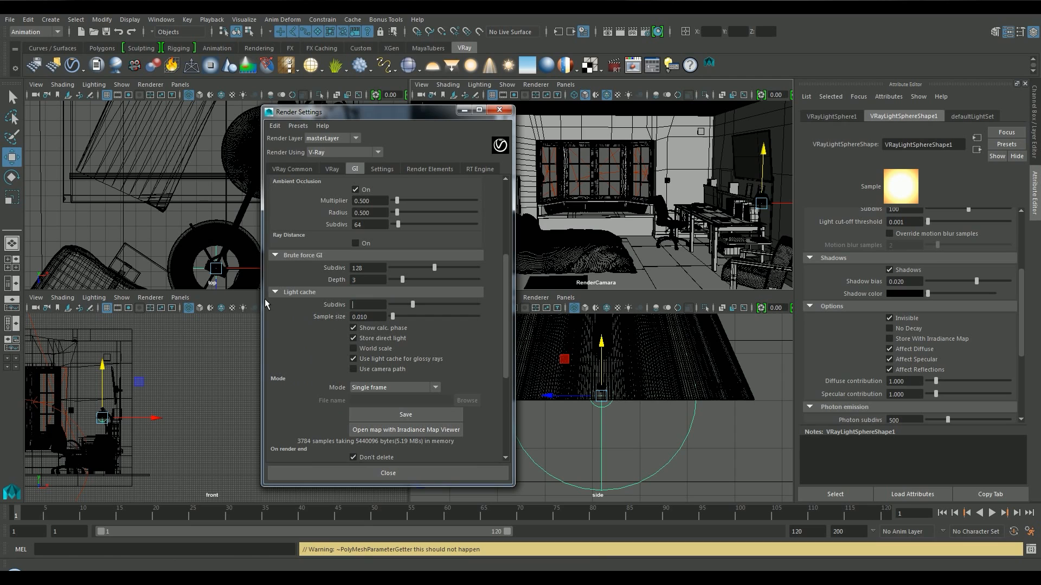
pyautogui.write('1250')
pyautogui.press('Tab')
pyautogui.scroll(-5, 293, 329)
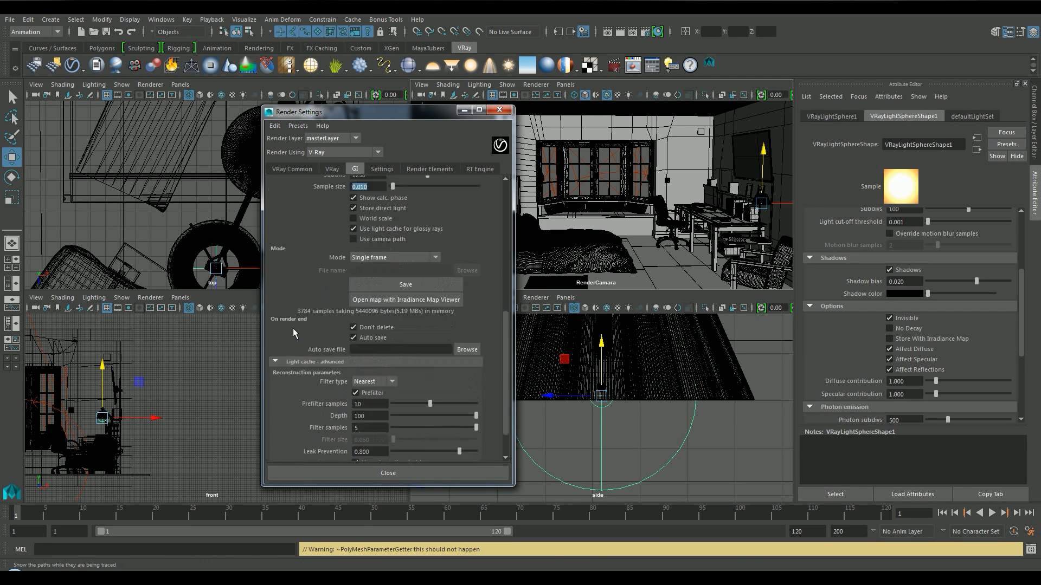
pyautogui.scroll(12, 293, 331)
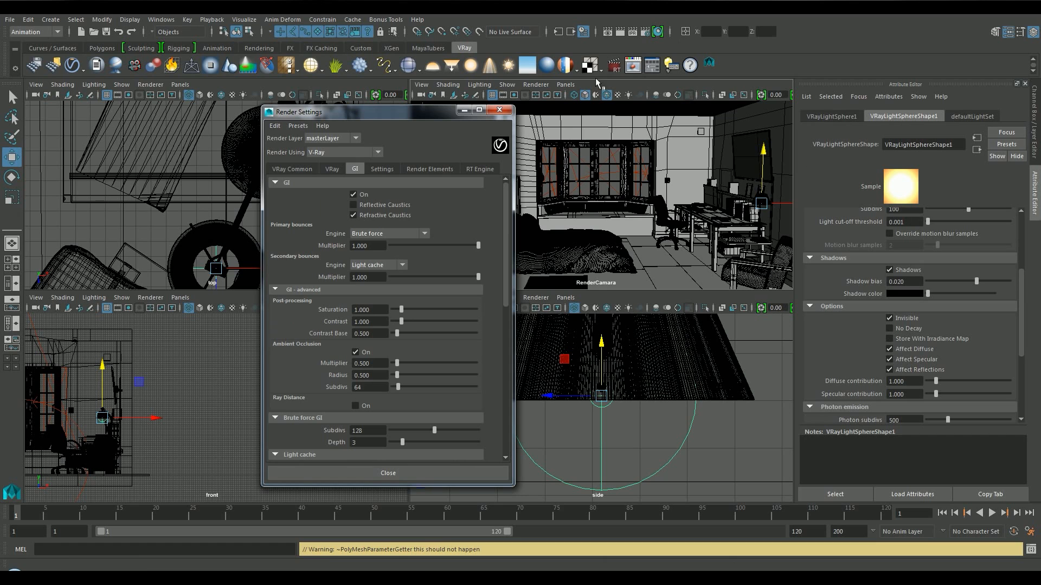
pyautogui.click(499, 109)
# Raise the V-Ray physical camera's ISO to 375 on the render camera
pyautogui.click(421, 95)
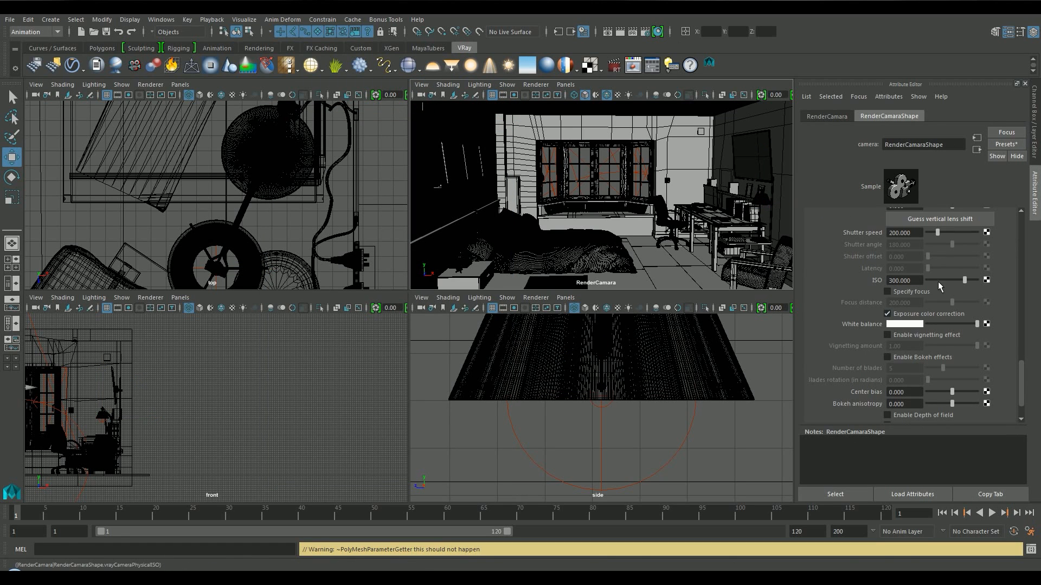
pyautogui.scroll(3, 961, 305)
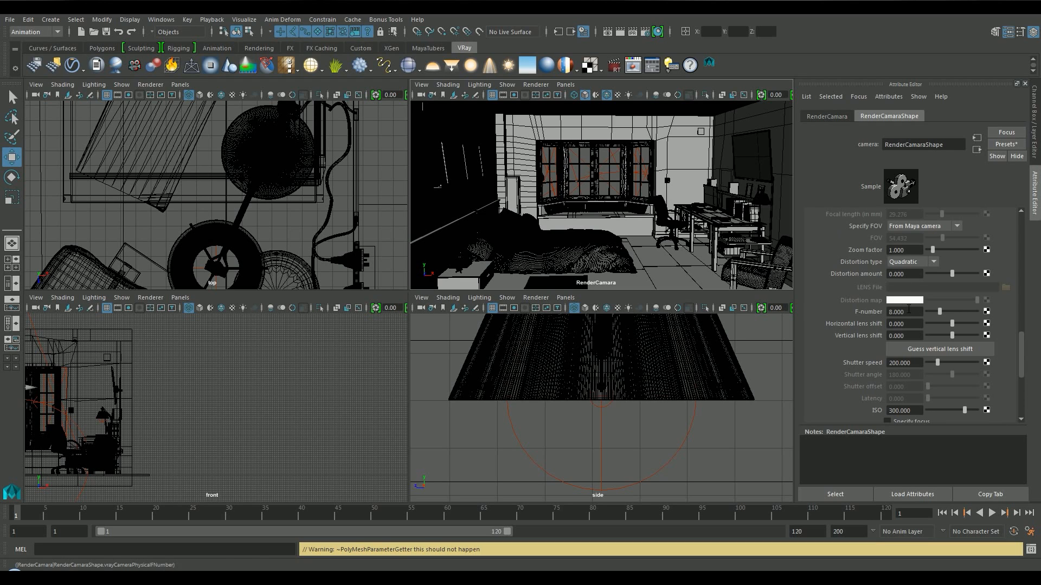
pyautogui.scroll(-2, 917, 374)
pyautogui.click(916, 344)
pyautogui.write('375')
pyautogui.press('Return')
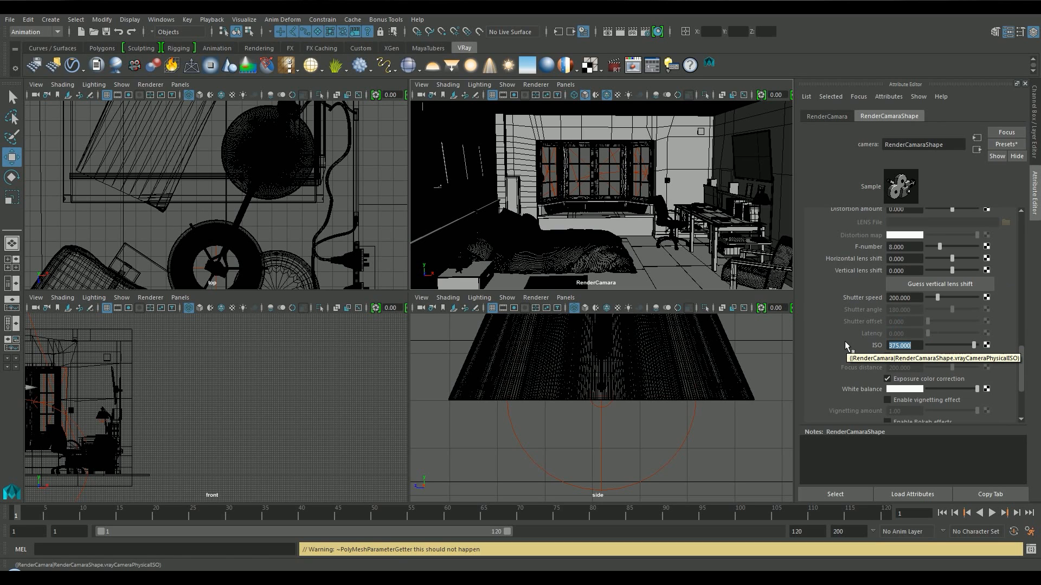
# Try to save the current render settings as a preset, using a name made of words separated by spaces
pyautogui.click(653, 62)
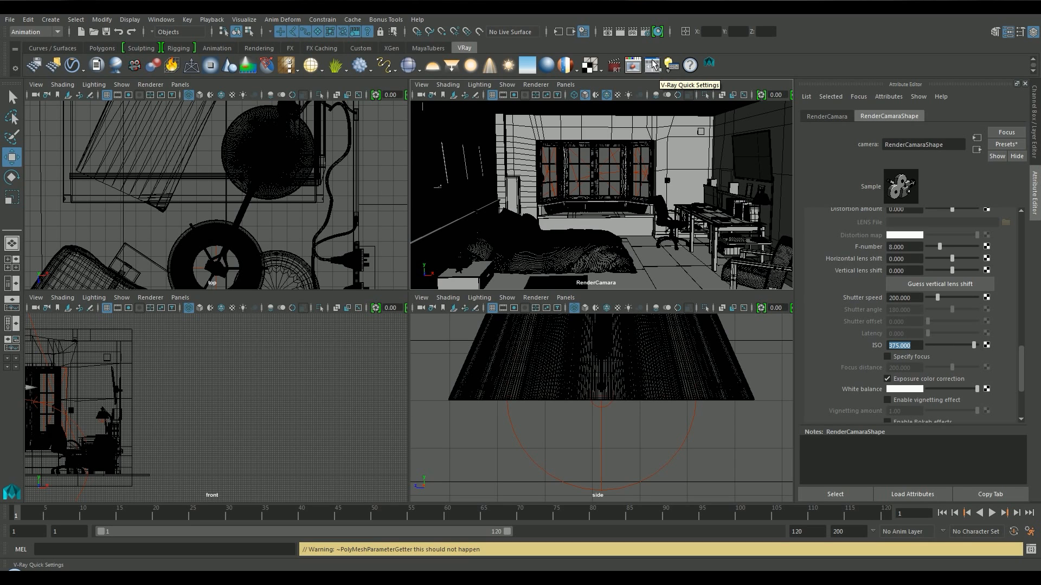
pyautogui.click(641, 33)
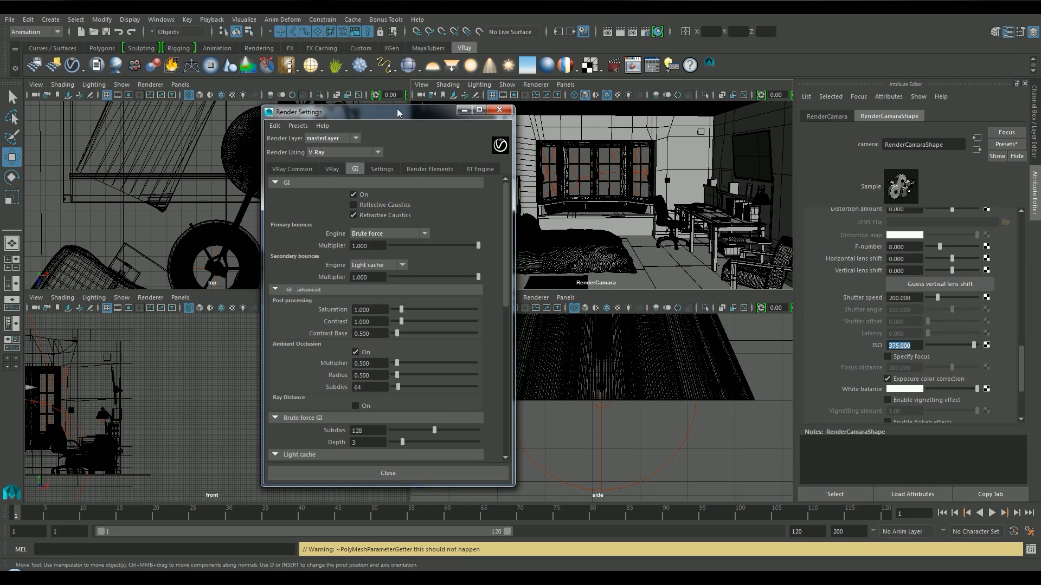
pyautogui.moveTo(398, 113); pyautogui.dragTo(481, 142)
pyautogui.click(380, 155)
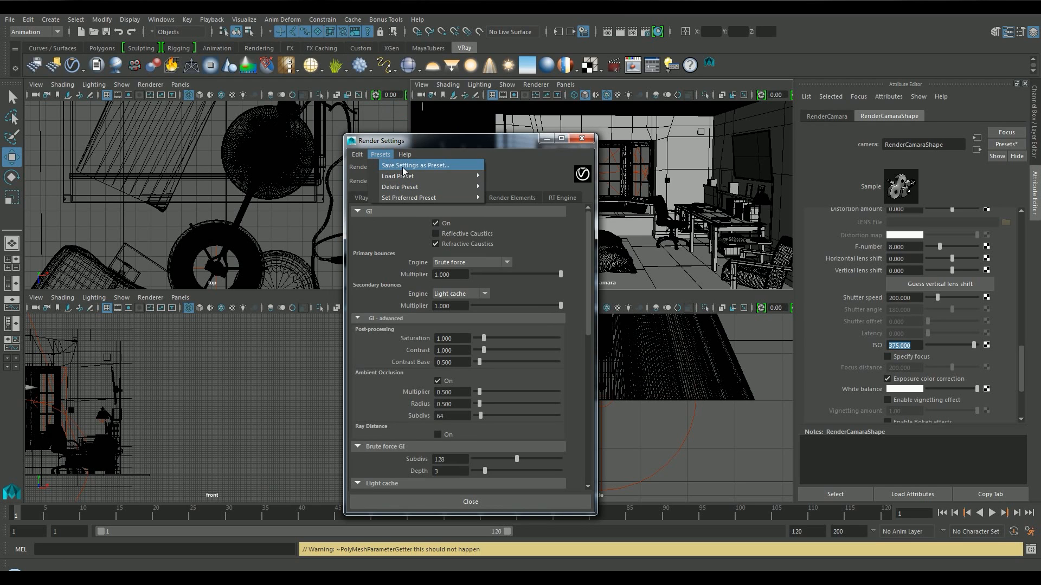
pyautogui.click(422, 165)
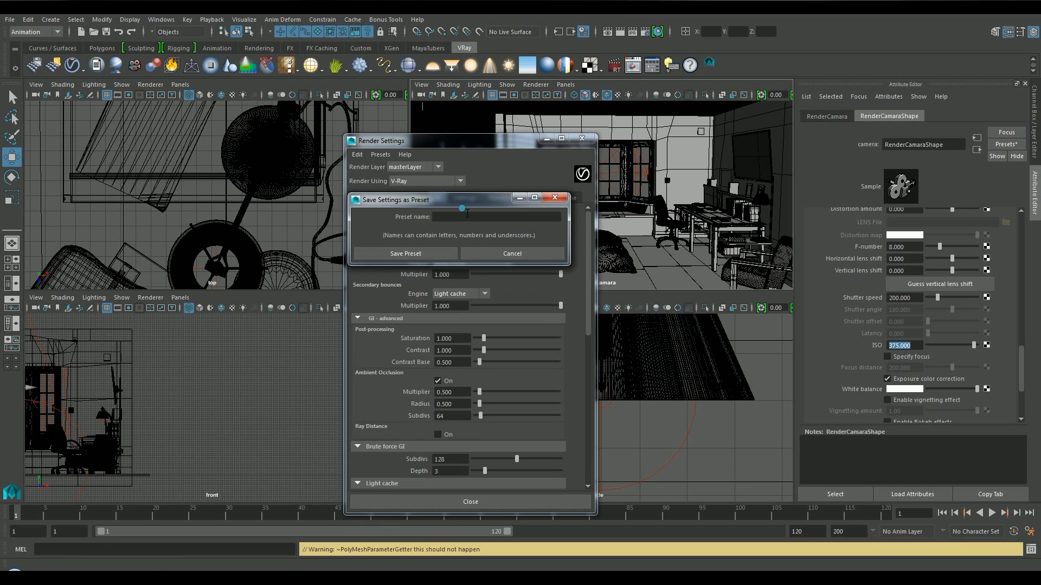
pyautogui.write('Carlos es un Crack')
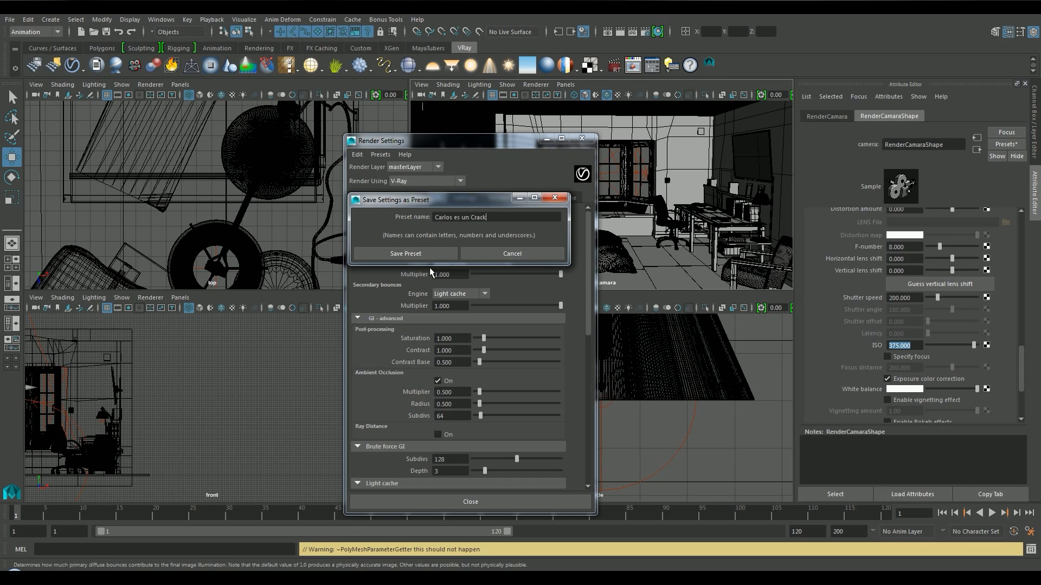
pyautogui.click(428, 252)
pyautogui.click(457, 247)
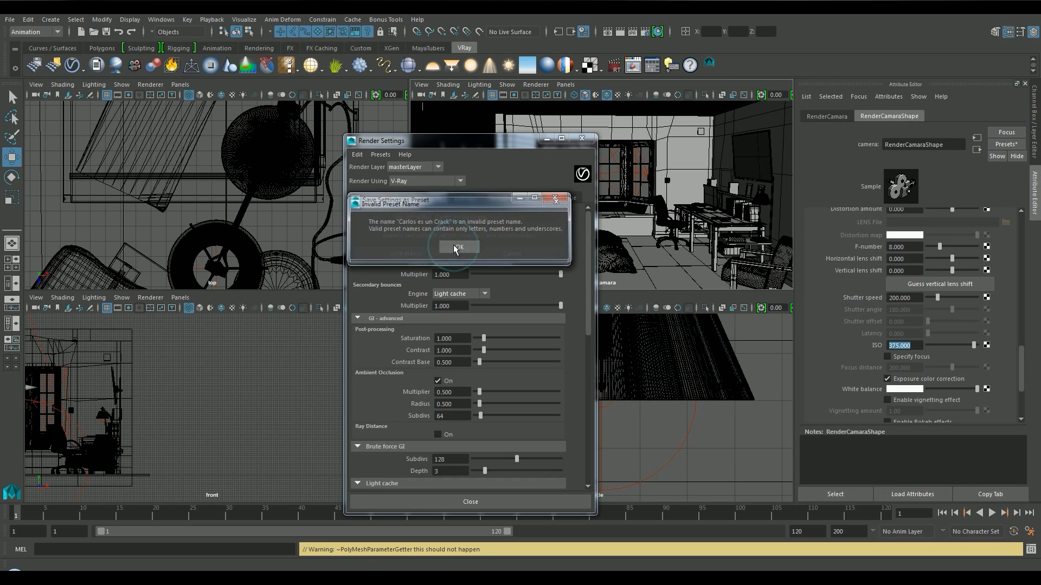
# Replace the spaces in the preset name with underscores and save the render settings preset
pyautogui.click(470, 217)
pyautogui.press('BackSpace')
pyautogui.write('_')
pyautogui.press('BackSpace')
pyautogui.write('_')
pyautogui.press('BackSpace')
pyautogui.write('_es_un_Crack')
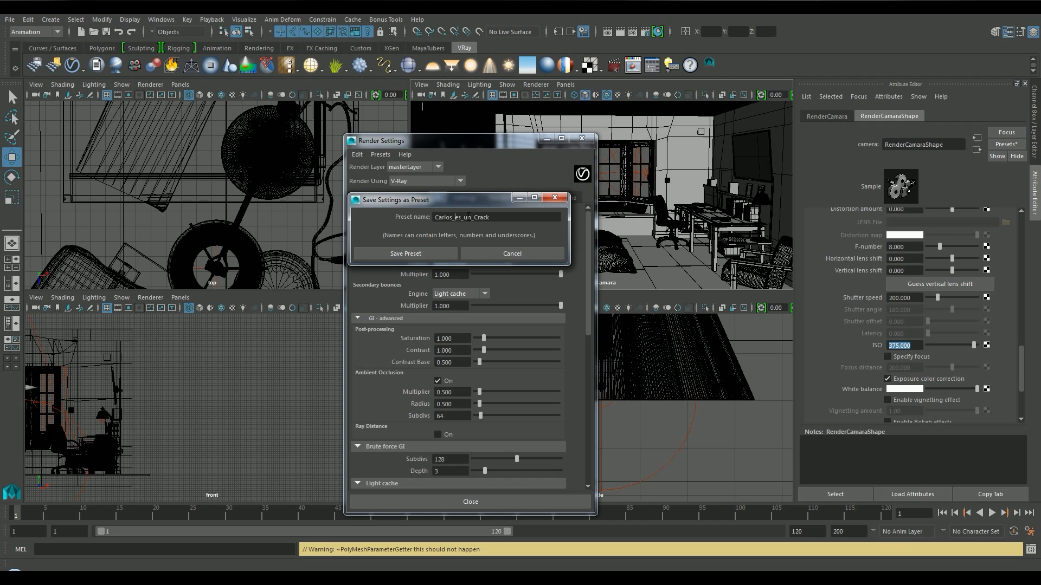
pyautogui.click(420, 254)
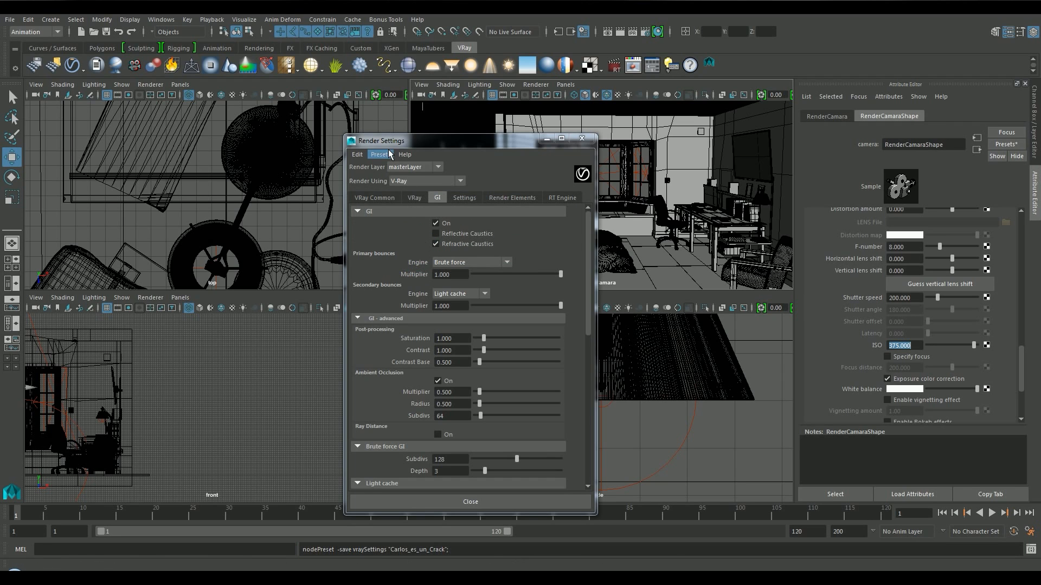
# Check the list of render presets available for loading and leave it without loading any
pyautogui.click(380, 155)
pyautogui.moveTo(404, 177)
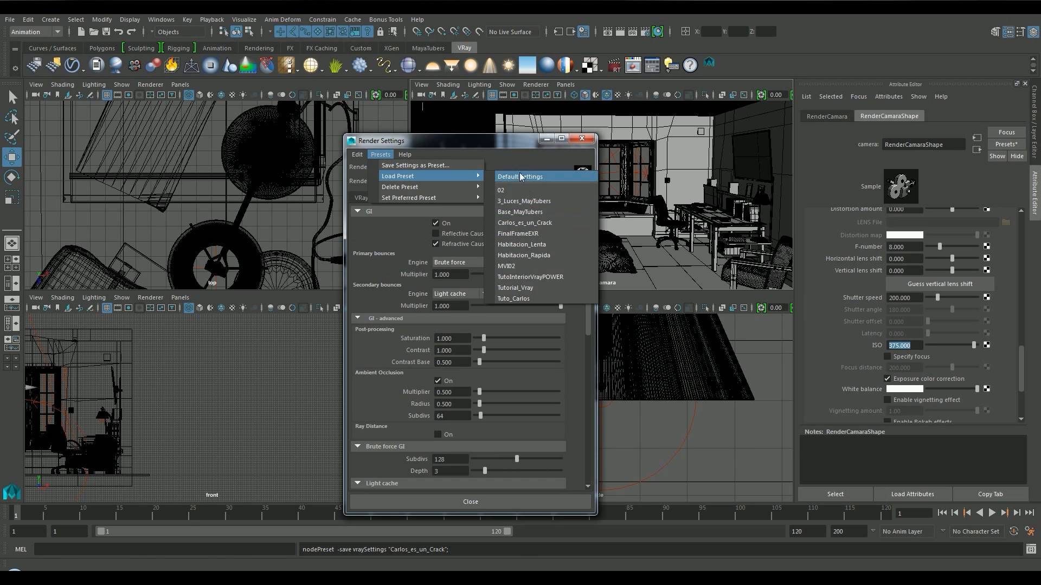
pyautogui.click(510, 156)
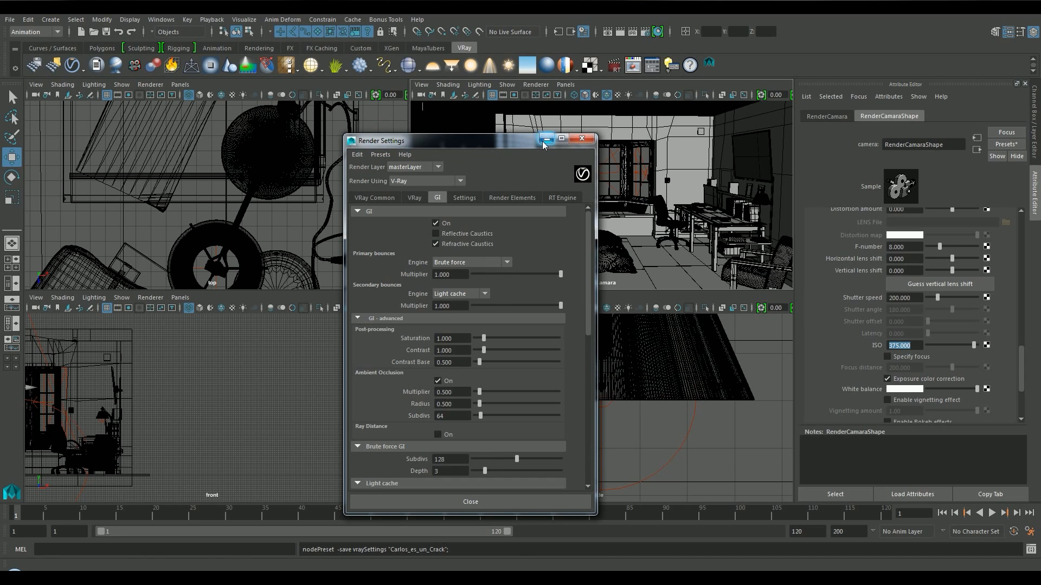
# Review the V-Ray sampler, environment, color mapping and sun and sky render settings, expanding the collapsed DMC sampler and environment sections
pyautogui.click(413, 197)
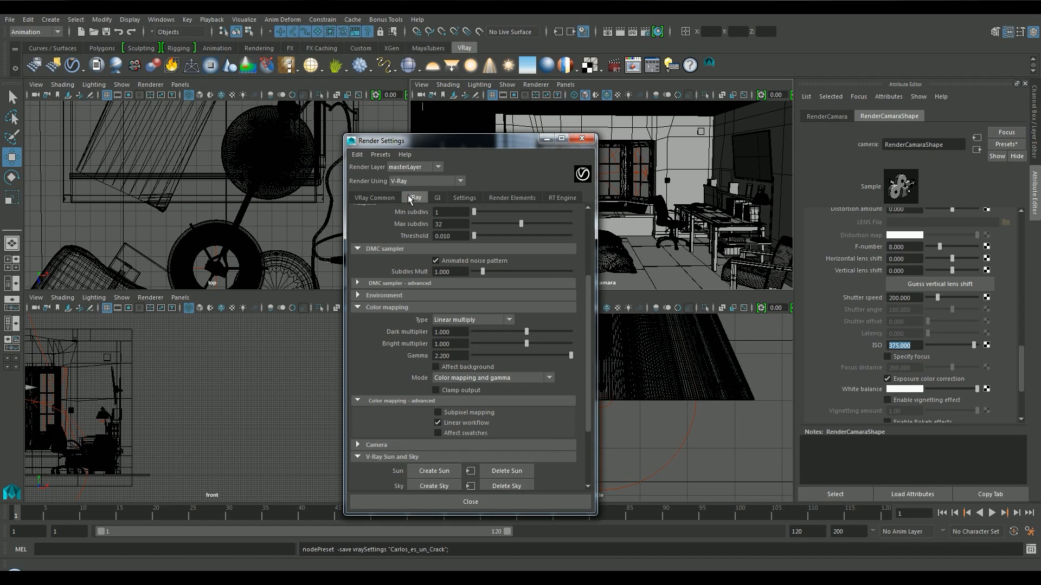
pyautogui.scroll(-2, 471, 369)
pyautogui.scroll(3, 471, 369)
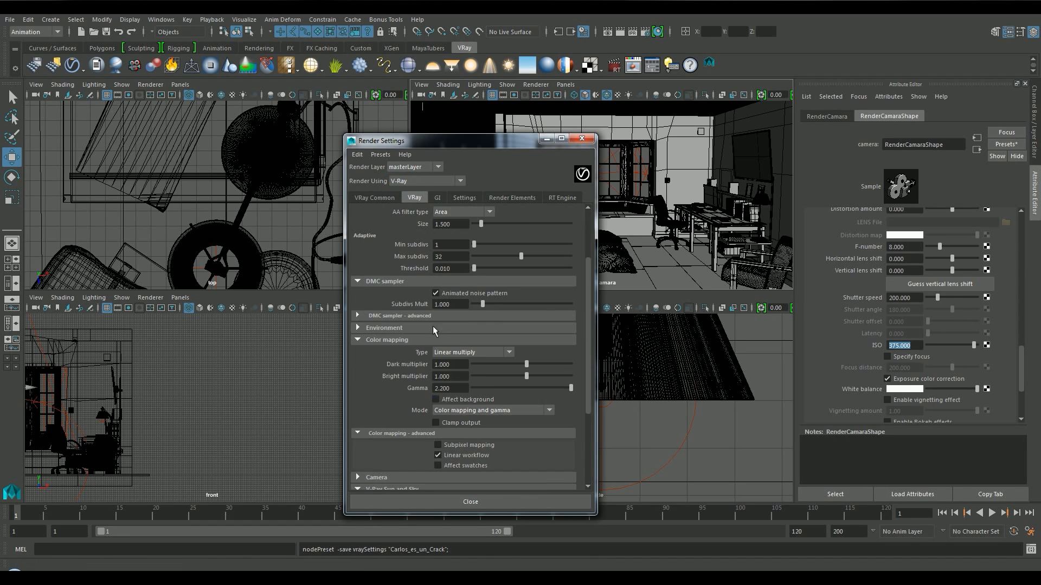
pyautogui.click(409, 363)
pyautogui.scroll(-3, 408, 362)
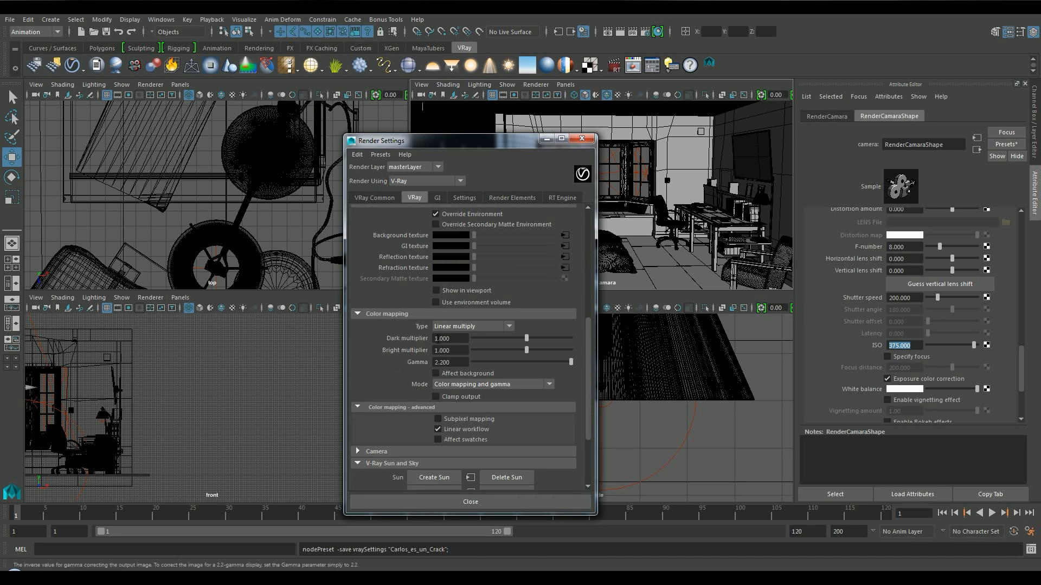
pyautogui.scroll(3, 411, 378)
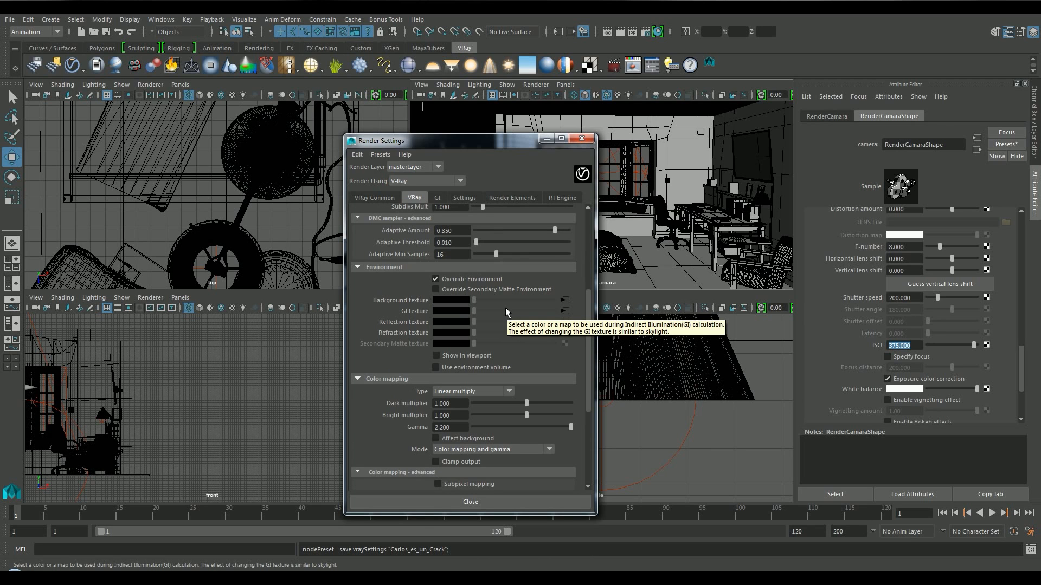
pyautogui.scroll(-4, 446, 368)
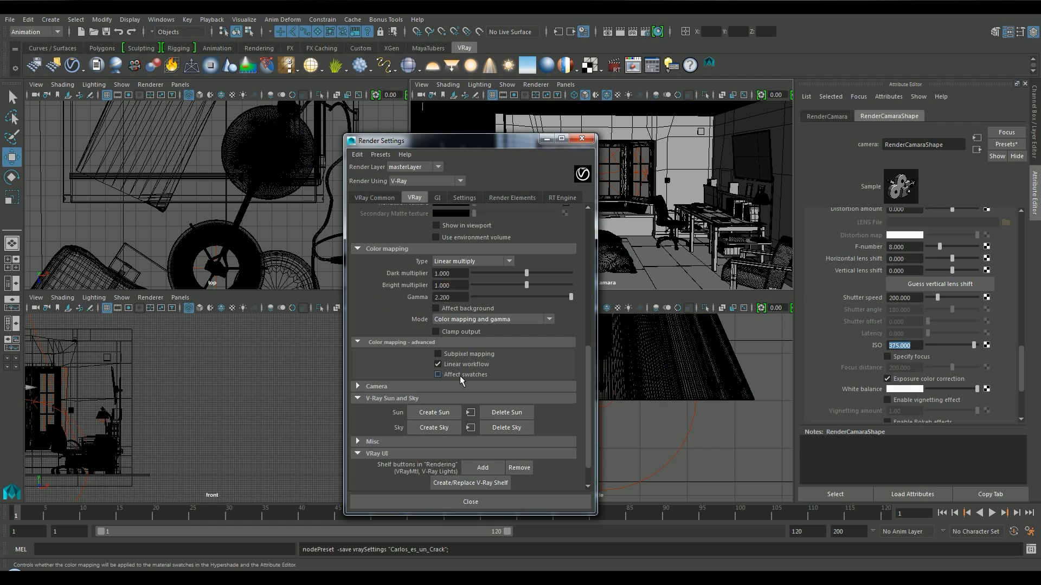
pyautogui.scroll(8, 459, 376)
# Review the GI settings, including ambient occlusion, brute force and light cache, recheck the sampler settings and close the render settings
pyautogui.click(439, 196)
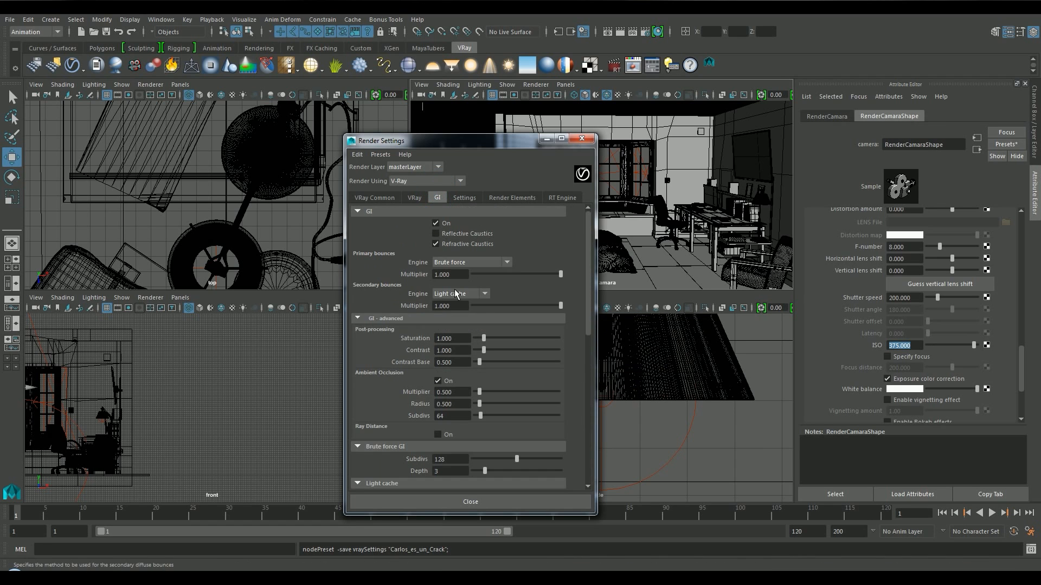
pyautogui.scroll(-5, 467, 308)
pyautogui.scroll(-2, 468, 312)
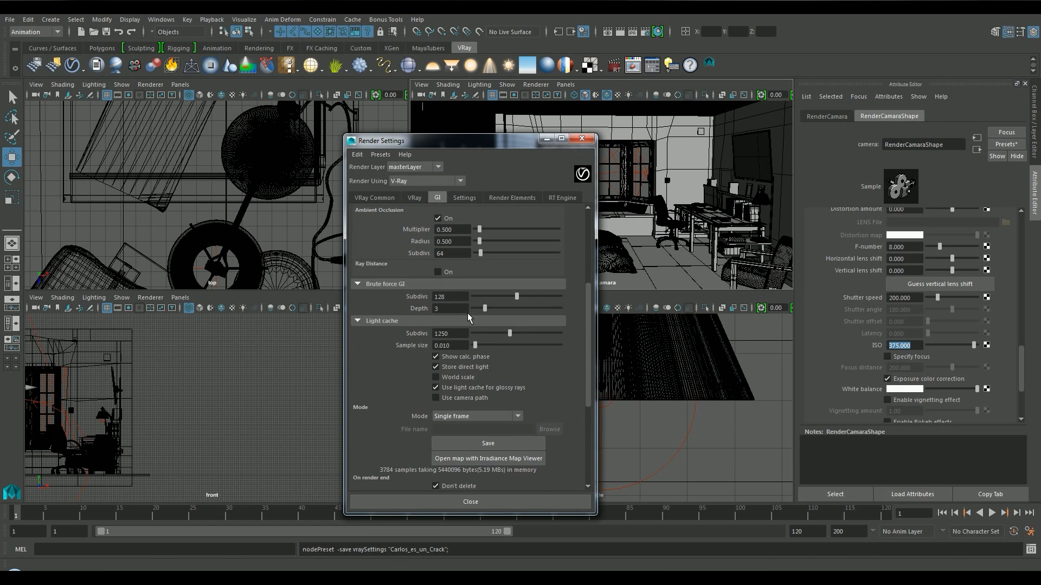
pyautogui.scroll(-3, 467, 315)
pyautogui.scroll(7, 468, 314)
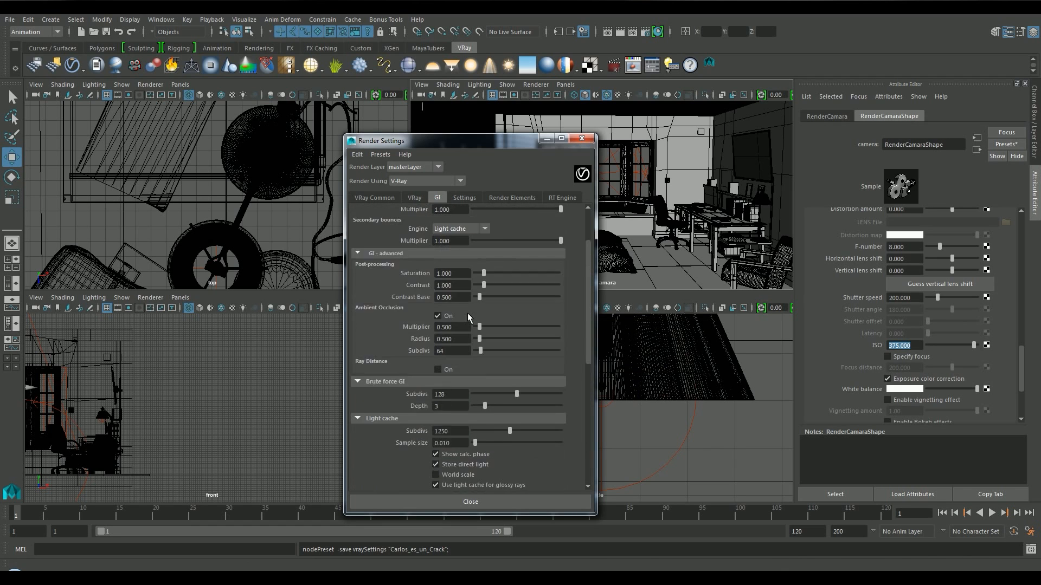
pyautogui.click(465, 197)
pyautogui.click(416, 198)
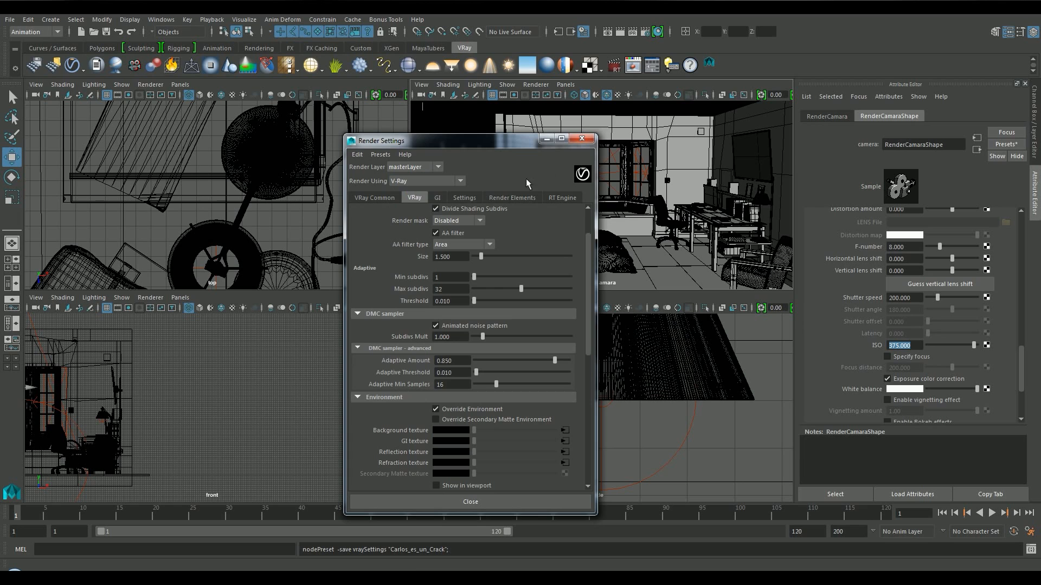
pyautogui.click(585, 139)
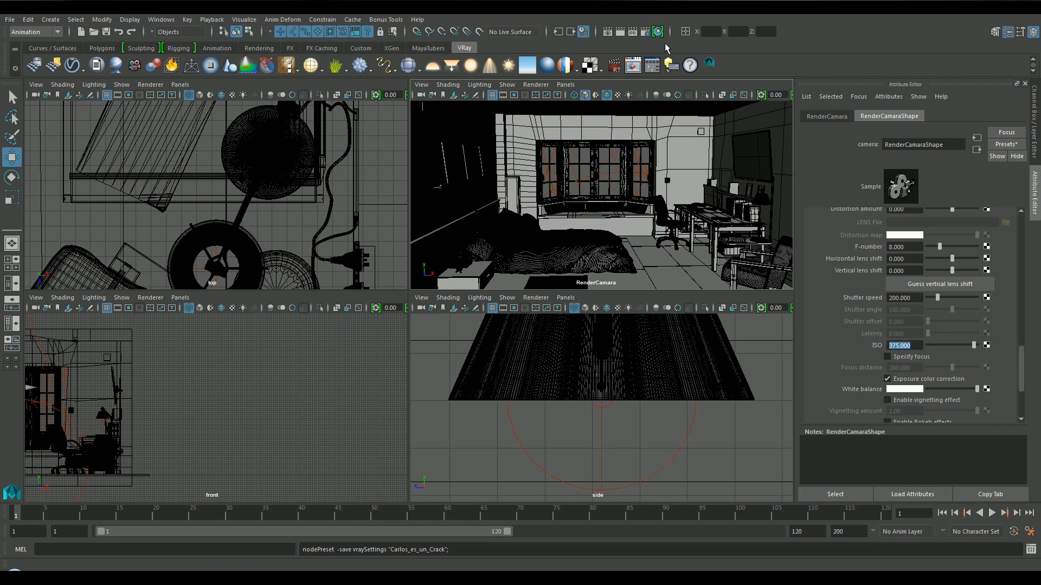
# Reopen the render settings, show the V-Ray frame buffer from the common settings and render the bedroom again
pyautogui.click(646, 31)
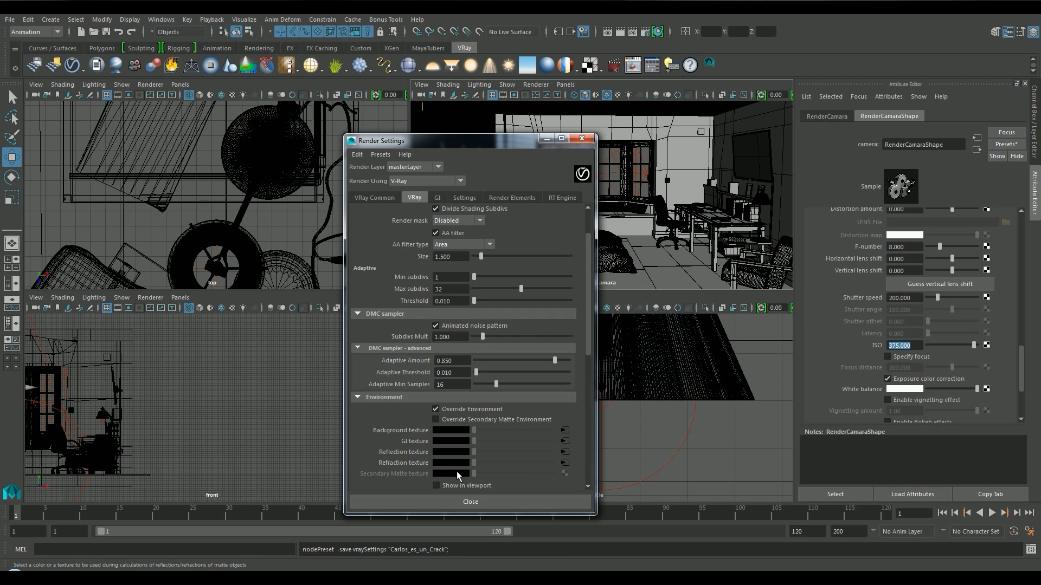
pyautogui.scroll(-10, 457, 473)
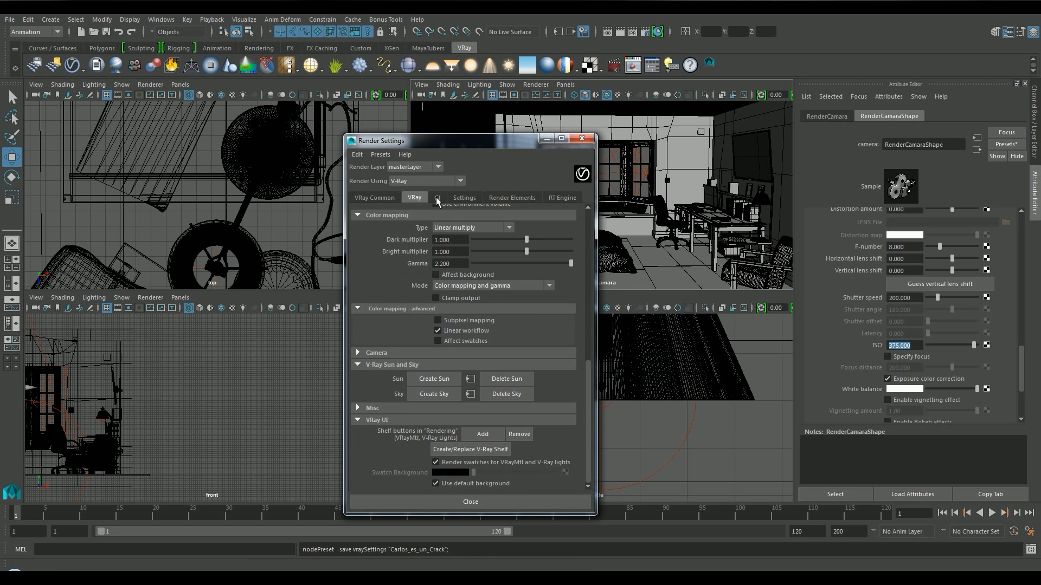
pyautogui.click(374, 198)
pyautogui.click(474, 455)
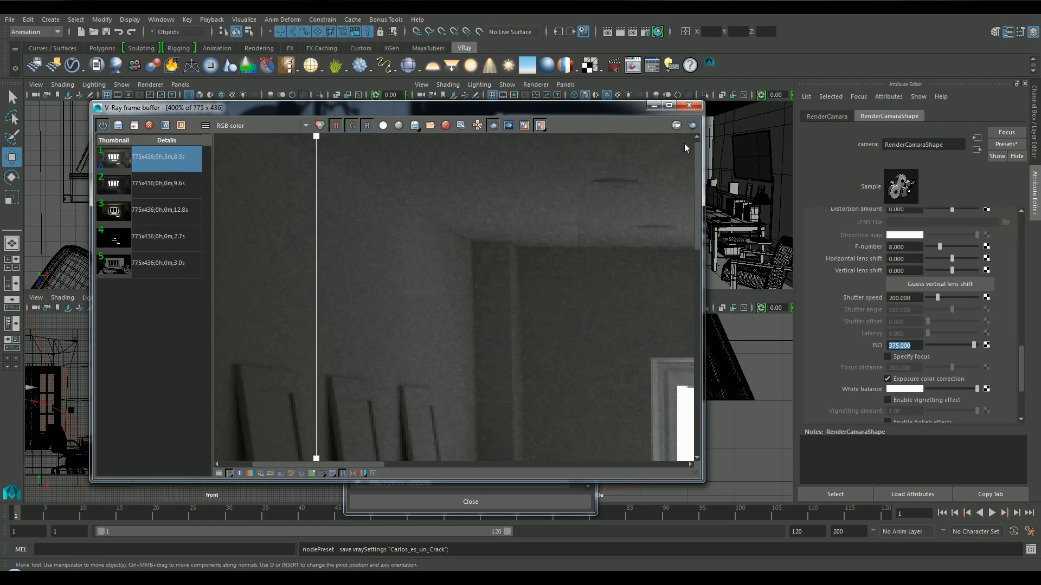
pyautogui.scroll(-5, 441, 209)
pyautogui.scroll(3, 463, 225)
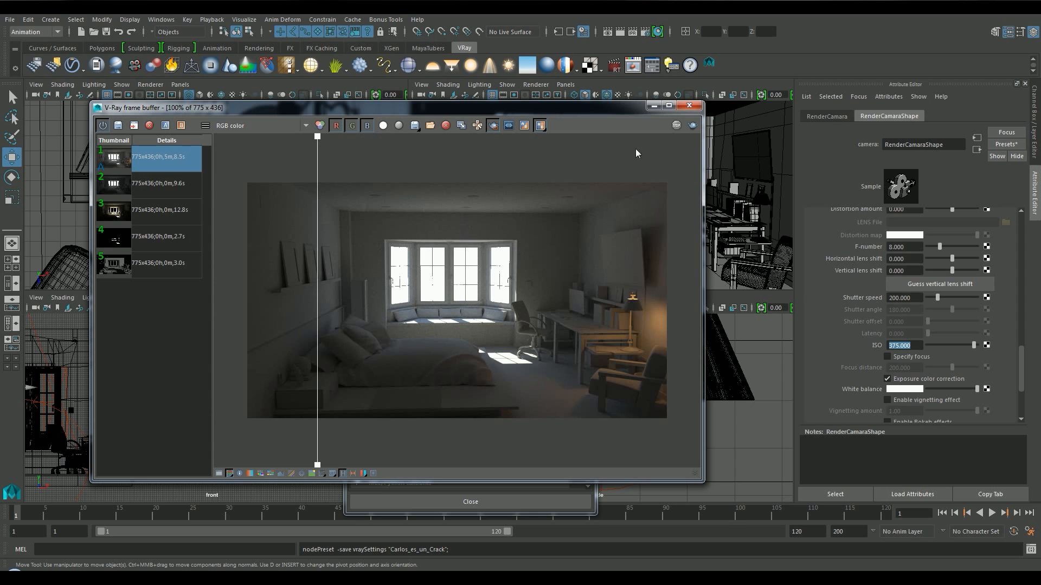
pyautogui.click(691, 125)
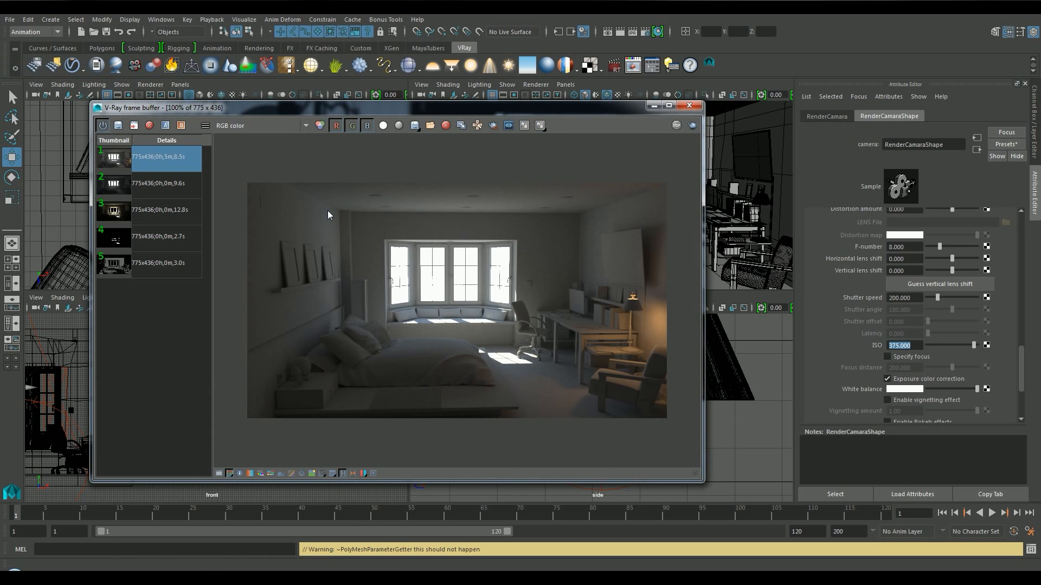
# Save the finished render to the frame buffer history and set the previous render as image A for a split comparison
pyautogui.click(132, 125)
pyautogui.click(166, 126)
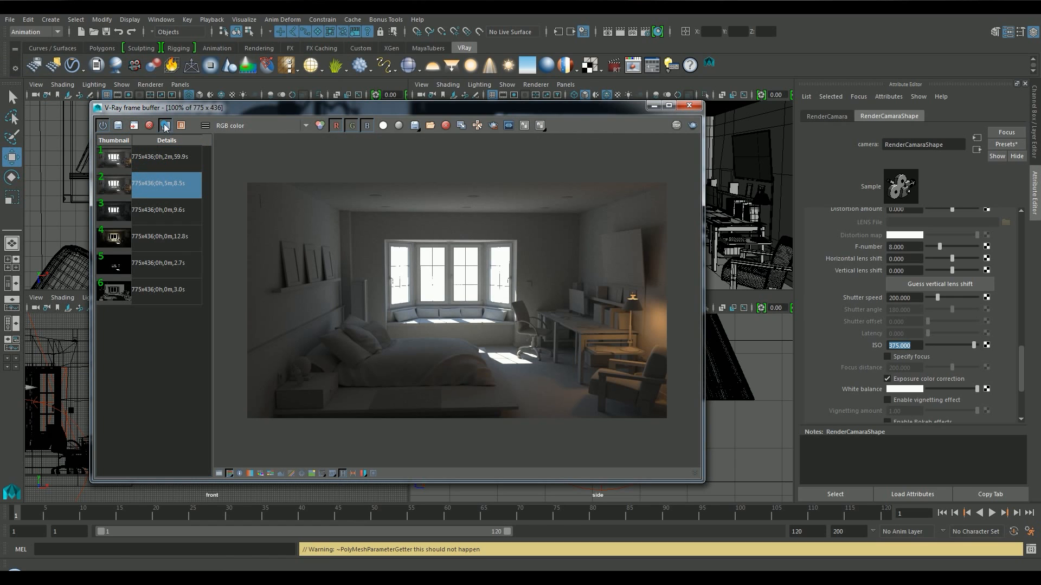
pyautogui.moveTo(317, 139); pyautogui.dragTo(342, 212)
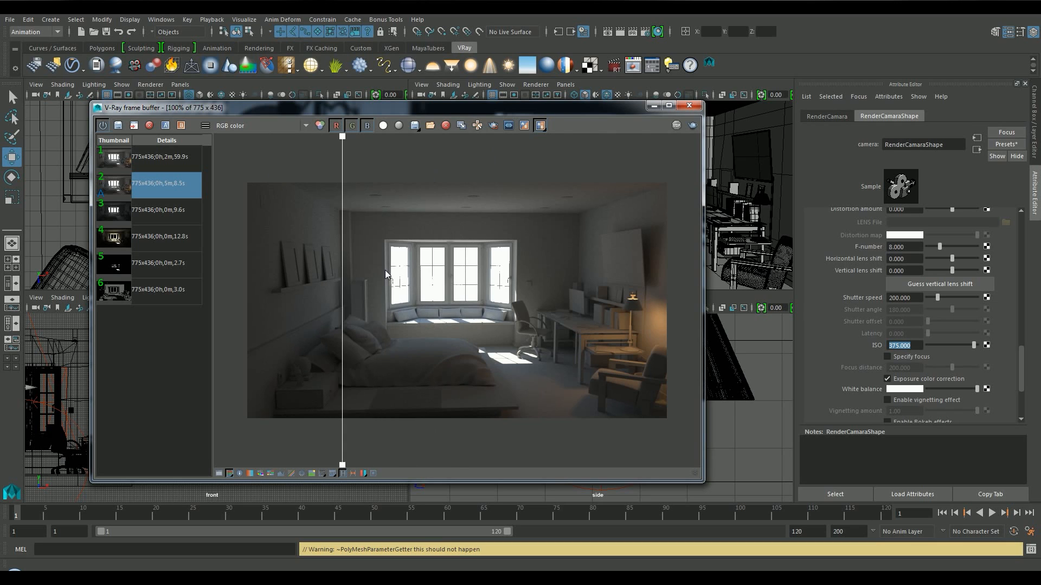
# Compare the two renders up close around the bay window frames and glazing bars, moving the comparison divider across them
pyautogui.scroll(2, 385, 270)
pyautogui.moveTo(341, 138); pyautogui.dragTo(576, 168)
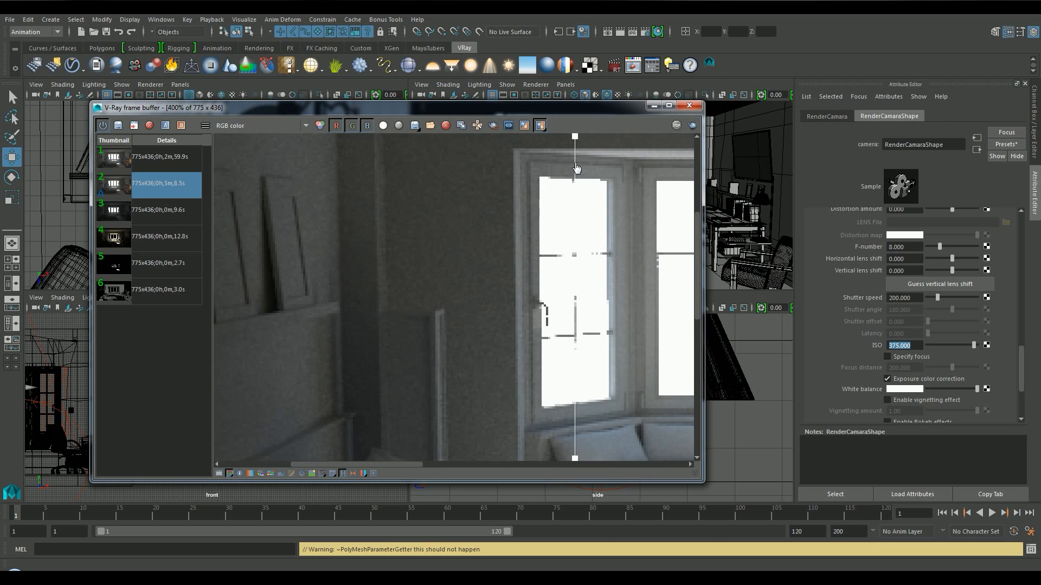
pyautogui.moveTo(577, 168); pyautogui.dragTo(492, 181)
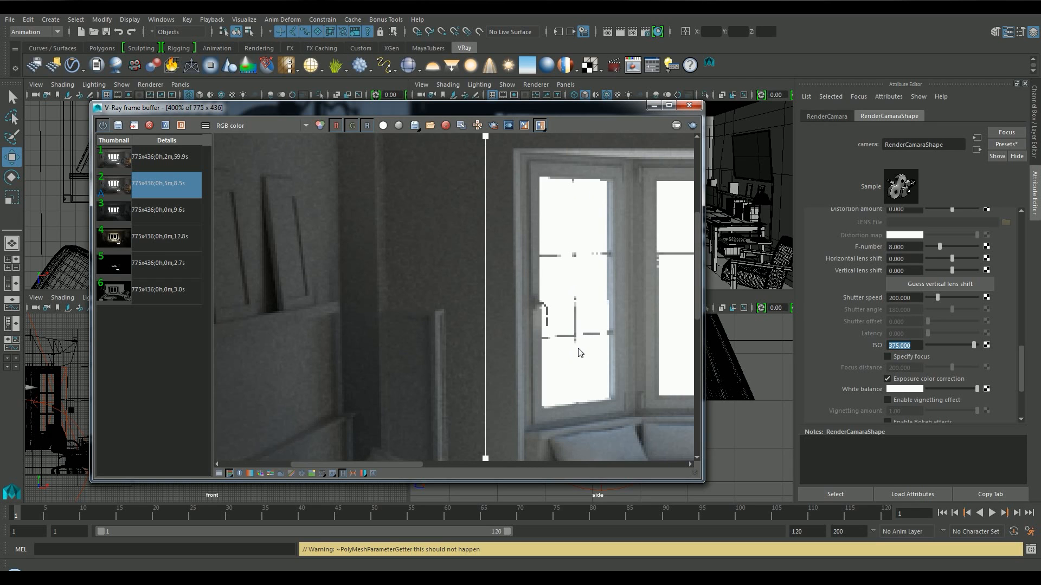
pyautogui.scroll(-1, 579, 353)
pyautogui.scroll(2, 655, 353)
pyautogui.moveTo(651, 344); pyautogui.dragTo(214, 338, button='middle')
pyautogui.moveTo(472, 341); pyautogui.dragTo(439, 301, button='middle')
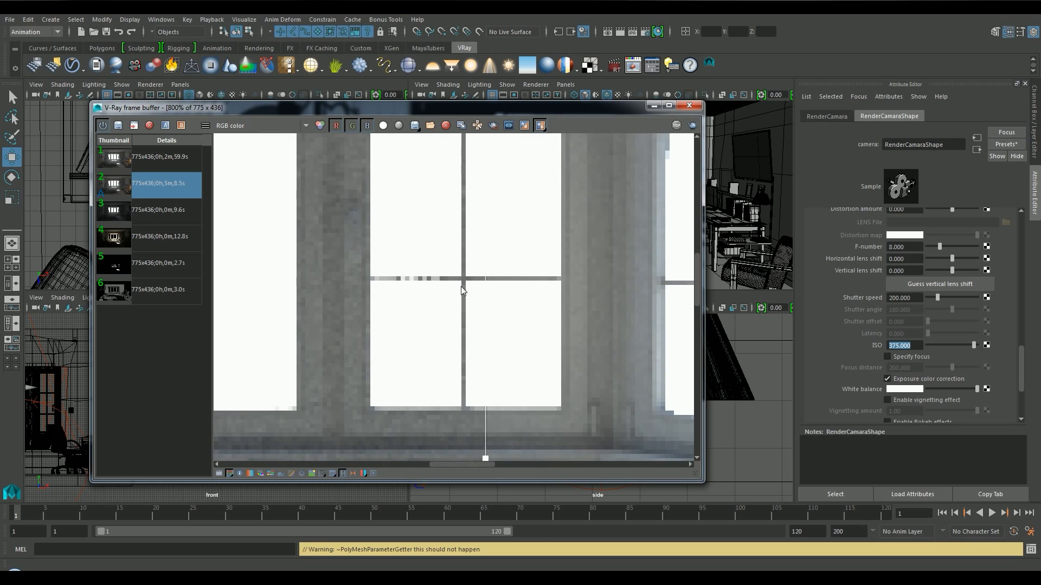
pyautogui.moveTo(485, 461)
pyautogui.mouseDown()
pyautogui.moveTo(244, 460)
pyautogui.moveTo(555, 458)
pyautogui.moveTo(251, 446)
pyautogui.moveTo(514, 455)
pyautogui.moveTo(367, 456)
pyautogui.moveTo(499, 458)
pyautogui.mouseUp()
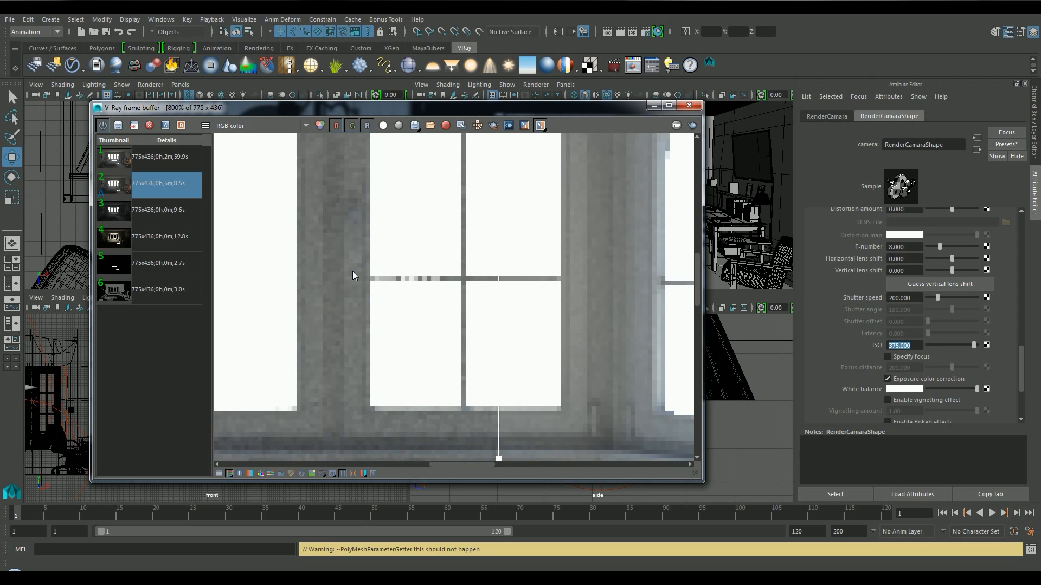
# Compare the noise of both renders on the picture wall and ceiling, then return the image to full view
pyautogui.scroll(-2, 353, 271)
pyautogui.moveTo(502, 143); pyautogui.dragTo(327, 142)
pyautogui.moveTo(296, 205); pyautogui.dragTo(468, 420, button='middle')
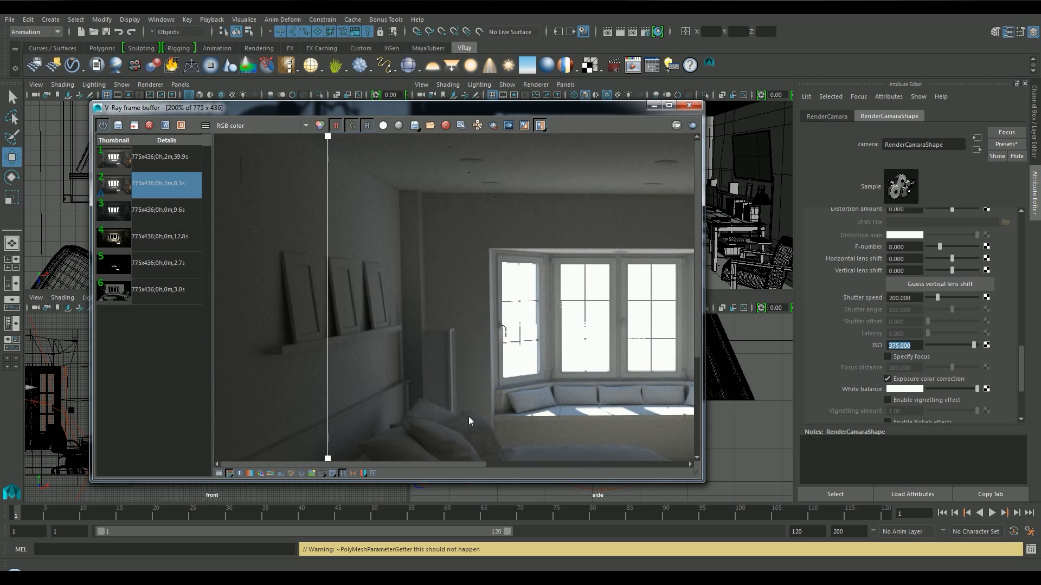
pyautogui.scroll(2, 378, 172)
pyautogui.scroll(-1, 482, 205)
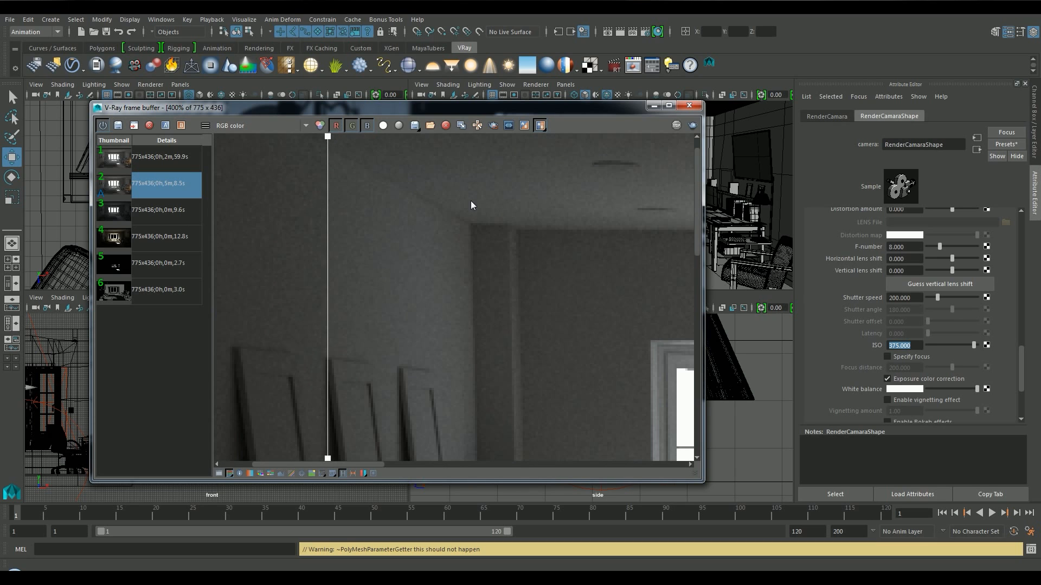
pyautogui.moveTo(327, 137); pyautogui.dragTo(170, 142)
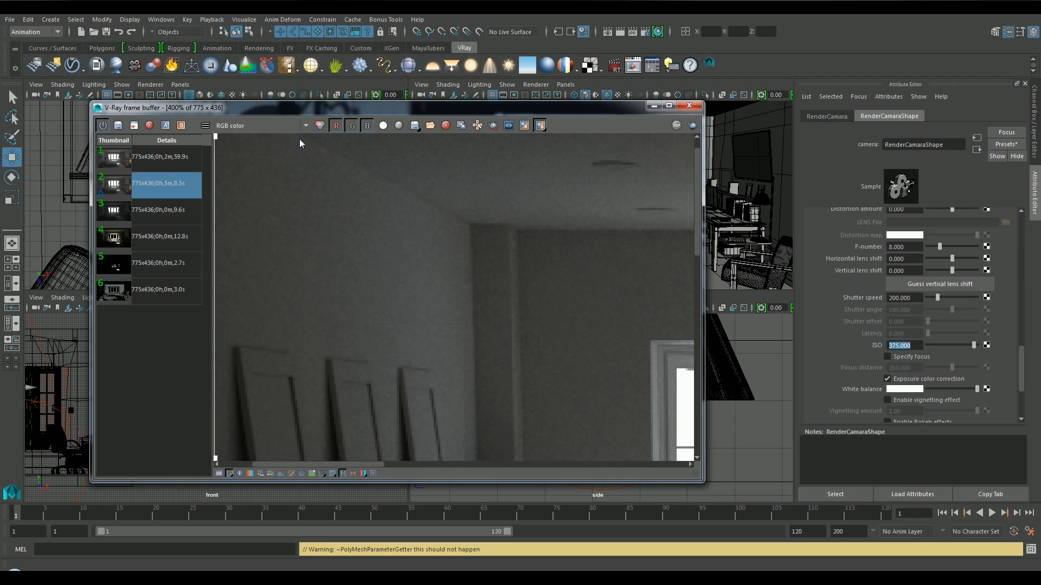
pyautogui.doubleClick(477, 238)
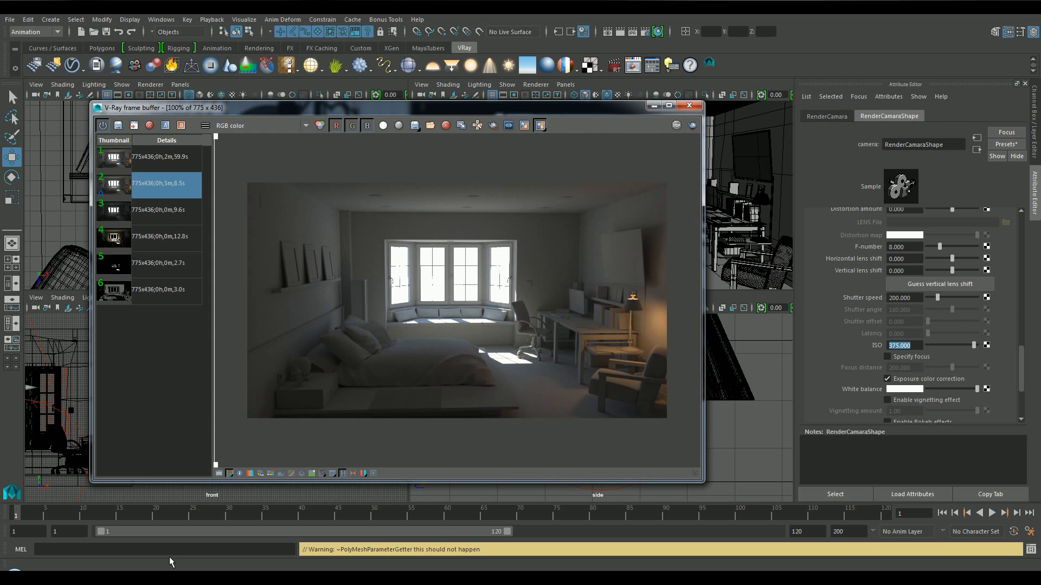
# Switch to Firefox and open the MayaTubers Facebook page at facebook.com/mayatubers in the new tab
pyautogui.hotkey('alt', 'Tab')
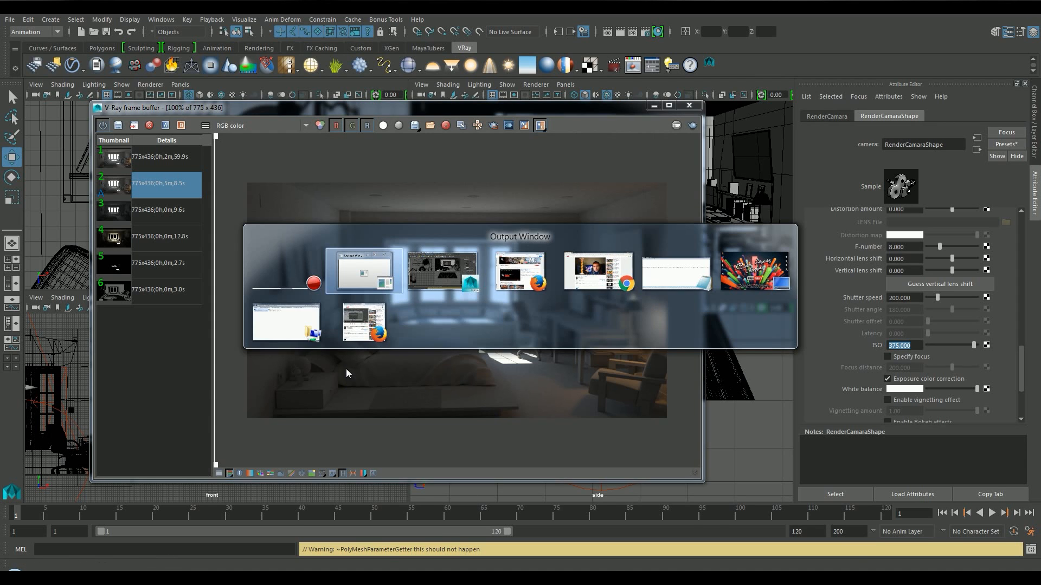
pyautogui.hotkey('alt', 'Tab')
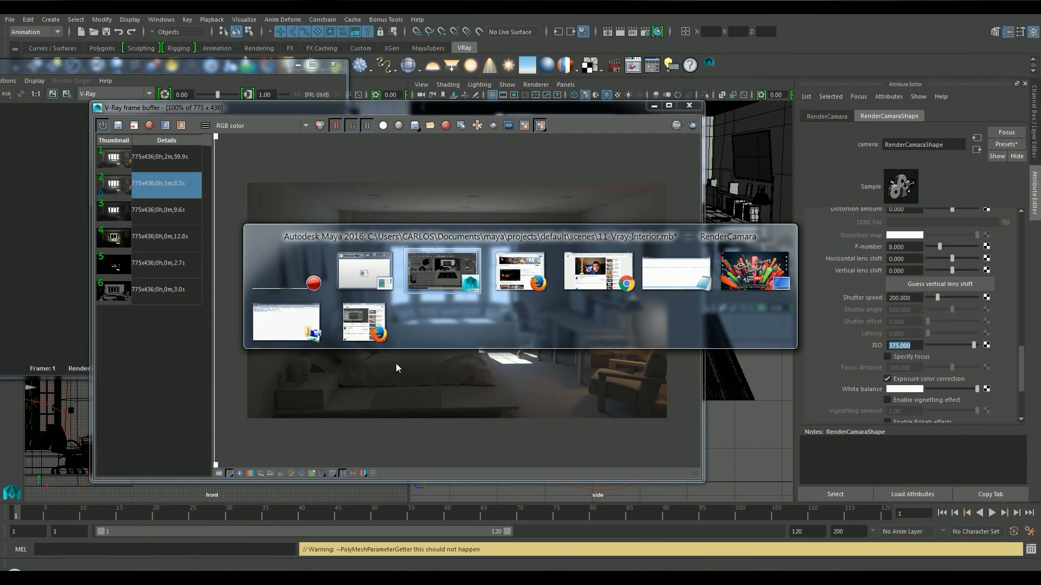
pyautogui.hotkey('alt', 'Tab')
pyautogui.click(307, 90)
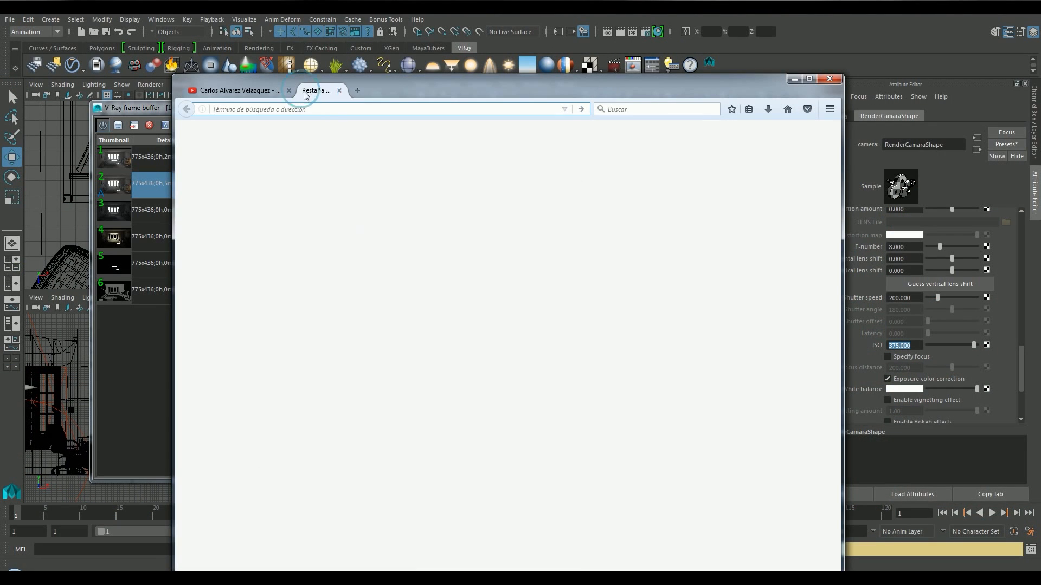
pyautogui.click(297, 109)
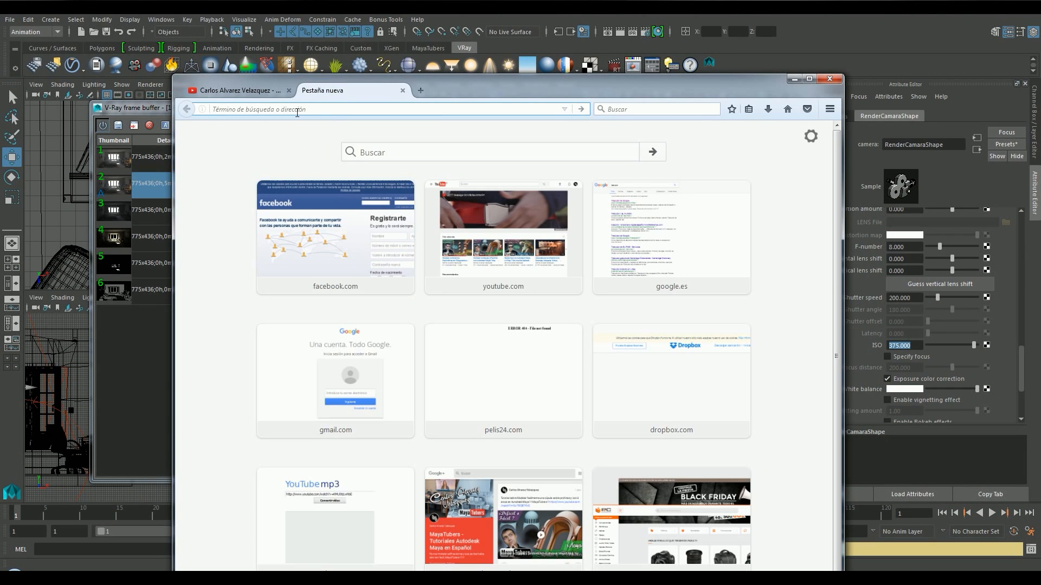
pyautogui.write('face')
pyautogui.press('Down')
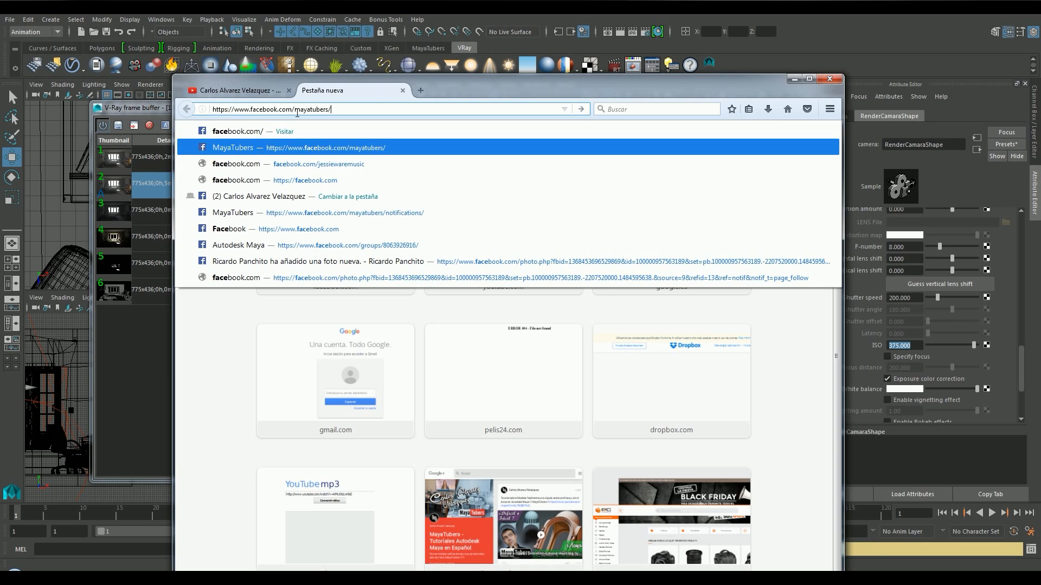
pyautogui.press('Return')
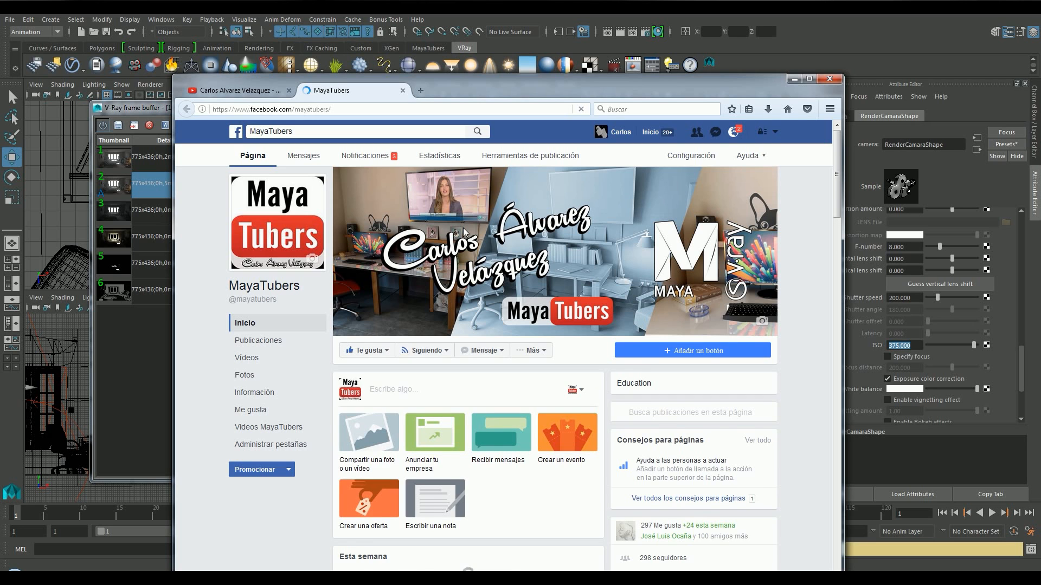
# Look through the older posts on the MayaTubers page and widen the browser window to show more of it
pyautogui.scroll(-15, 464, 232)
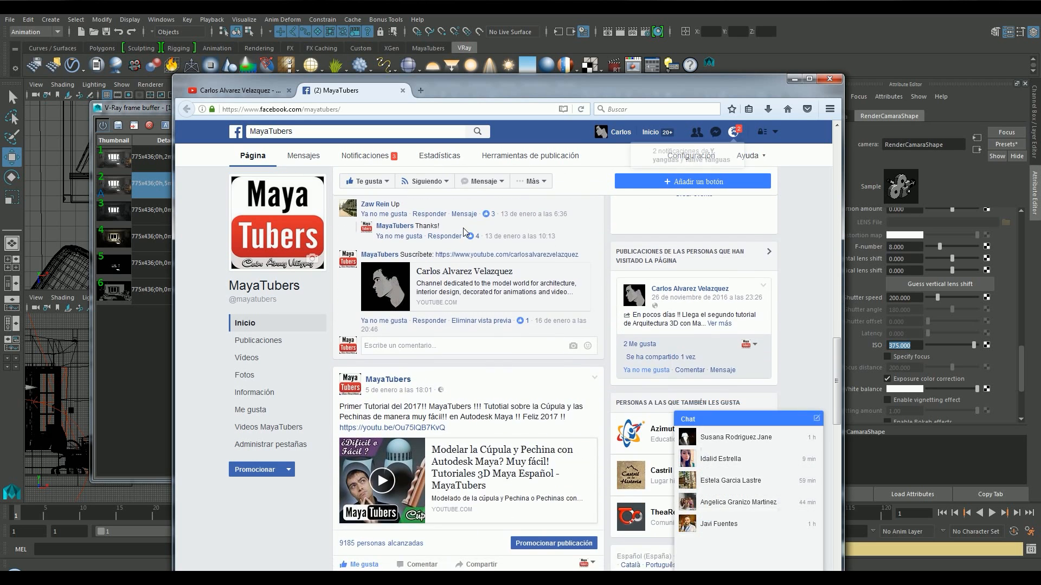
pyautogui.scroll(-10, 464, 232)
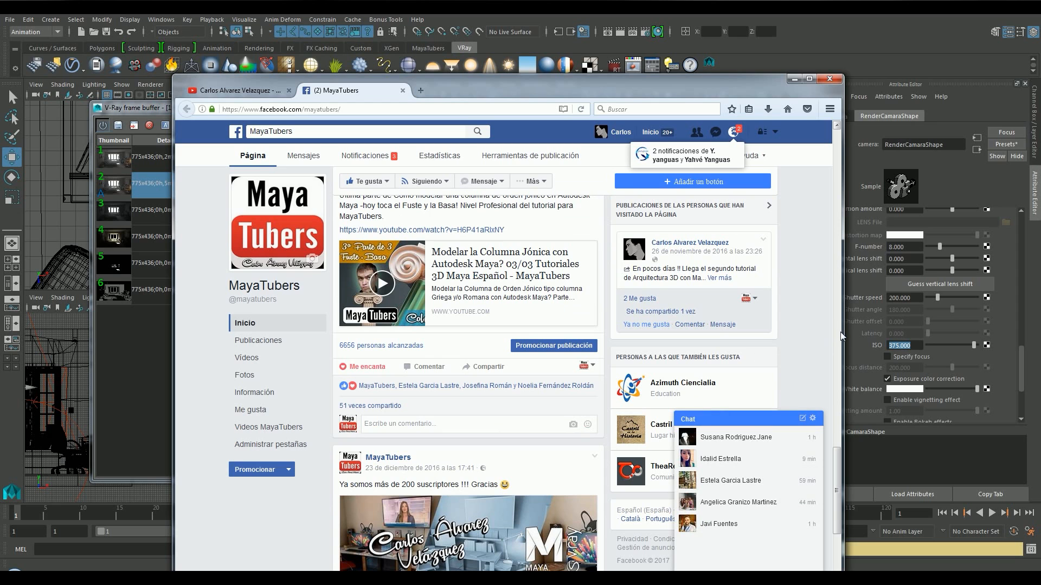
pyautogui.moveTo(844, 332); pyautogui.dragTo(1038, 332)
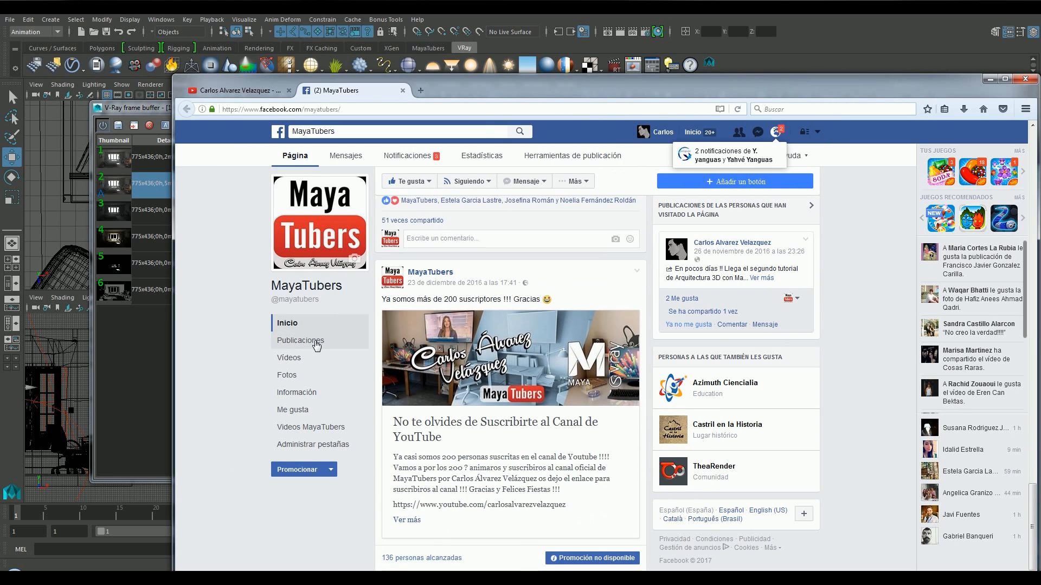
pyautogui.scroll(-1, 452, 372)
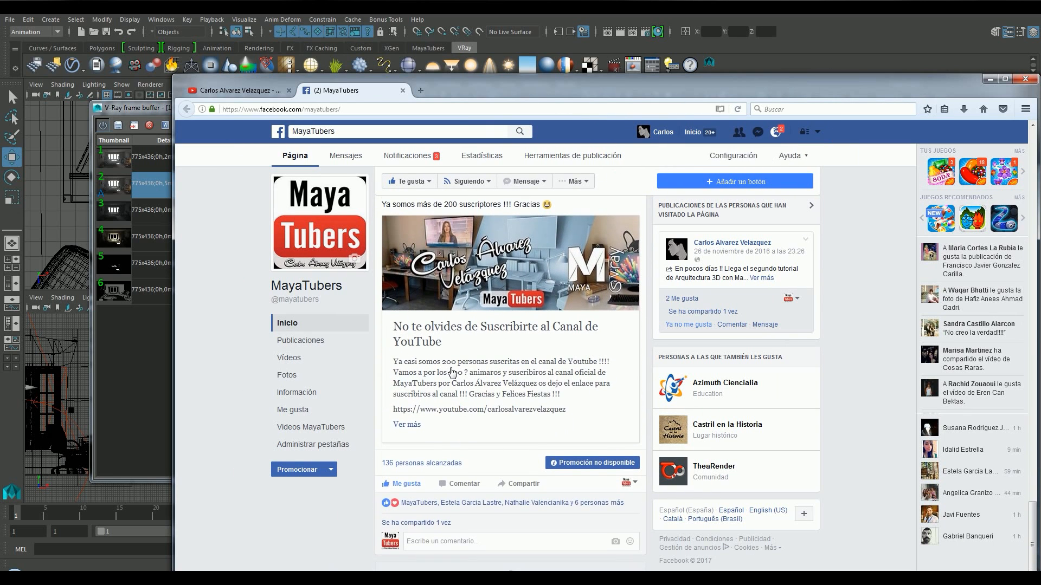
# Reposition the browser window and find the post with the Algunas Infografias 3D album among the older posts, and open that album
pyautogui.moveTo(469, 83); pyautogui.dragTo(394, 18)
pyautogui.scroll(-6, 442, 372)
pyautogui.scroll(-15, 442, 374)
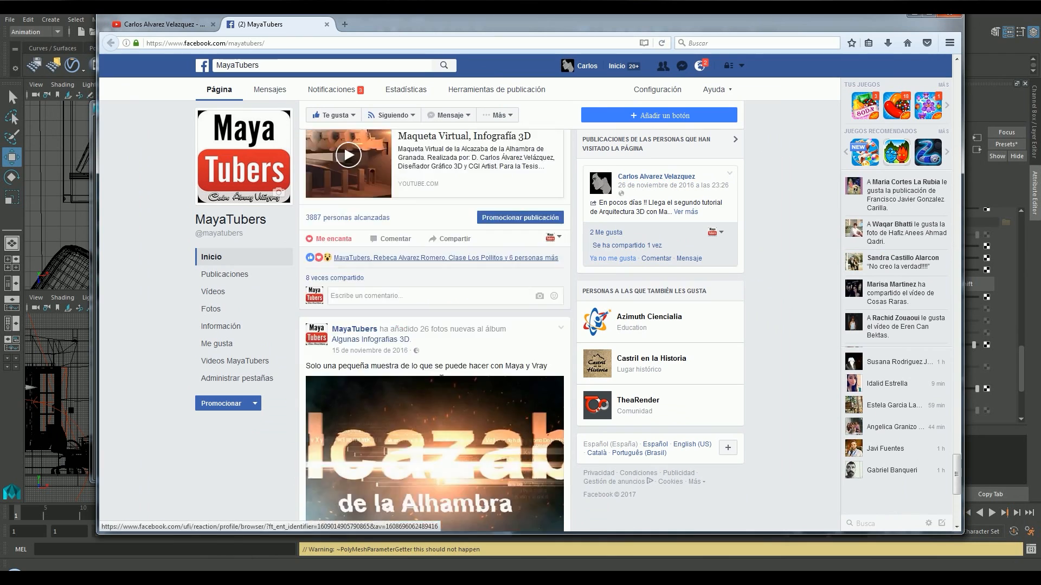
pyautogui.scroll(-5, 441, 375)
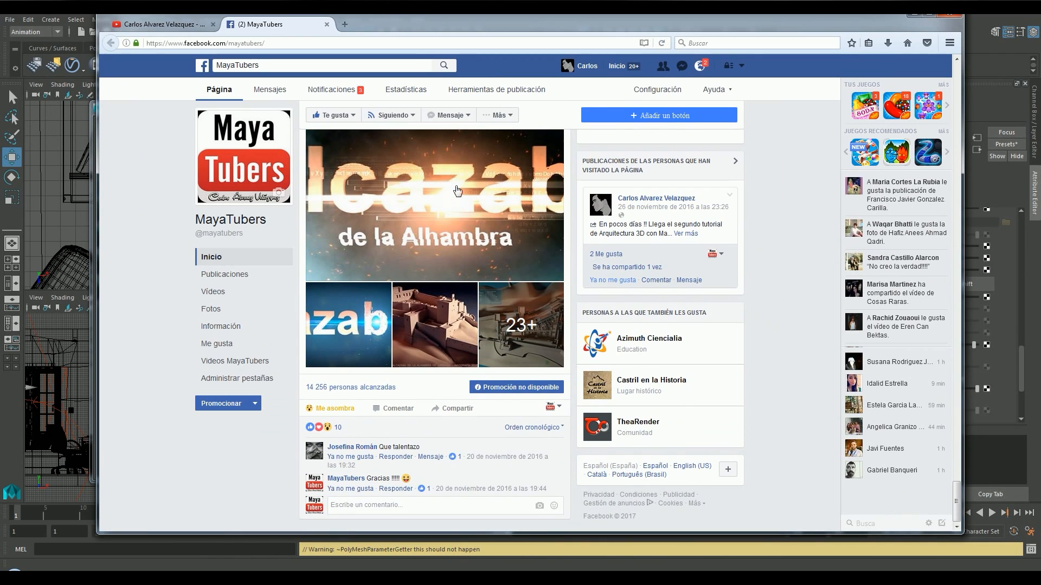
pyautogui.scroll(3, 457, 190)
pyautogui.click(350, 199)
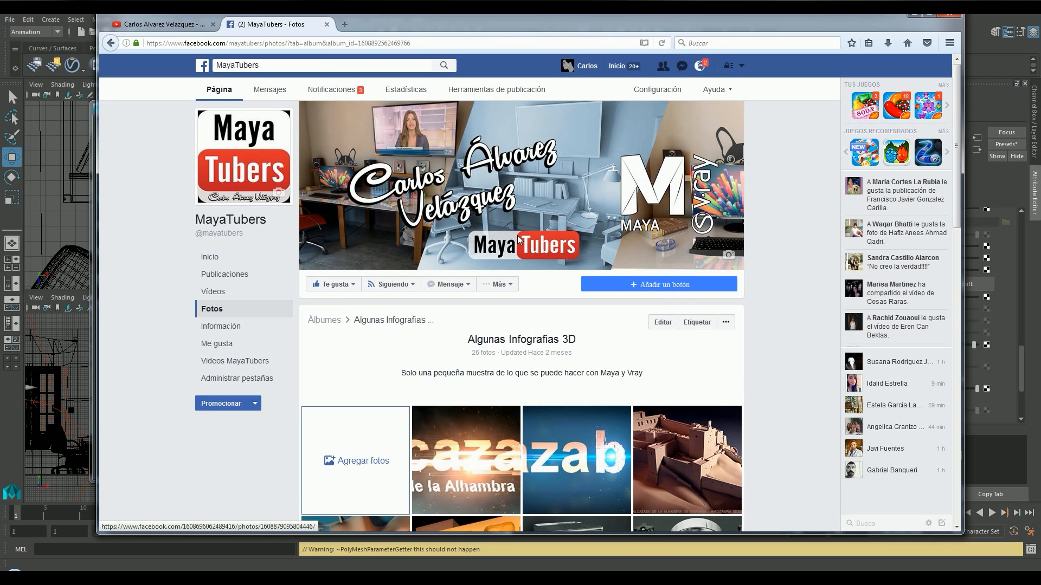
# View the two espresso machine renders from the album with the browser window maximized, and close the photo viewer
pyautogui.scroll(-6, 491, 244)
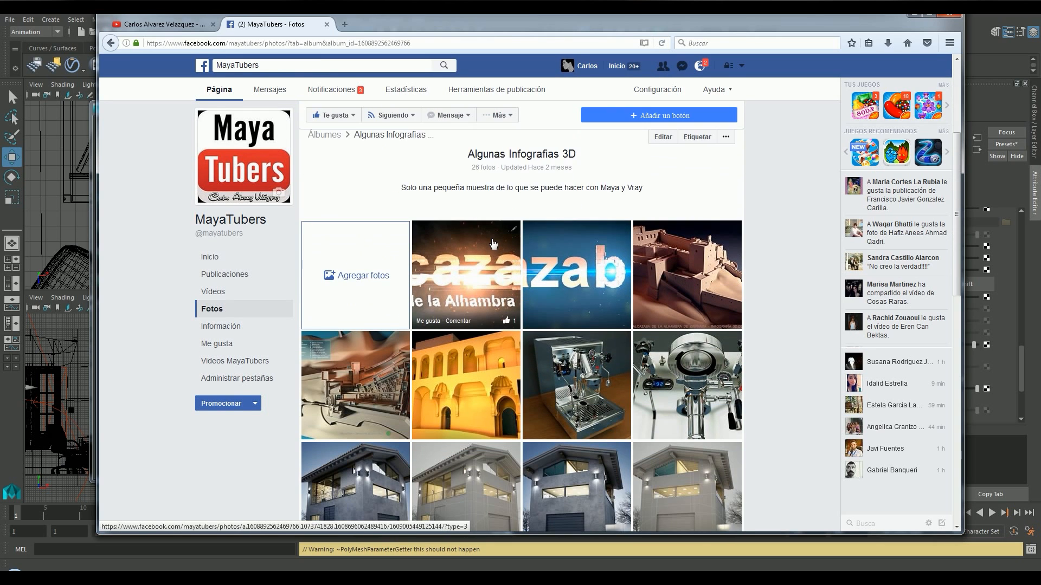
pyautogui.click(564, 250)
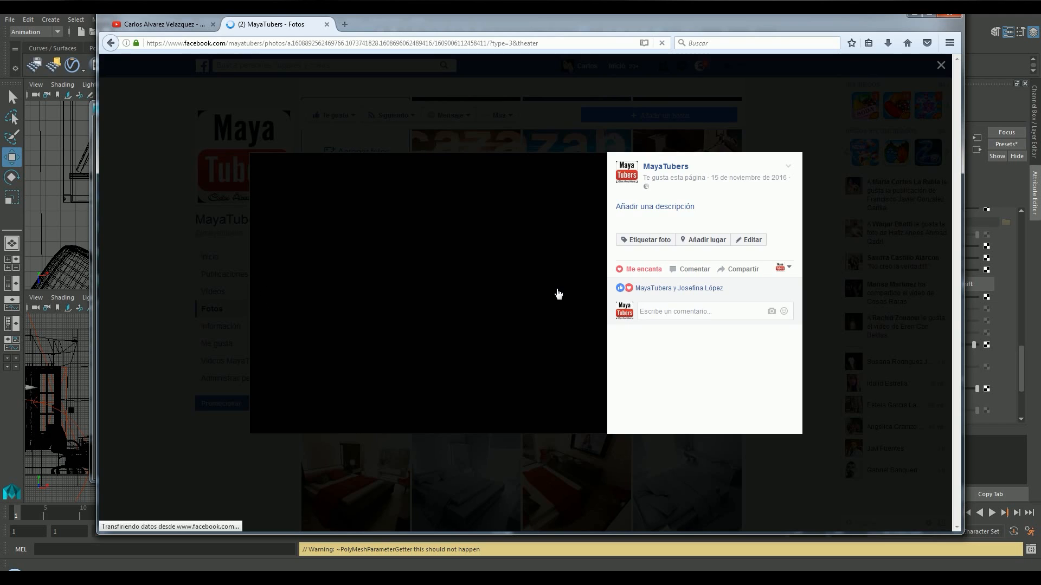
pyautogui.doubleClick(541, 25)
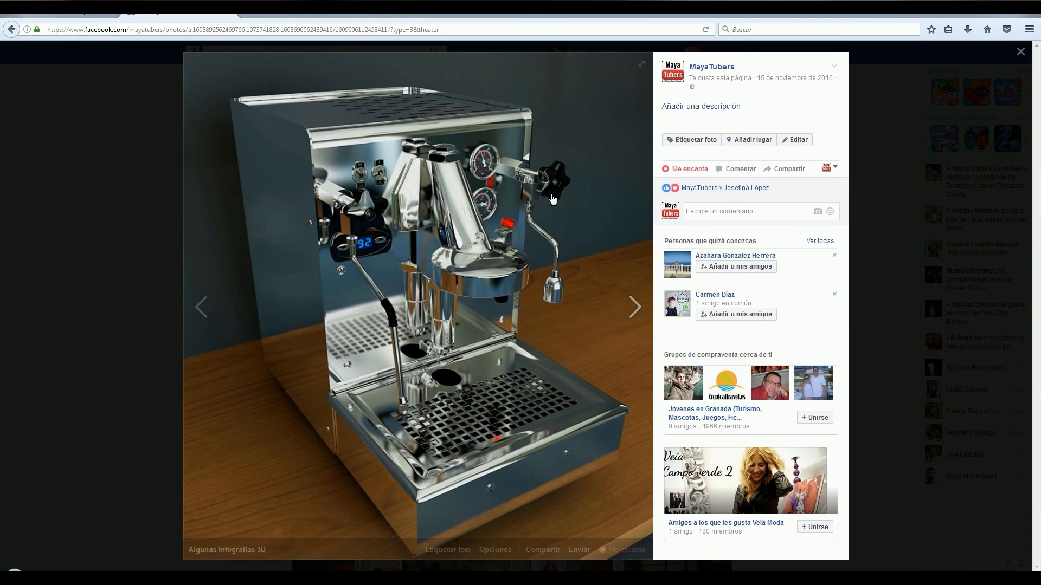
pyautogui.click(632, 306)
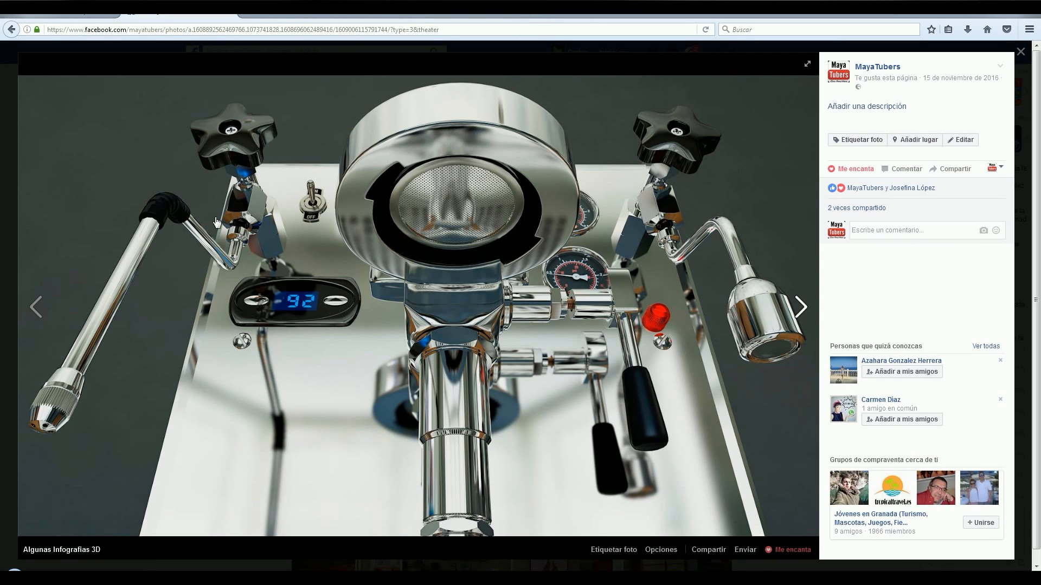
pyautogui.click(1020, 53)
# Open the bay window bedroom render further down the album and browse through the desk, doorway and wardrobe views
pyautogui.scroll(-6, 503, 322)
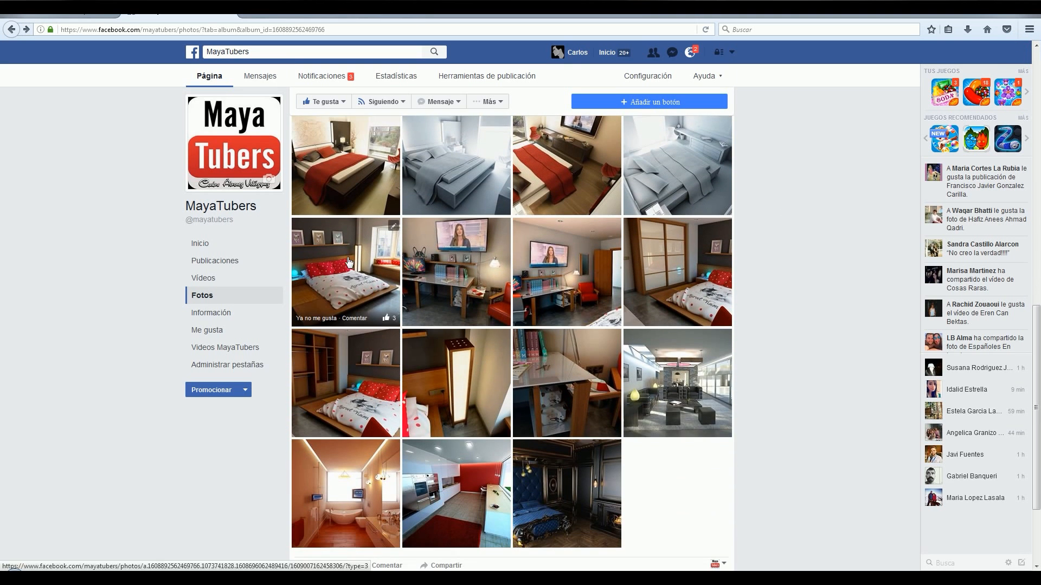
pyautogui.click(339, 277)
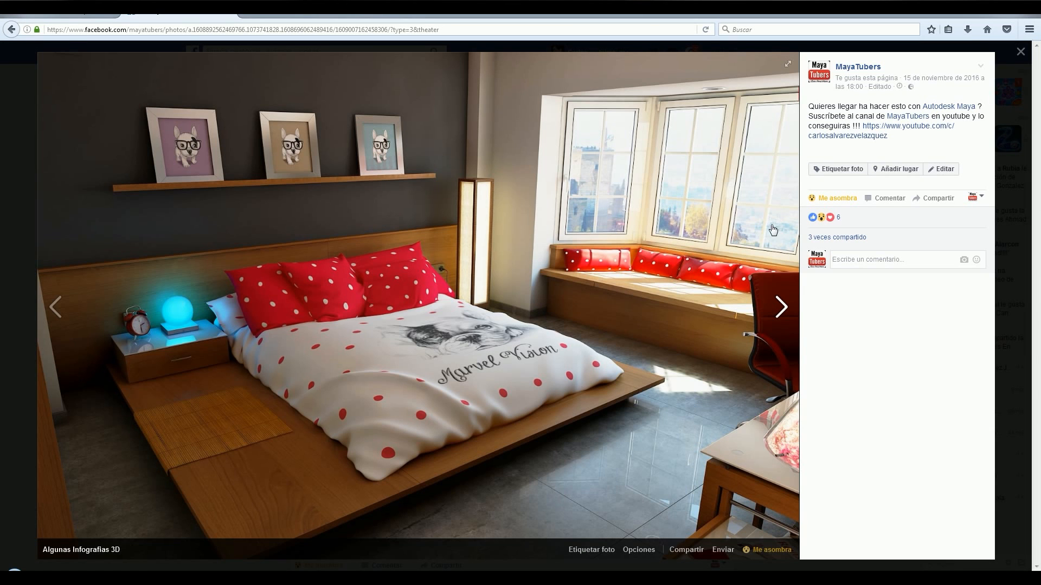
pyautogui.click(781, 307)
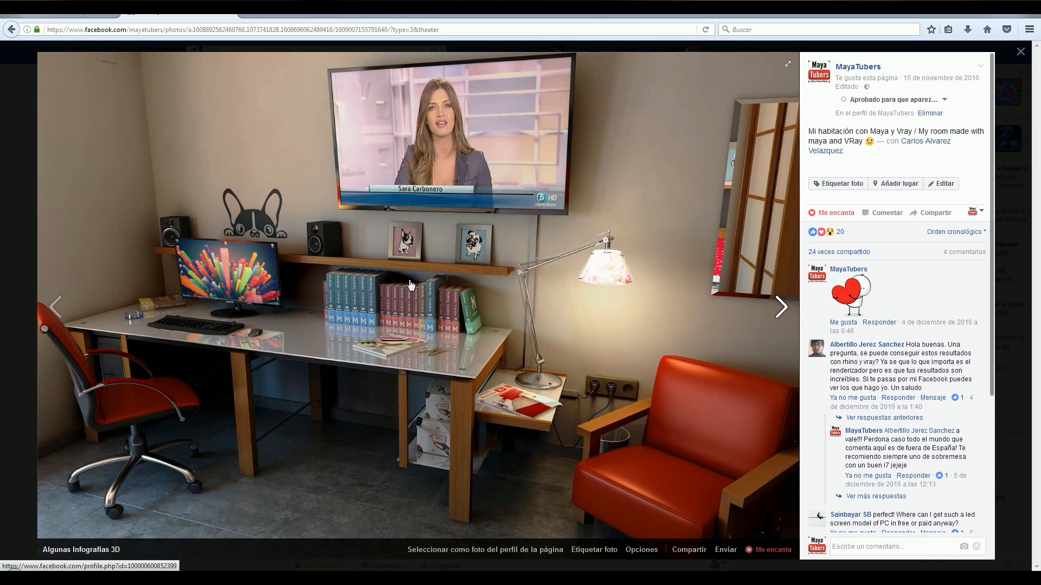
pyautogui.click(780, 308)
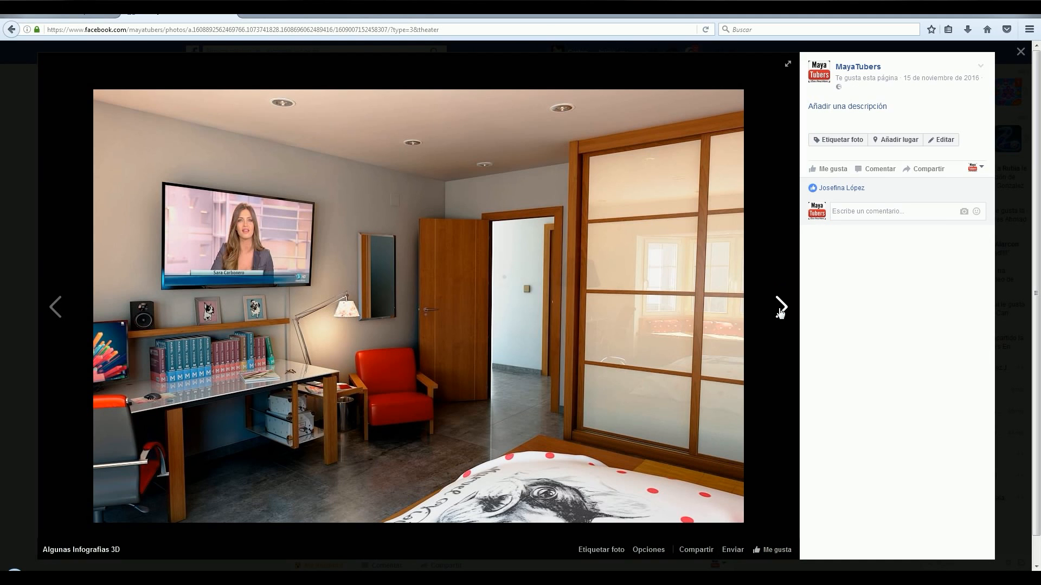
pyautogui.click(773, 316)
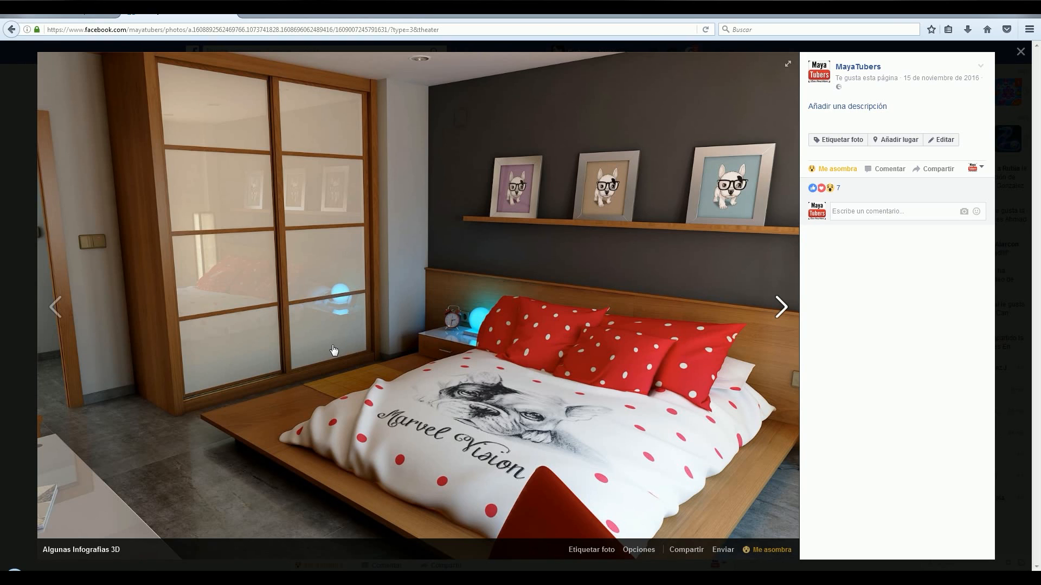
# Browse on to the floor lamp and desk close-ups, go back to the lamp render and return to the album
pyautogui.click(346, 367)
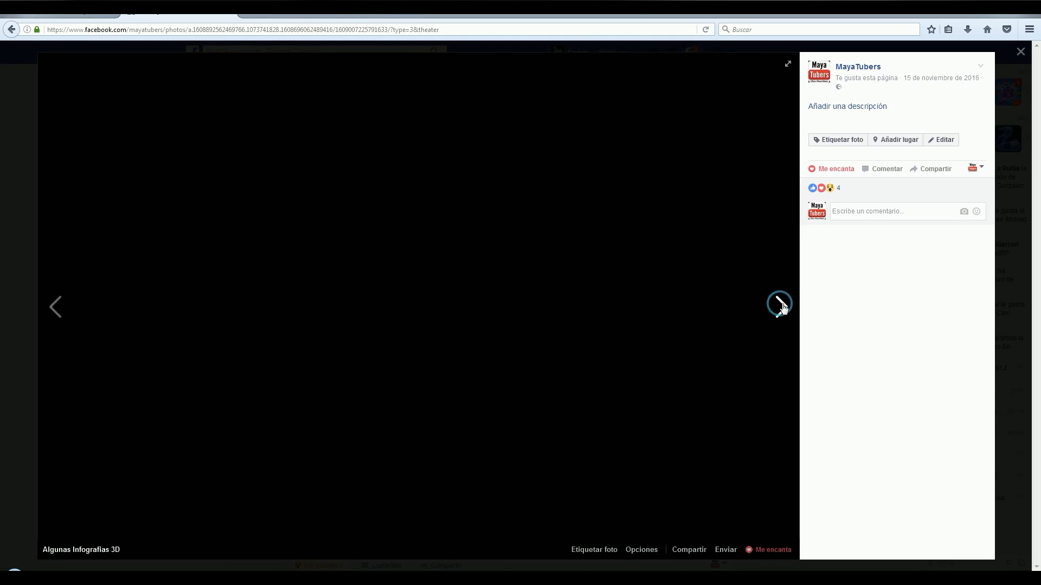
pyautogui.click(782, 307)
pyautogui.click(782, 307)
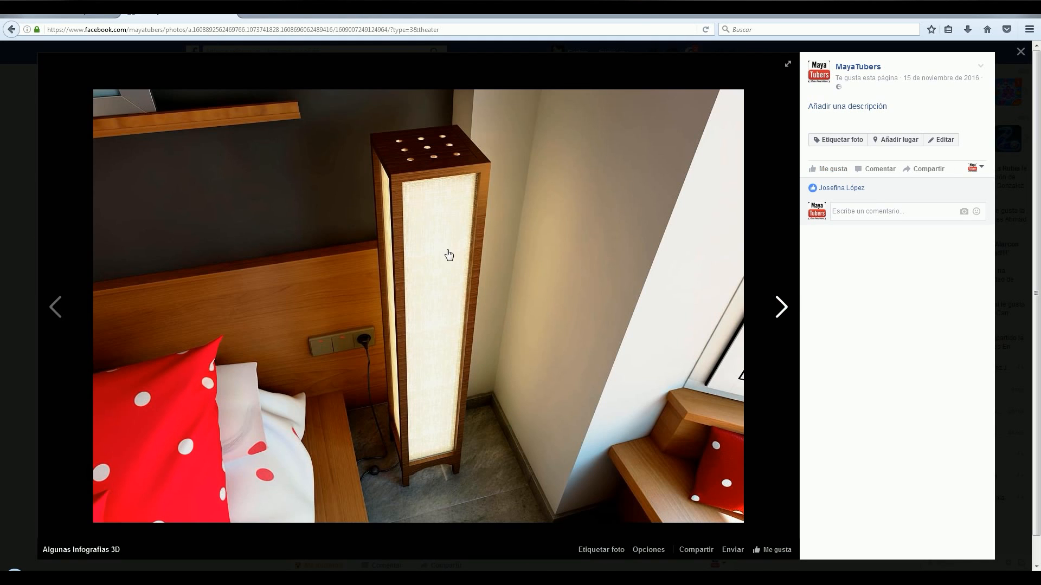
pyautogui.click(781, 312)
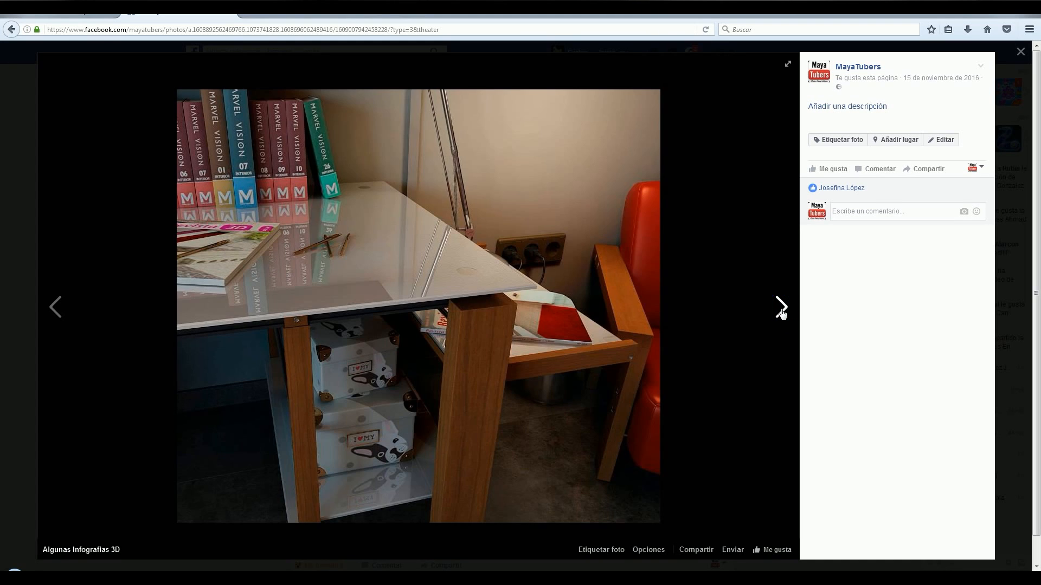
pyautogui.click(54, 307)
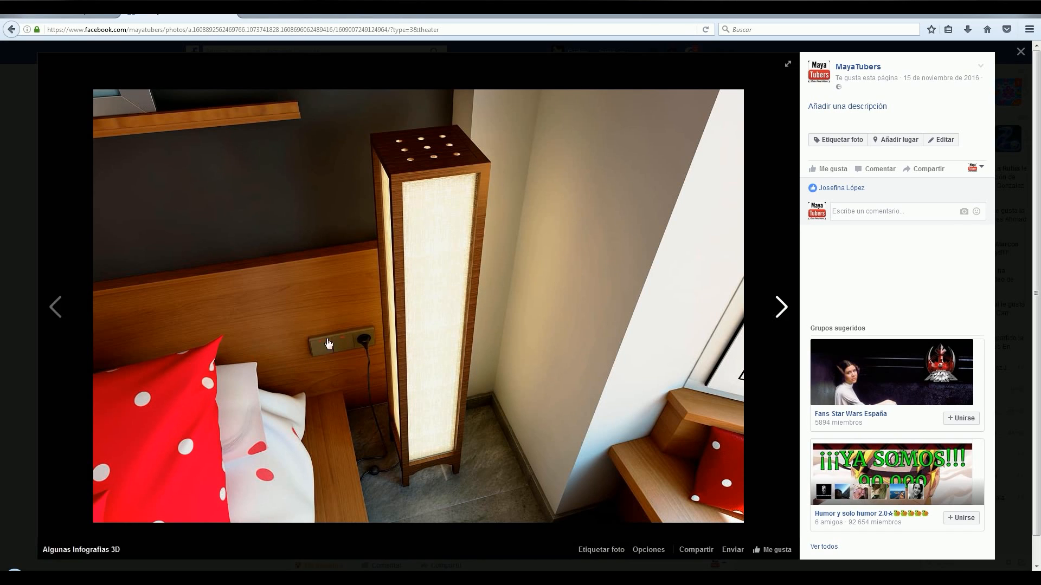
pyautogui.click(1021, 52)
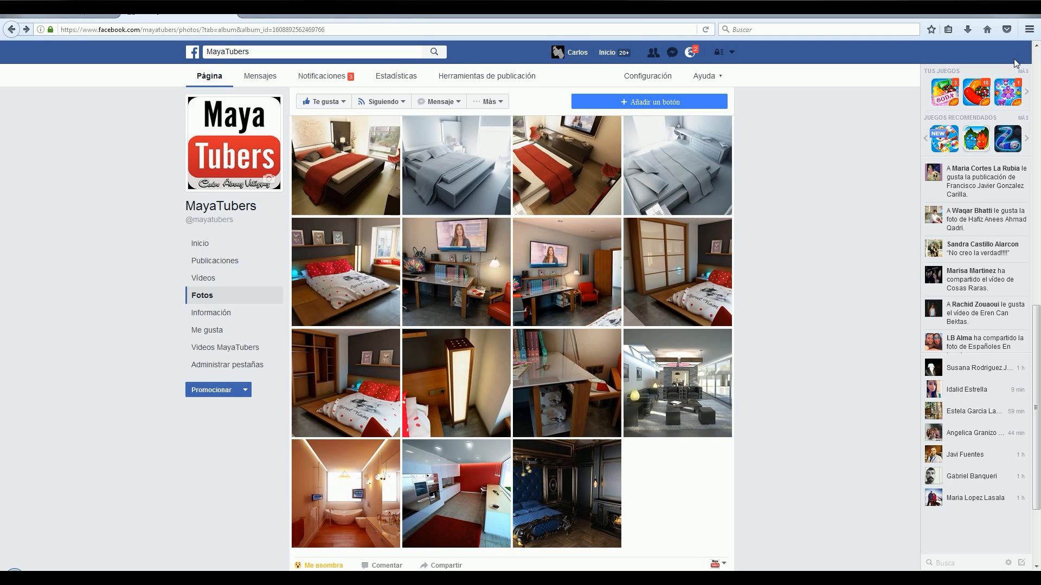